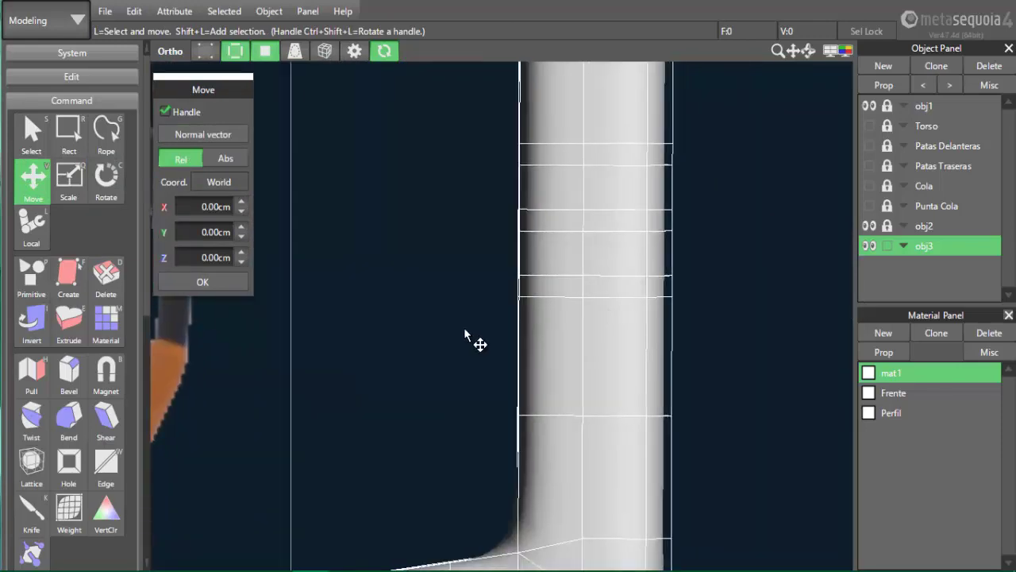
Erase redundant edge loops from the middle of the handle's vertical section with Continual erase
{"action": "scroll", "coordinate": [466, 336], "scroll_direction": "down", "scroll_amount": 5}
{"action": "right_click_drag", "start_coordinate": [465, 336], "coordinate": [689, 320]}
{"action": "key", "text": "k"}
{"action": "left_click", "coordinate": [238, 236]}
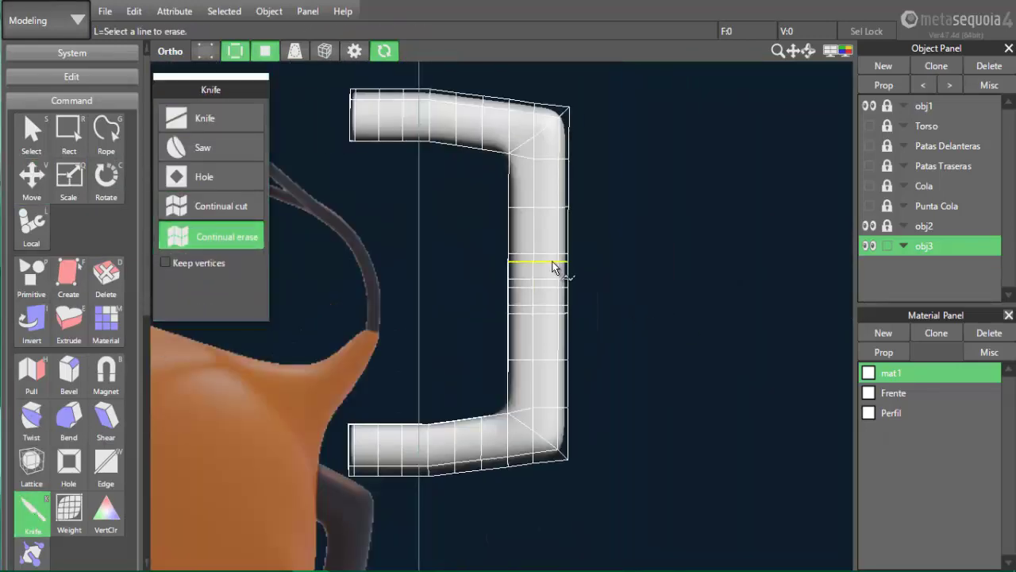
{"action": "scroll", "coordinate": [627, 301], "scroll_direction": "up", "scroll_amount": 4}
{"action": "scroll", "coordinate": [696, 295], "scroll_direction": "down", "scroll_amount": 4}
Select the whole handle and scale it down uniformly toward the size of the rear grip
{"action": "key", "text": "v"}
{"action": "scroll", "coordinate": [397, 310], "scroll_direction": "down", "scroll_amount": 2}
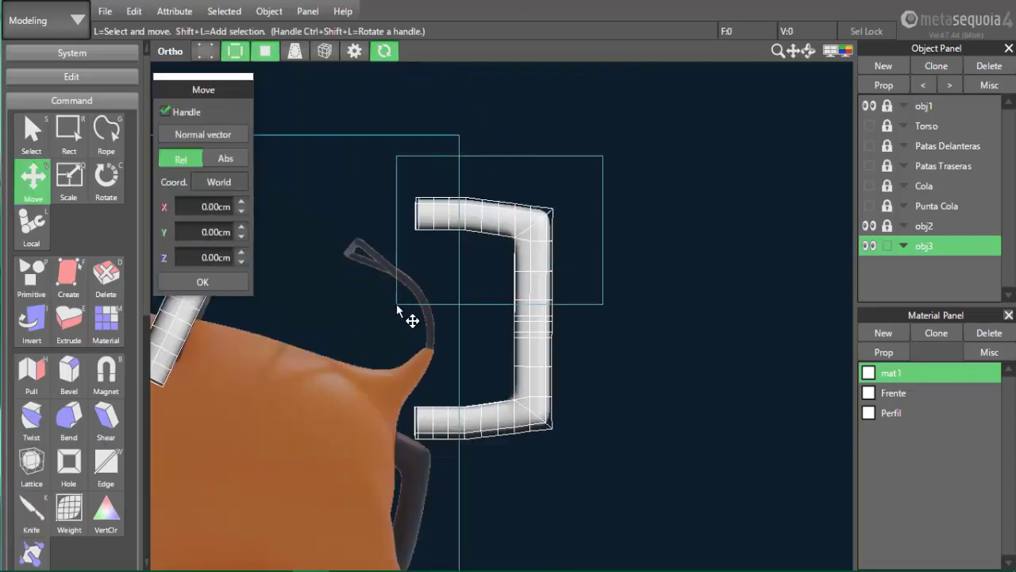
{"action": "key", "text": "ctrl+a"}
{"action": "key", "text": "q"}
{"action": "middle_click_drag", "start_coordinate": [484, 319], "coordinate": [544, 247]}
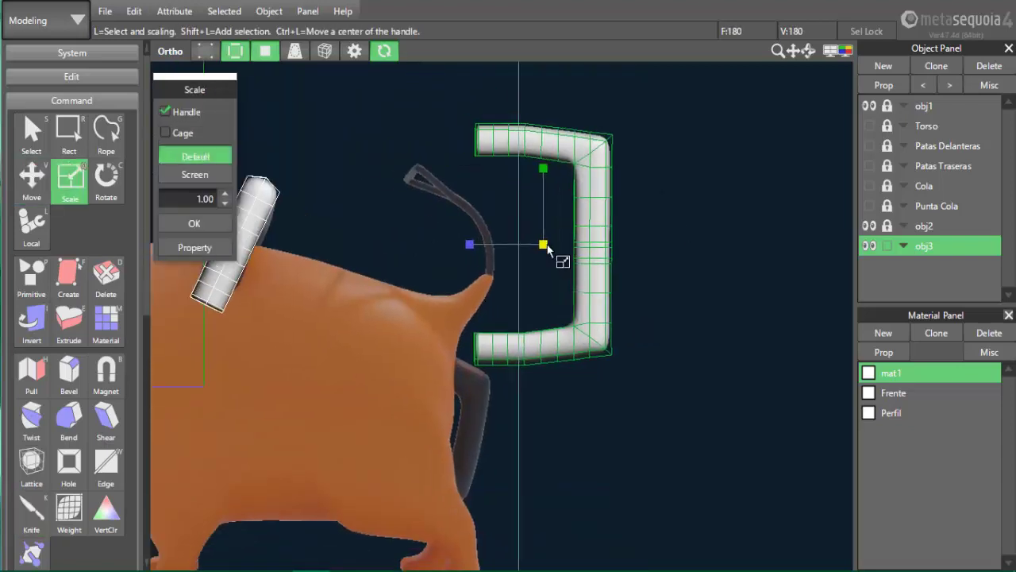
{"action": "left_click_drag", "start_coordinate": [544, 245], "coordinate": [501, 258]}
Move the handle down and about 2.88 cm along Z onto the rear grip in the reference image
{"action": "key", "text": "v"}
{"action": "left_click_drag", "start_coordinate": [541, 167], "coordinate": [541, 364]}
{"action": "left_click_drag", "start_coordinate": [464, 442], "coordinate": [370, 442]}
{"action": "scroll", "coordinate": [544, 450], "scroll_direction": "up", "scroll_amount": 3}
{"action": "middle_click_drag", "start_coordinate": [544, 450], "coordinate": [630, 344]}
Scale the handle by 1.04 and rotate it to match the tilt of the rear grip in the reference
{"action": "key", "text": "c"}
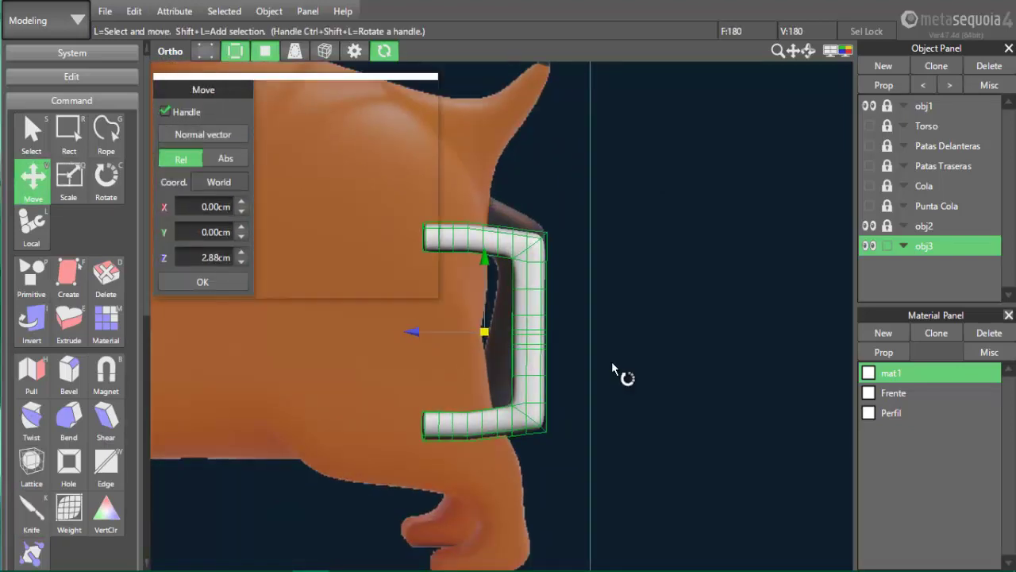
{"action": "key", "text": "v"}
{"action": "key", "text": "t"}
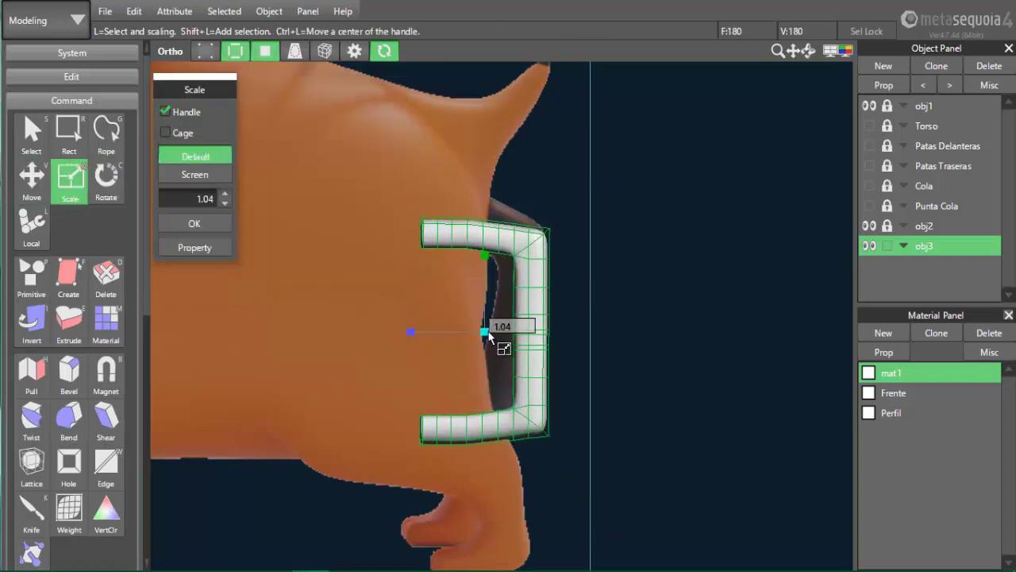
{"action": "key", "text": "c"}
{"action": "left_click_drag", "start_coordinate": [545, 298], "coordinate": [551, 322]}
Shift the handle up and about 0.46 cm along Z, and scale it by 1.05 to fit the grip outline
{"action": "key", "text": "v"}
{"action": "left_click_drag", "start_coordinate": [483, 266], "coordinate": [484, 242]}
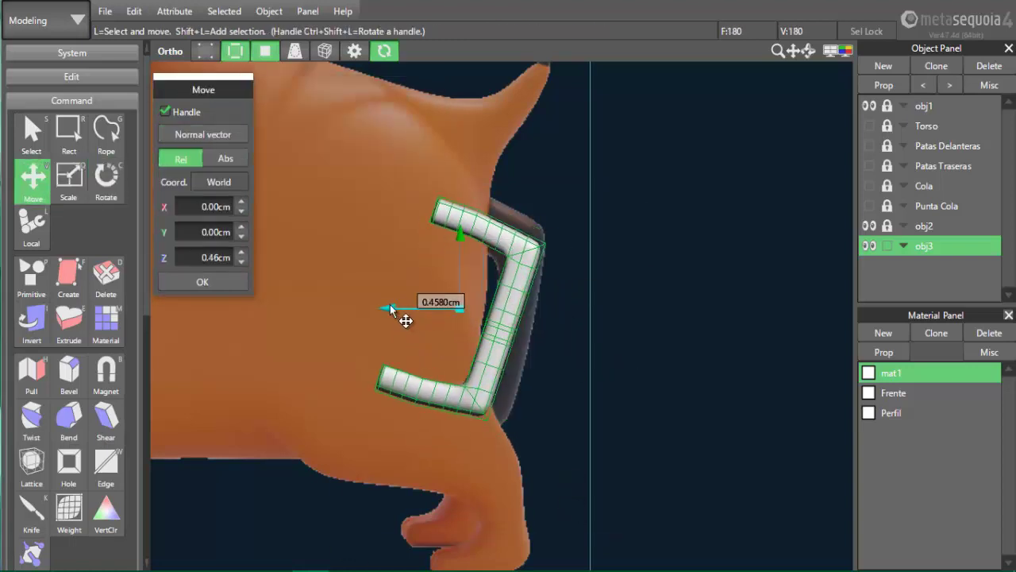
{"action": "key", "text": "t"}
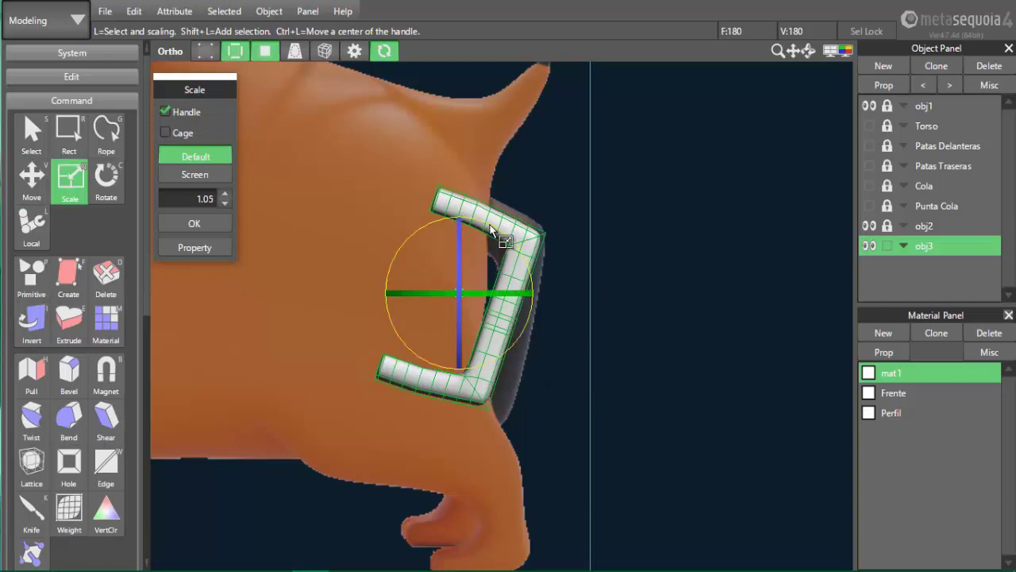
{"action": "left_click_drag", "start_coordinate": [465, 298], "coordinate": [472, 300]}
Widen the handle along the X axis by a factor of 1.43
{"action": "right_click_drag", "start_coordinate": [477, 306], "coordinate": [672, 326]}
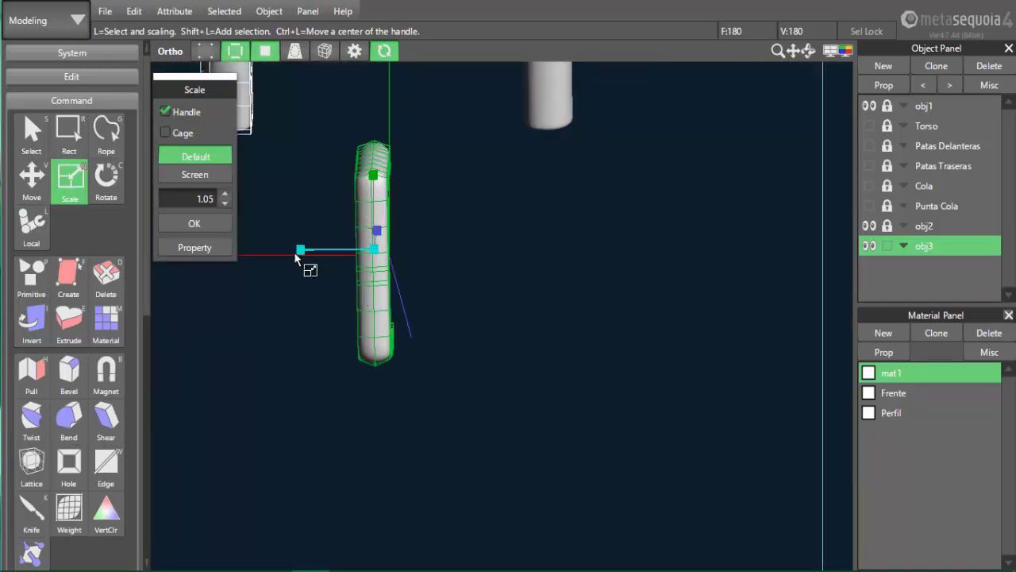
{"action": "mouse_move", "coordinate": [655, 404]}
{"action": "right_mouse_down"}
{"action": "mouse_move", "coordinate": [703, 392]}
{"action": "mouse_move", "coordinate": [672, 402]}
{"action": "mouse_move", "coordinate": [659, 387]}
{"action": "right_mouse_up"}
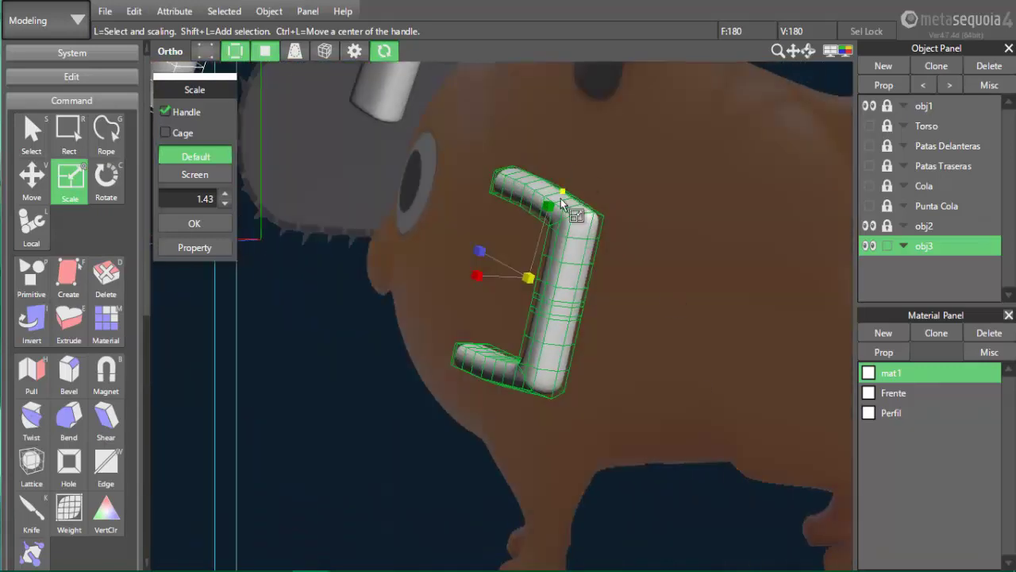
{"action": "right_click_drag", "start_coordinate": [562, 309], "coordinate": [704, 328]}
{"action": "middle_click_drag", "start_coordinate": [704, 328], "coordinate": [659, 316]}
Reselect the whole handle, rotate it slightly more upright and move it -0.28 cm along Y
{"action": "key", "text": "v"}
{"action": "left_click_drag", "start_coordinate": [411, 236], "coordinate": [472, 368]}
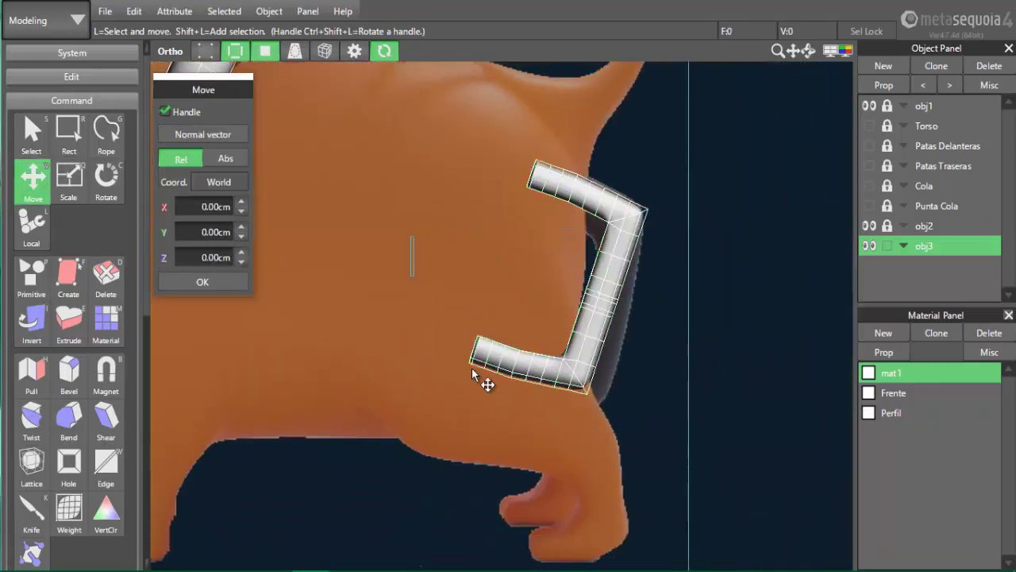
{"action": "left_click_drag", "start_coordinate": [689, 150], "coordinate": [440, 418]}
{"action": "key", "text": "c"}
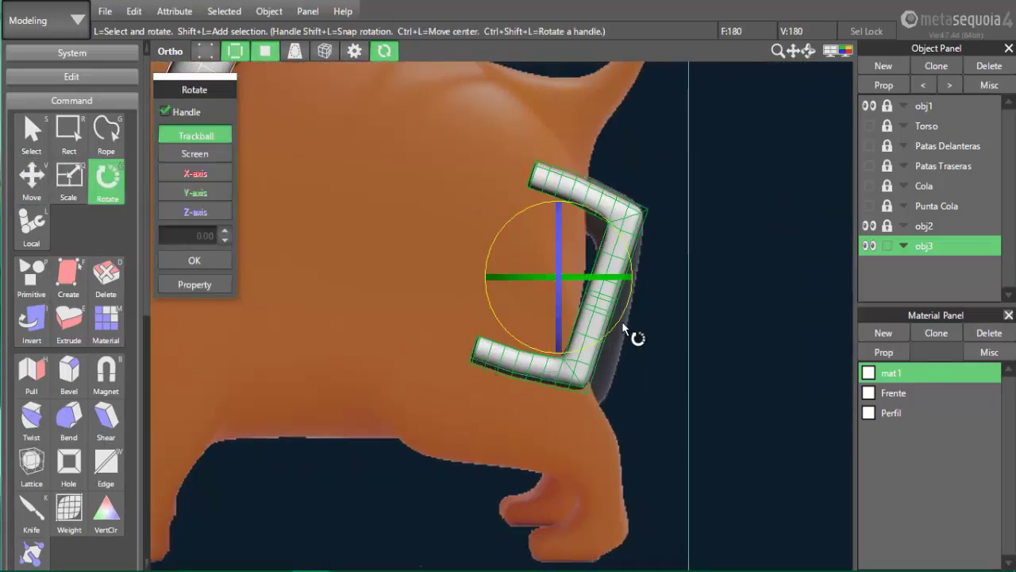
{"action": "left_click_drag", "start_coordinate": [624, 329], "coordinate": [631, 307]}
{"action": "key", "text": "v"}
{"action": "left_click_drag", "start_coordinate": [561, 216], "coordinate": [561, 232]}
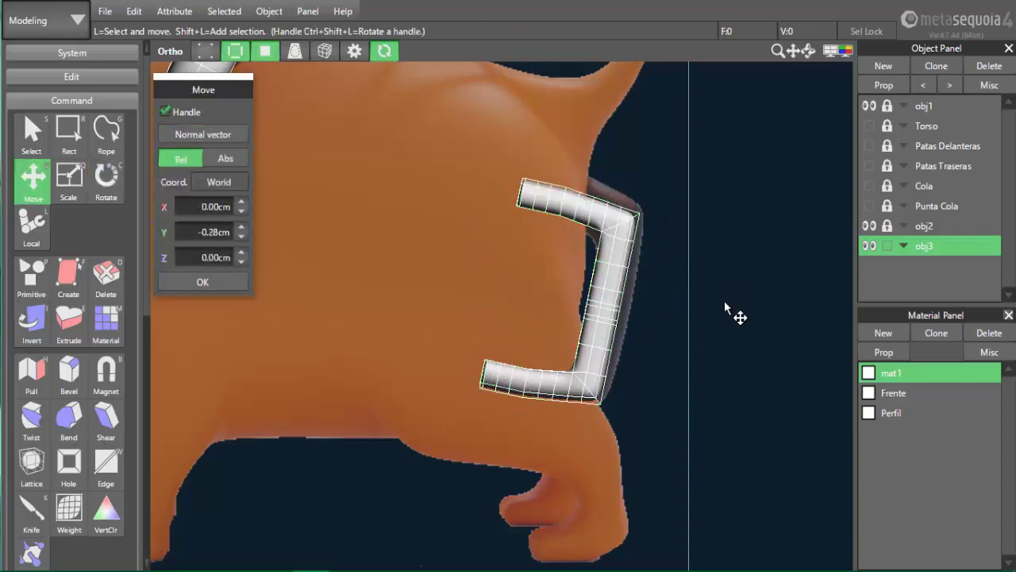
Try to scale the handle slightly and undo it
{"action": "right_click_drag", "start_coordinate": [725, 308], "coordinate": [654, 167]}
{"action": "key", "text": "q"}
{"action": "left_click_drag", "start_coordinate": [578, 209], "coordinate": [588, 206]}
{"action": "key", "text": "ctrl+z"}
Show the Torso object and nudge the handle 0.07 cm along Z against the torso's rear
{"action": "right_click_drag", "start_coordinate": [690, 238], "coordinate": [574, 348]}
{"action": "left_click", "coordinate": [706, 291]}
{"action": "scroll", "coordinate": [692, 294], "scroll_direction": "up", "scroll_amount": 3}
{"action": "scroll", "coordinate": [691, 294], "scroll_direction": "down", "scroll_amount": 5}
{"action": "middle_click_drag", "start_coordinate": [574, 347], "coordinate": [686, 408]}
{"action": "left_click", "coordinate": [869, 127]}
{"action": "left_click", "coordinate": [869, 125]}
{"action": "right_click_drag", "start_coordinate": [794, 365], "coordinate": [744, 402]}
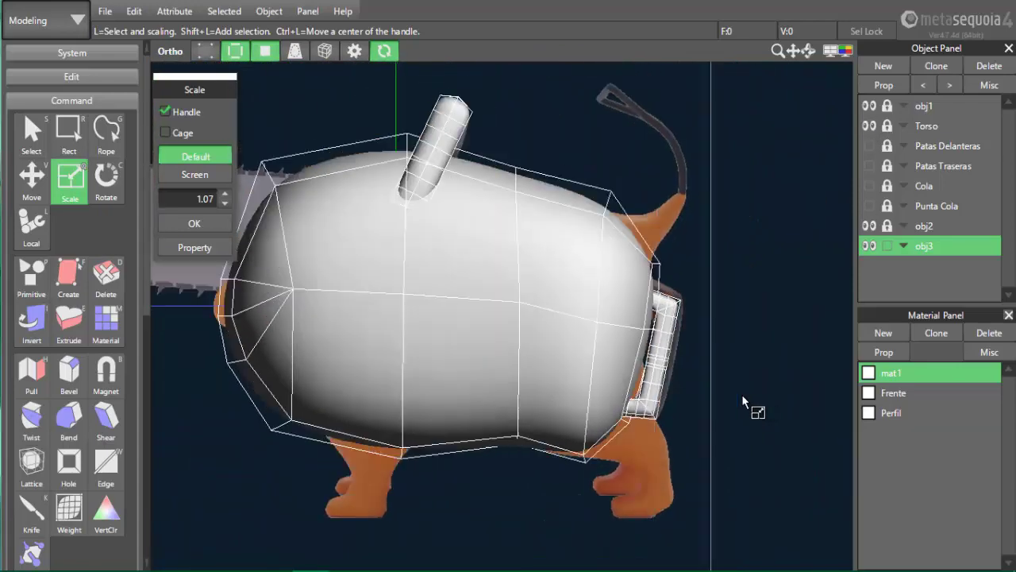
{"action": "key", "text": "v"}
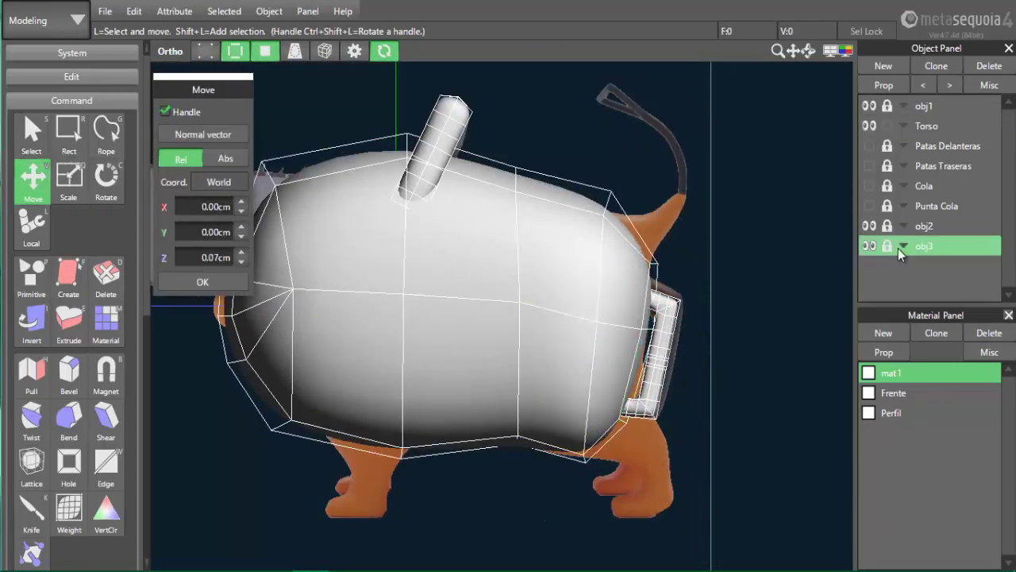
Move a rear point of the Torso -0.14 cm along Z, and hide and lock obj3
{"action": "left_click_drag", "start_coordinate": [560, 352], "coordinate": [568, 351]}
{"action": "mouse_move", "coordinate": [754, 429]}
{"action": "right_mouse_down"}
{"action": "mouse_move", "coordinate": [642, 447]}
{"action": "mouse_move", "coordinate": [687, 452]}
{"action": "mouse_move", "coordinate": [746, 421]}
{"action": "right_mouse_up"}
{"action": "left_click", "coordinate": [870, 246]}
{"action": "left_click", "coordinate": [887, 245]}
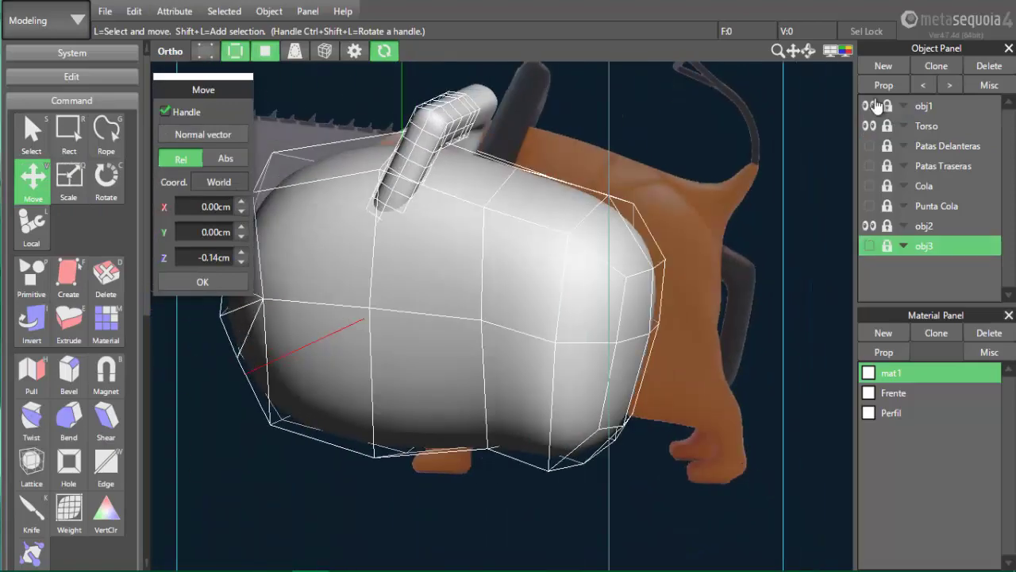
Unlock the Torso and pull its rear side vertex forward about 0.45 cm along Z
{"action": "left_click", "coordinate": [887, 125]}
{"action": "right_click_drag", "start_coordinate": [699, 333], "coordinate": [659, 343]}
{"action": "left_click", "coordinate": [583, 352]}
{"action": "left_click_drag", "start_coordinate": [588, 331], "coordinate": [565, 330]}
{"action": "right_click_drag", "start_coordinate": [675, 358], "coordinate": [624, 430]}
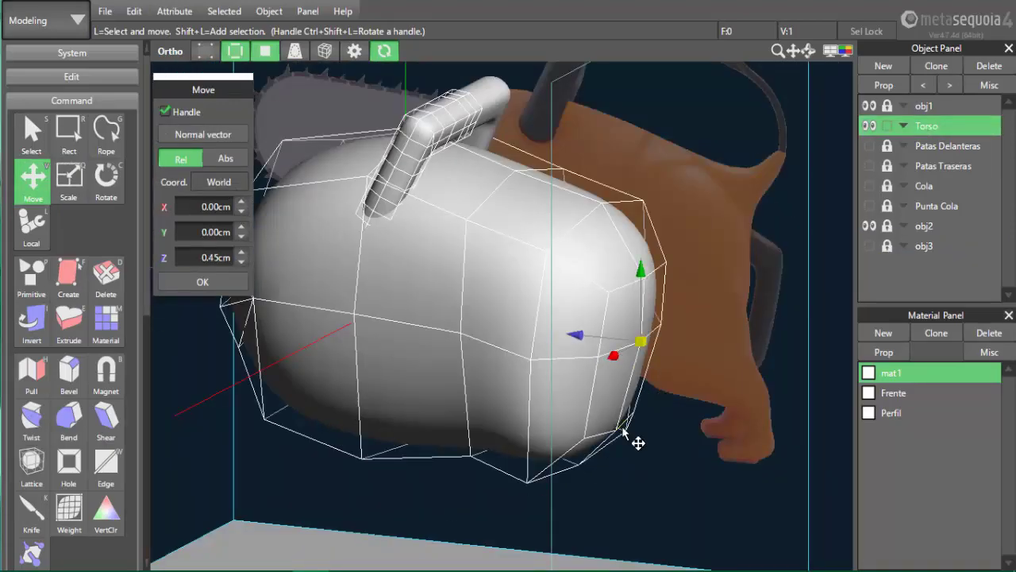
{"action": "right_click_drag", "start_coordinate": [719, 423], "coordinate": [732, 418], "text": "shift"}
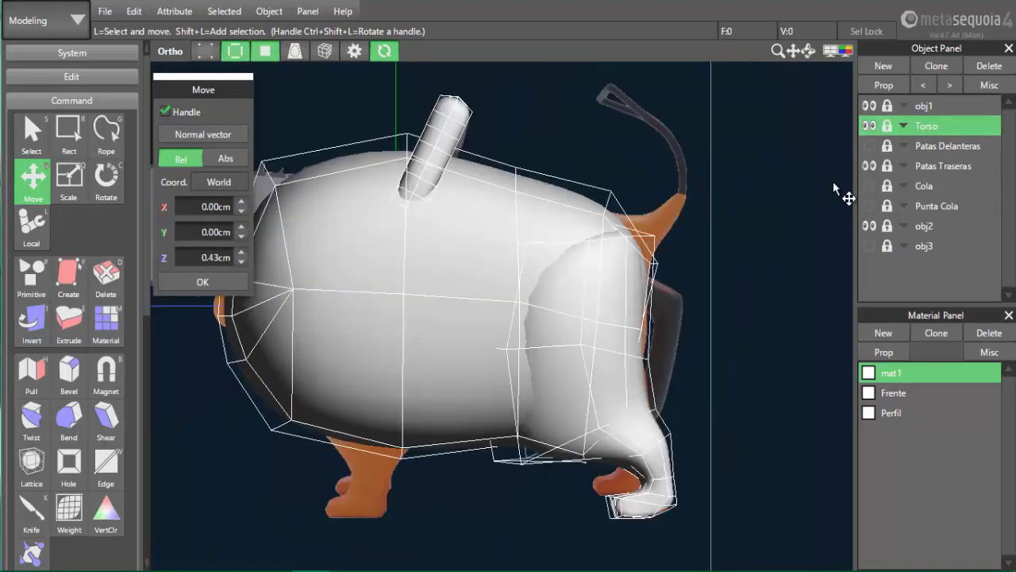
Show obj3 to check the handle against the body and rear legs, and hide Torso and Patas Traseras
{"action": "left_click", "coordinate": [870, 246]}
{"action": "right_click_drag", "start_coordinate": [818, 342], "coordinate": [762, 319]}
{"action": "scroll", "coordinate": [707, 305], "scroll_direction": "down", "scroll_amount": 3}
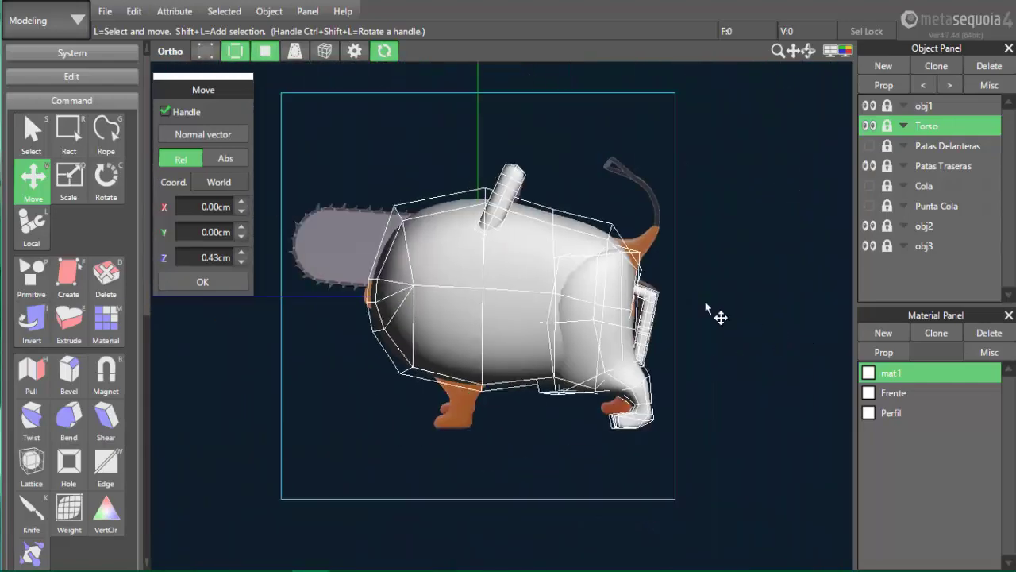
{"action": "scroll", "coordinate": [706, 304], "scroll_direction": "up", "scroll_amount": 6}
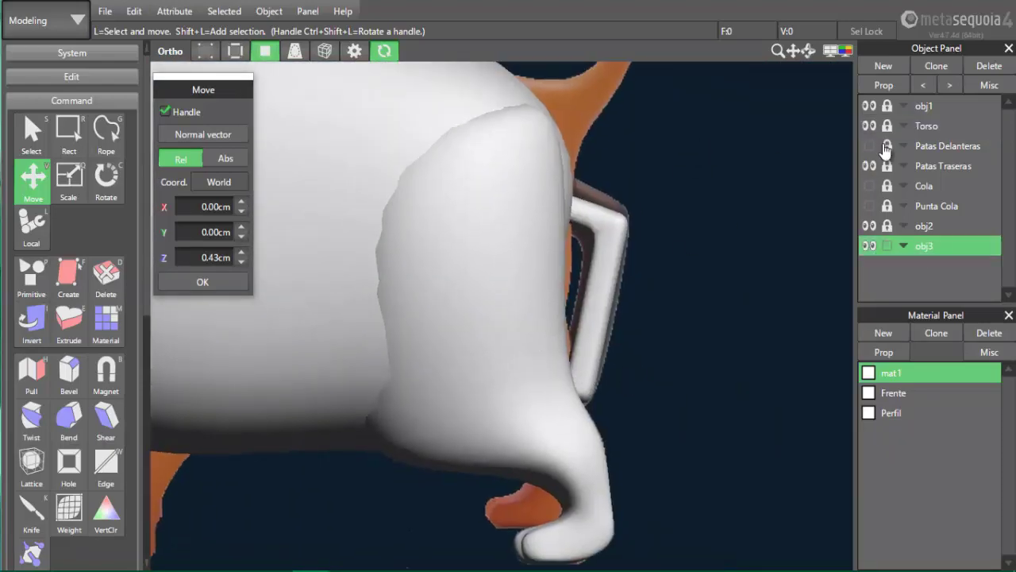
{"action": "left_click_drag", "start_coordinate": [870, 126], "coordinate": [871, 165]}
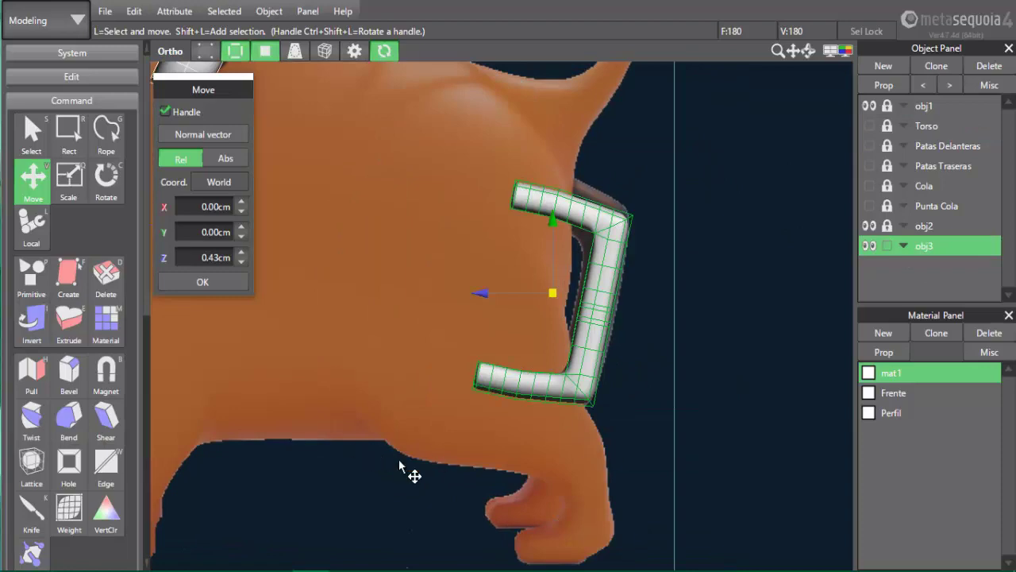
Select the whole handle and fine-tune its scale, undoing the first attempt
{"action": "key", "text": "q"}
{"action": "right_click_drag", "start_coordinate": [739, 381], "coordinate": [744, 386]}
{"action": "scroll", "coordinate": [730, 383], "scroll_direction": "up", "scroll_amount": 3}
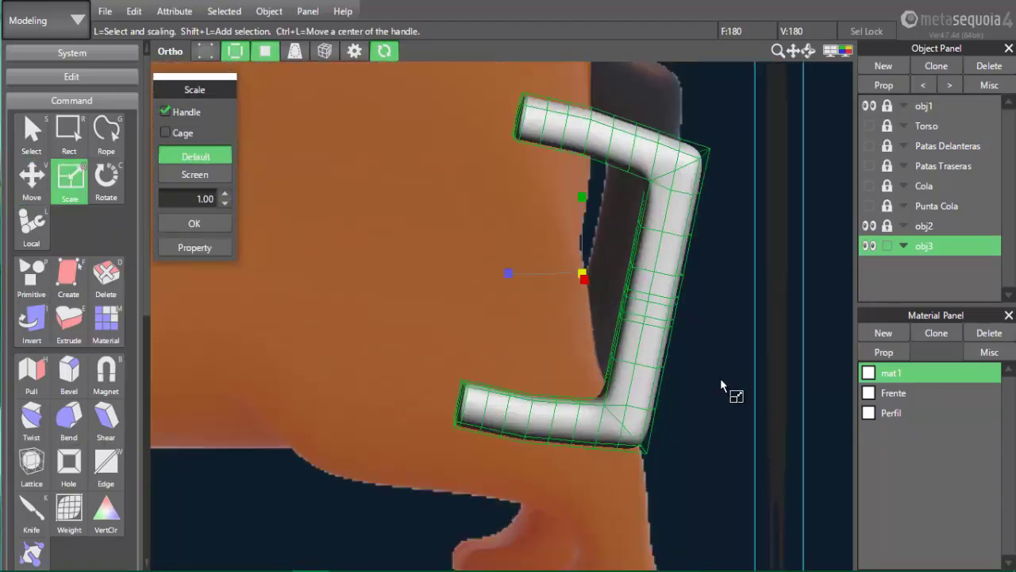
{"action": "middle_click_drag", "start_coordinate": [722, 382], "coordinate": [678, 383]}
{"action": "left_click_drag", "start_coordinate": [479, 279], "coordinate": [475, 279]}
{"action": "key", "text": "ctrl+z"}
{"action": "left_click_drag", "start_coordinate": [542, 285], "coordinate": [538, 284]}
Widen the handle along X by a factor of about 2.20
{"action": "right_click_drag", "start_coordinate": [675, 373], "coordinate": [529, 386]}
{"action": "middle_click_drag", "start_coordinate": [528, 386], "coordinate": [735, 336]}
{"action": "left_click_drag", "start_coordinate": [352, 306], "coordinate": [469, 327]}
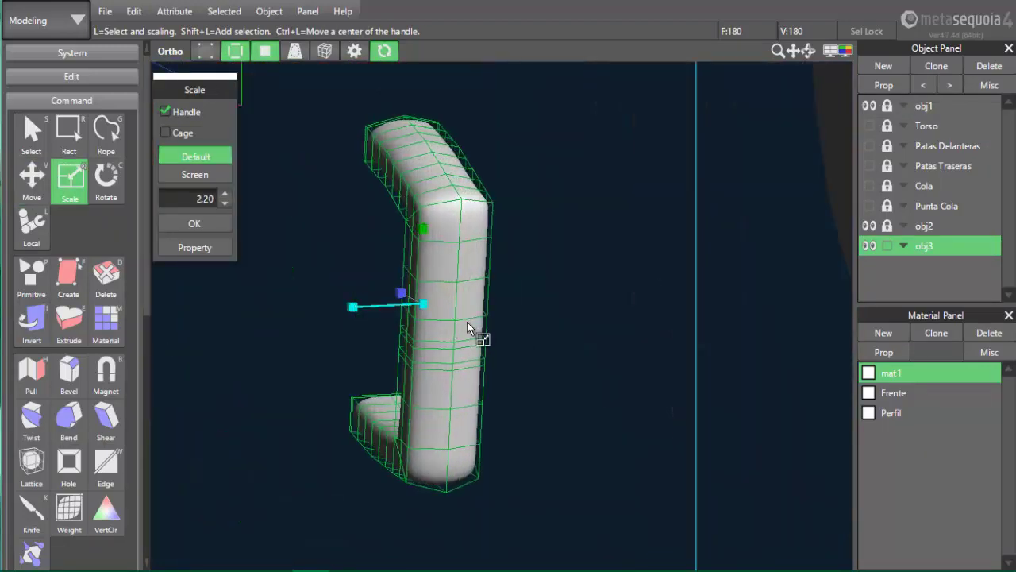
Try to enlarge the handle by a factor of 1.10 and undo it
{"action": "right_click_drag", "start_coordinate": [469, 328], "coordinate": [629, 431]}
{"action": "left_click_drag", "start_coordinate": [557, 257], "coordinate": [574, 265]}
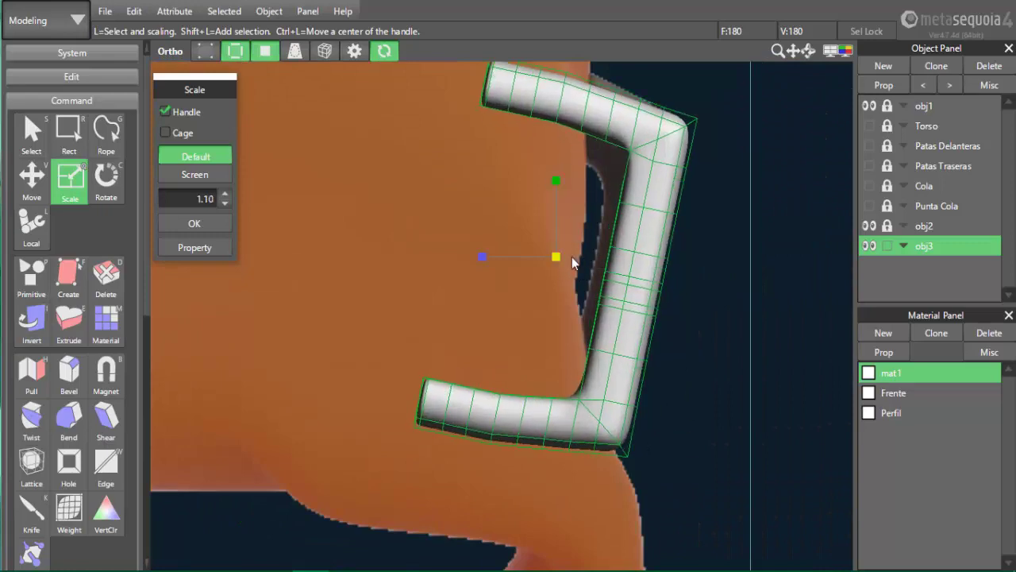
{"action": "key", "text": "ctrl+z"}
Examine the handle's outline and thickness against the rear grip in the reference from the side and at an angle
{"action": "key", "text": "z"}
{"action": "scroll", "coordinate": [543, 347], "scroll_direction": "up", "scroll_amount": 5}
{"action": "scroll", "coordinate": [542, 347], "scroll_direction": "down", "scroll_amount": 6}
{"action": "scroll", "coordinate": [784, 288], "scroll_direction": "up", "scroll_amount": 2}
{"action": "middle_click_drag", "start_coordinate": [783, 288], "coordinate": [721, 327]}
{"action": "scroll", "coordinate": [721, 327], "scroll_direction": "up", "scroll_amount": 3}
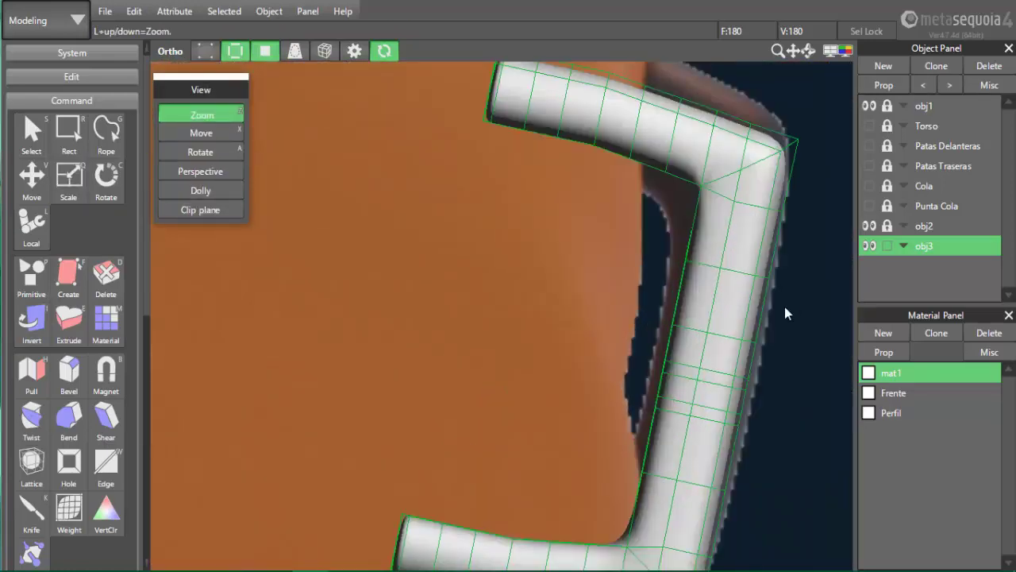
{"action": "scroll", "coordinate": [785, 311], "scroll_direction": "down", "scroll_amount": 3}
{"action": "middle_click_drag", "start_coordinate": [785, 311], "coordinate": [646, 279]}
{"action": "right_click_drag", "start_coordinate": [646, 279], "coordinate": [608, 277]}
{"action": "scroll", "coordinate": [608, 277], "scroll_direction": "up", "scroll_amount": 3}
Select the edges along the underside of the upper arm and move them -0.08 cm along Y
{"action": "left_click", "coordinate": [29, 182]}
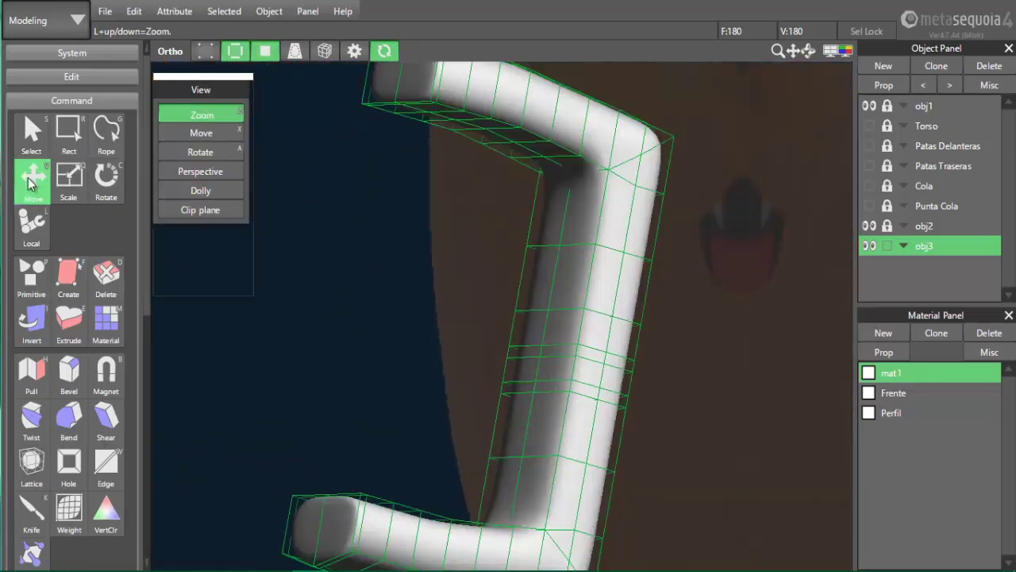
{"action": "left_click", "coordinate": [440, 121]}
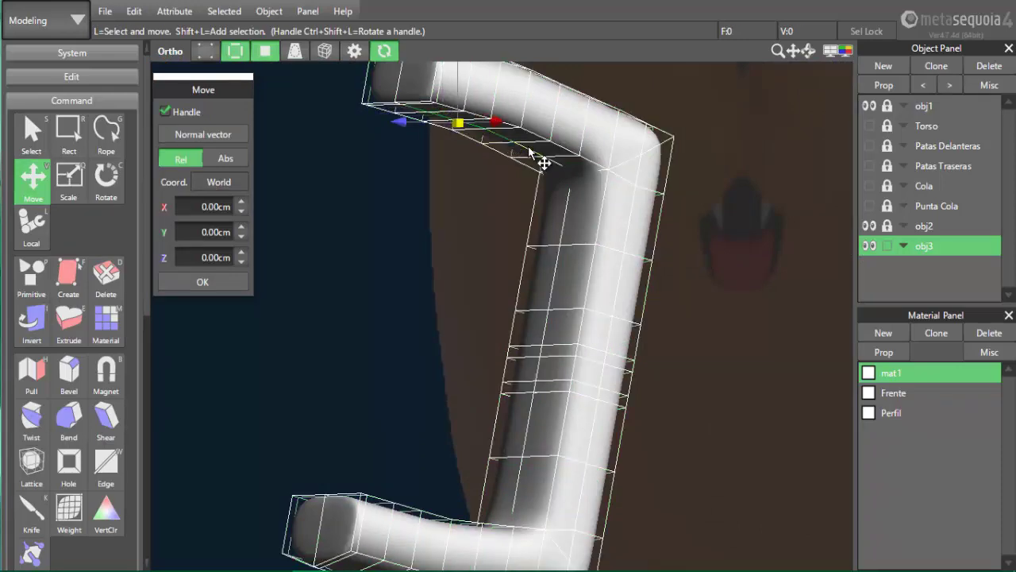
{"action": "left_click_drag", "start_coordinate": [486, 75], "coordinate": [487, 107]}
{"action": "right_click_drag", "start_coordinate": [685, 216], "coordinate": [569, 190]}
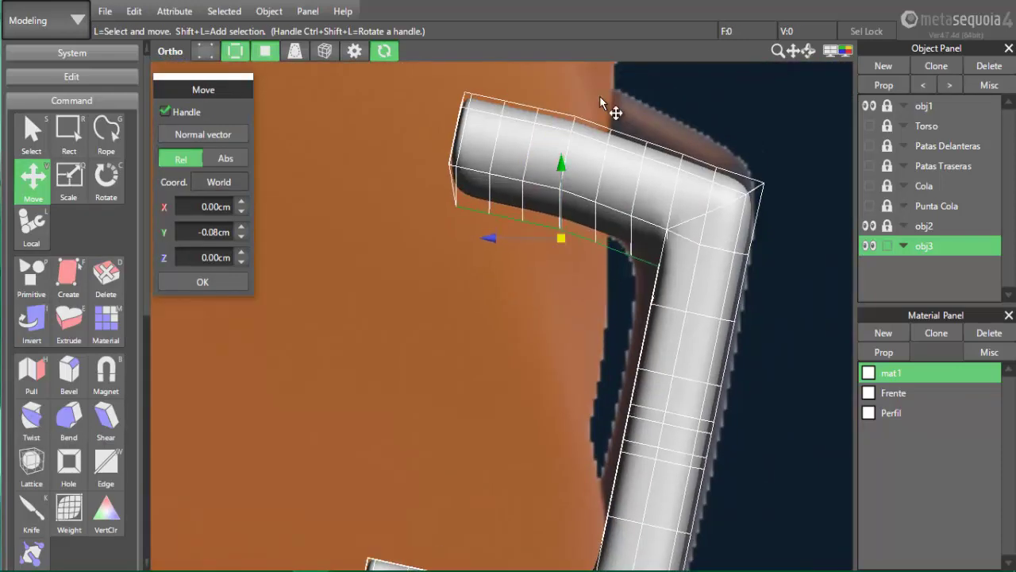
Turn on Normal vector and pull the inner edges of the handle's vertical section toward the body
{"action": "right_click_drag", "start_coordinate": [805, 335], "coordinate": [536, 177]}
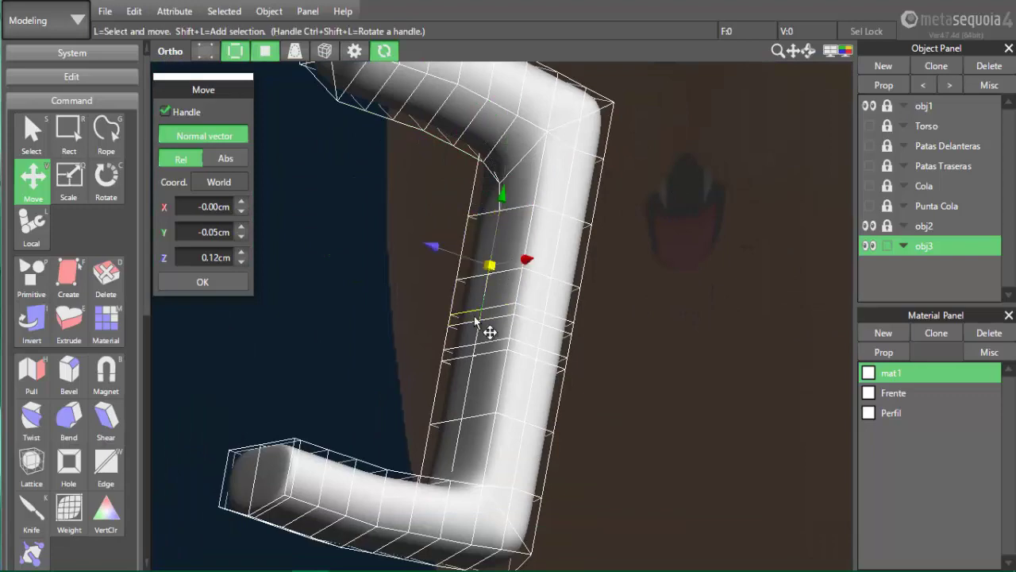
{"action": "left_click", "coordinate": [477, 353]}
{"action": "scroll", "coordinate": [508, 294], "scroll_direction": "up", "scroll_amount": 3}
{"action": "scroll", "coordinate": [524, 273], "scroll_direction": "down", "scroll_amount": 3}
{"action": "right_click_drag", "start_coordinate": [475, 316], "coordinate": [578, 281]}
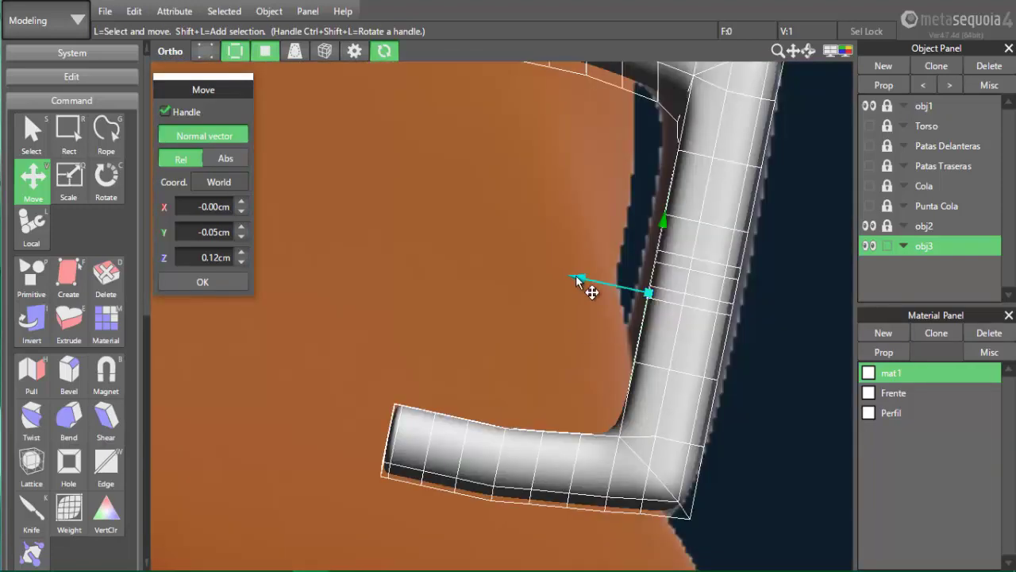
{"action": "left_click_drag", "start_coordinate": [578, 281], "coordinate": [556, 273]}
Move the inner upper corner and the lower arm's upper edge to even out the handle's thickness
{"action": "left_click", "coordinate": [674, 119]}
{"action": "right_click_drag", "start_coordinate": [675, 119], "coordinate": [622, 112]}
{"action": "right_click_drag", "start_coordinate": [576, 240], "coordinate": [549, 253]}
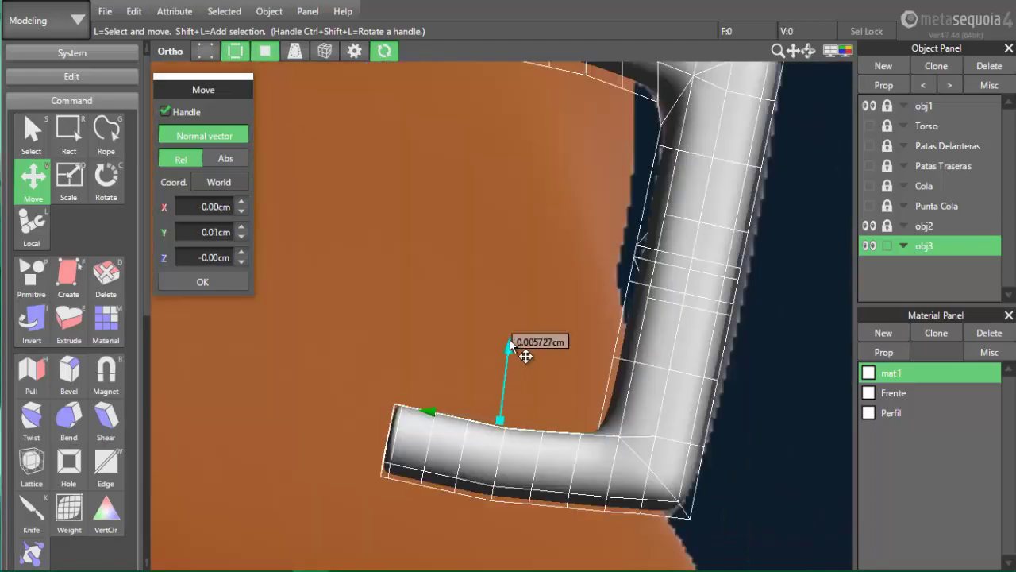
Delete the uneven middle section of the vertical bar and bridge the two open ends with the Hole tool
{"action": "right_click_drag", "start_coordinate": [524, 354], "coordinate": [620, 472]}
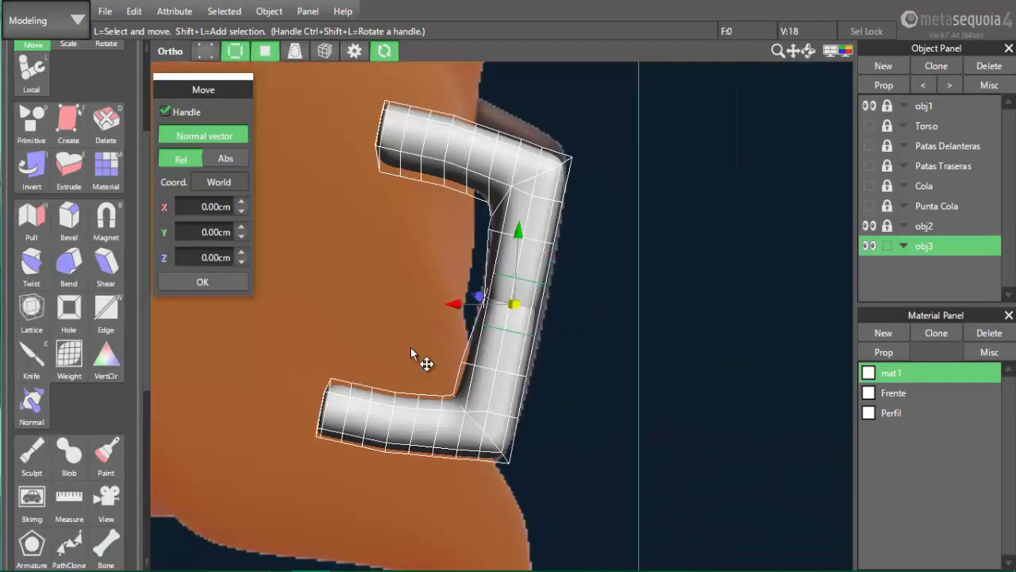
{"action": "scroll", "coordinate": [580, 275], "scroll_direction": "up", "scroll_amount": 3}
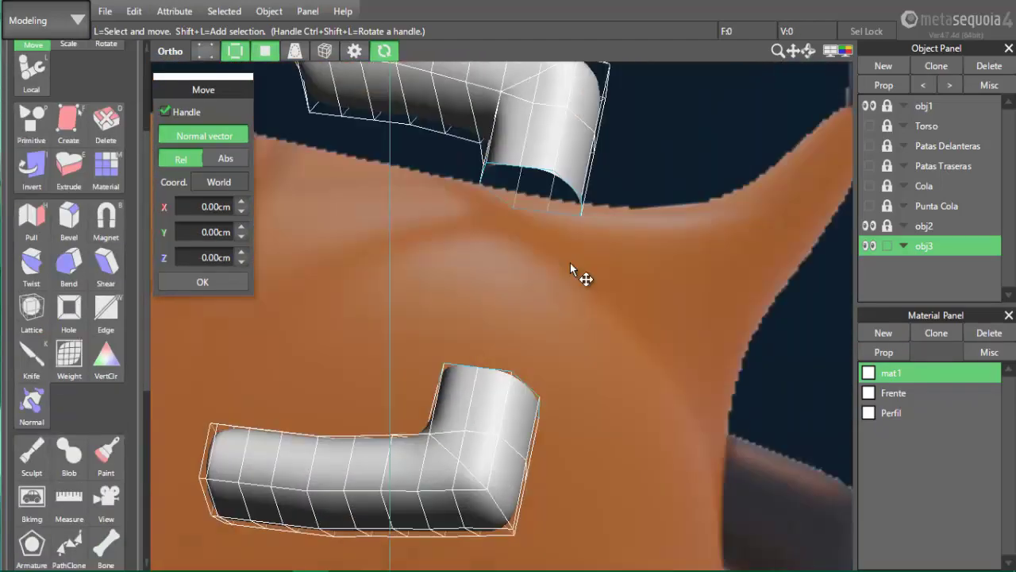
{"action": "right_click_drag", "start_coordinate": [580, 274], "coordinate": [661, 341]}
{"action": "left_click", "coordinate": [70, 310]}
{"action": "left_click", "coordinate": [508, 388]}
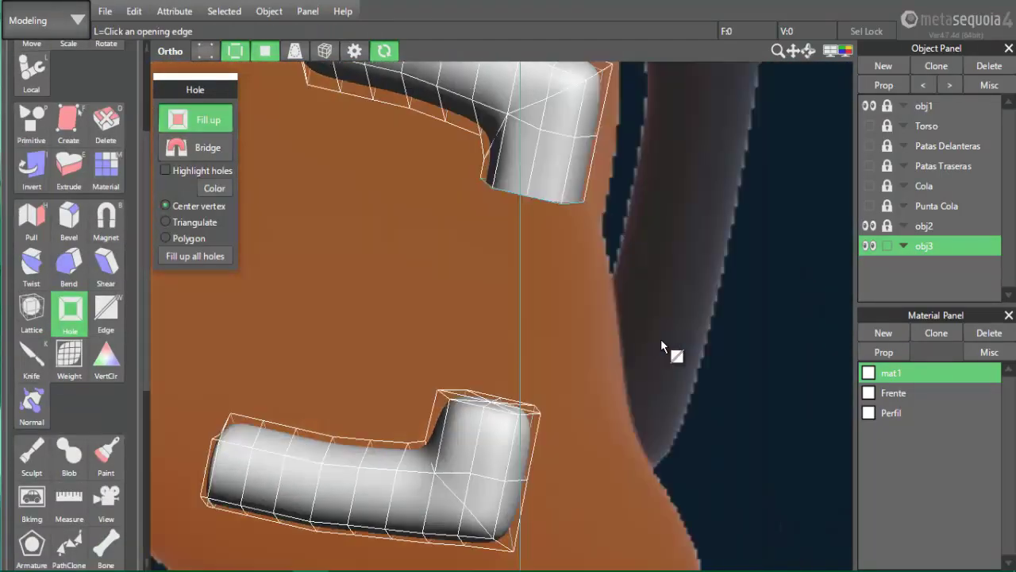
{"action": "left_click", "coordinate": [466, 321]}
{"action": "right_click_drag", "start_coordinate": [573, 330], "coordinate": [608, 358]}
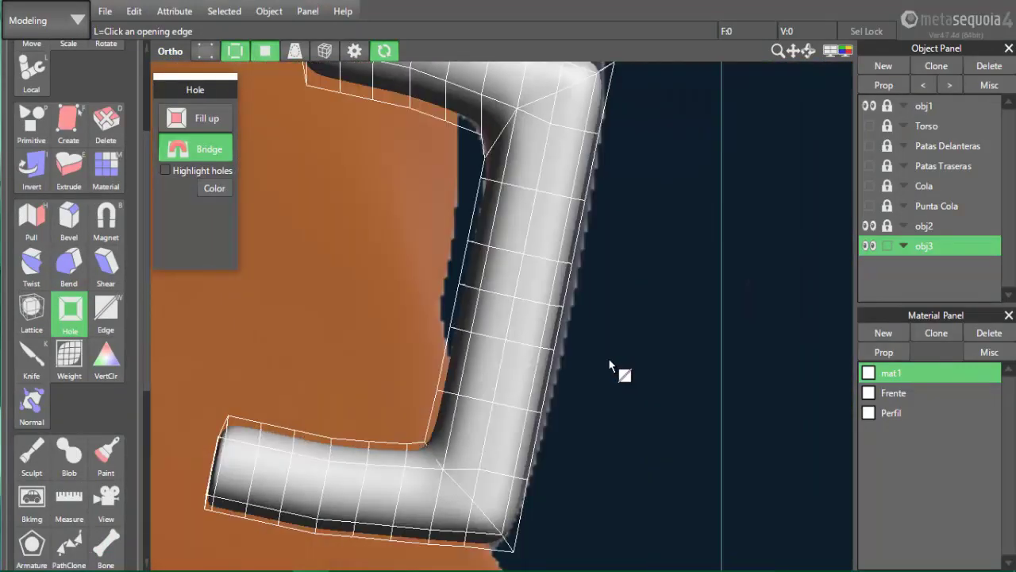
Select the whole handle and move it slightly up
{"action": "scroll", "coordinate": [620, 266], "scroll_direction": "down", "scroll_amount": 3}
{"action": "key", "text": "v"}
{"action": "key", "text": "ctrl+a"}
{"action": "mouse_move", "coordinate": [447, 206]}
{"action": "left_mouse_down"}
{"action": "mouse_move", "coordinate": [446, 188]}
{"action": "mouse_move", "coordinate": [446, 199]}
{"action": "left_mouse_up"}
Select the handle's upper arm and rotate it to follow the slope of the grip in the reference
{"action": "middle_click_drag", "start_coordinate": [647, 289], "coordinate": [722, 335]}
{"action": "left_click_drag", "start_coordinate": [444, 89], "coordinate": [660, 265]}
{"action": "key", "text": "r"}
{"action": "left_click_drag", "start_coordinate": [593, 126], "coordinate": [621, 115]}
{"action": "key", "text": "v"}
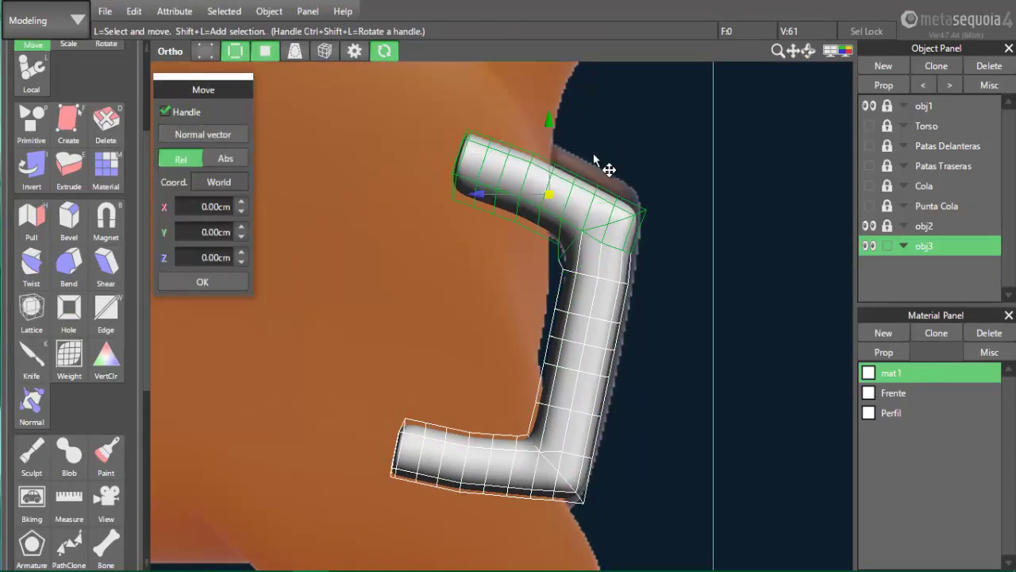
Move the handle's upper arm slightly up onto the reference and push the vertex below its outer corner outward along the normal
{"action": "left_click_drag", "start_coordinate": [548, 196], "coordinate": [556, 179]}
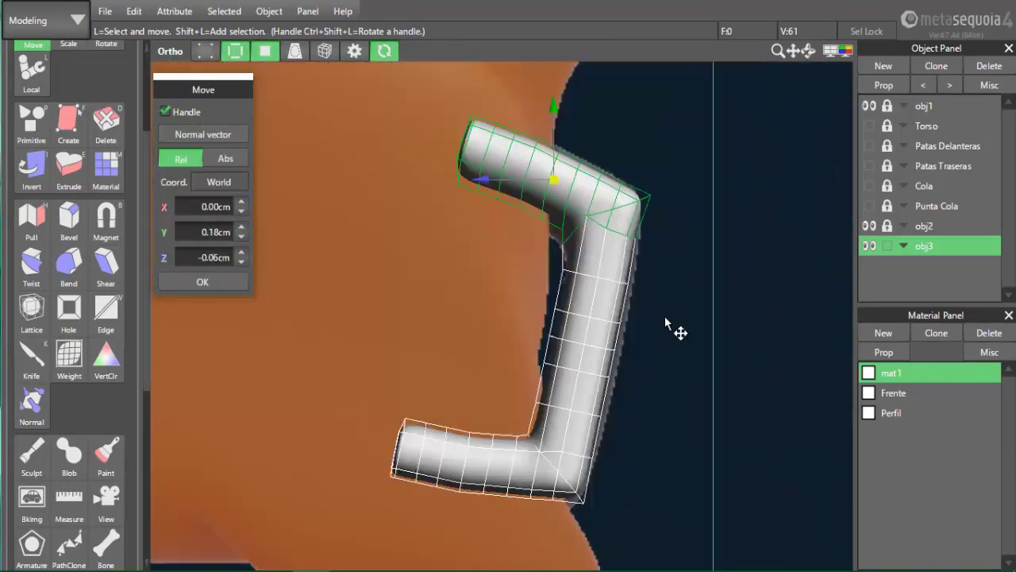
{"action": "left_click", "coordinate": [664, 317]}
{"action": "scroll", "coordinate": [664, 317], "scroll_direction": "up", "scroll_amount": 3}
{"action": "middle_click_drag", "start_coordinate": [767, 258], "coordinate": [694, 313]}
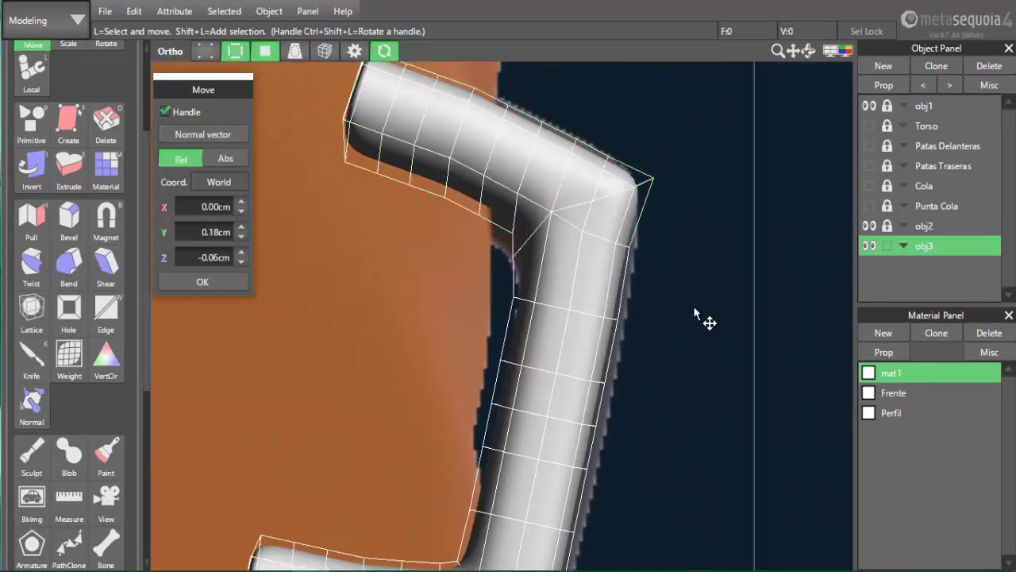
{"action": "mouse_move", "coordinate": [695, 313]}
{"action": "right_mouse_down"}
{"action": "mouse_move", "coordinate": [643, 270]}
{"action": "mouse_move", "coordinate": [694, 313]}
{"action": "right_mouse_up"}
{"action": "left_click", "coordinate": [629, 247]}
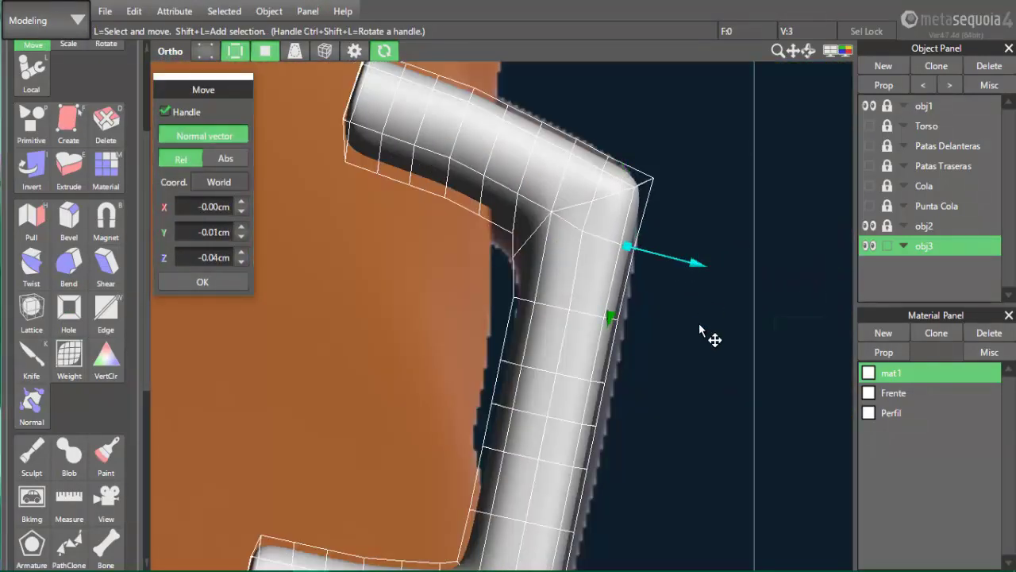
{"action": "left_click", "coordinate": [699, 322]}
Select the handle's lower arm, rotate it closer to horizontal, and move it slightly down
{"action": "scroll", "coordinate": [699, 322], "scroll_direction": "down", "scroll_amount": 3}
{"action": "middle_click_drag", "start_coordinate": [736, 404], "coordinate": [702, 201]}
{"action": "left_click_drag", "start_coordinate": [340, 243], "coordinate": [537, 385]}
{"action": "key", "text": "s"}
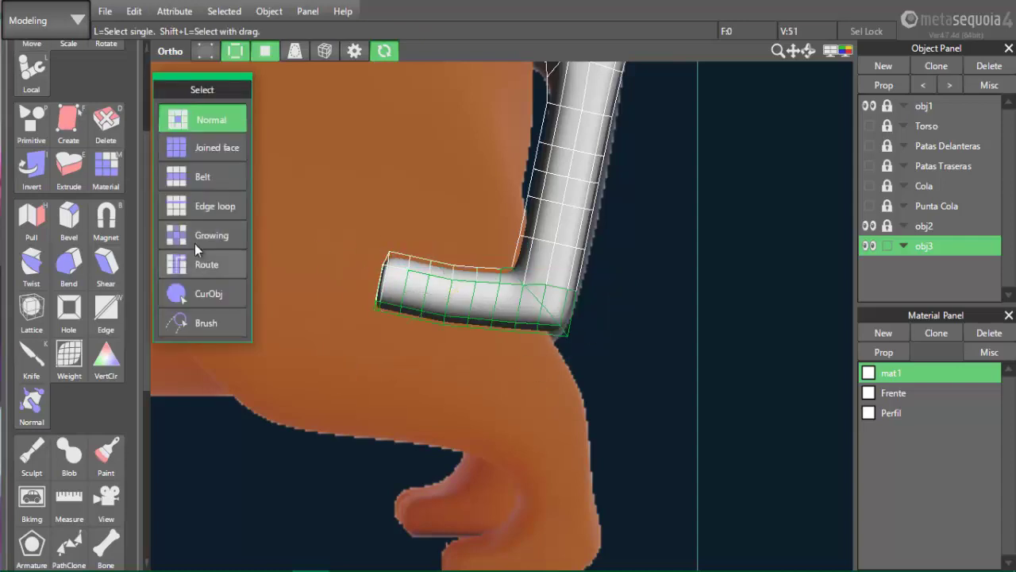
{"action": "key", "text": "g"}
{"action": "key", "text": "c"}
{"action": "left_click_drag", "start_coordinate": [532, 349], "coordinate": [538, 341]}
{"action": "key", "text": "v"}
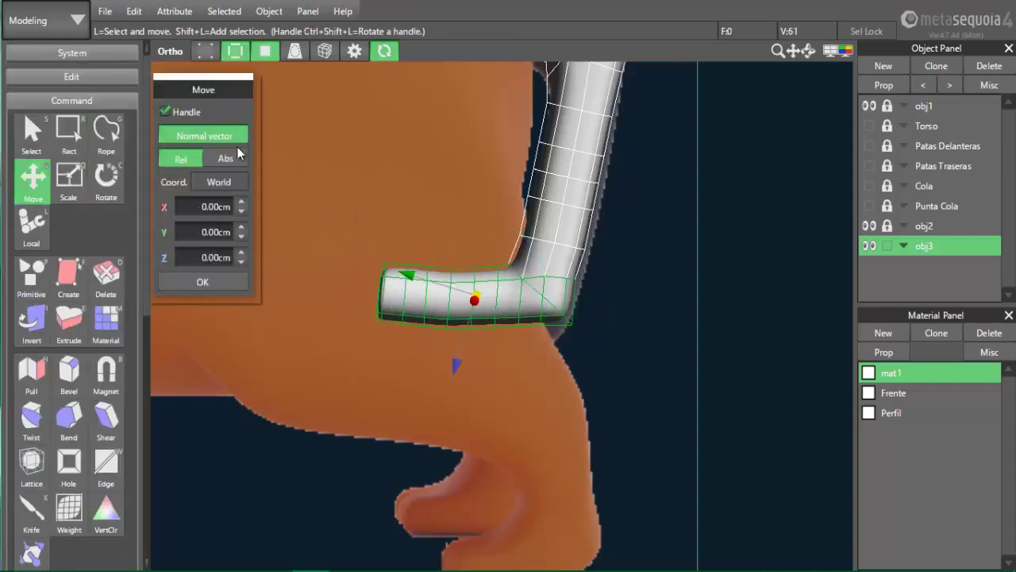
{"action": "left_click", "coordinate": [231, 136]}
{"action": "left_click_drag", "start_coordinate": [475, 229], "coordinate": [476, 242]}
Move the outer edges above the lower corner and along the vertical bar outward along their normals to meet the reference
{"action": "left_click_drag", "start_coordinate": [620, 283], "coordinate": [584, 290]}
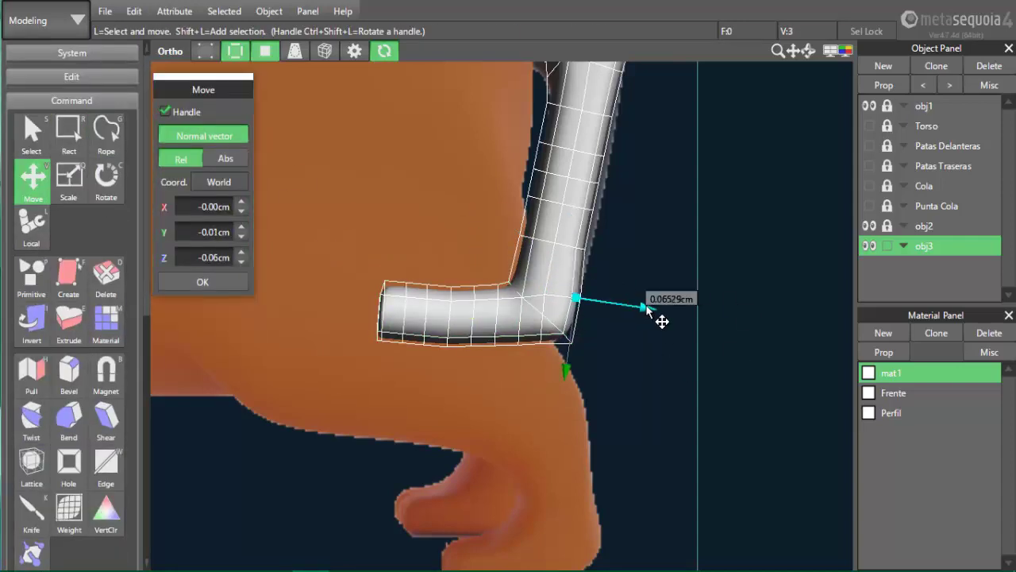
{"action": "left_click", "coordinate": [601, 284]}
{"action": "key", "text": "q"}
{"action": "left_click_drag", "start_coordinate": [589, 134], "coordinate": [594, 143]}
{"action": "key", "text": "v"}
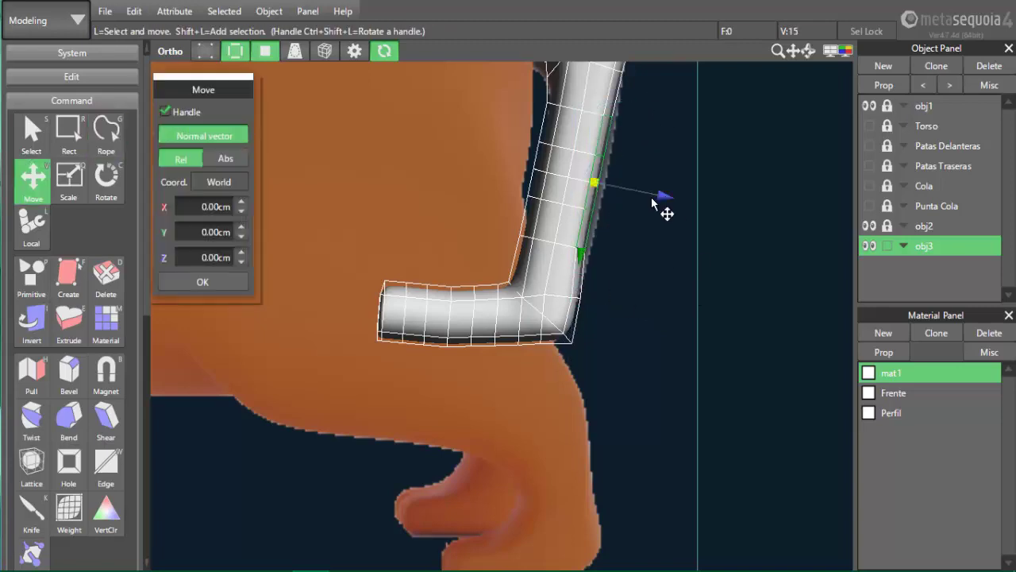
{"action": "scroll", "coordinate": [669, 198], "scroll_direction": "up", "scroll_amount": 3}
{"action": "scroll", "coordinate": [717, 185], "scroll_direction": "down", "scroll_amount": 5}
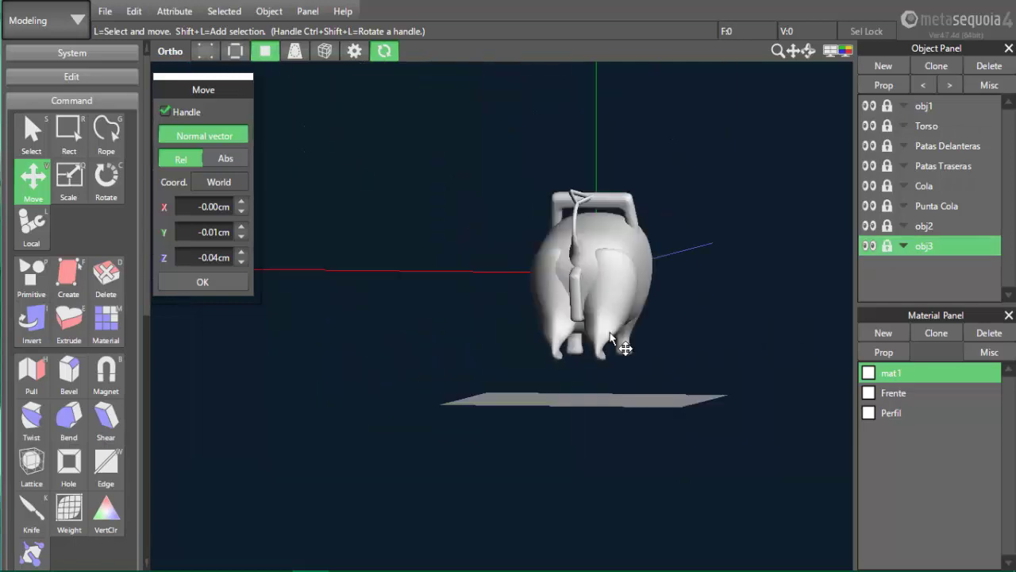
Check the assembled model from several sides, hide every modelled part, and create a new object for the snout
{"action": "right_click_drag", "start_coordinate": [610, 333], "coordinate": [712, 338]}
{"action": "key", "text": "F2"}
{"action": "scroll", "coordinate": [594, 457], "scroll_direction": "up", "scroll_amount": 3}
{"action": "right_click_drag", "start_coordinate": [595, 457], "coordinate": [608, 465]}
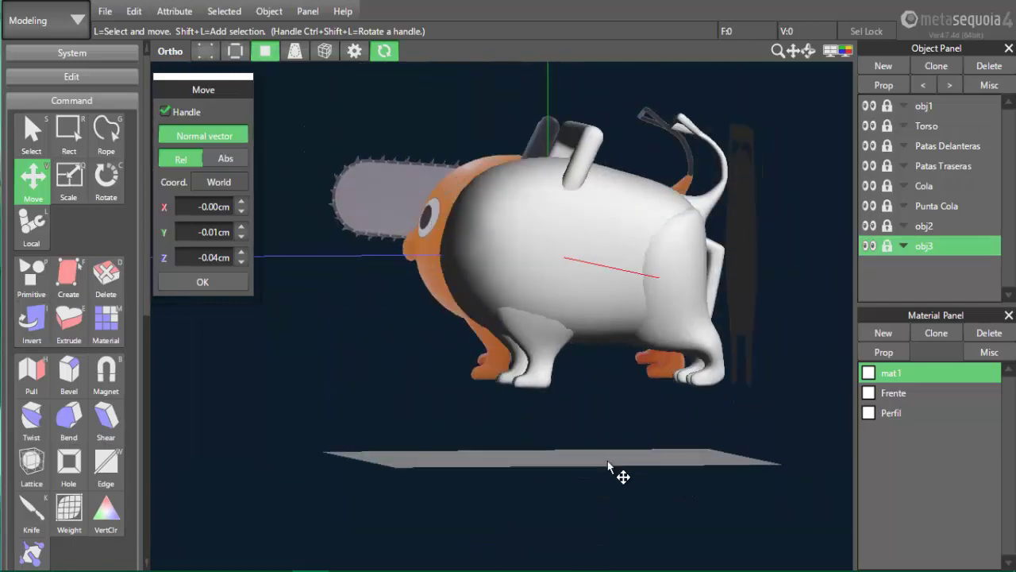
{"action": "key", "text": "F2"}
{"action": "left_click_drag", "start_coordinate": [870, 246], "coordinate": [870, 126]}
{"action": "scroll", "coordinate": [480, 262], "scroll_direction": "up", "scroll_amount": 5}
{"action": "middle_click_drag", "start_coordinate": [481, 262], "coordinate": [632, 372]}
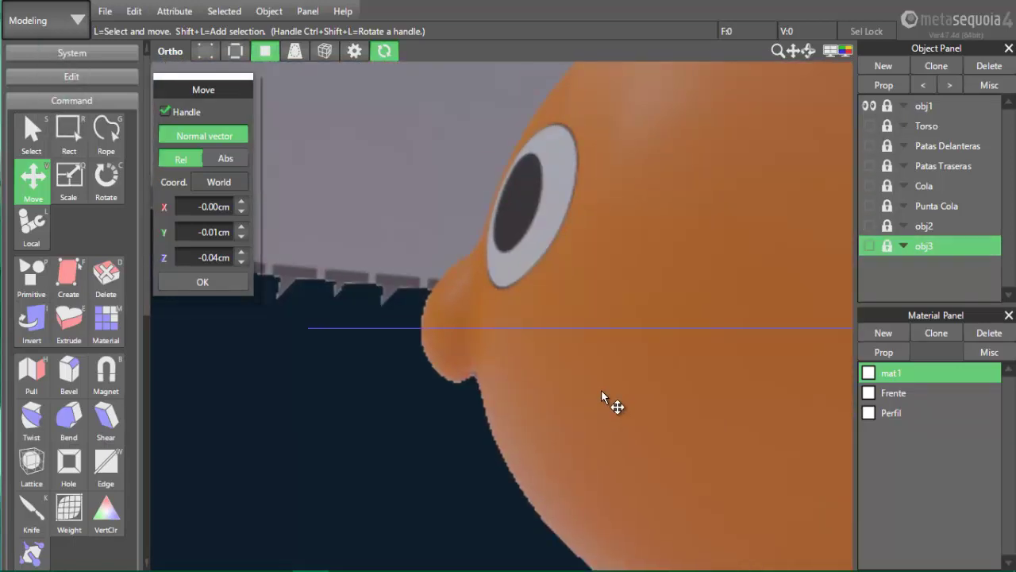
{"action": "left_click", "coordinate": [891, 69]}
{"action": "middle_click_drag", "start_coordinate": [699, 275], "coordinate": [636, 262]}
Create a sphere primitive with 5 U and 5 V segments and smooth it with OpenSubdiv
{"action": "left_click", "coordinate": [32, 278]}
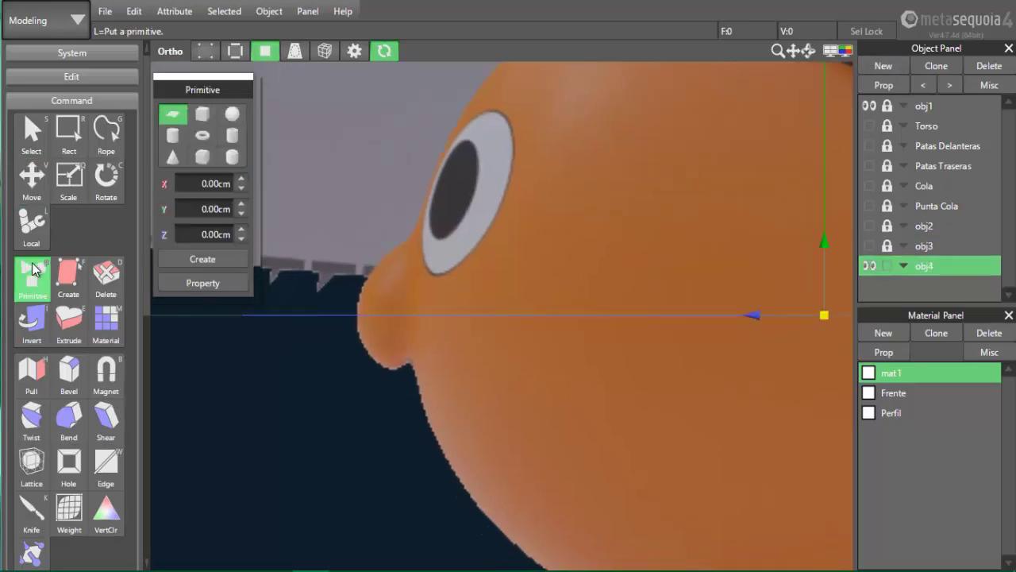
{"action": "left_click", "coordinate": [232, 114]}
{"action": "scroll", "coordinate": [500, 316], "scroll_direction": "down", "scroll_amount": 5}
{"action": "left_click_drag", "start_coordinate": [688, 299], "coordinate": [492, 354]}
{"action": "scroll", "coordinate": [630, 463], "scroll_direction": "up", "scroll_amount": 3}
{"action": "scroll", "coordinate": [631, 463], "scroll_direction": "down", "scroll_amount": 2}
{"action": "left_click", "coordinate": [667, 312]}
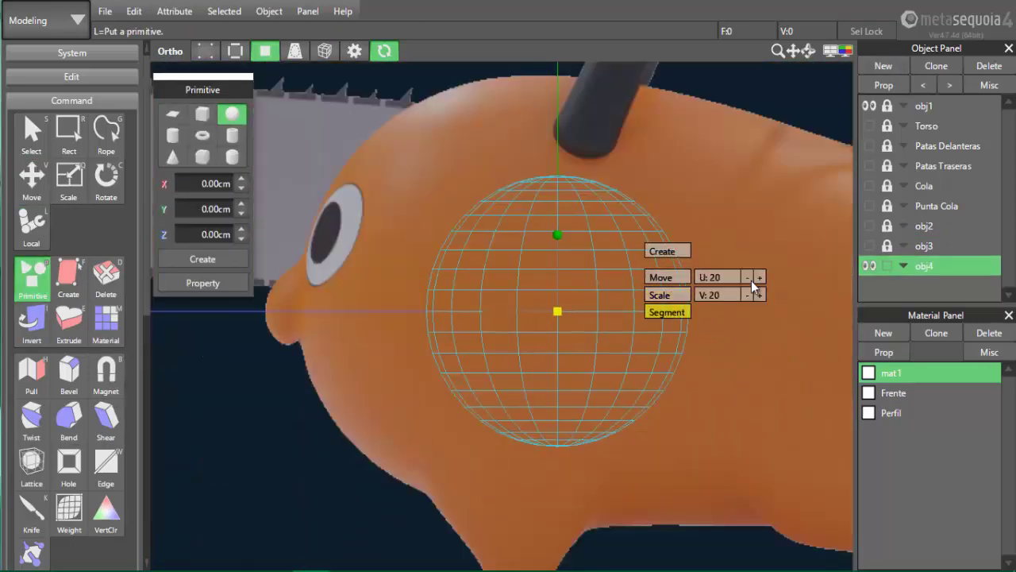
{"action": "left_click", "coordinate": [758, 295]}
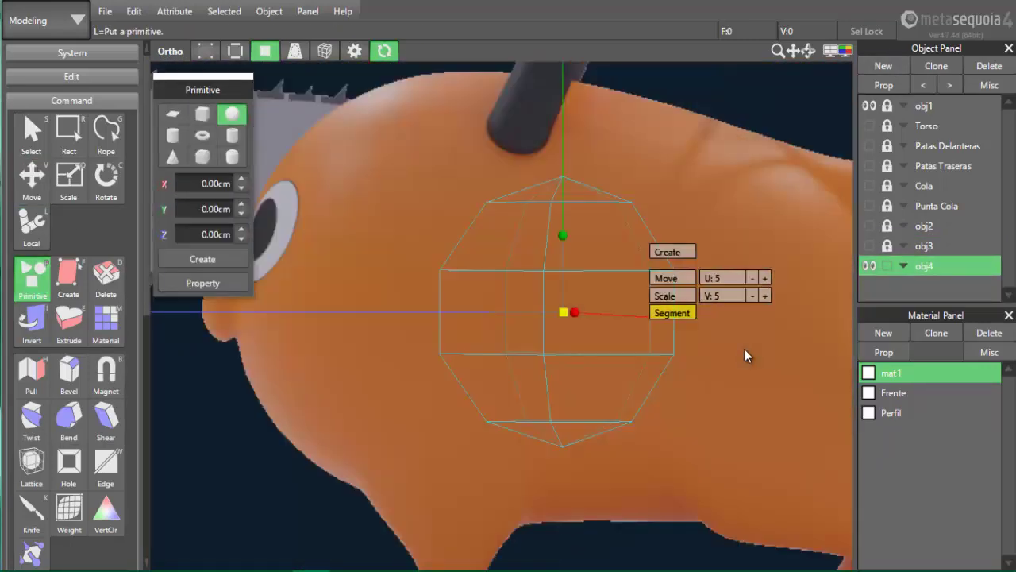
{"action": "left_click", "coordinate": [667, 251]}
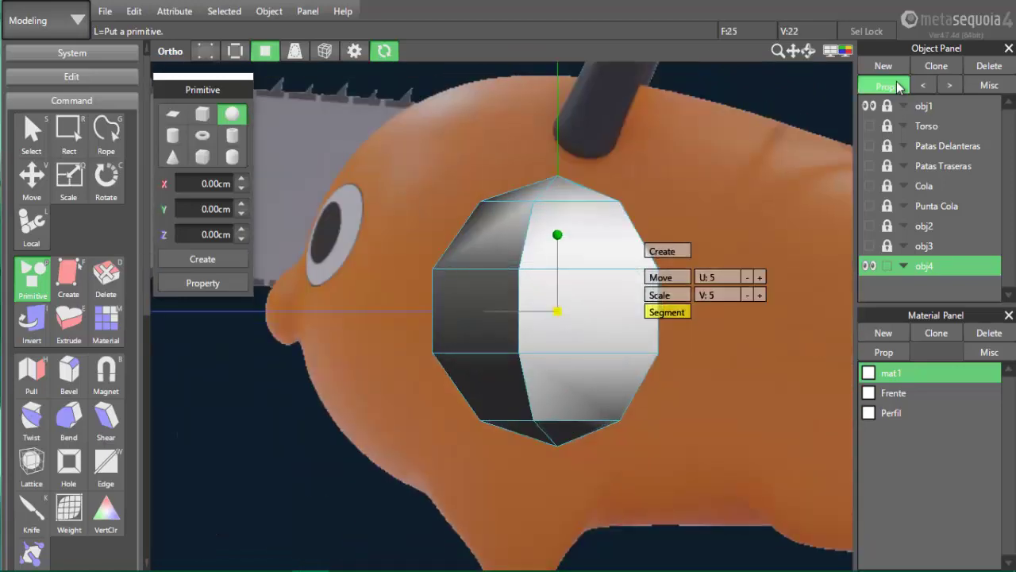
{"action": "left_click", "coordinate": [898, 86]}
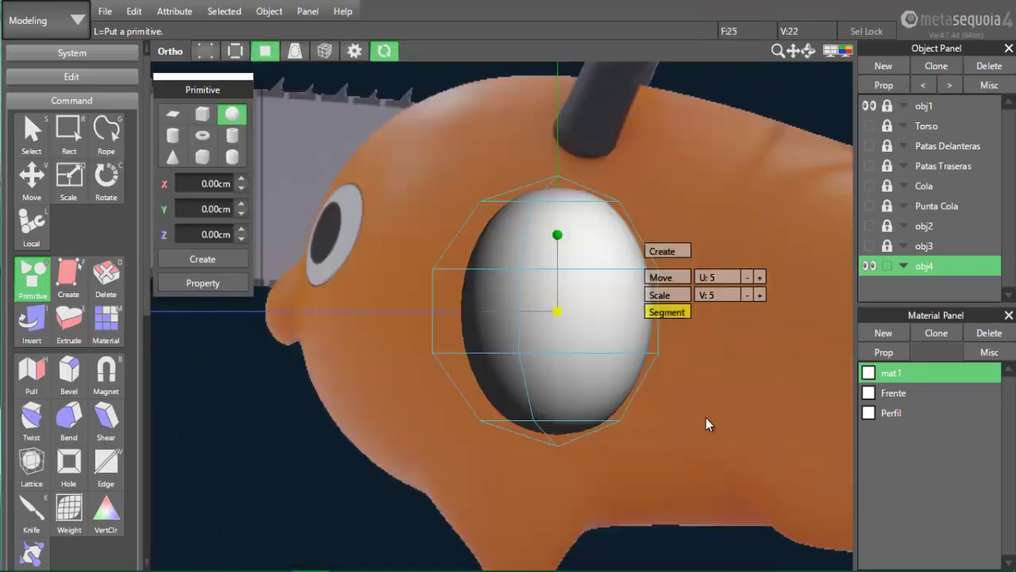
Select the whole sphere, scale it down, and move it forward towards the snout in the side reference
{"action": "left_click", "coordinate": [106, 181]}
{"action": "left_click_drag", "start_coordinate": [564, 245], "coordinate": [360, 310], "text": "shift"}
{"action": "left_click", "coordinate": [239, 55]}
{"action": "key", "text": "v"}
{"action": "key", "text": "q"}
{"action": "left_click_drag", "start_coordinate": [429, 310], "coordinate": [363, 436]}
{"action": "scroll", "coordinate": [267, 326], "scroll_direction": "up", "scroll_amount": 5}
{"action": "left_click_drag", "start_coordinate": [688, 293], "coordinate": [601, 299]}
{"action": "key", "text": "v"}
{"action": "left_click_drag", "start_coordinate": [622, 292], "coordinate": [404, 286]}
{"action": "key", "text": "x"}
Shrink the sphere to the snout's height and move it further forward onto the snout
{"action": "key", "text": "c"}
{"action": "left_click_drag", "start_coordinate": [517, 227], "coordinate": [612, 302]}
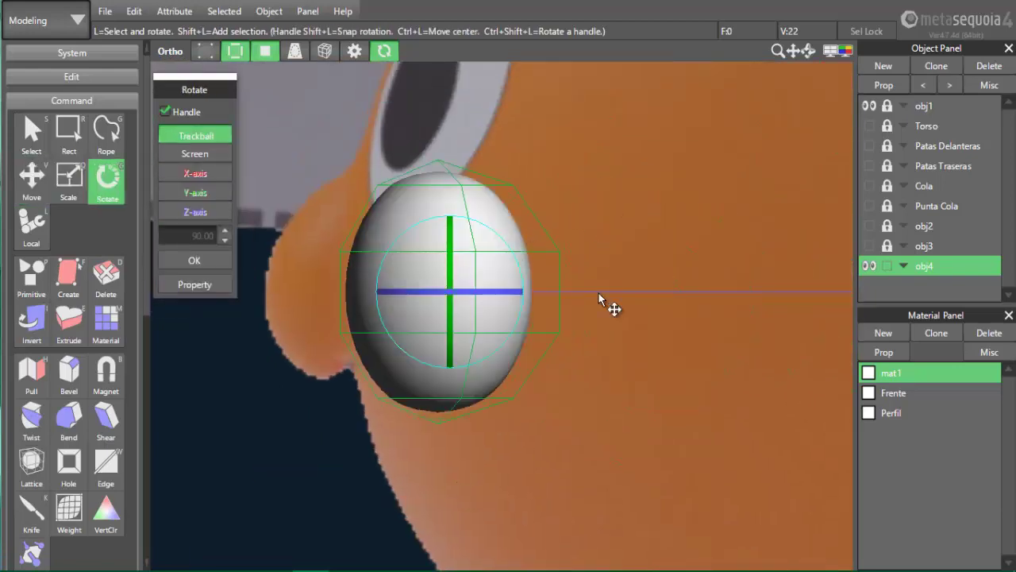
{"action": "key", "text": "v"}
{"action": "middle_click_drag", "start_coordinate": [280, 505], "coordinate": [513, 506]}
{"action": "left_click_drag", "start_coordinate": [611, 293], "coordinate": [561, 297]}
{"action": "key", "text": "q"}
{"action": "key", "text": "v"}
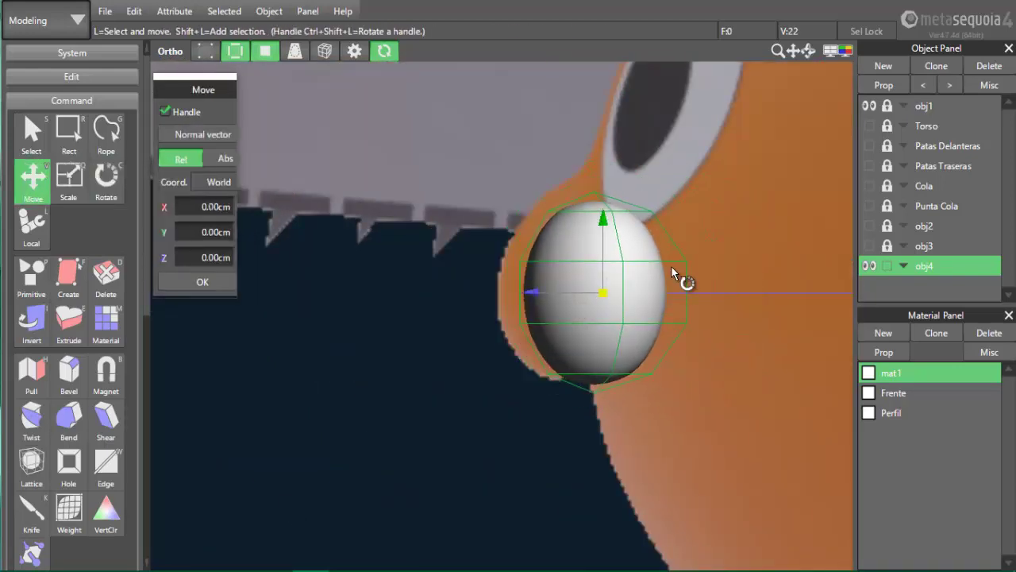
Tilt the sphere to follow the snout's slant and shift it slightly forward and up
{"action": "key", "text": "c"}
{"action": "left_click_drag", "start_coordinate": [649, 238], "coordinate": [666, 259]}
{"action": "key", "text": "v"}
{"action": "left_click_drag", "start_coordinate": [542, 293], "coordinate": [519, 292]}
{"action": "left_click_drag", "start_coordinate": [581, 218], "coordinate": [581, 211]}
Scale the sphere's bottom vertices to about 0.9 and move its lower front edge outward to the snout outline
{"action": "key", "text": "g"}
{"action": "mouse_move", "coordinate": [476, 341]}
{"action": "left_mouse_down"}
{"action": "mouse_move", "coordinate": [543, 332]}
{"action": "mouse_move", "coordinate": [486, 456]}
{"action": "left_mouse_up"}
{"action": "key", "text": "v"}
{"action": "key", "text": "x"}
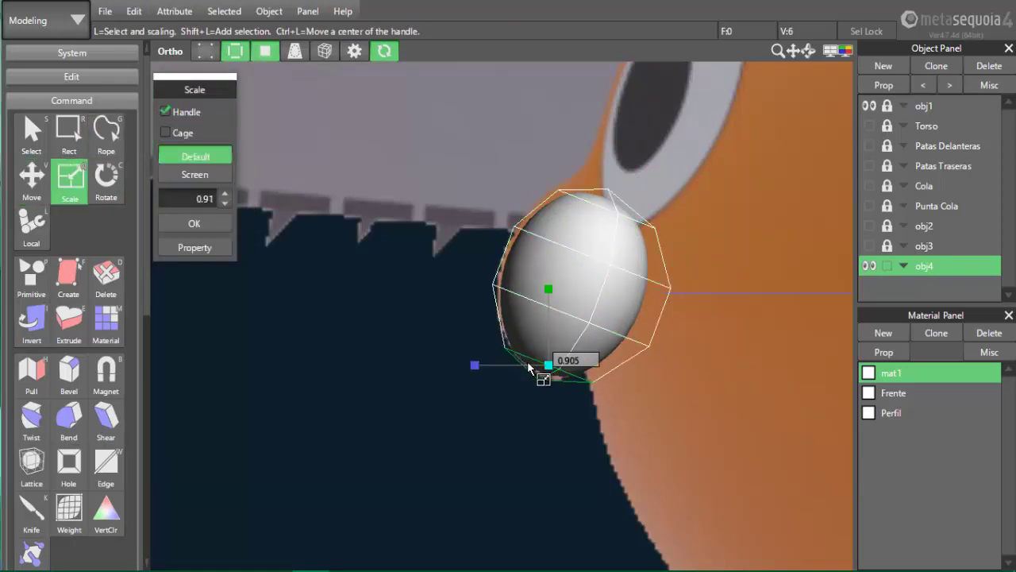
{"action": "key", "text": "v"}
{"action": "left_click_drag", "start_coordinate": [545, 364], "coordinate": [475, 337]}
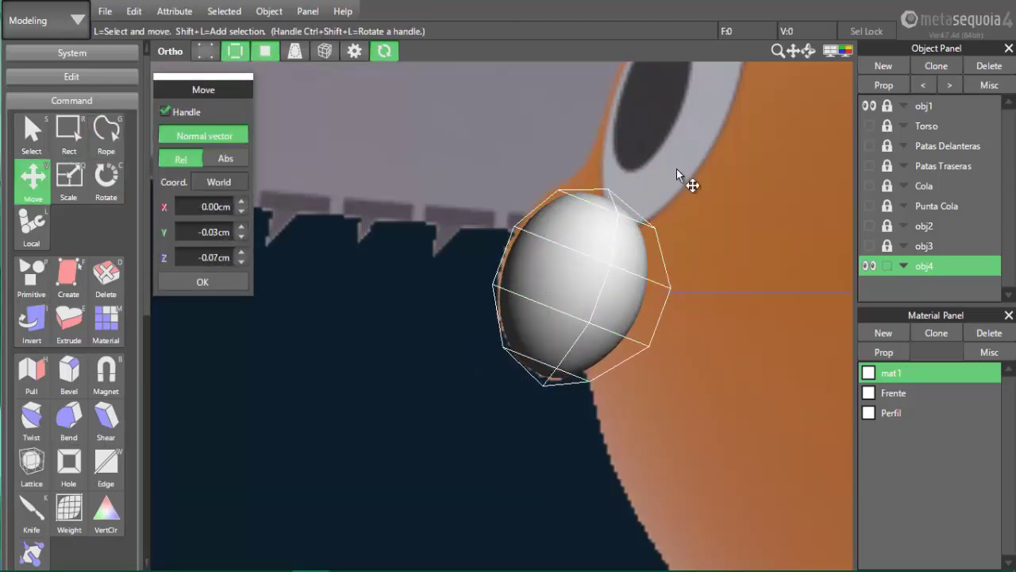
Move the sphere's upper section up along its normal and push its front edge slightly outward
{"action": "key", "text": "g"}
{"action": "key", "text": "v"}
{"action": "left_click_drag", "start_coordinate": [595, 231], "coordinate": [621, 162]}
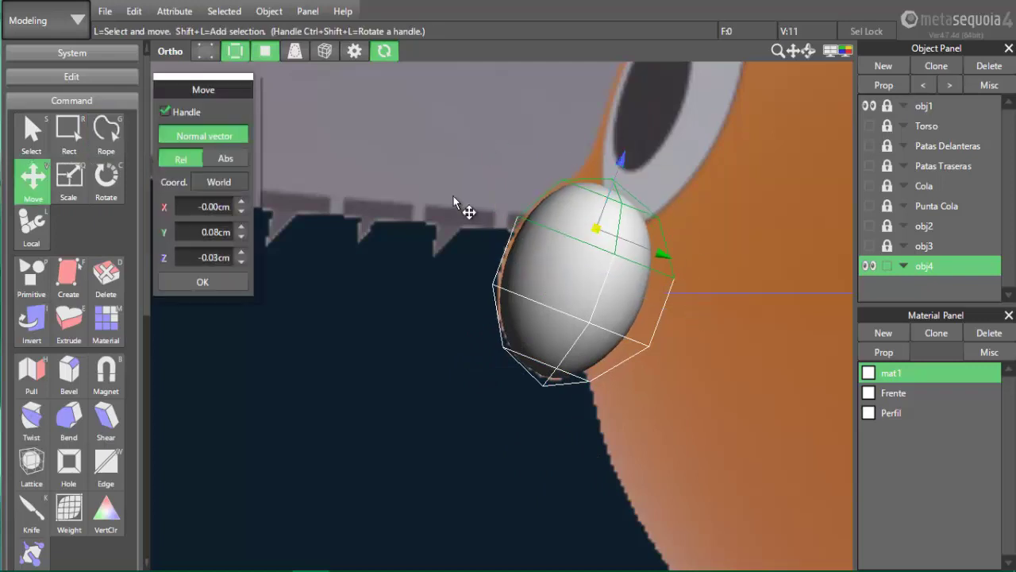
{"action": "key", "text": "g"}
{"action": "mouse_move", "coordinate": [522, 188]}
{"action": "left_mouse_down"}
{"action": "mouse_move", "coordinate": [454, 209]}
{"action": "mouse_move", "coordinate": [517, 191]}
{"action": "left_mouse_up"}
{"action": "key", "text": "v"}
{"action": "left_click_drag", "start_coordinate": [448, 229], "coordinate": [441, 227]}
Select the top end of the sphere and move it up to match the snout's upper outline
{"action": "key", "text": "g"}
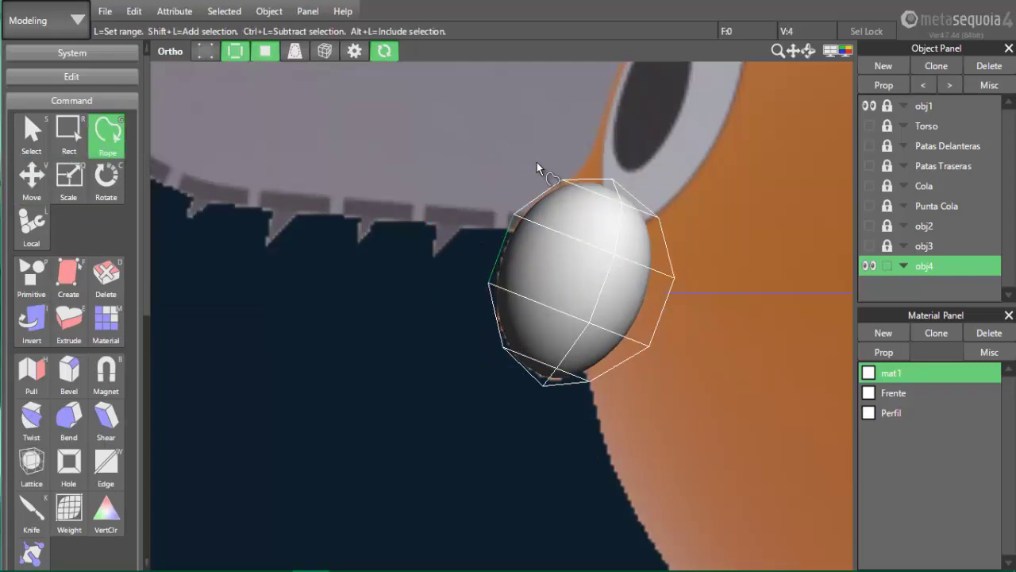
{"action": "key", "text": "v"}
{"action": "left_click_drag", "start_coordinate": [611, 195], "coordinate": [643, 135]}
{"action": "left_click", "coordinate": [699, 344]}
In the front view, move the sphere 0.84 cm along X beside the mouth, widen it, and raise it slightly
{"action": "key", "text": "F1"}
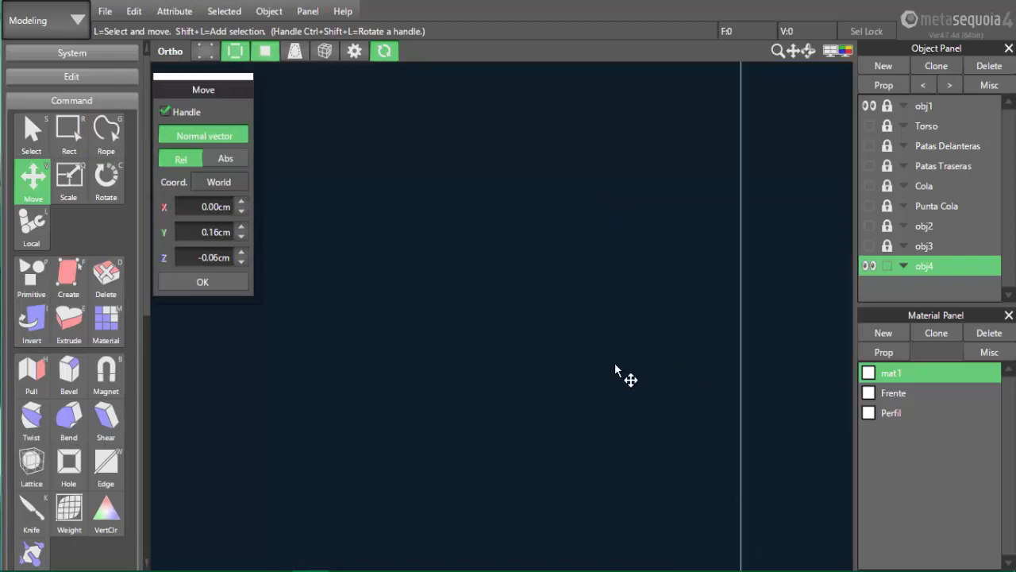
{"action": "left_click_drag", "start_coordinate": [573, 287], "coordinate": [642, 288]}
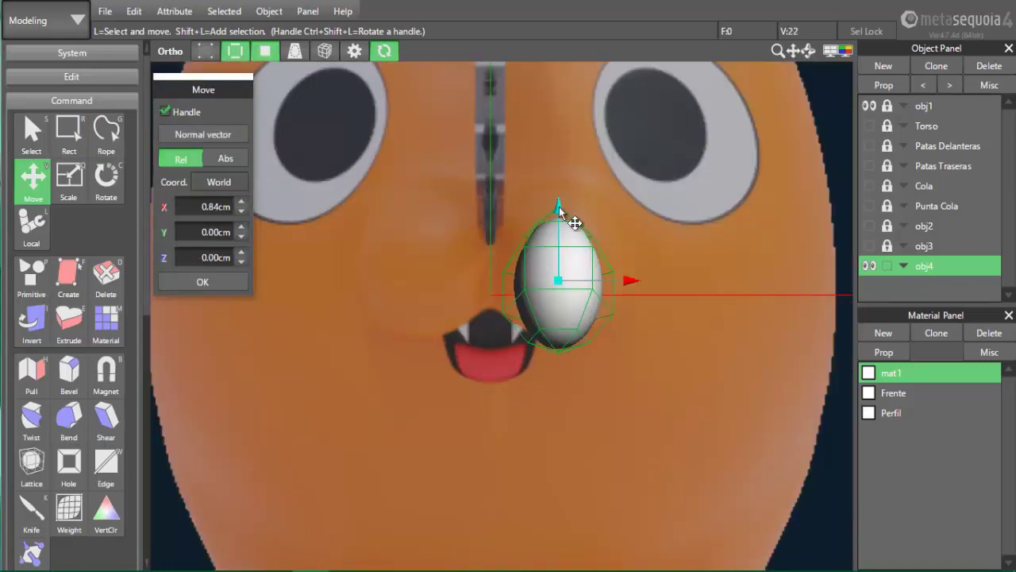
{"action": "scroll", "coordinate": [674, 298], "scroll_direction": "down", "scroll_amount": 3}
{"action": "key", "text": "q"}
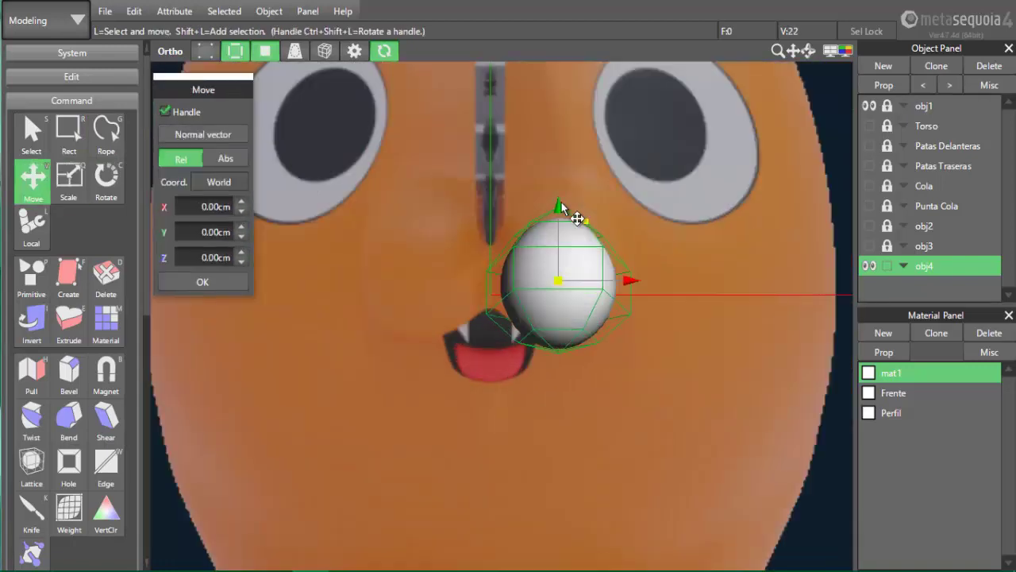
{"action": "key", "text": "x"}
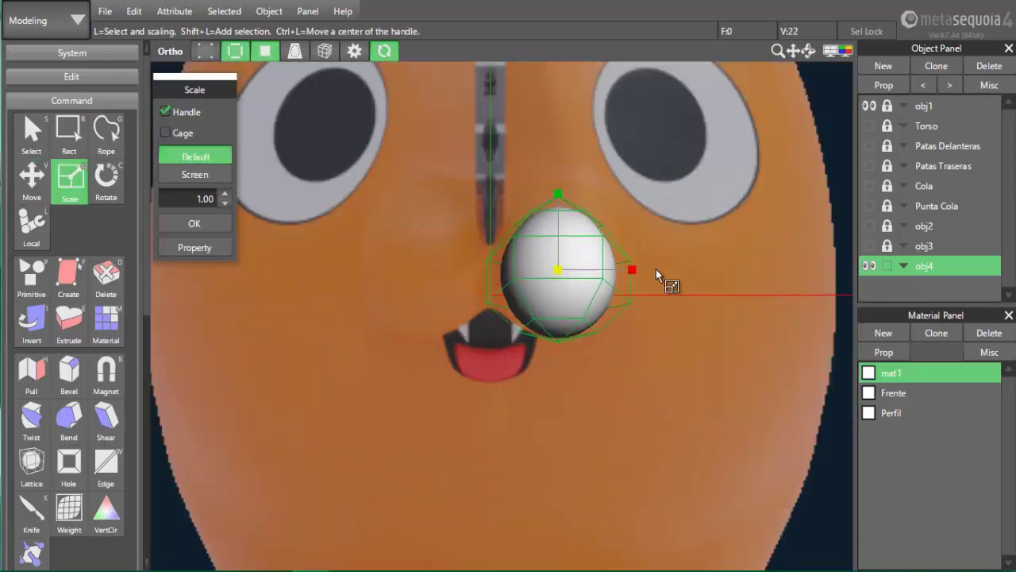
{"action": "left_click_drag", "start_coordinate": [695, 284], "coordinate": [569, 274]}
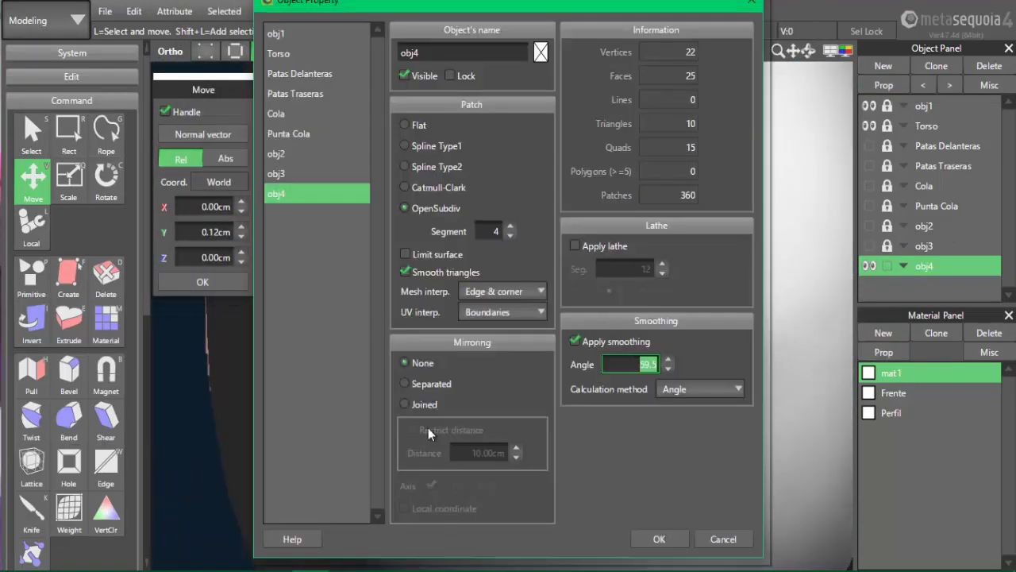
Turn on mirroring for the sphere object to form both sides of the snout
{"action": "left_click", "coordinate": [659, 539]}
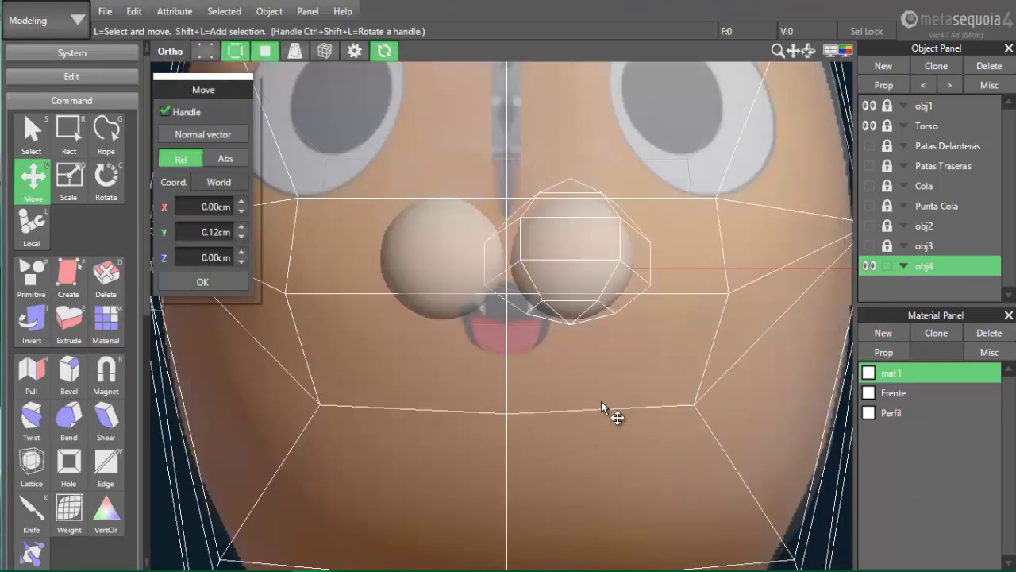
{"action": "scroll", "coordinate": [627, 415], "scroll_direction": "up", "scroll_amount": 3}
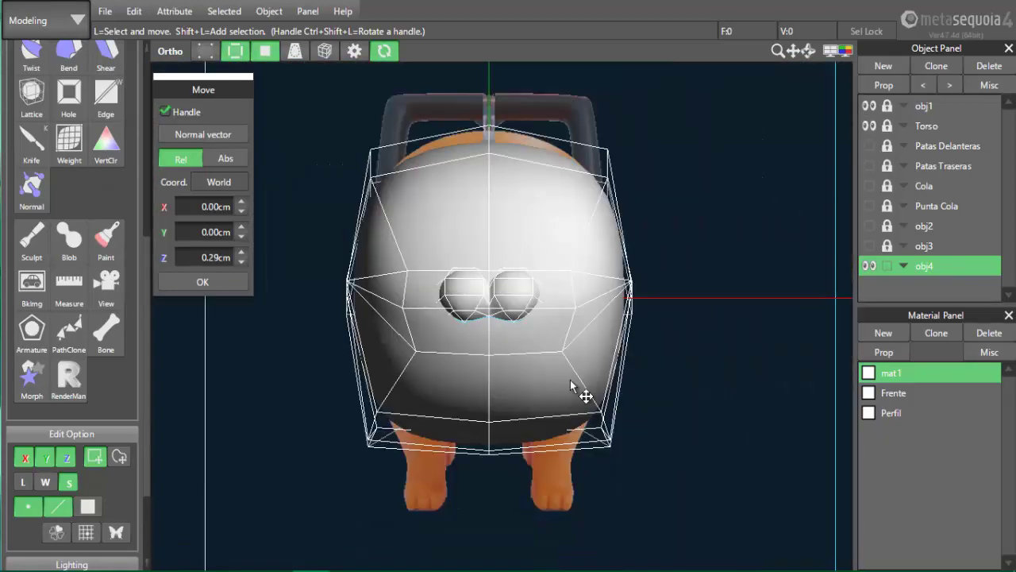
{"action": "scroll", "coordinate": [761, 367], "scroll_direction": "up", "scroll_amount": 2}
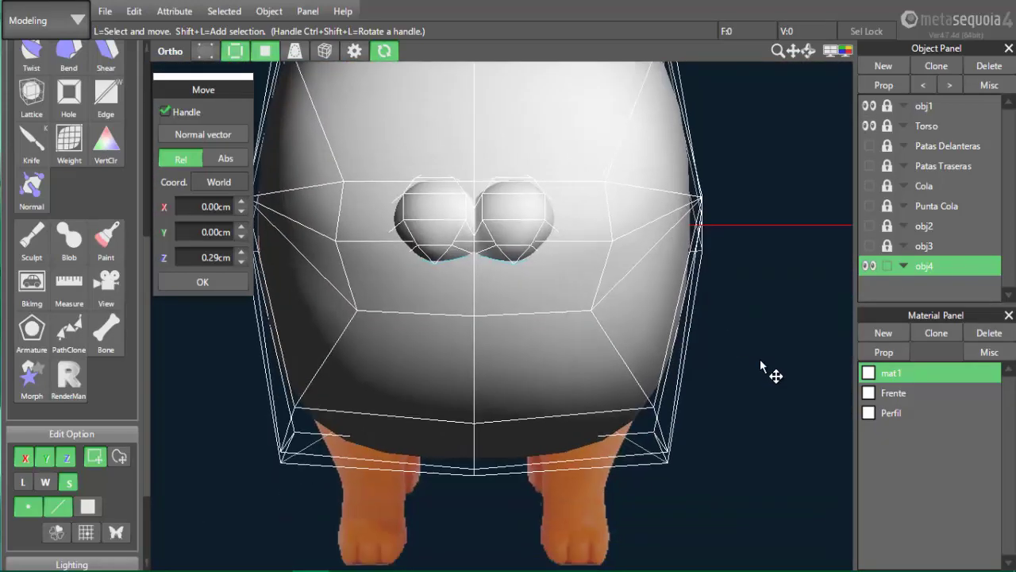
Hide the snout object, make the torso editable, and add edges outlining the mouth and joining it to the nearby lower corners
{"action": "left_click", "coordinate": [869, 265]}
{"action": "left_click", "coordinate": [925, 126]}
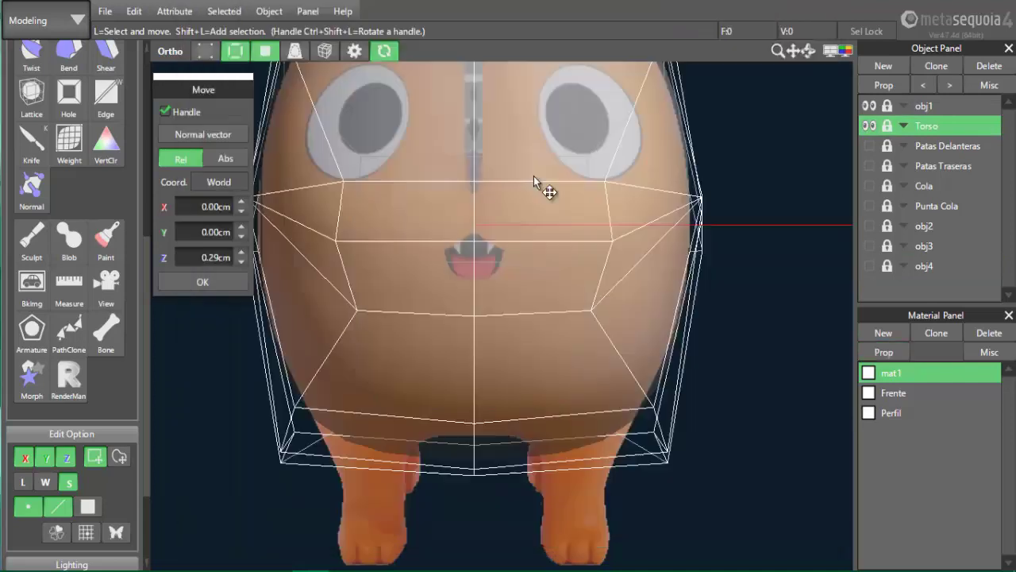
{"action": "scroll", "coordinate": [515, 354], "scroll_direction": "up", "scroll_amount": 3}
{"action": "key", "text": "w"}
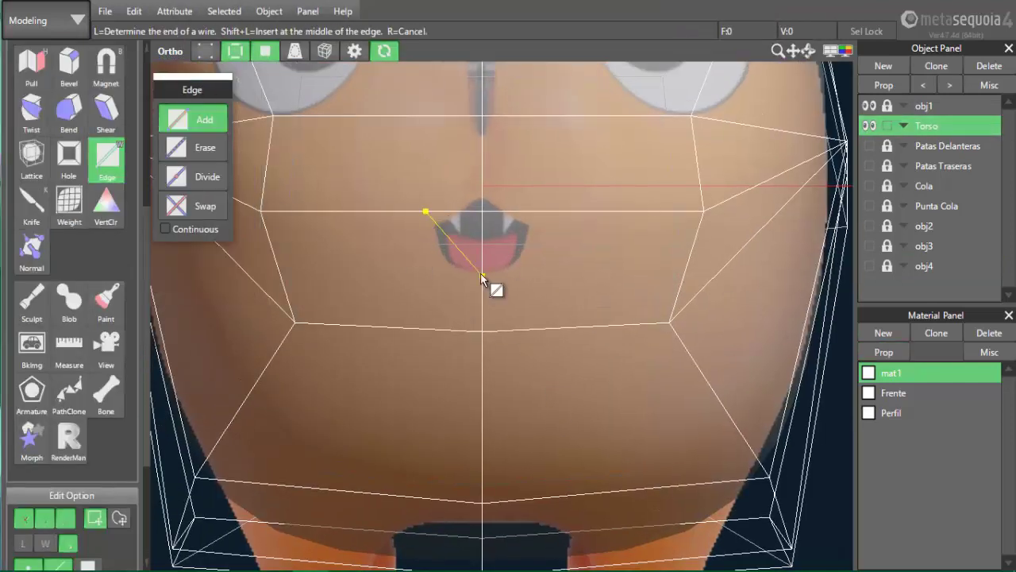
{"action": "left_click", "coordinate": [664, 320]}
{"action": "key", "text": "v"}
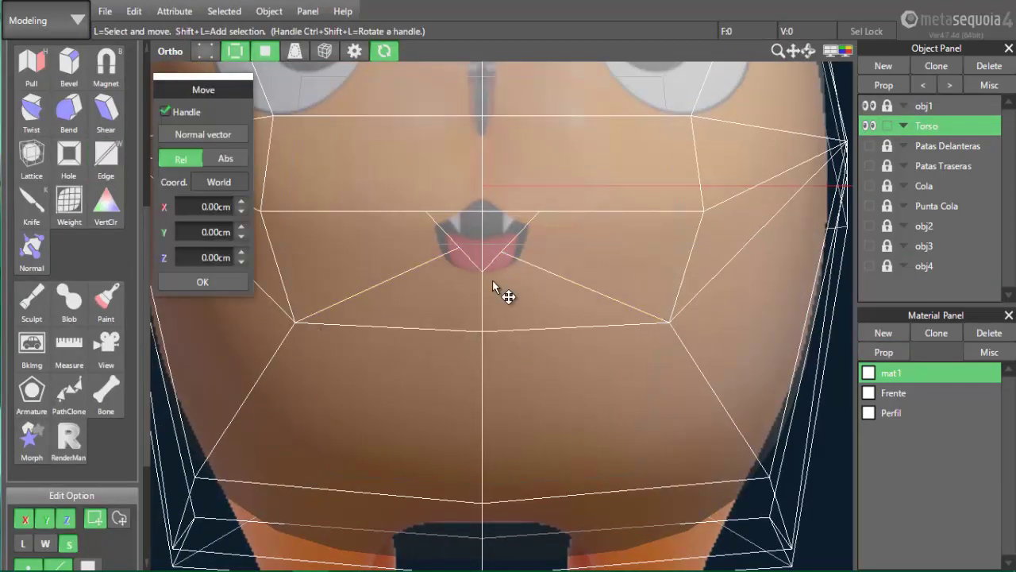
Divide the mouth outline's edges and move their vertices to follow the mouth shape in the reference
{"action": "scroll", "coordinate": [477, 238], "scroll_direction": "up", "scroll_amount": 4}
{"action": "left_click", "coordinate": [438, 296]}
{"action": "left_click_drag", "start_coordinate": [577, 340], "coordinate": [598, 354]}
{"action": "key", "text": "w"}
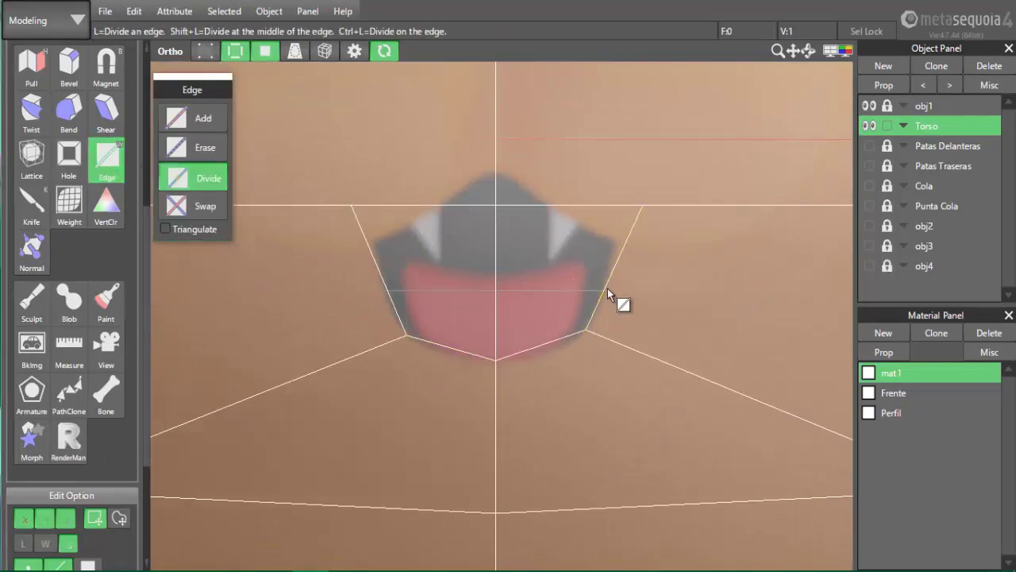
{"action": "left_click", "coordinate": [389, 290]}
{"action": "key", "text": "q"}
{"action": "left_click_drag", "start_coordinate": [385, 284], "coordinate": [380, 277]}
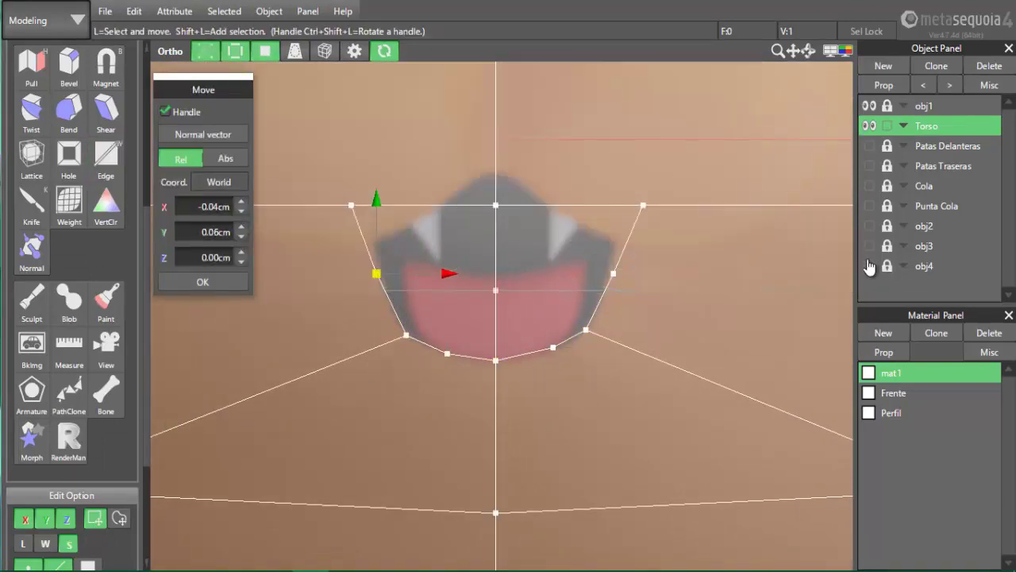
{"action": "scroll", "coordinate": [657, 345], "scroll_direction": "down", "scroll_amount": 3}
{"action": "scroll", "coordinate": [657, 345], "scroll_direction": "up", "scroll_amount": 3}
{"action": "left_click", "coordinate": [69, 68]}
{"action": "left_click", "coordinate": [423, 205]}
{"action": "left_click", "coordinate": [364, 239]}
{"action": "left_click", "coordinate": [390, 303]}
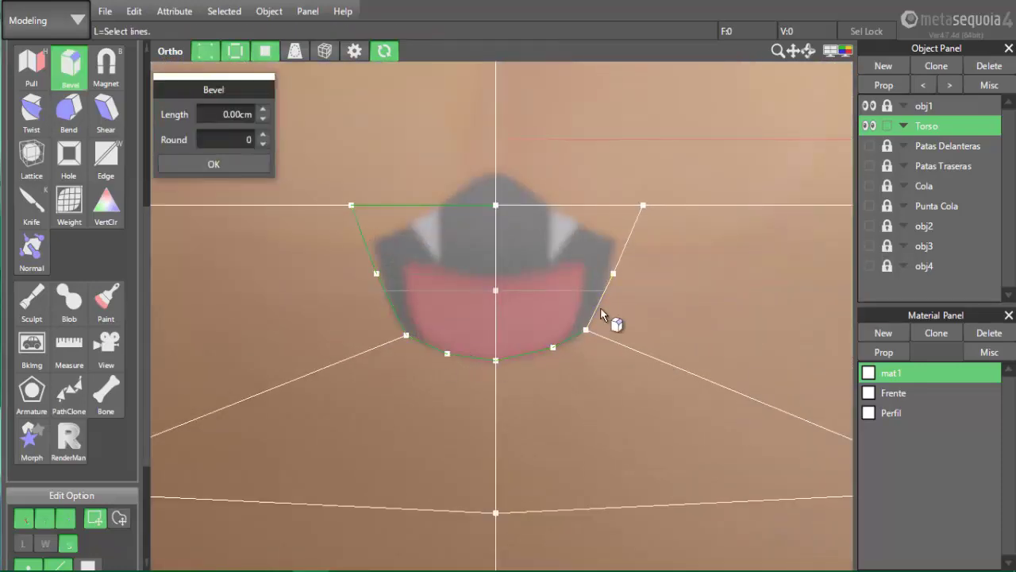
Add edges joining the mouth outline's side and lower vertices to the surrounding torso edges
{"action": "left_click", "coordinate": [111, 163]}
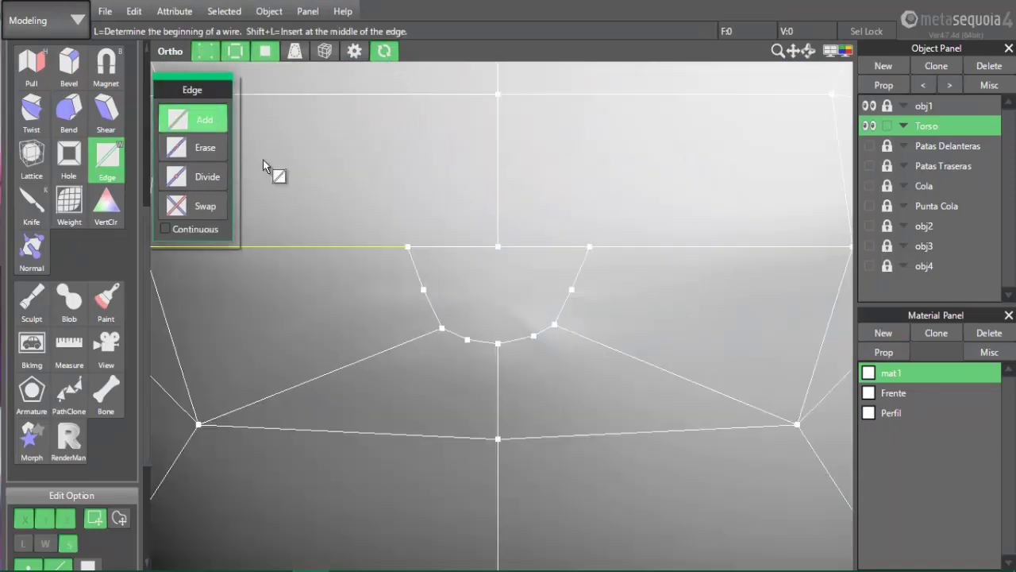
{"action": "left_click", "coordinate": [572, 290]}
{"action": "left_click", "coordinate": [828, 323]}
{"action": "left_click", "coordinate": [423, 290]}
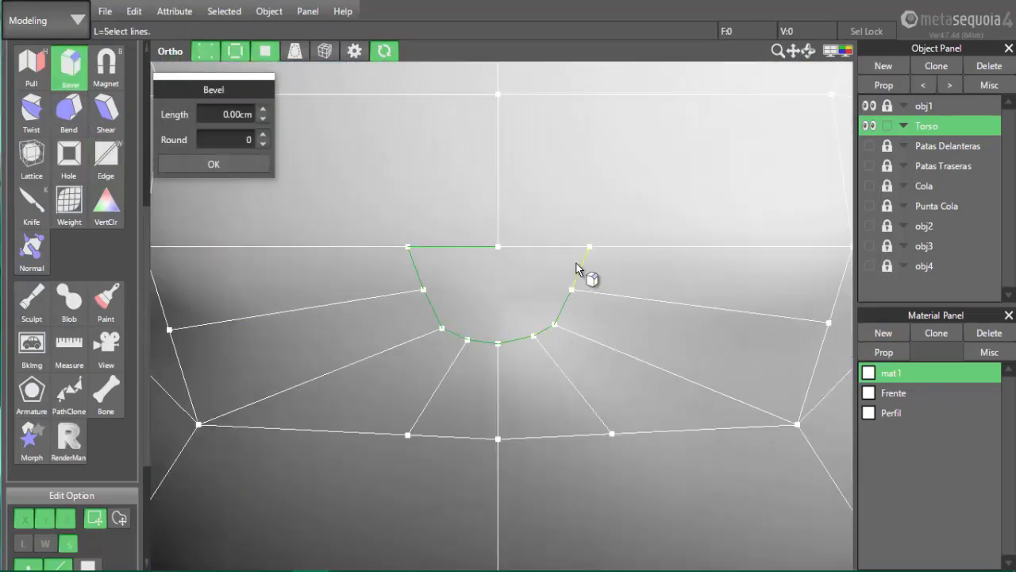
Bevel the mouth outline's edges with a length of 0.03 cm and a round value of 1
{"action": "left_click", "coordinate": [544, 246]}
{"action": "left_click", "coordinate": [263, 135]}
{"action": "left_click_drag", "start_coordinate": [253, 113], "coordinate": [214, 113]}
{"action": "type", "text": "0.03"}
{"action": "scroll", "coordinate": [452, 273], "scroll_direction": "up", "scroll_amount": 8}
{"action": "middle_click_drag", "start_coordinate": [507, 273], "coordinate": [587, 355]}
{"action": "key", "text": "v"}
Delete the extra vertex at the mouth's upper-left corner and reposition the bevelled vertices at both upper corners
{"action": "left_click", "coordinate": [369, 206]}
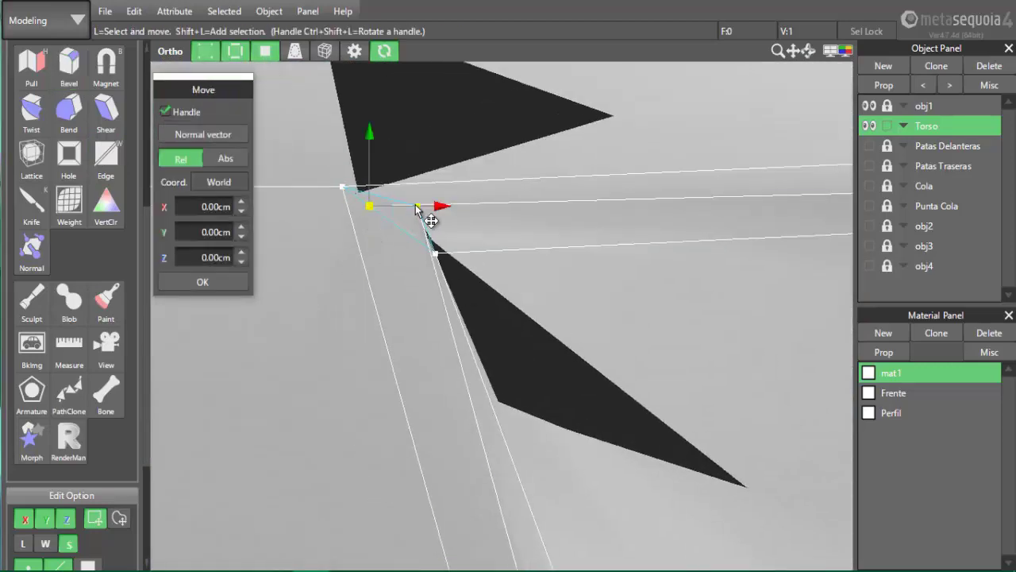
{"action": "key", "text": "Delete"}
{"action": "left_click_drag", "start_coordinate": [417, 206], "coordinate": [390, 208]}
{"action": "scroll", "coordinate": [753, 331], "scroll_direction": "down", "scroll_amount": 4}
{"action": "middle_click_drag", "start_coordinate": [754, 331], "coordinate": [571, 347]}
{"action": "left_click_drag", "start_coordinate": [524, 237], "coordinate": [527, 244]}
{"action": "scroll", "coordinate": [711, 322], "scroll_direction": "up", "scroll_amount": 5}
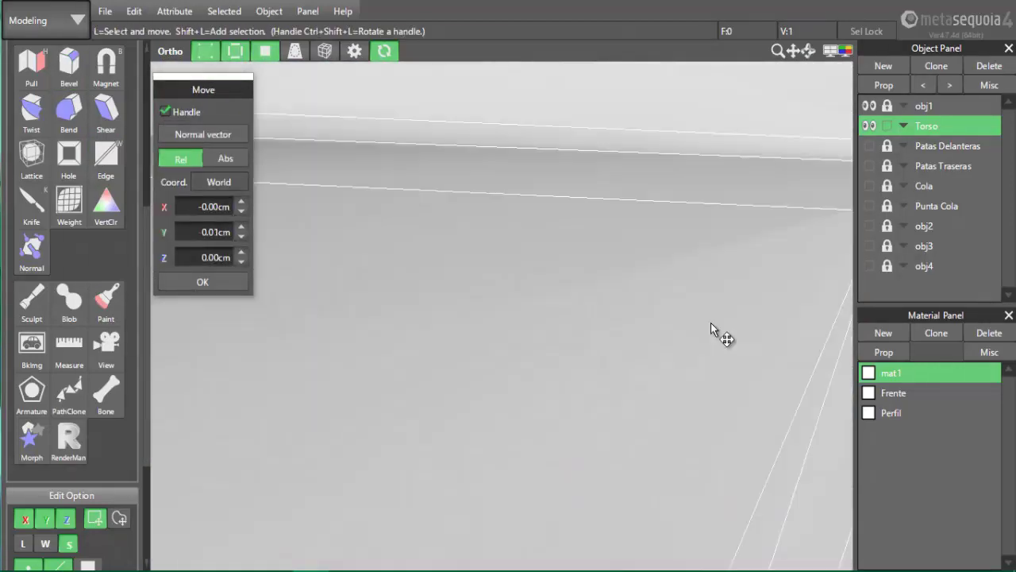
{"action": "middle_click_drag", "start_coordinate": [710, 323], "coordinate": [385, 407]}
{"action": "mouse_move", "coordinate": [623, 248]}
{"action": "left_mouse_down"}
{"action": "mouse_move", "coordinate": [647, 248]}
{"action": "mouse_move", "coordinate": [607, 259]}
{"action": "left_mouse_up"}
{"action": "scroll", "coordinate": [598, 395], "scroll_direction": "down", "scroll_amount": 6}
{"action": "middle_click_drag", "start_coordinate": [597, 394], "coordinate": [928, 329]}
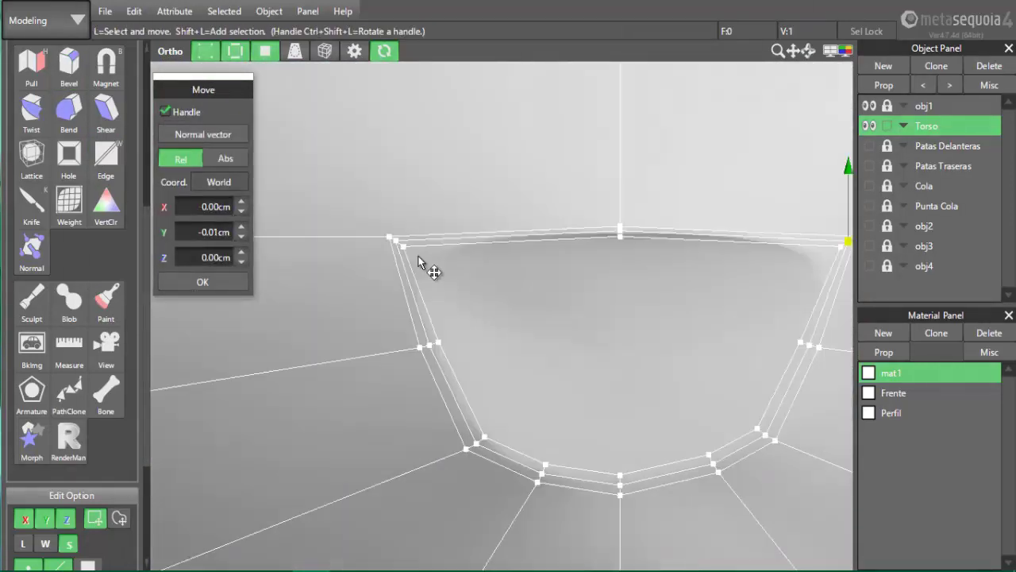
Nudge the bevelled vertices at the mouth's upper corners so the edge loops run evenly spaced around them
{"action": "scroll", "coordinate": [363, 231], "scroll_direction": "up", "scroll_amount": 5}
{"action": "left_click_drag", "start_coordinate": [468, 270], "coordinate": [479, 274]}
{"action": "middle_click_drag", "start_coordinate": [528, 528], "coordinate": [467, 356]}
{"action": "left_click_drag", "start_coordinate": [387, 84], "coordinate": [394, 89]}
{"action": "scroll", "coordinate": [498, 312], "scroll_direction": "down", "scroll_amount": 5}
{"action": "left_click", "coordinate": [680, 220]}
{"action": "right_click_drag", "start_coordinate": [719, 351], "coordinate": [556, 340]}
{"action": "left_click_drag", "start_coordinate": [493, 262], "coordinate": [481, 268]}
{"action": "scroll", "coordinate": [562, 294], "scroll_direction": "up", "scroll_amount": 7}
{"action": "left_click_drag", "start_coordinate": [667, 217], "coordinate": [653, 220]}
{"action": "scroll", "coordinate": [658, 221], "scroll_direction": "down", "scroll_amount": 5}
{"action": "middle_click_drag", "start_coordinate": [848, 459], "coordinate": [680, 447]}
{"action": "scroll", "coordinate": [584, 295], "scroll_direction": "up", "scroll_amount": 3}
{"action": "left_click", "coordinate": [577, 295]}
{"action": "left_click_drag", "start_coordinate": [519, 298], "coordinate": [549, 320]}
{"action": "scroll", "coordinate": [488, 381], "scroll_direction": "down", "scroll_amount": 5}
{"action": "right_click_drag", "start_coordinate": [638, 359], "coordinate": [802, 370]}
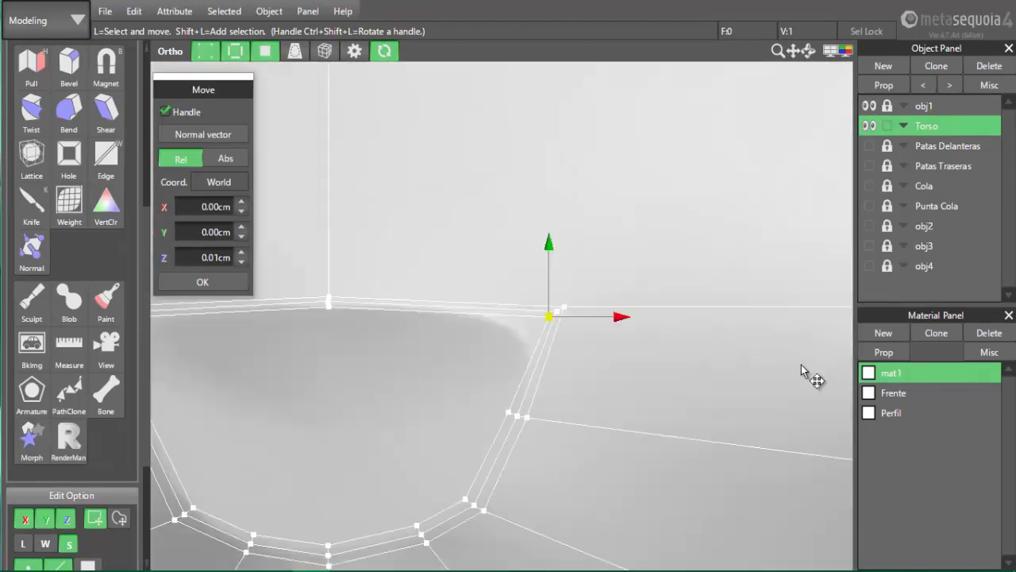
Match the inner upper-right mouth corner vertex to its left counterpart using absolute coordinates X 0.64 cm and Z 5.54 cm
{"action": "middle_click_drag", "start_coordinate": [316, 402], "coordinate": [489, 386]}
{"action": "left_click", "coordinate": [289, 300]}
{"action": "left_click", "coordinate": [232, 159]}
{"action": "left_click", "coordinate": [719, 301]}
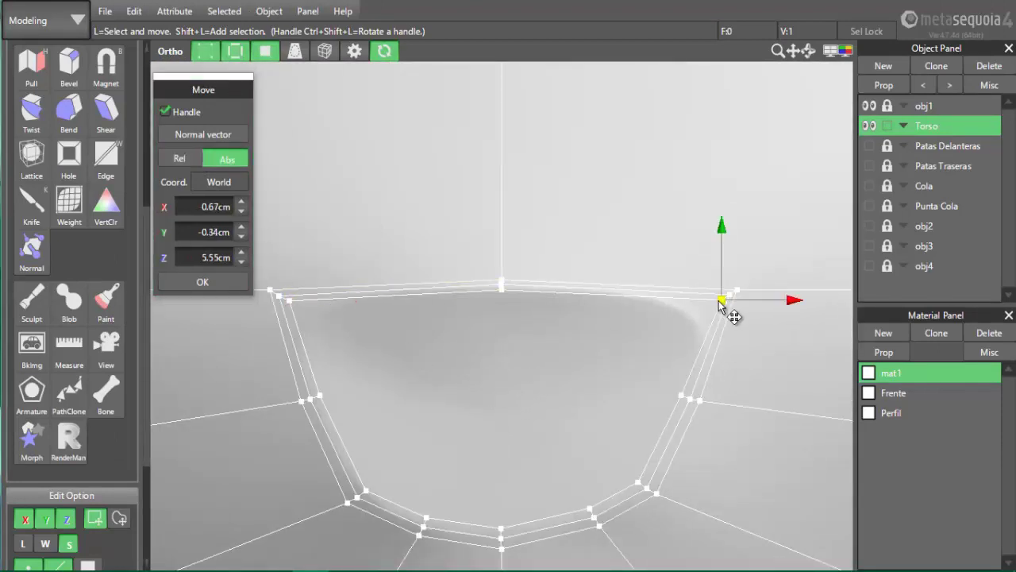
{"action": "left_click", "coordinate": [192, 206]}
{"action": "type", "text": "0.64"}
{"action": "key", "text": "Return"}
{"action": "left_click", "coordinate": [290, 301]}
{"action": "left_click", "coordinate": [713, 301]}
{"action": "left_click", "coordinate": [193, 258]}
{"action": "type", "text": "5.53"}
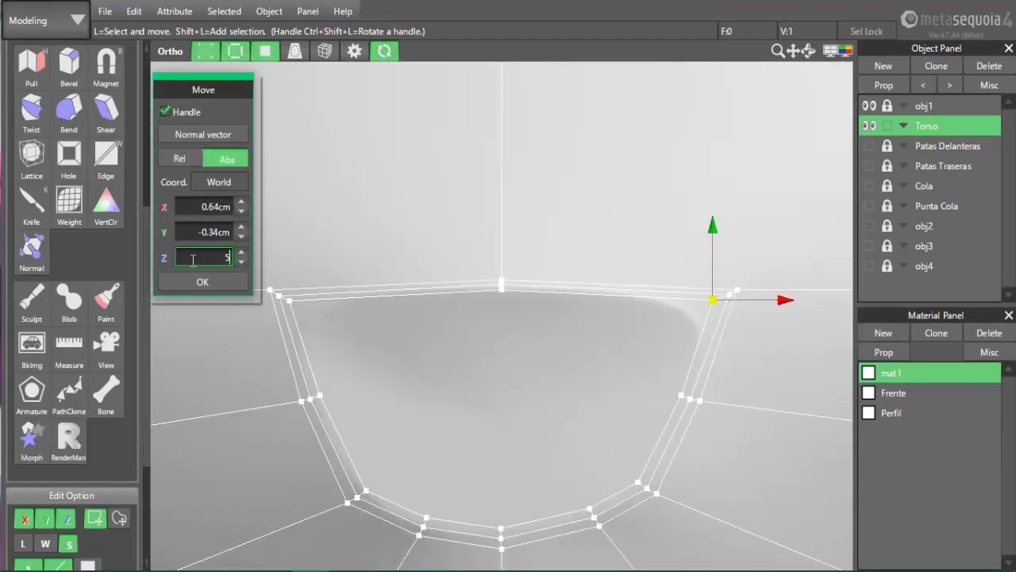
{"action": "key", "text": "Return"}
Align the middle-loop vertex at the mouth's upper-right corner with its left counterpart, setting X to 0.67 cm and adjusting Y
{"action": "left_click", "coordinate": [279, 296]}
{"action": "left_click", "coordinate": [730, 294]}
{"action": "left_click", "coordinate": [192, 206]}
{"action": "left_click", "coordinate": [288, 300]}
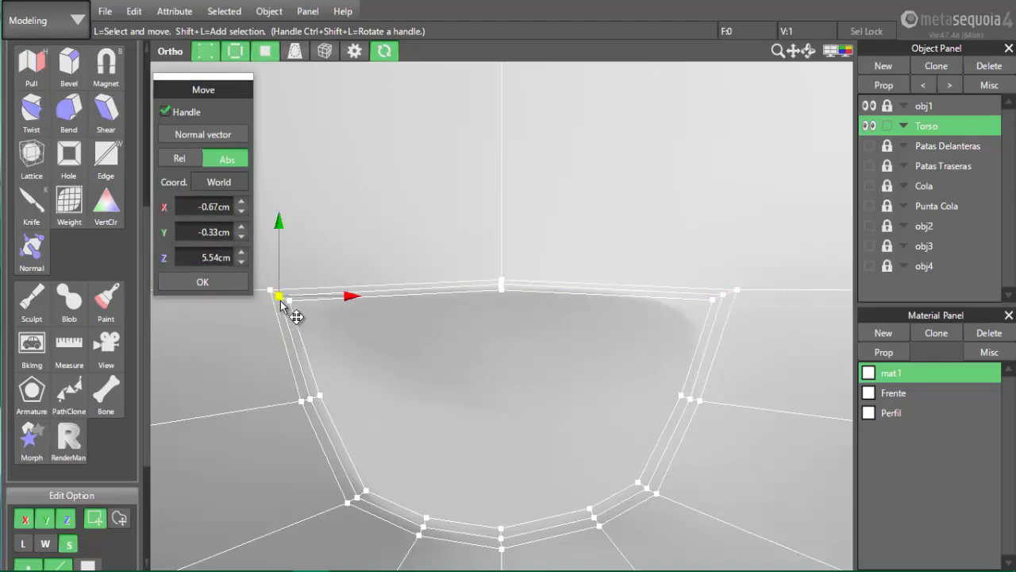
{"action": "left_click", "coordinate": [721, 299]}
{"action": "double_click", "coordinate": [180, 233]}
{"action": "left_click", "coordinate": [288, 300]}
{"action": "left_click", "coordinate": [721, 300]}
{"action": "double_click", "coordinate": [179, 231]}
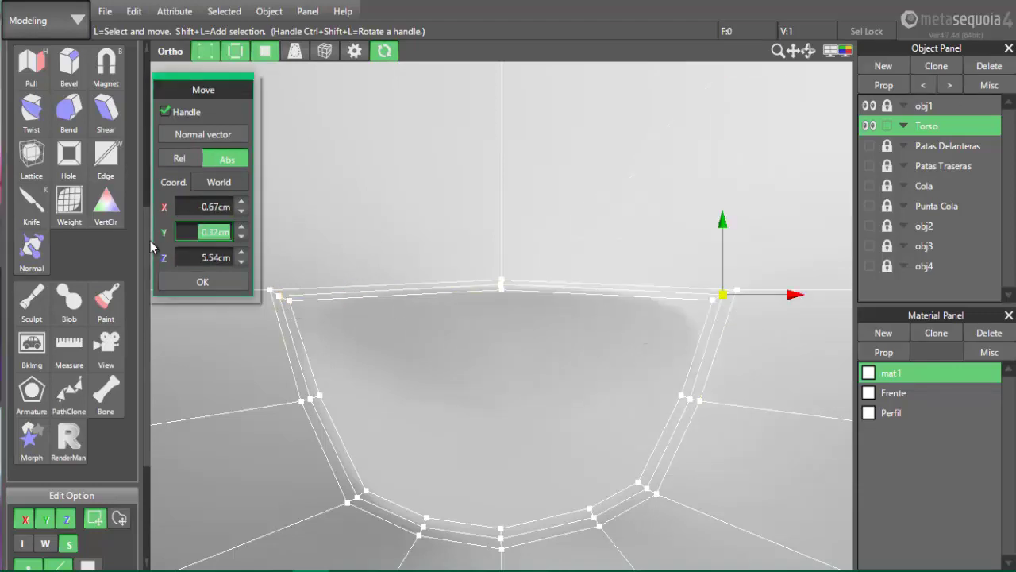
{"action": "left_click", "coordinate": [289, 300]}
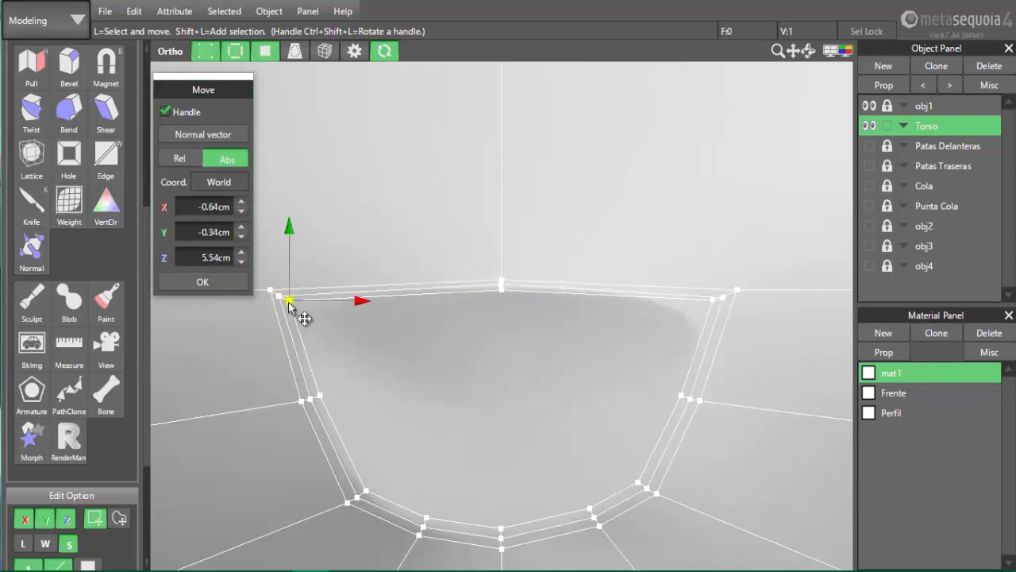
{"action": "left_click", "coordinate": [288, 300]}
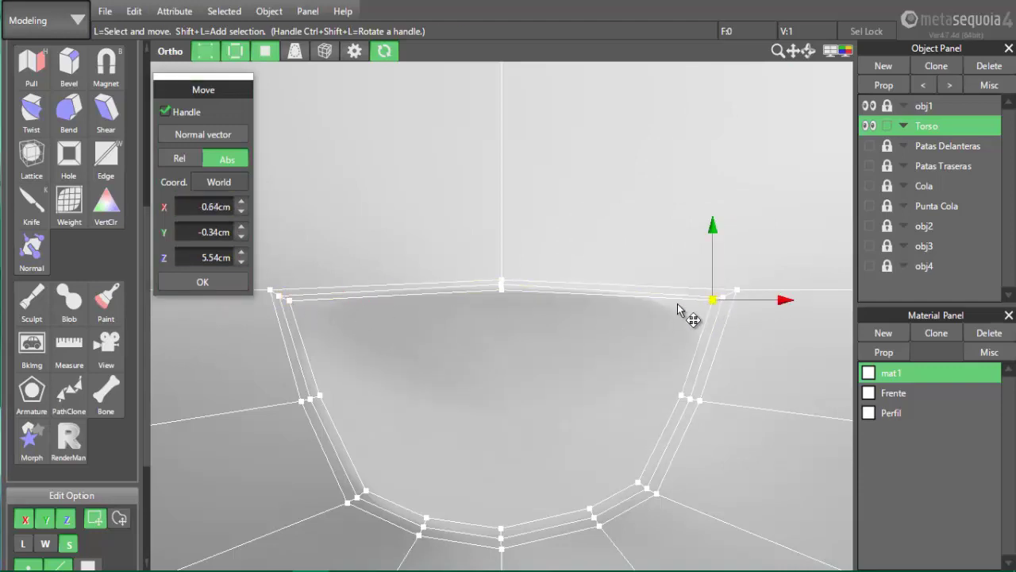
{"action": "left_click", "coordinate": [712, 300]}
Select the inner face of the mouth and push it back into the torso
{"action": "right_click_drag", "start_coordinate": [712, 305], "coordinate": [663, 383]}
{"action": "scroll", "coordinate": [606, 329], "scroll_direction": "down", "scroll_amount": 5}
{"action": "scroll", "coordinate": [606, 329], "scroll_direction": "up", "scroll_amount": 4}
{"action": "right_click_drag", "start_coordinate": [606, 328], "coordinate": [469, 381]}
{"action": "left_click", "coordinate": [456, 357]}
{"action": "scroll", "coordinate": [87, 413], "scroll_direction": "down", "scroll_amount": 2}
{"action": "left_click", "coordinate": [88, 445]}
{"action": "right_click_drag", "start_coordinate": [413, 421], "coordinate": [579, 431]}
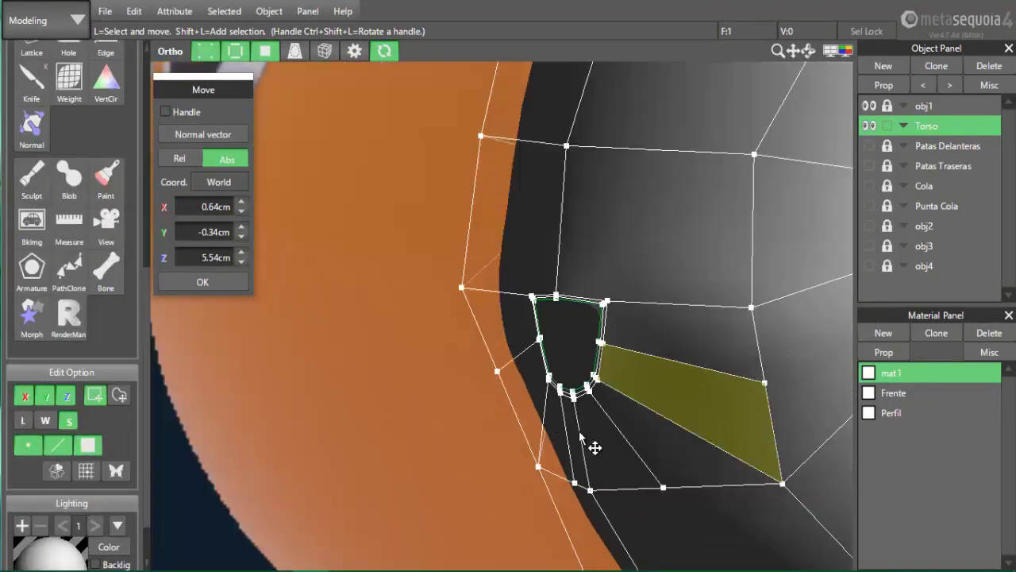
{"action": "left_click", "coordinate": [635, 365]}
{"action": "left_click_drag", "start_coordinate": [565, 362], "coordinate": [585, 363]}
Scale down the recessed mouth face so the cavity walls taper inward
{"action": "right_click_drag", "start_coordinate": [445, 421], "coordinate": [516, 405]}
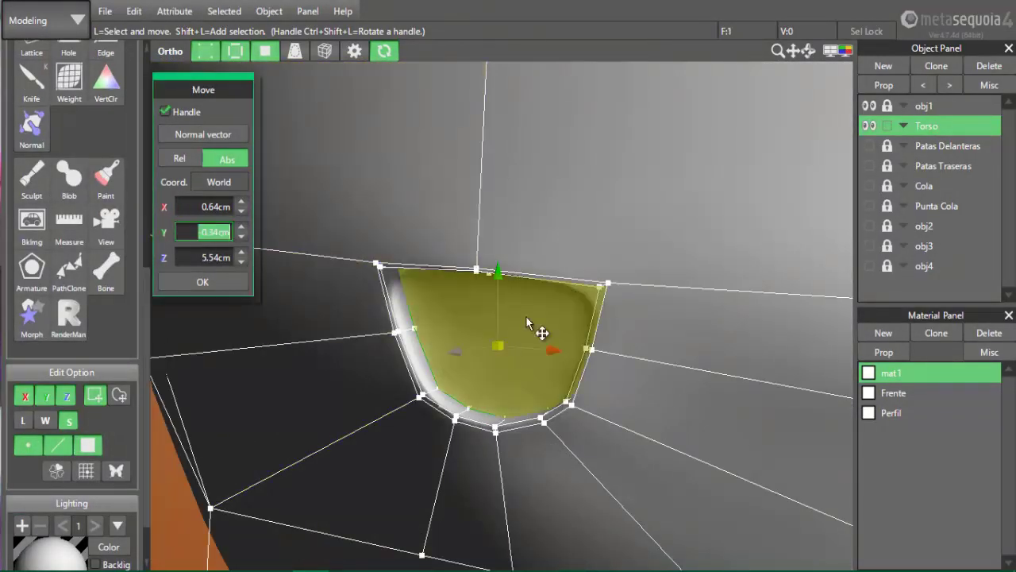
{"action": "key", "text": "s"}
{"action": "left_click_drag", "start_coordinate": [498, 345], "coordinate": [476, 347]}
{"action": "key", "text": "v"}
{"action": "scroll", "coordinate": [476, 347], "scroll_direction": "down", "scroll_amount": 3}
{"action": "right_click_drag", "start_coordinate": [493, 374], "coordinate": [604, 405]}
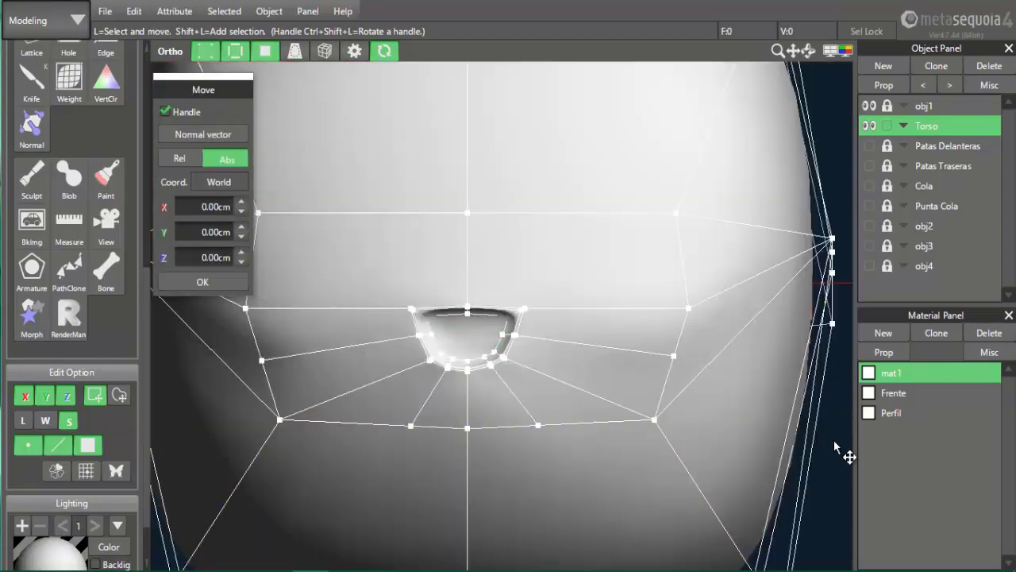
Adjust the mat1 material's opacity to compare the mouth with the reference, and show the snout object obj4 for editing
{"action": "double_click", "coordinate": [892, 372]}
{"action": "left_click", "coordinate": [540, 222]}
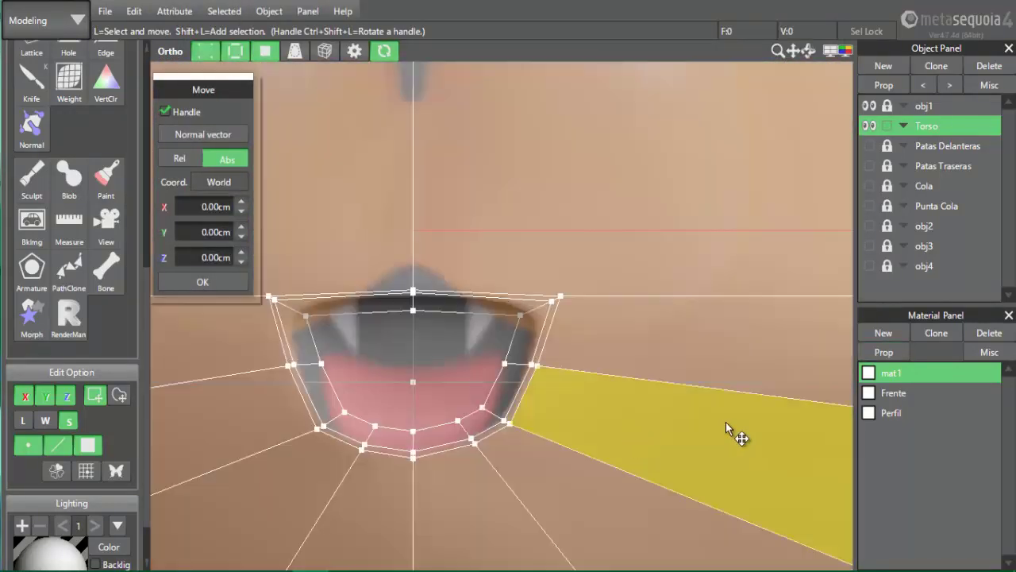
{"action": "left_click", "coordinate": [925, 266]}
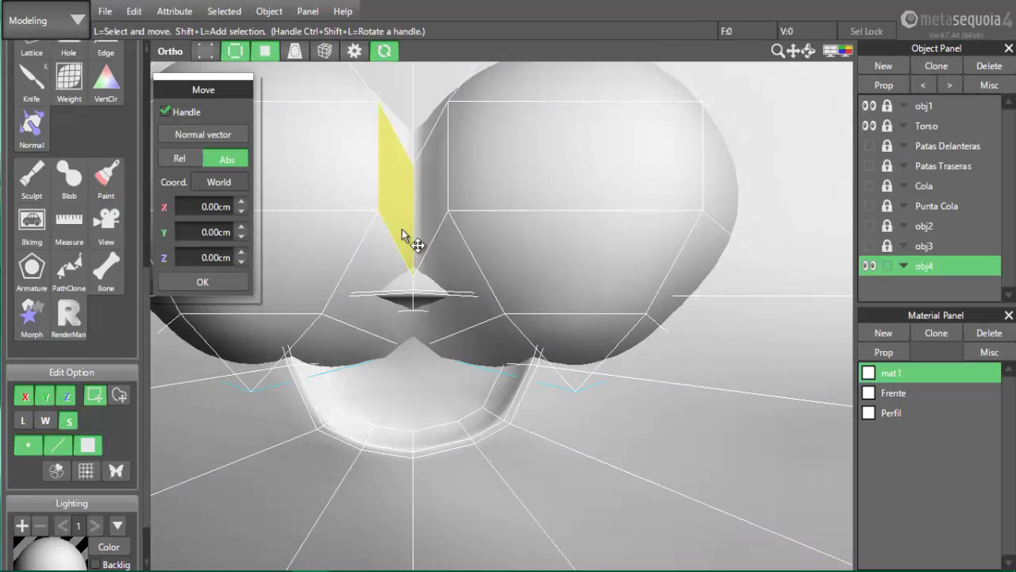
{"action": "left_click", "coordinate": [406, 373]}
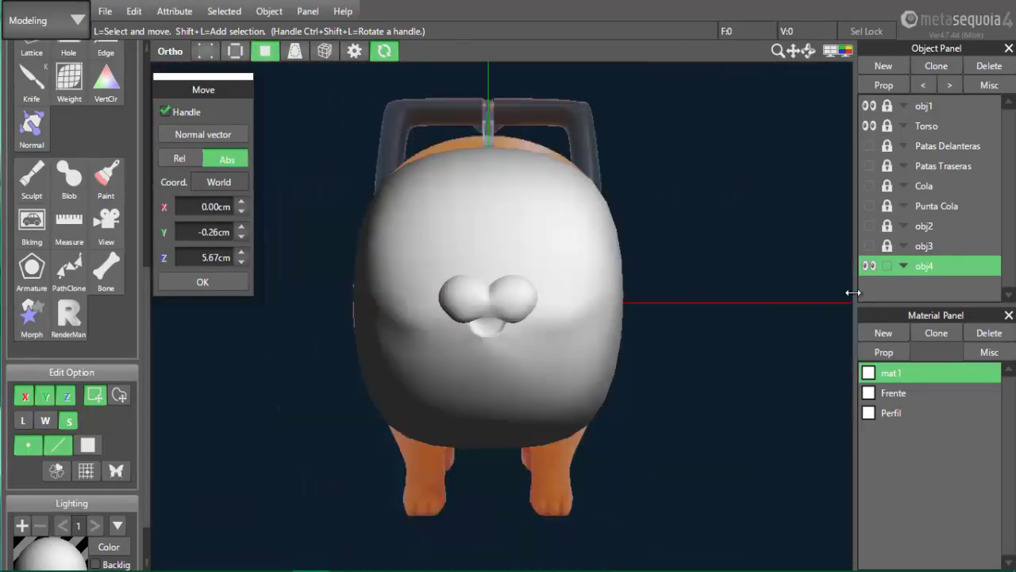
Show the character's other body parts and rename the snout object obj4 as Trompa
{"action": "left_click_drag", "start_coordinate": [869, 266], "coordinate": [869, 251]}
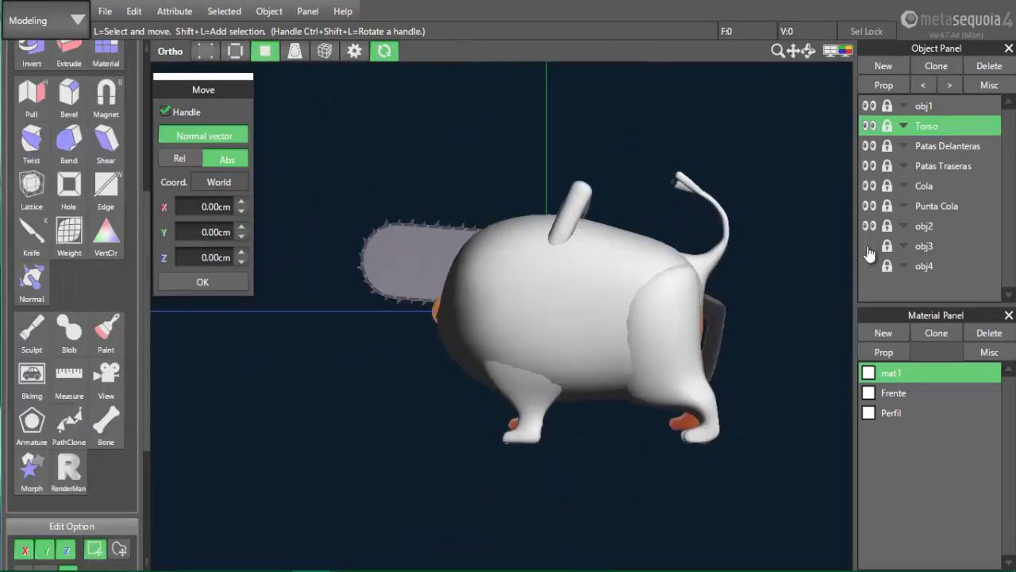
{"action": "double_click", "coordinate": [929, 265]}
{"action": "type", "text": "Trompa"}
{"action": "key", "text": "Return"}
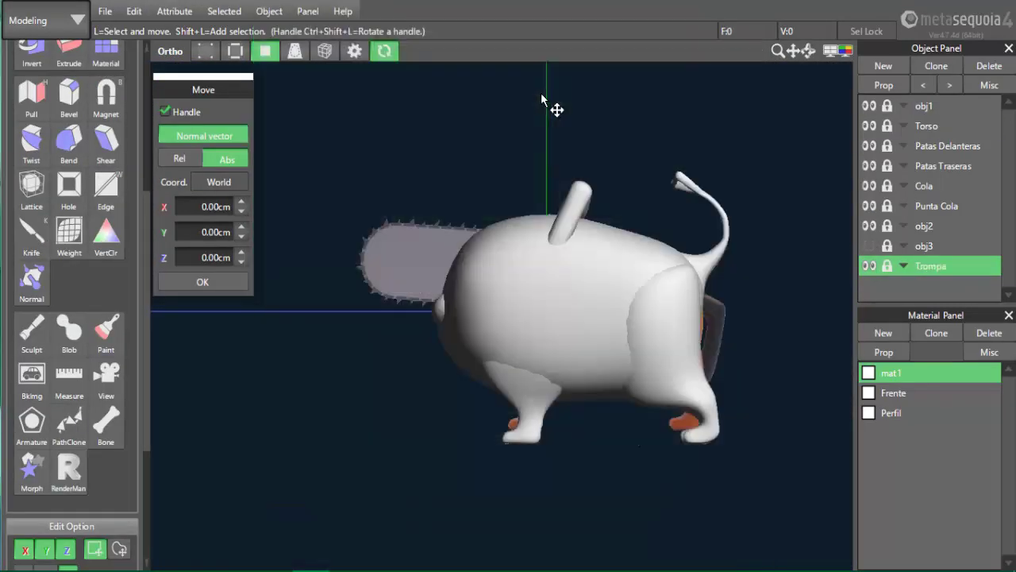
Create a new object named Sierra with the other modelled parts hidden
{"action": "left_click", "coordinate": [884, 67]}
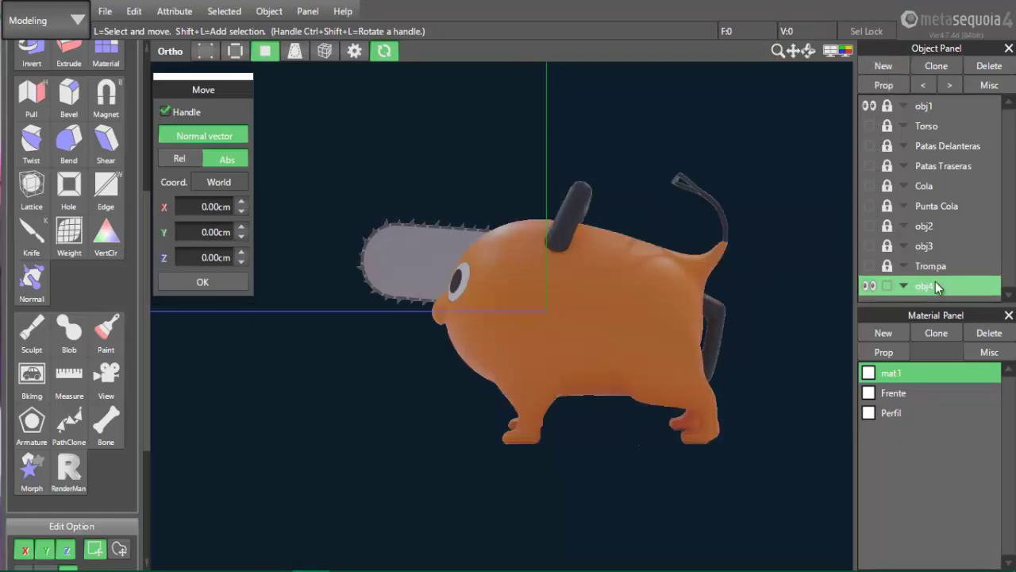
{"action": "double_click", "coordinate": [927, 285]}
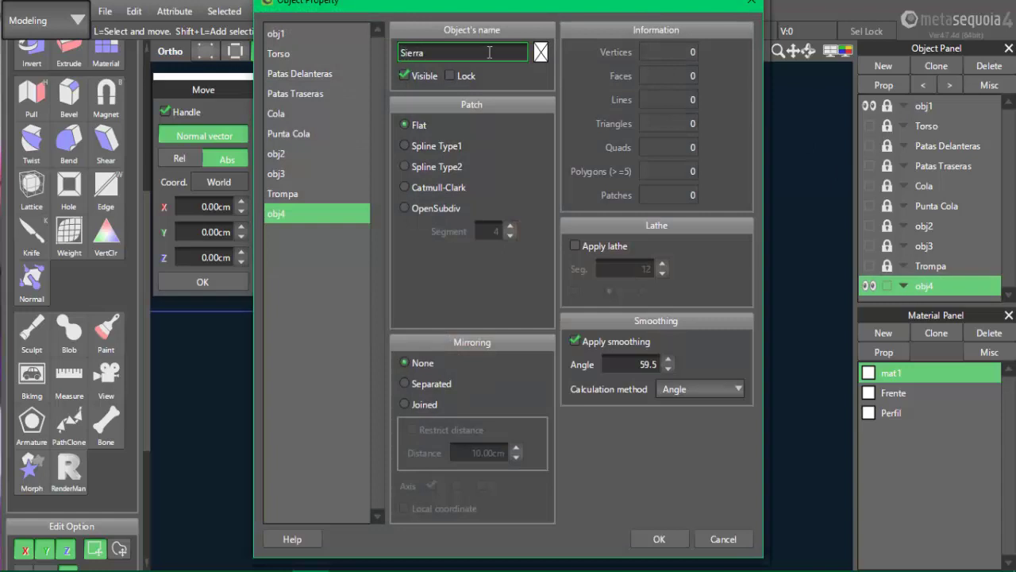
{"action": "key", "text": "Return"}
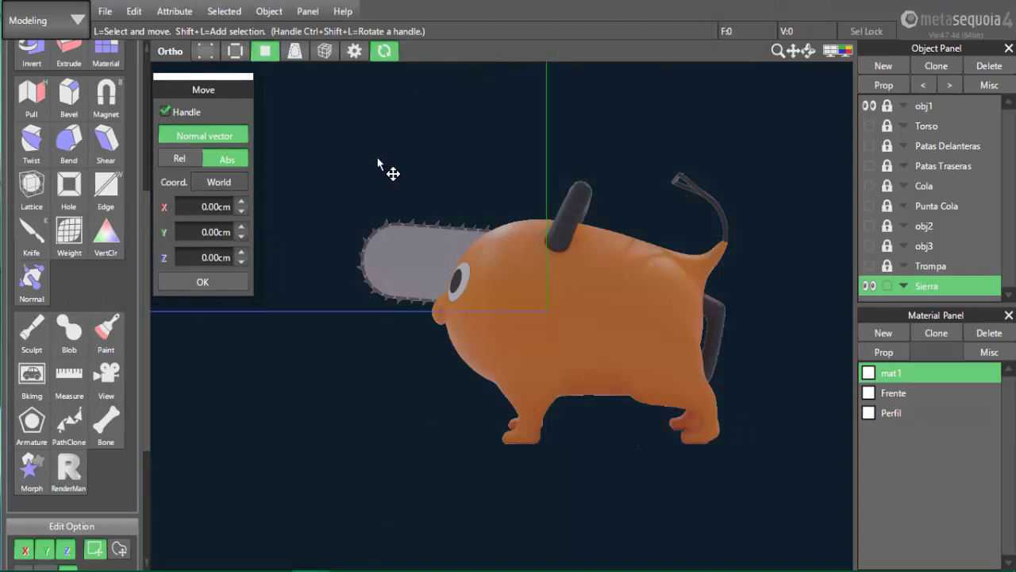
Create a cylinder primitive at the origin of the Sierra object with 20 U segments and 3 V segments
{"action": "scroll", "coordinate": [75, 291], "scroll_direction": "up", "scroll_amount": 8}
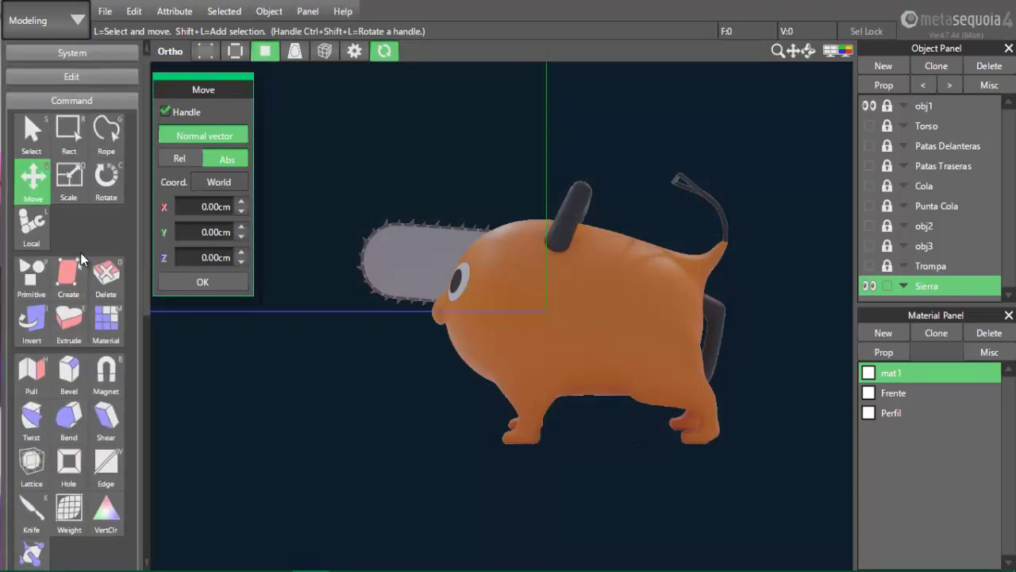
{"action": "left_click", "coordinate": [29, 278]}
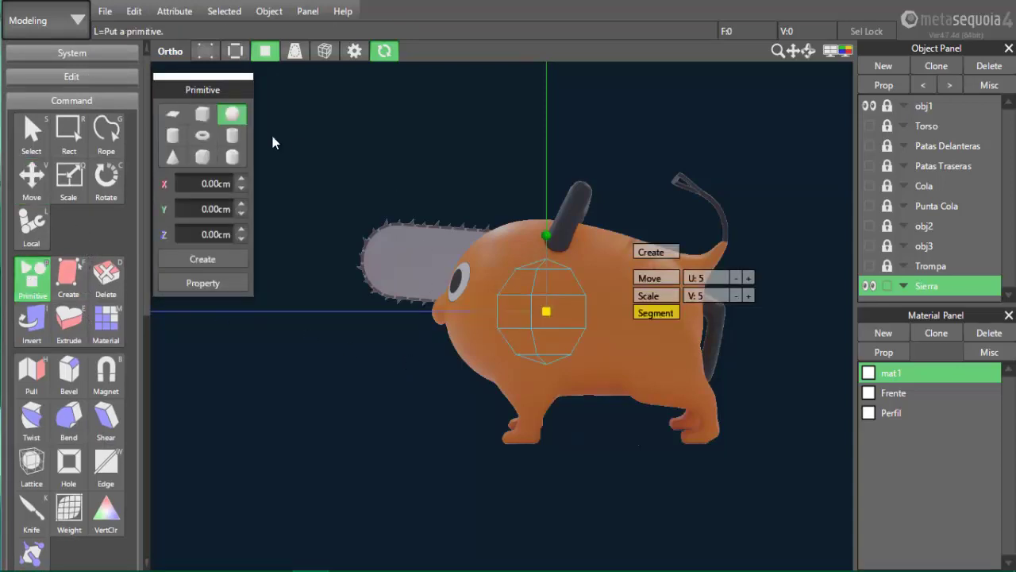
{"action": "left_click", "coordinate": [174, 135]}
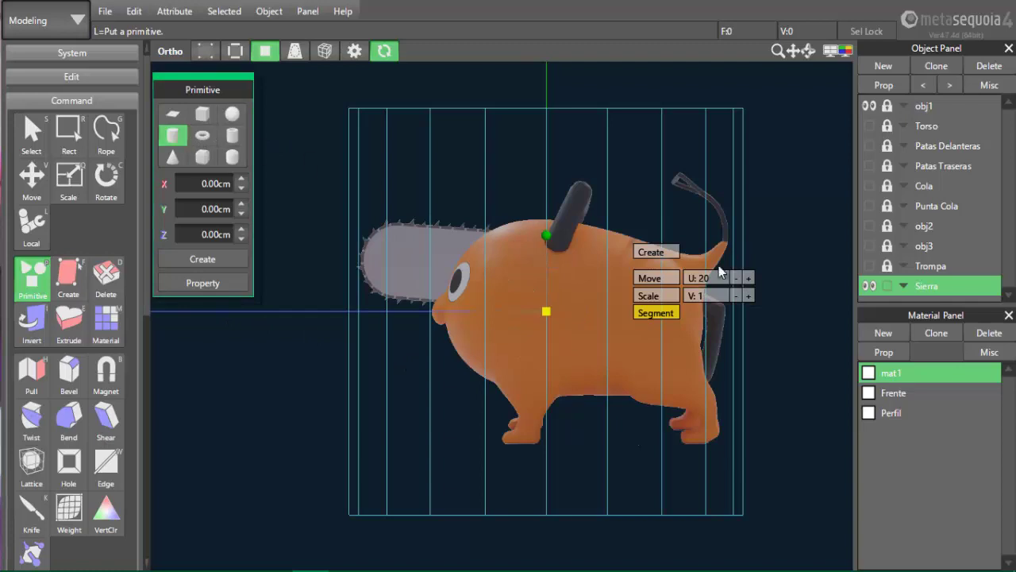
{"action": "right_click_drag", "start_coordinate": [605, 175], "coordinate": [606, 214]}
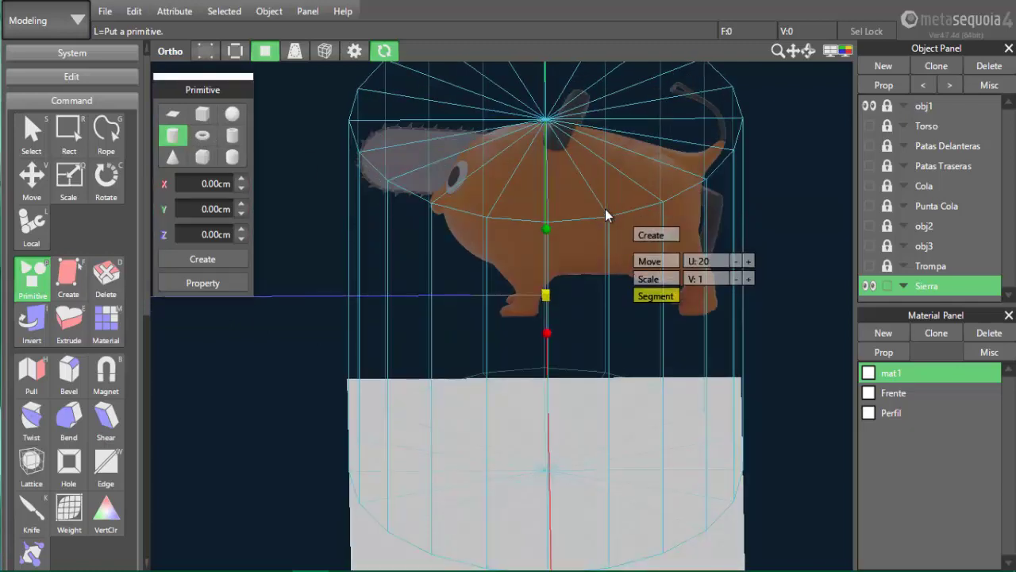
{"action": "key", "text": "F1"}
{"action": "key", "text": "F3"}
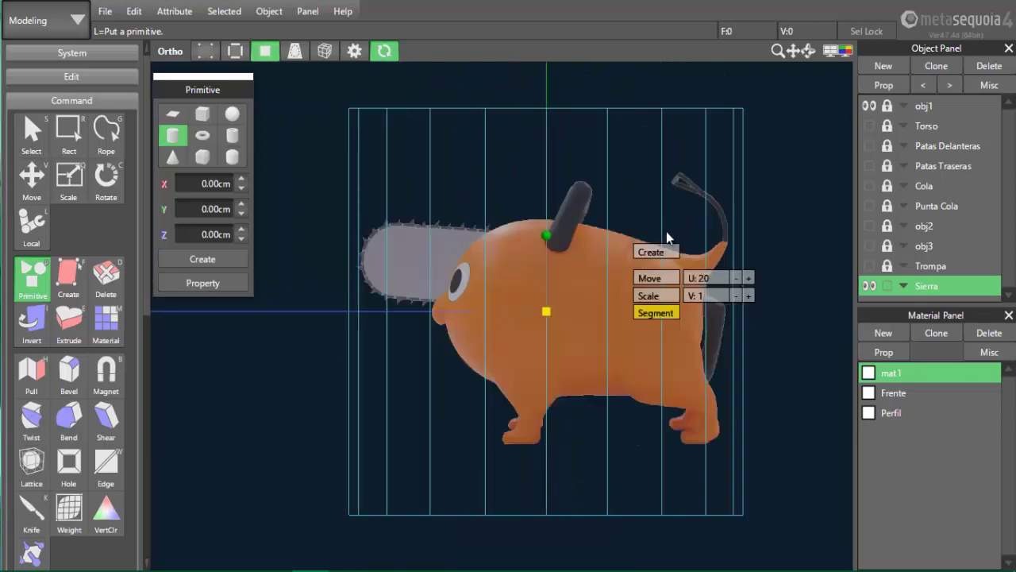
{"action": "left_click_drag", "start_coordinate": [782, 307], "coordinate": [747, 286]}
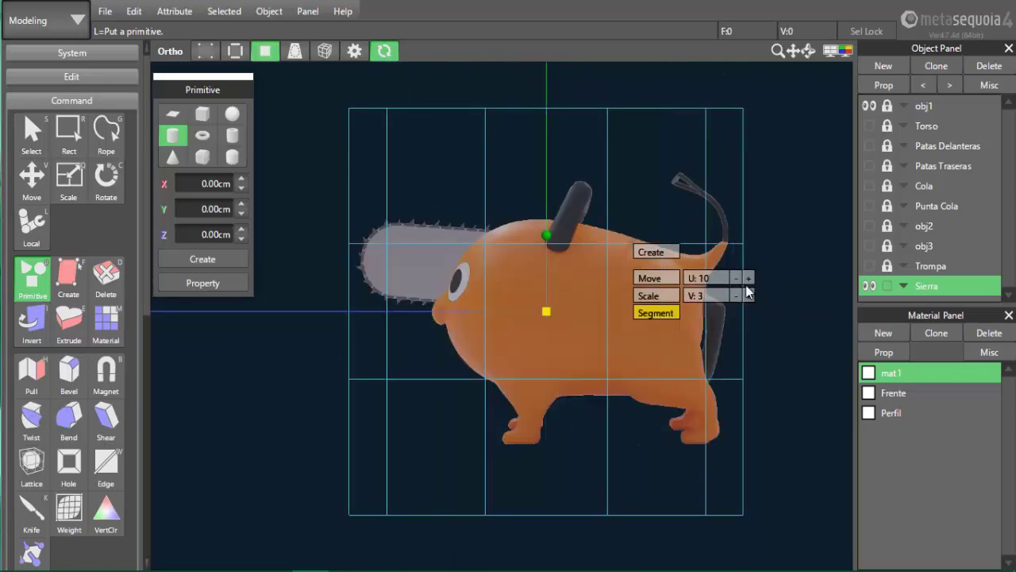
{"action": "double_click", "coordinate": [748, 278]}
{"action": "double_click", "coordinate": [748, 278]}
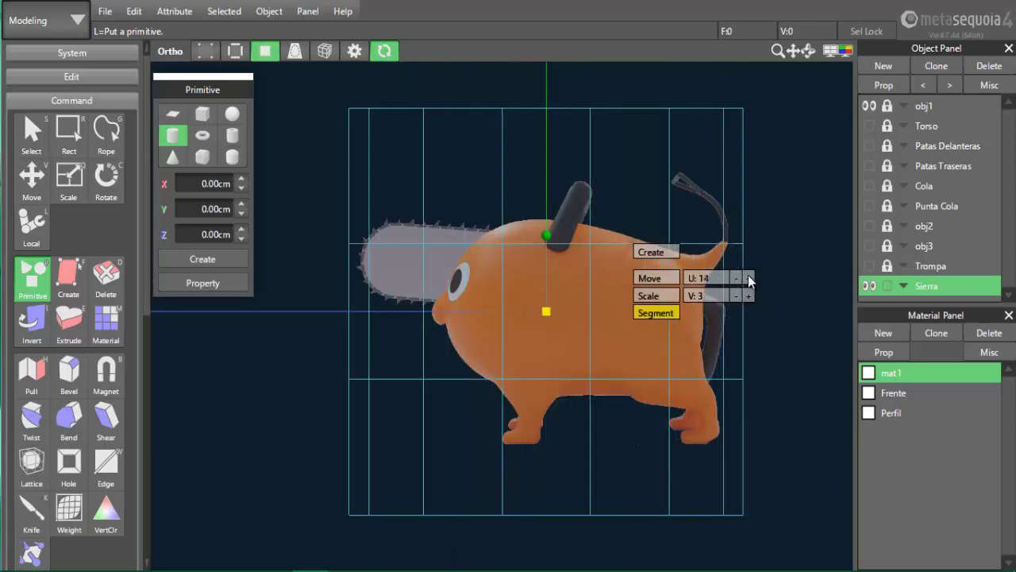
{"action": "double_click", "coordinate": [749, 278]}
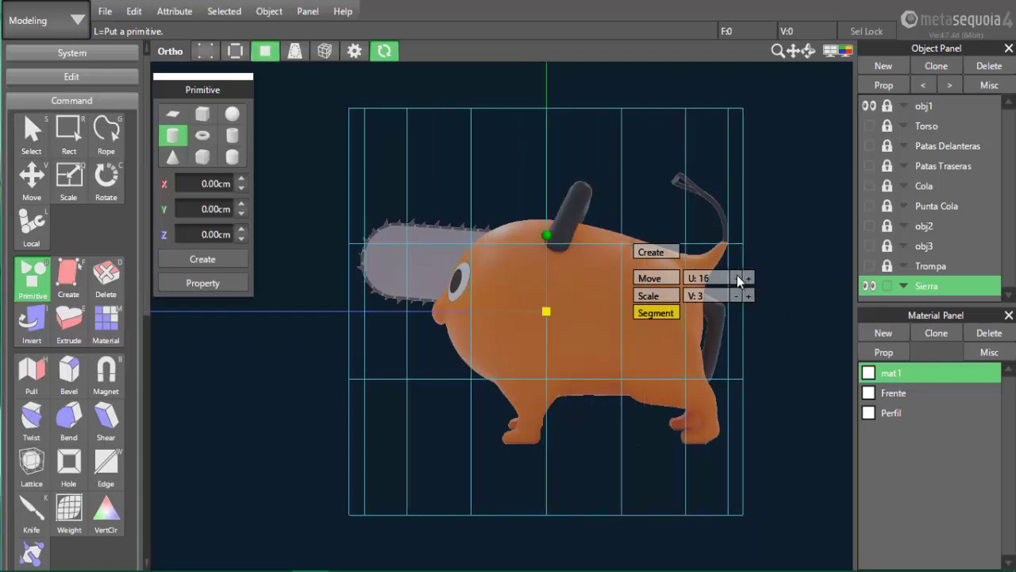
{"action": "left_click", "coordinate": [737, 278]}
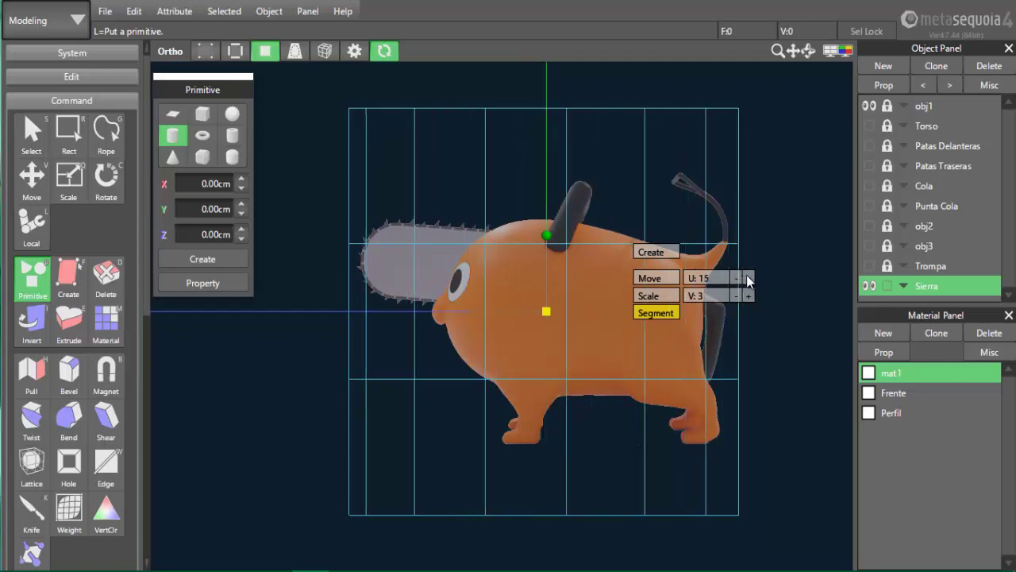
{"action": "double_click", "coordinate": [748, 278]}
{"action": "double_click", "coordinate": [748, 278]}
{"action": "left_click", "coordinate": [748, 278]}
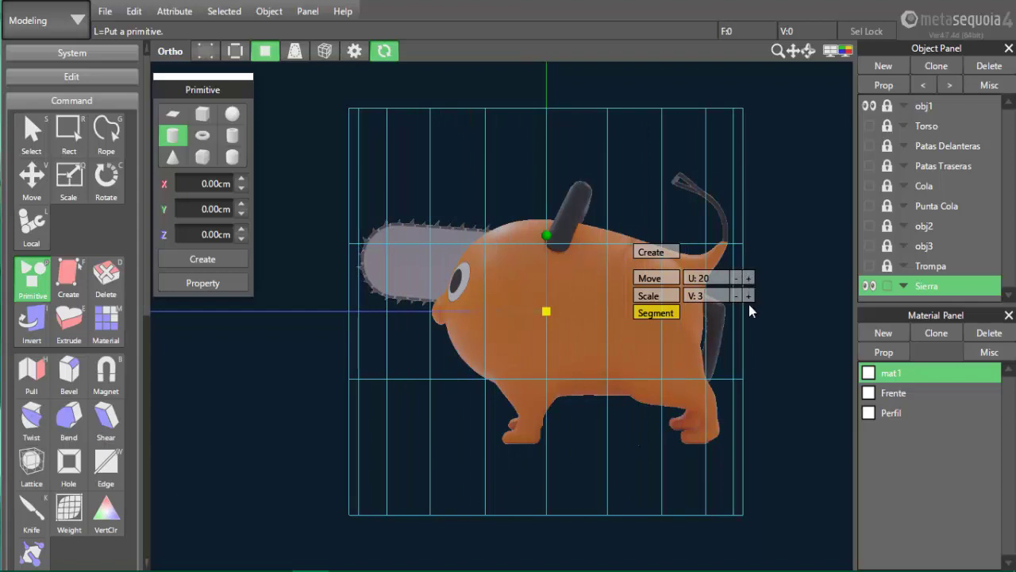
{"action": "left_click", "coordinate": [671, 253]}
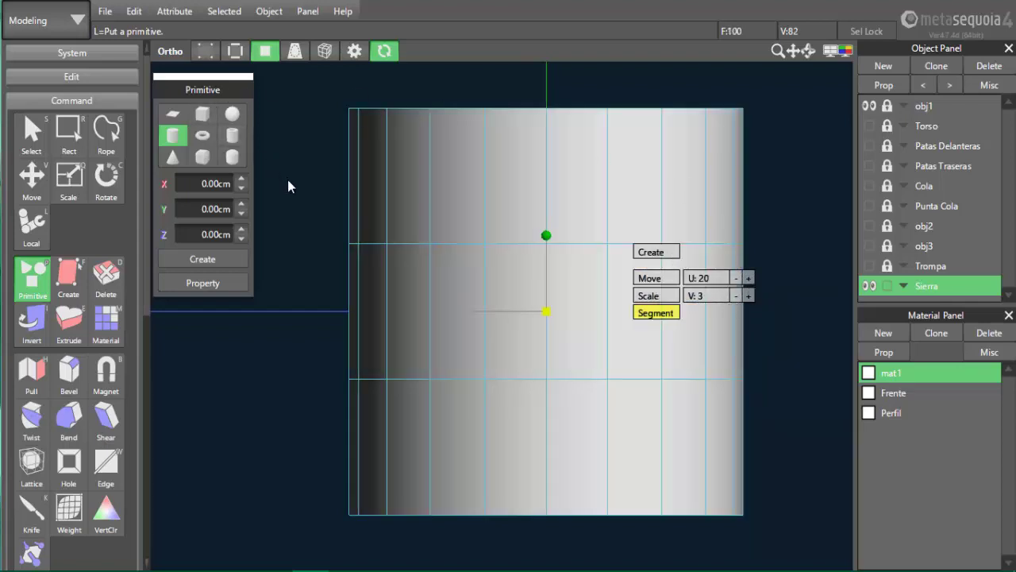
Scale the cylinder down to about a quarter of its size and move it over the reference saw, at about Y 3.48 and Z 5.94 cm
{"action": "left_click", "coordinate": [31, 176]}
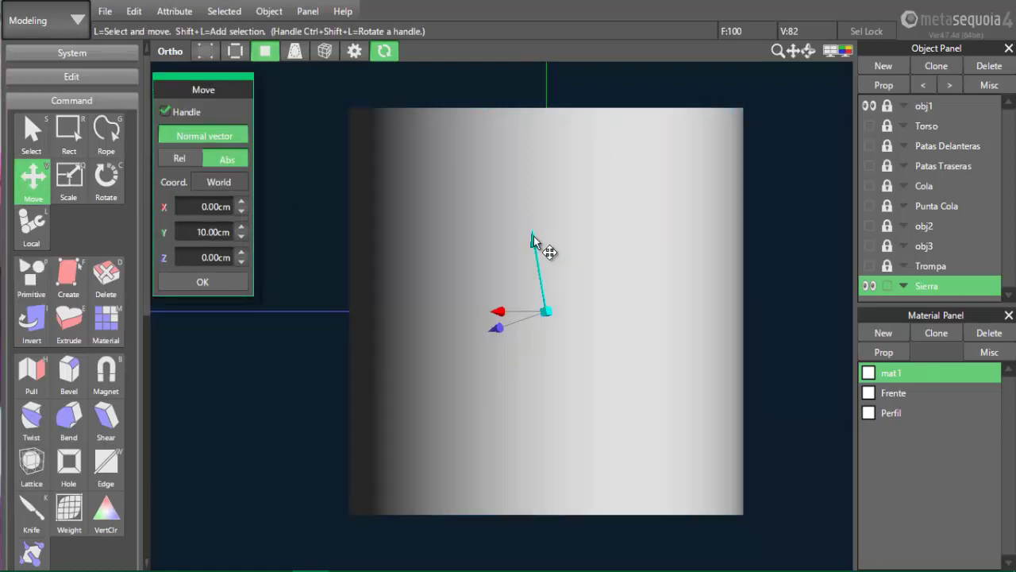
{"action": "left_click", "coordinate": [222, 133]}
{"action": "left_click", "coordinate": [68, 176]}
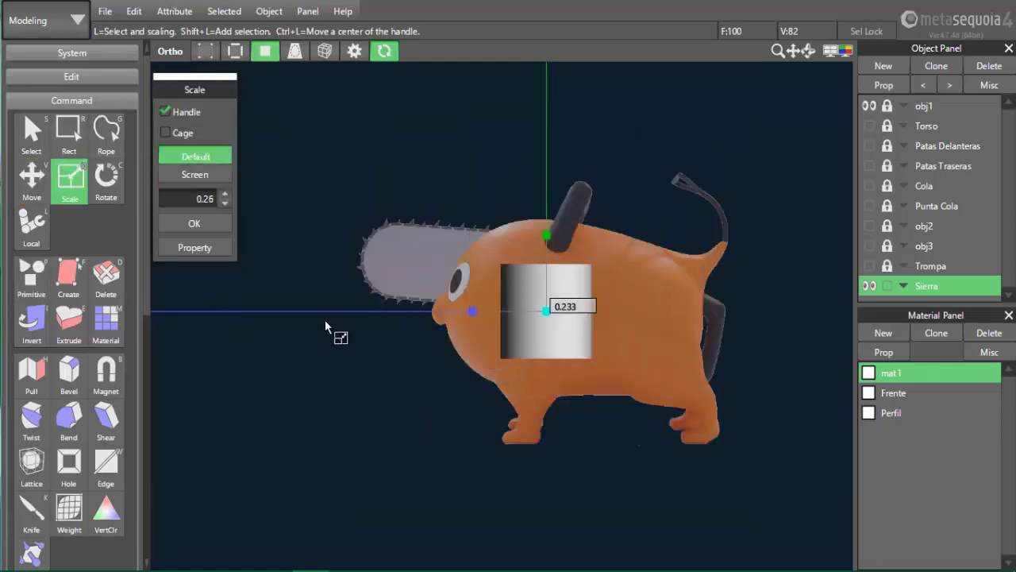
{"action": "key", "text": "v"}
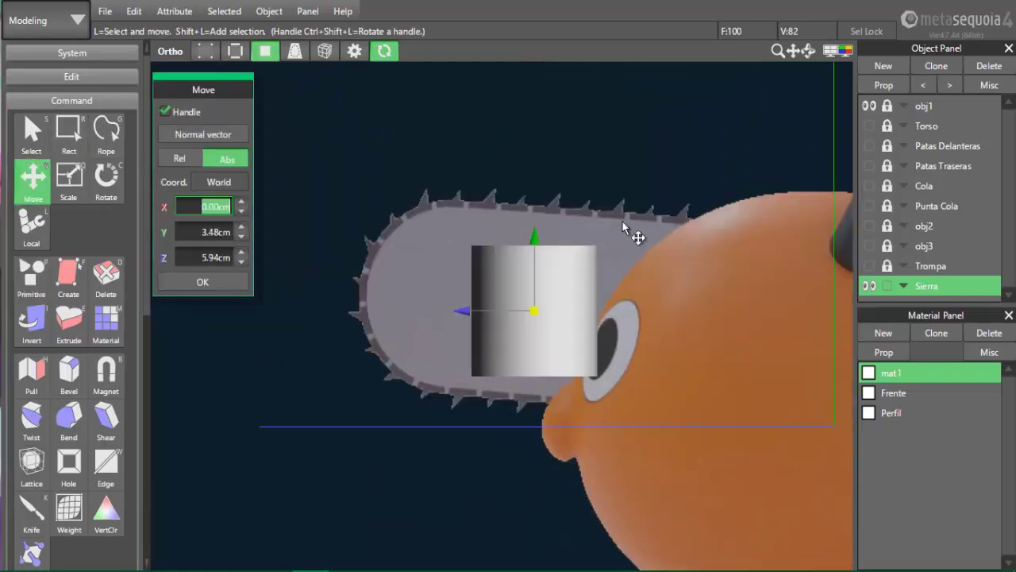
Rotate the whole cylinder so its round cap faces the side view, and enlarge and move it onto the reference saw's rounded tip
{"action": "key", "text": "ctrl+a"}
{"action": "key", "text": "c"}
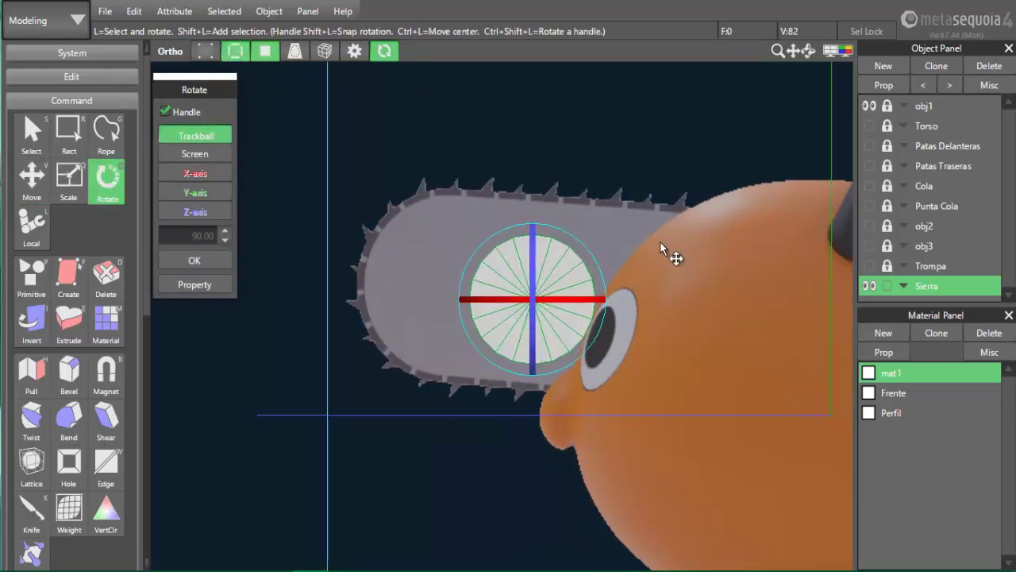
{"action": "key", "text": "v"}
{"action": "left_click_drag", "start_coordinate": [527, 292], "coordinate": [500, 285]}
{"action": "key", "text": "x"}
{"action": "key", "text": "v"}
{"action": "left_click_drag", "start_coordinate": [355, 284], "coordinate": [388, 284]}
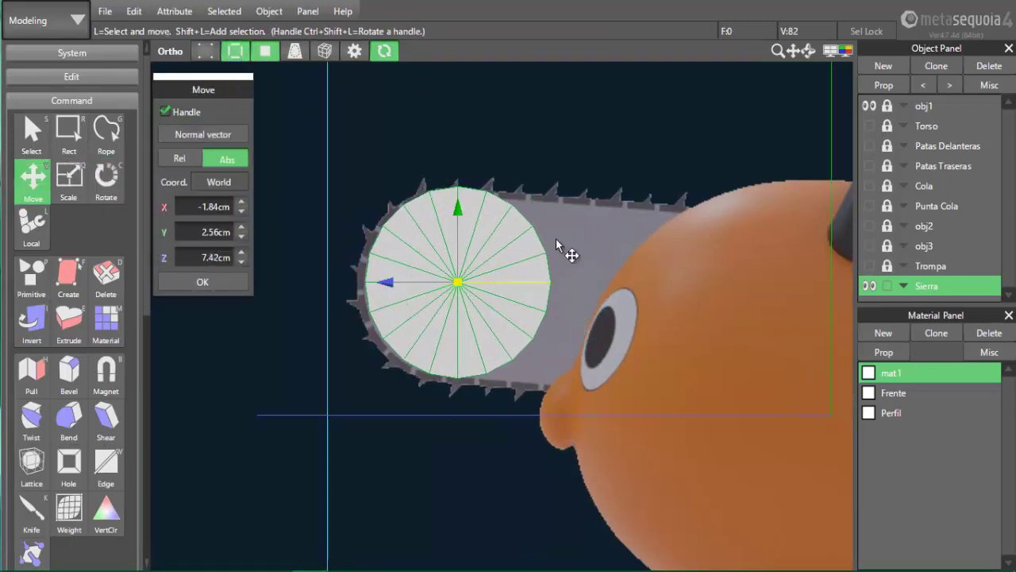
Refine the cylinder's size and position to fit the rounded saw tip, centred at about Y 2.50 and Z 7.52 cm
{"action": "key", "text": "q"}
{"action": "left_click_drag", "start_coordinate": [460, 286], "coordinate": [449, 286]}
{"action": "key", "text": "v"}
{"action": "left_click_drag", "start_coordinate": [457, 208], "coordinate": [458, 216]}
{"action": "left_click_drag", "start_coordinate": [398, 286], "coordinate": [391, 286]}
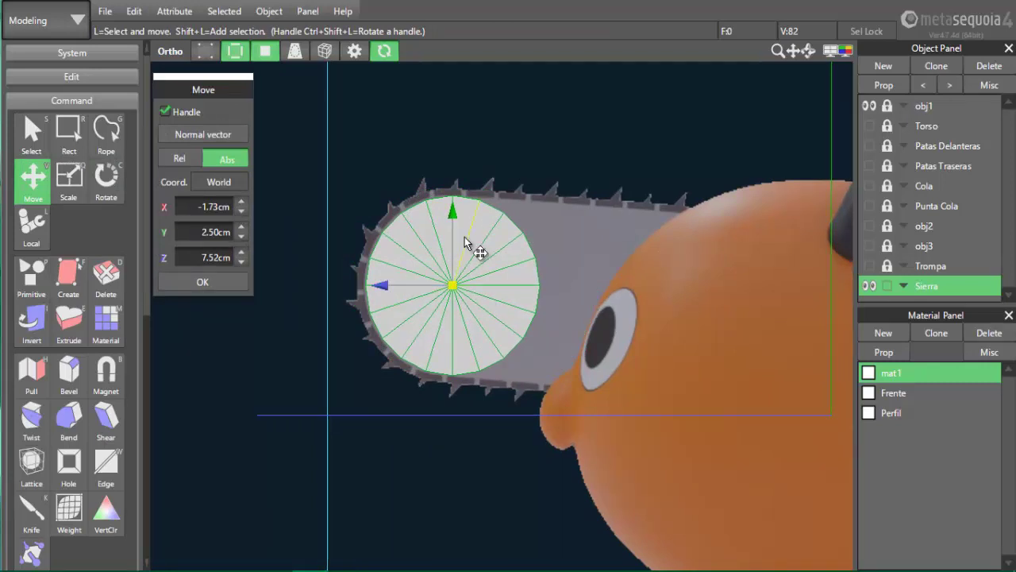
{"action": "key", "text": "x"}
{"action": "left_click_drag", "start_coordinate": [465, 291], "coordinate": [482, 305]}
{"action": "key", "text": "v"}
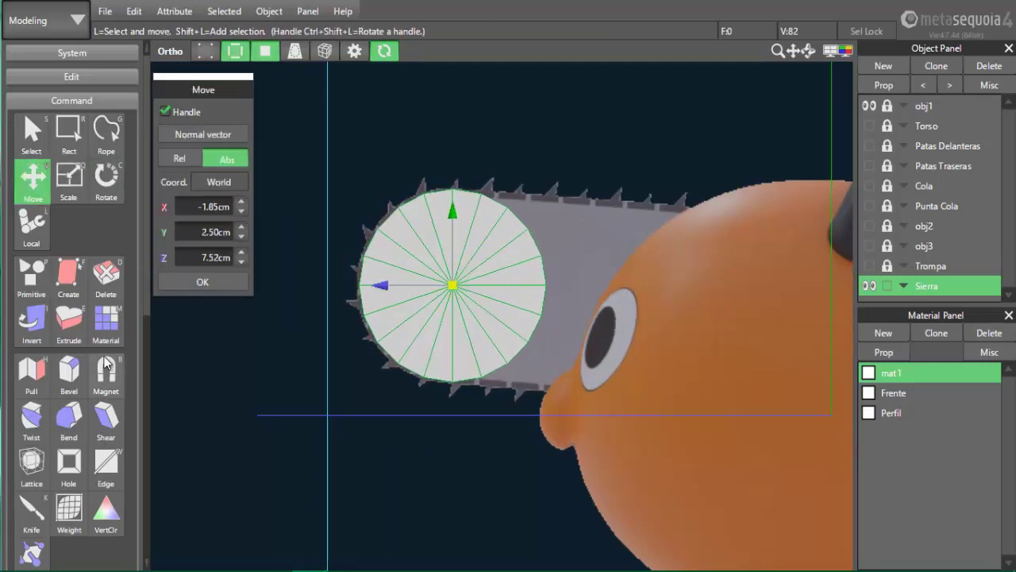
Narrow the cylinder along X in the front view until it matches the thickness of the reference saw blade
{"action": "key", "text": "k"}
{"action": "key", "text": "F1"}
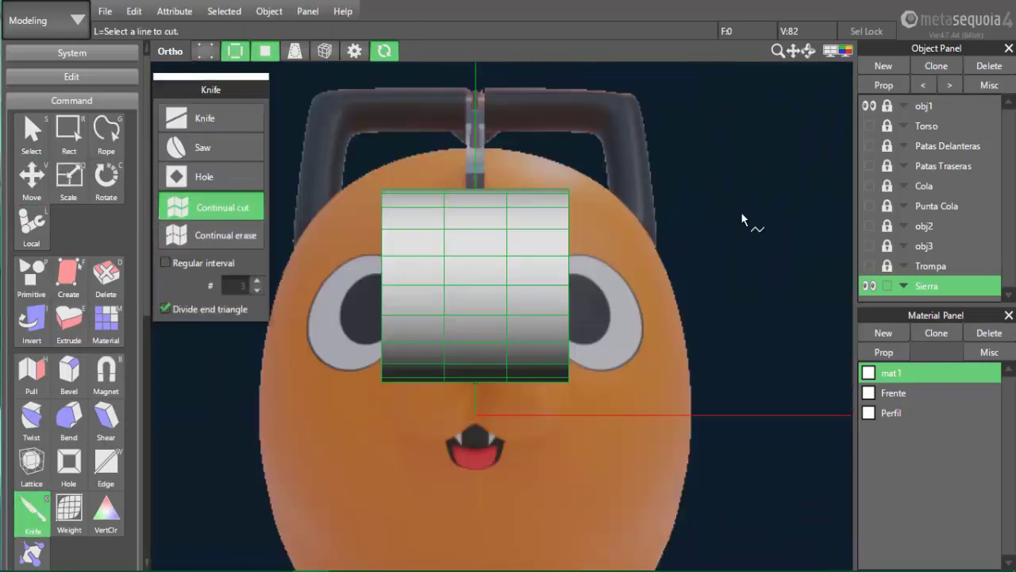
{"action": "key", "text": "q"}
{"action": "left_click_drag", "start_coordinate": [551, 288], "coordinate": [319, 325]}
{"action": "scroll", "coordinate": [476, 223], "scroll_direction": "up", "scroll_amount": 5}
{"action": "left_click_drag", "start_coordinate": [553, 390], "coordinate": [454, 392]}
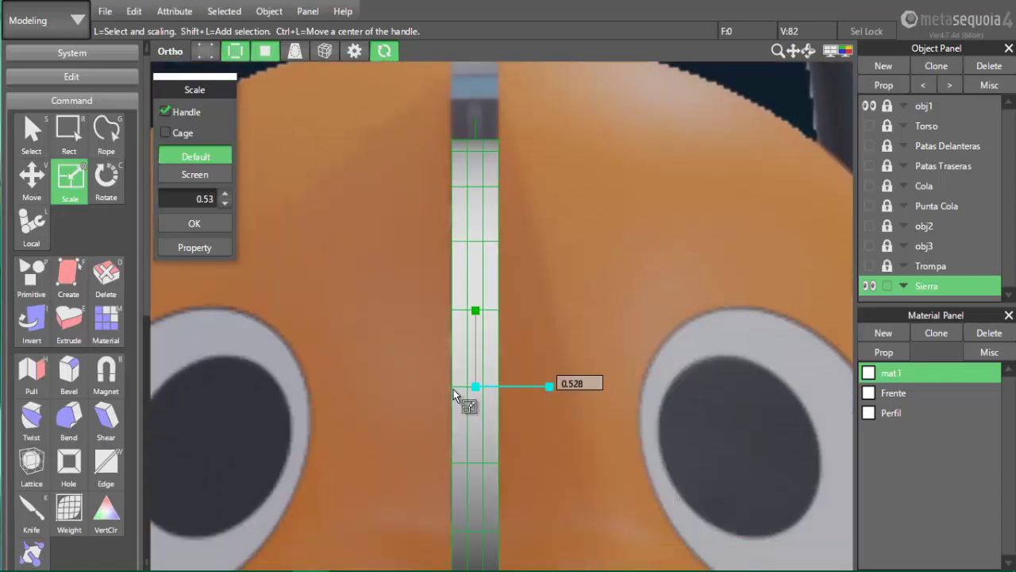
Select the edge loop around the rim of the disc's near cap and bevel it
{"action": "key", "text": "F2"}
{"action": "scroll", "coordinate": [625, 405], "scroll_direction": "down", "scroll_amount": 5}
{"action": "left_click", "coordinate": [32, 133]}
{"action": "left_click", "coordinate": [211, 206]}
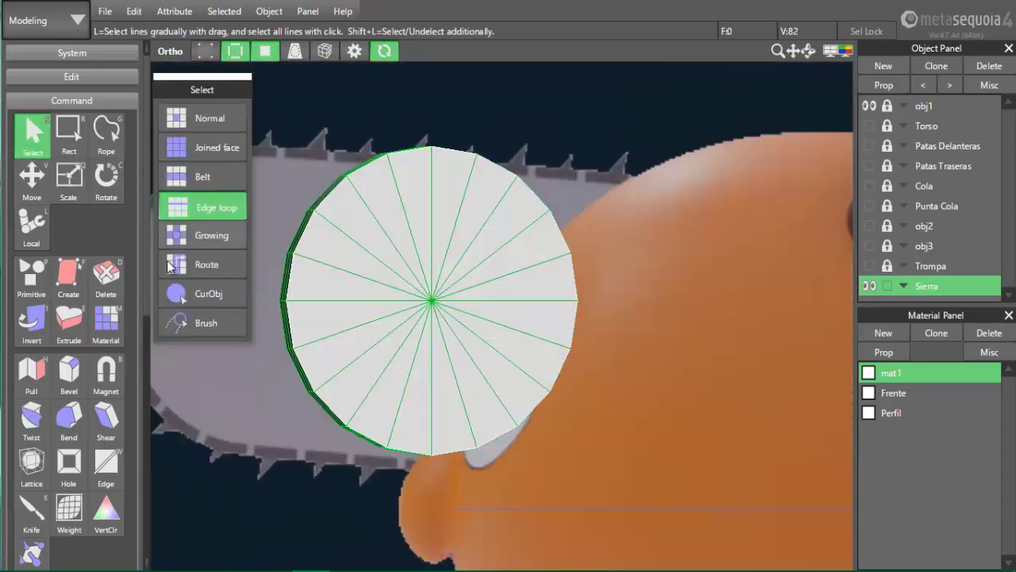
{"action": "scroll", "coordinate": [321, 381], "scroll_direction": "up", "scroll_amount": 5}
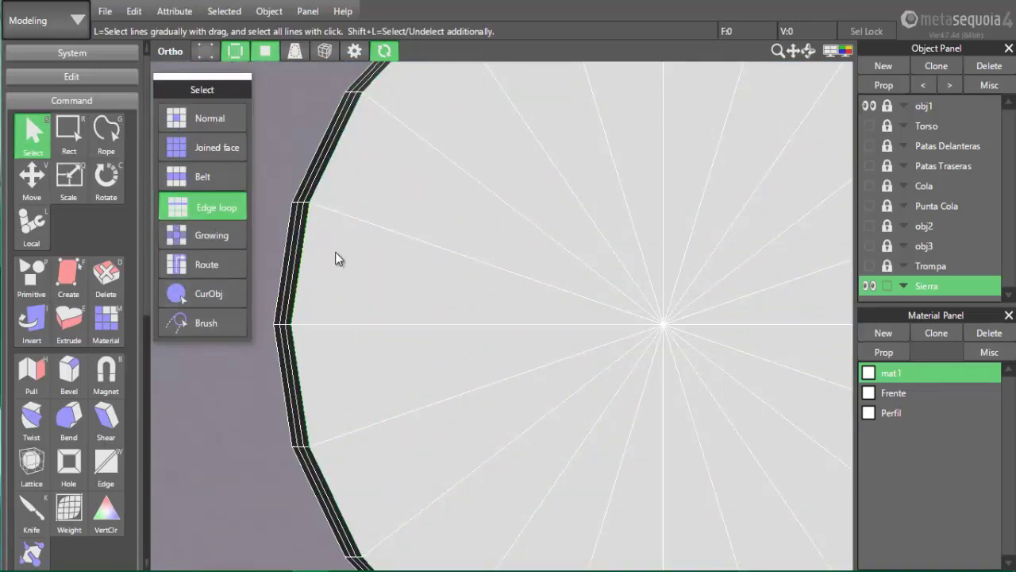
{"action": "right_click_drag", "start_coordinate": [211, 375], "coordinate": [356, 457]}
{"action": "scroll", "coordinate": [355, 457], "scroll_direction": "up", "scroll_amount": 4}
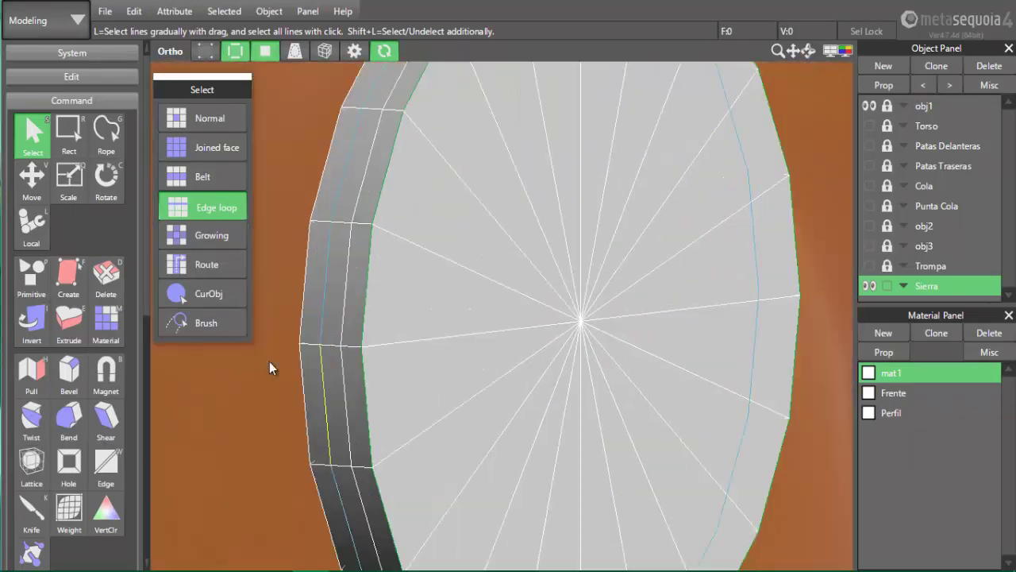
{"action": "left_click", "coordinate": [69, 321]}
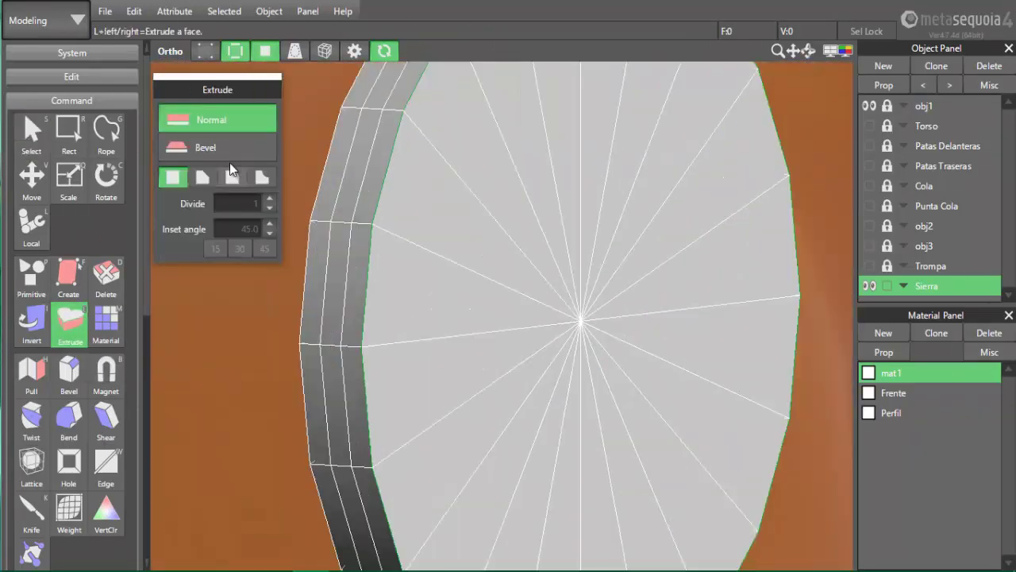
{"action": "left_click", "coordinate": [259, 178]}
{"action": "key", "text": "Return"}
{"action": "left_click", "coordinate": [71, 376]}
{"action": "left_click", "coordinate": [211, 115]}
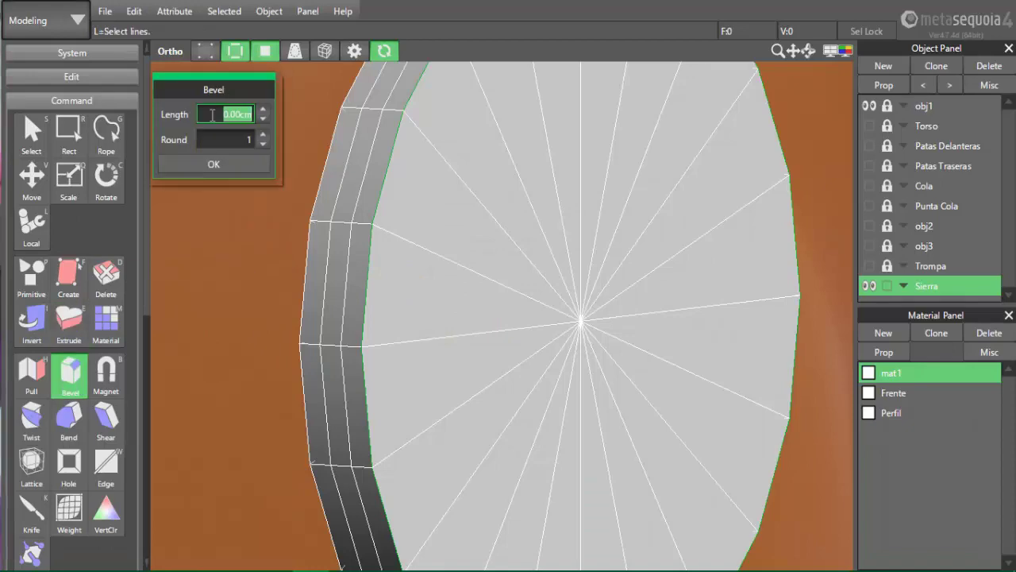
{"action": "key", "text": "Return"}
Select the rim edge loop of the disc's opposite cap and bevel it with a length of 0.03 cm
{"action": "scroll", "coordinate": [262, 286], "scroll_direction": "up", "scroll_amount": 5}
{"action": "scroll", "coordinate": [427, 274], "scroll_direction": "down", "scroll_amount": 7}
{"action": "left_click", "coordinate": [32, 182]}
{"action": "right_click_drag", "start_coordinate": [317, 349], "coordinate": [413, 358]}
{"action": "left_click", "coordinate": [601, 312]}
{"action": "left_click", "coordinate": [174, 11]}
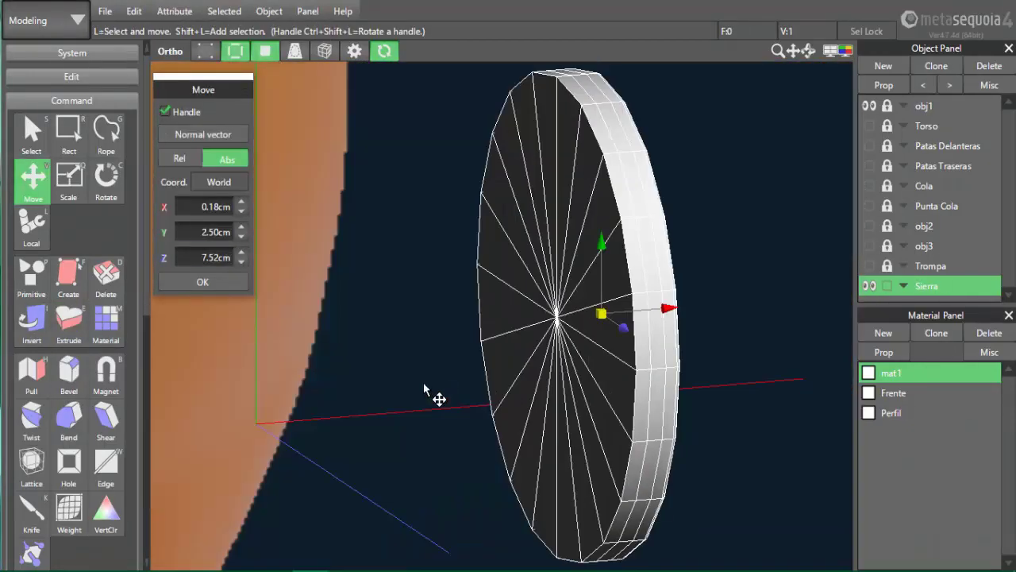
{"action": "key", "text": "s"}
{"action": "left_click", "coordinate": [547, 270]}
{"action": "left_click", "coordinate": [70, 374]}
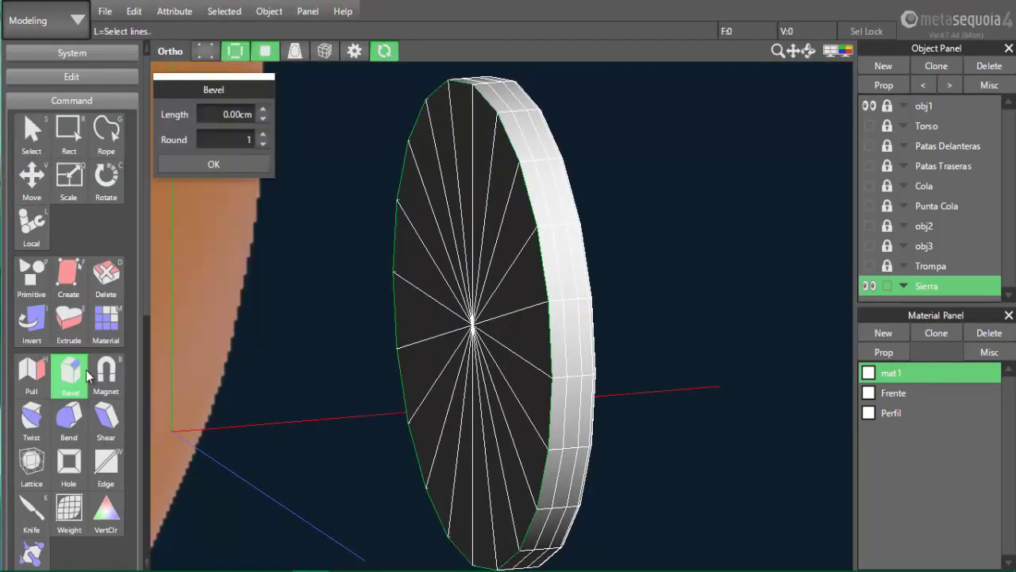
{"action": "left_click", "coordinate": [208, 109]}
{"action": "type", "text": "0.03"}
{"action": "key", "text": "Return"}
Select the inner bevel edge loop on the disc's near cap and scale it inward to 0.98
{"action": "scroll", "coordinate": [729, 316], "scroll_direction": "up", "scroll_amount": 3}
{"action": "key", "text": "v"}
{"action": "right_click_drag", "start_coordinate": [740, 310], "coordinate": [636, 314]}
{"action": "scroll", "coordinate": [405, 180], "scroll_direction": "up", "scroll_amount": 4}
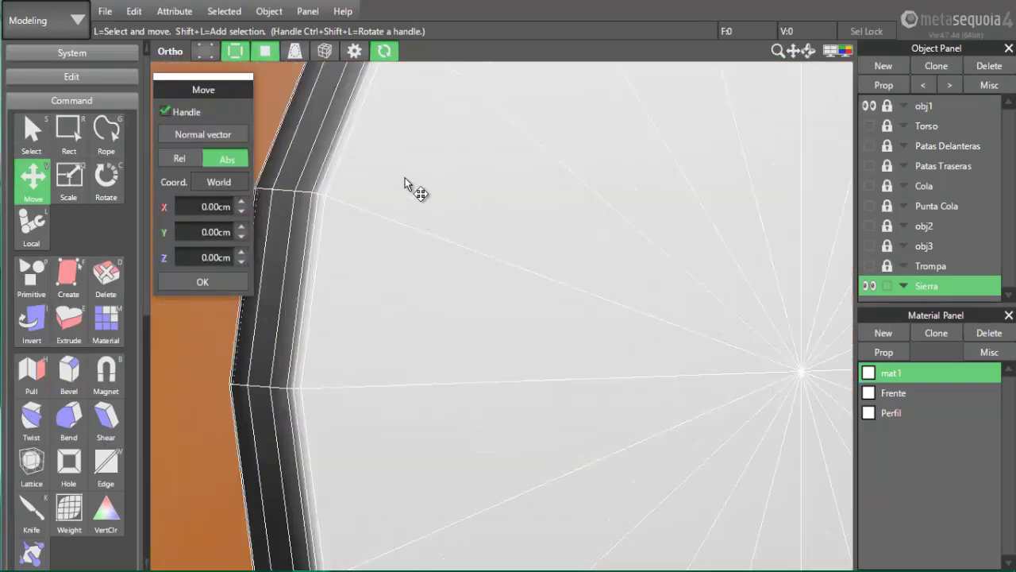
{"action": "middle_click_drag", "start_coordinate": [404, 179], "coordinate": [492, 291]}
{"action": "key", "text": "s"}
{"action": "left_click", "coordinate": [427, 247]}
{"action": "scroll", "coordinate": [501, 316], "scroll_direction": "down", "scroll_amount": 3}
{"action": "key", "text": "q"}
{"action": "left_click_drag", "start_coordinate": [743, 423], "coordinate": [756, 436]}
{"action": "scroll", "coordinate": [755, 436], "scroll_direction": "down", "scroll_amount": 3}
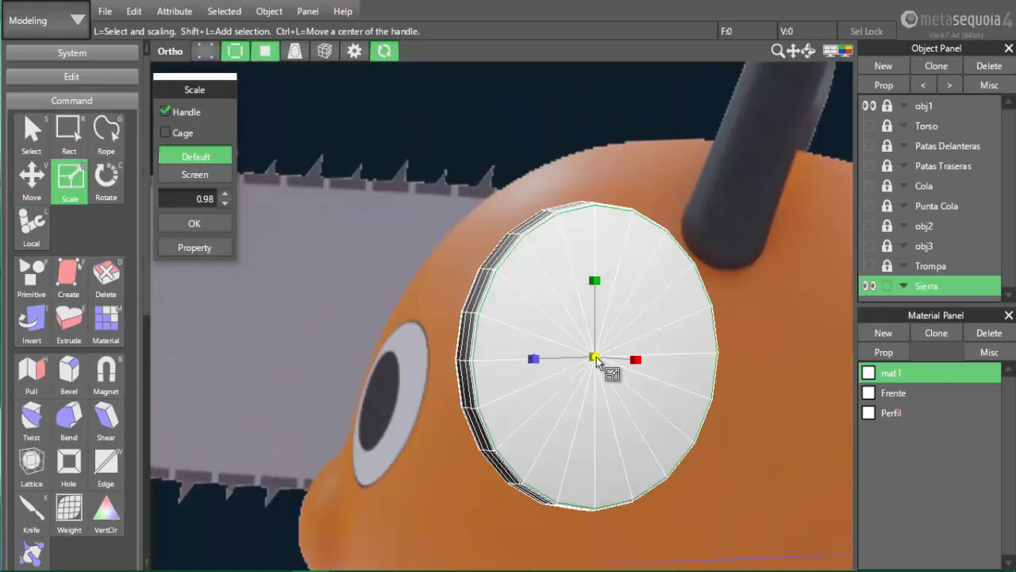
{"action": "scroll", "coordinate": [596, 356], "scroll_direction": "up", "scroll_amount": 3}
{"action": "type", "text": "0"}
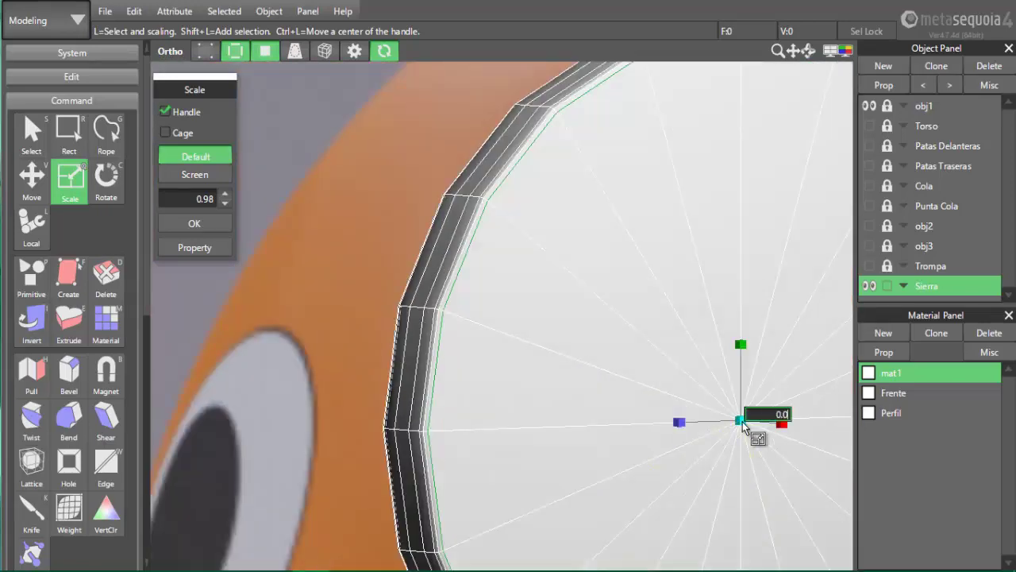
{"action": "type", "text": ".98"}
{"action": "key", "text": "Return"}
Select the matching inner edge loop on the opposite cap, scale it inward, and check the disc in the front view
{"action": "right_click_drag", "start_coordinate": [719, 421], "coordinate": [290, 367]}
{"action": "key", "text": "s"}
{"action": "scroll", "coordinate": [499, 323], "scroll_direction": "up", "scroll_amount": 3}
{"action": "left_click", "coordinate": [632, 249]}
{"action": "key", "text": "q"}
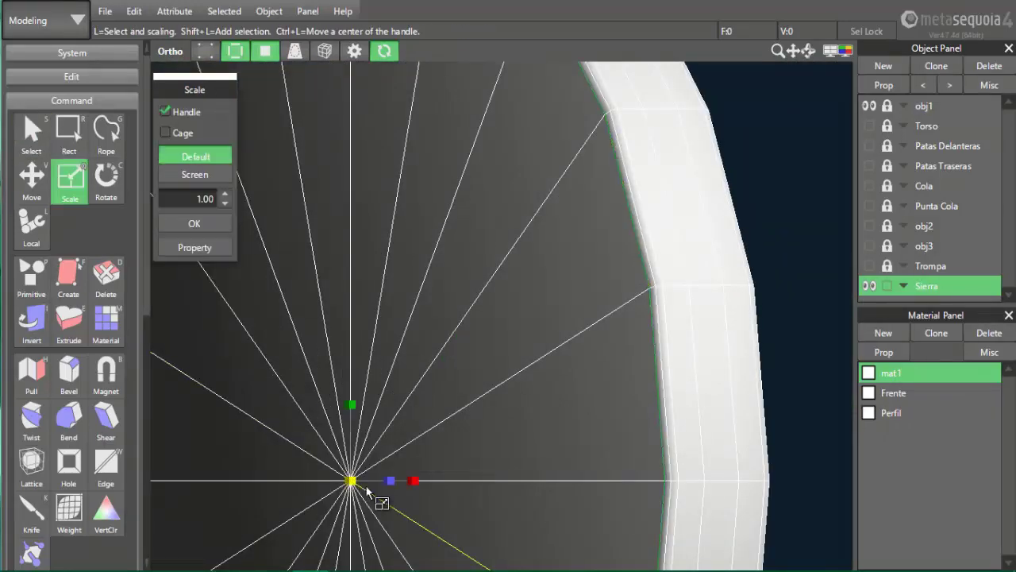
{"action": "key", "text": "s"}
{"action": "key", "text": "x"}
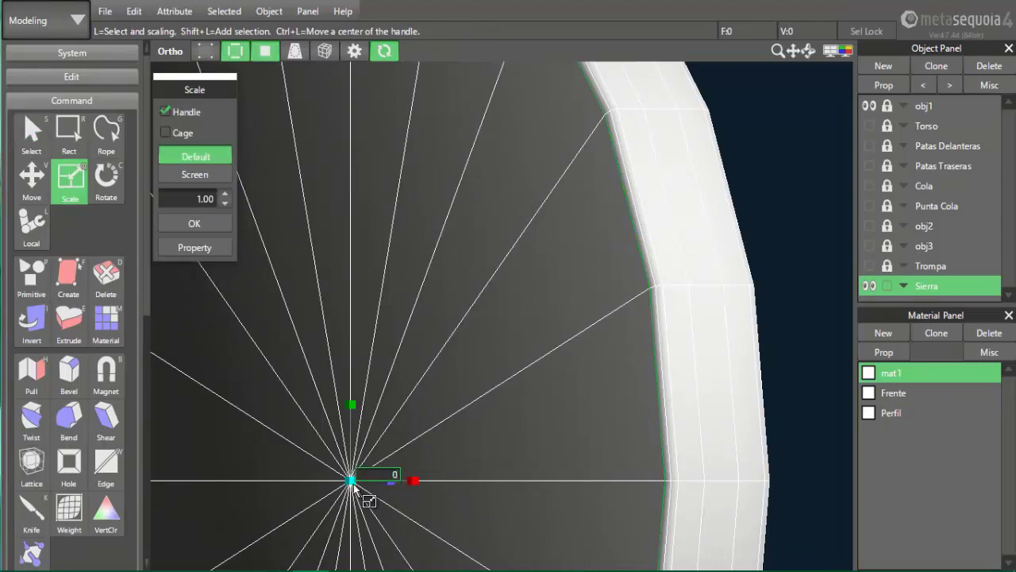
{"action": "scroll", "coordinate": [694, 451], "scroll_direction": "down", "scroll_amount": 2}
{"action": "right_click_drag", "start_coordinate": [694, 451], "coordinate": [429, 324]}
{"action": "key", "text": "v"}
{"action": "scroll", "coordinate": [685, 386], "scroll_direction": "down", "scroll_amount": 2}
{"action": "key", "text": "F1"}
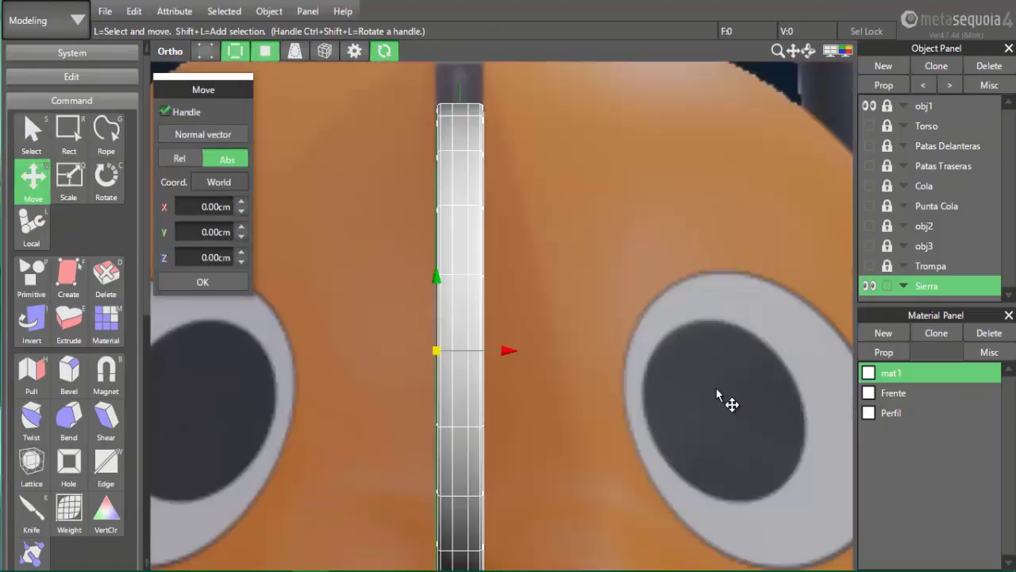
{"action": "key", "text": "F2"}
{"action": "scroll", "coordinate": [683, 369], "scroll_direction": "down", "scroll_amount": 2}
{"action": "middle_click_drag", "start_coordinate": [683, 369], "coordinate": [631, 341]}
{"action": "left_click_drag", "start_coordinate": [636, 110], "coordinate": [447, 527]}
{"action": "left_click_drag", "start_coordinate": [695, 118], "coordinate": [427, 548]}
{"action": "left_click_drag", "start_coordinate": [450, 311], "coordinate": [466, 311]}
{"action": "key", "text": "ctrl+z"}
Select the rear half of the disc and move it along Z toward the head to stretch it into the long saw blade
{"action": "left_click_drag", "start_coordinate": [654, 116], "coordinate": [441, 532]}
{"action": "left_click_drag", "start_coordinate": [469, 310], "coordinate": [755, 365]}
{"action": "scroll", "coordinate": [754, 476], "scroll_direction": "down", "scroll_amount": 2}
{"action": "middle_click_drag", "start_coordinate": [753, 488], "coordinate": [660, 502]}
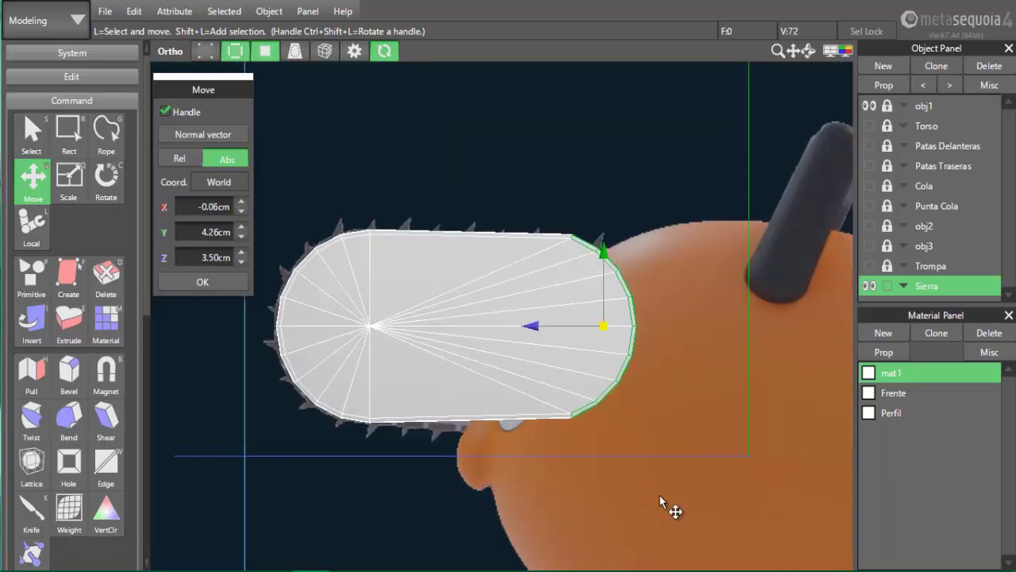
{"action": "left_click_drag", "start_coordinate": [535, 326], "coordinate": [560, 356]}
{"action": "left_click", "coordinate": [594, 453]}
{"action": "scroll", "coordinate": [71, 317], "scroll_direction": "down", "scroll_amount": 5}
{"action": "left_click_drag", "start_coordinate": [397, 298], "coordinate": [395, 365]}
{"action": "key", "text": "ctrl+z"}
Measure the blade's length from its front tip to its rear end in the side view
{"action": "left_click", "coordinate": [69, 226]}
{"action": "scroll", "coordinate": [288, 329], "scroll_direction": "up", "scroll_amount": 3}
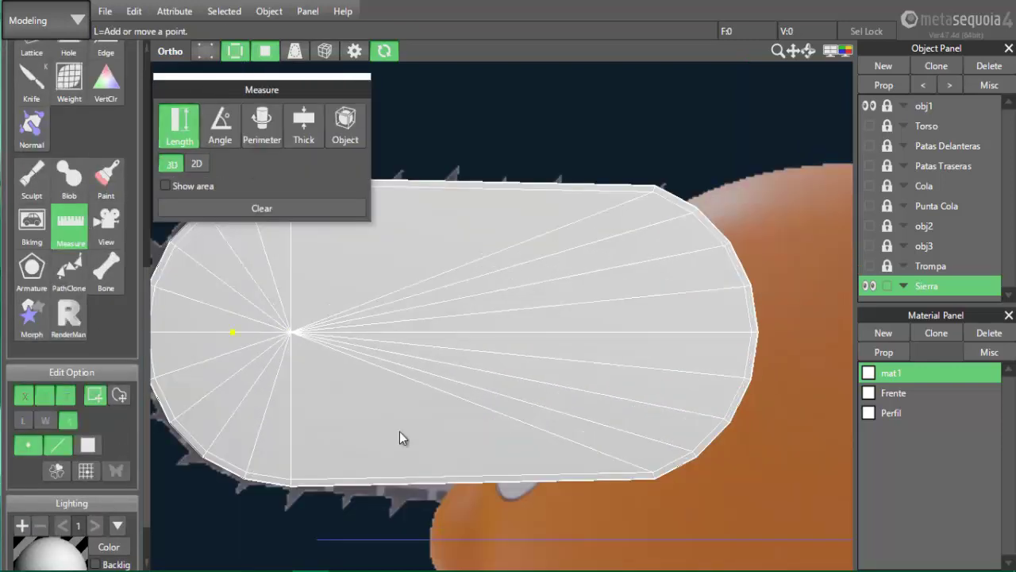
{"action": "middle_click_drag", "start_coordinate": [400, 433], "coordinate": [465, 424]}
{"action": "left_click", "coordinate": [212, 322]}
{"action": "left_click", "coordinate": [818, 326]}
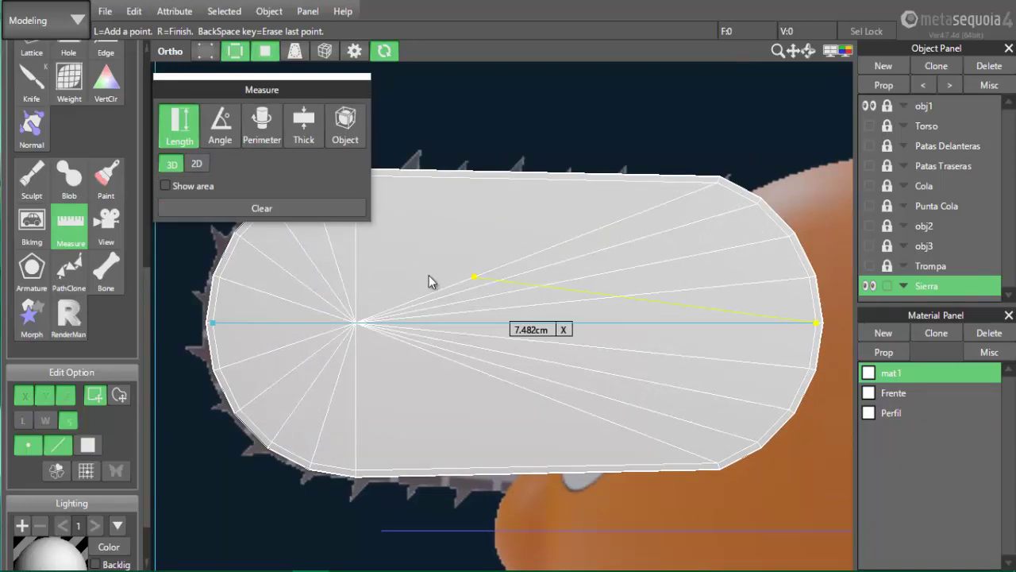
Try to move the caps' centre points along Z to the middle of the blade
{"action": "key", "text": "v"}
{"action": "left_click_drag", "start_coordinate": [291, 323], "coordinate": [432, 322]}
{"action": "key", "text": "ctrl+z"}
Measure the distance from the moved centre point to the rear end of the blade
{"action": "key", "text": "m"}
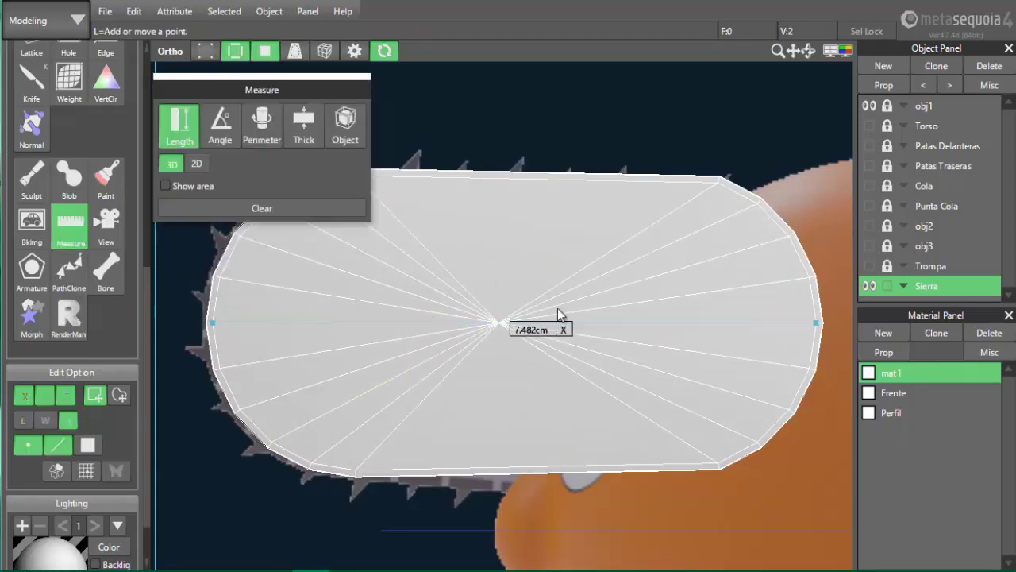
{"action": "left_click", "coordinate": [499, 322]}
{"action": "left_click", "coordinate": [817, 323]}
{"action": "left_click", "coordinate": [707, 329]}
{"action": "left_click", "coordinate": [499, 322]}
{"action": "right_click", "coordinate": [550, 335]}
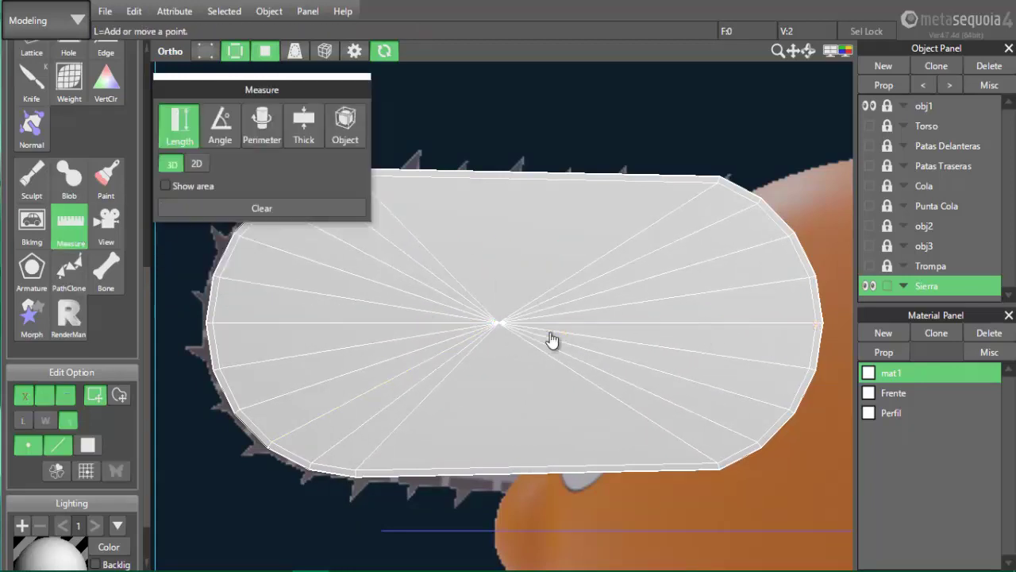
Nudge the caps' centre points slightly further along Z and measure their distance to the blade's rear end
{"action": "key", "text": "v"}
{"action": "left_click_drag", "start_coordinate": [424, 323], "coordinate": [429, 323]}
{"action": "left_click", "coordinate": [63, 220]}
{"action": "left_click", "coordinate": [503, 322]}
{"action": "left_click", "coordinate": [817, 323]}
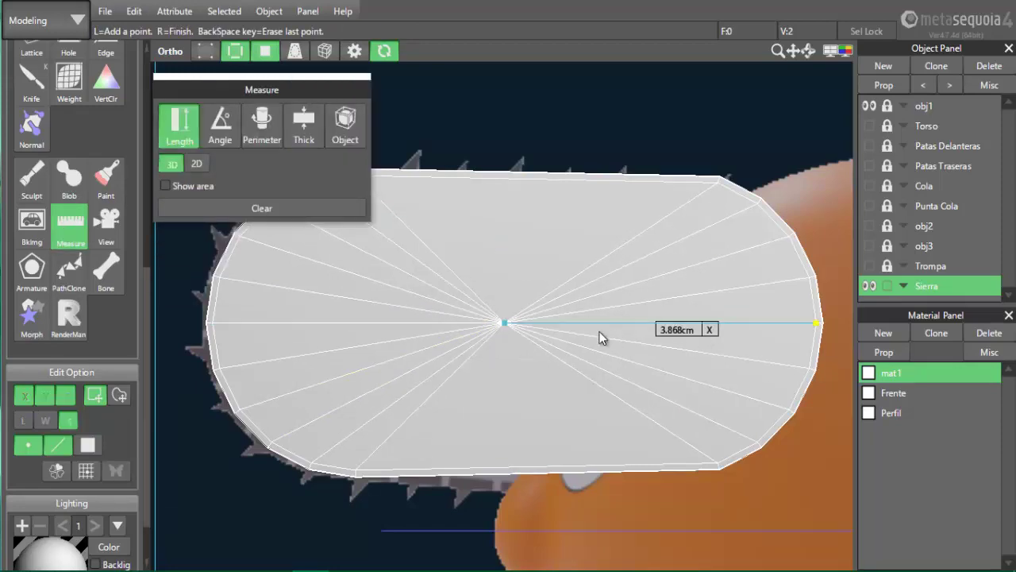
{"action": "right_click", "coordinate": [601, 339]}
View the whole blade and recheck the distance between its centre point and rear end
{"action": "scroll", "coordinate": [556, 413], "scroll_direction": "down", "scroll_amount": 3}
{"action": "right_click_drag", "start_coordinate": [556, 485], "coordinate": [502, 485]}
{"action": "key", "text": "F3"}
{"action": "left_click", "coordinate": [267, 50]}
{"action": "left_click", "coordinate": [273, 47]}
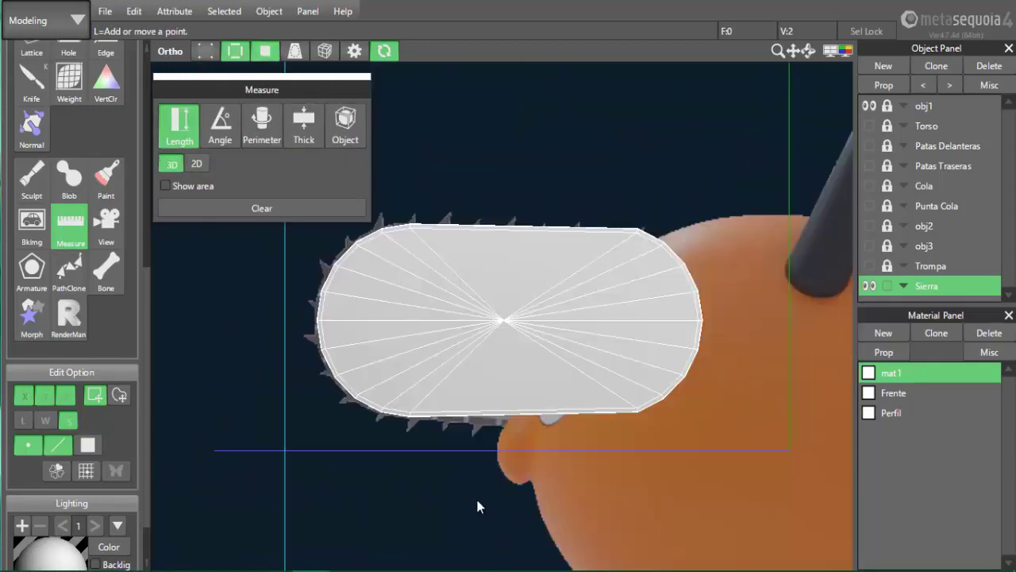
{"action": "left_click", "coordinate": [504, 320]}
{"action": "left_click", "coordinate": [700, 321]}
{"action": "left_click", "coordinate": [653, 329]}
Undo the moves of the caps' centre points
{"action": "scroll", "coordinate": [433, 252], "scroll_direction": "up", "scroll_amount": 3}
{"action": "middle_click_drag", "start_coordinate": [599, 145], "coordinate": [537, 167]}
{"action": "key", "text": "k"}
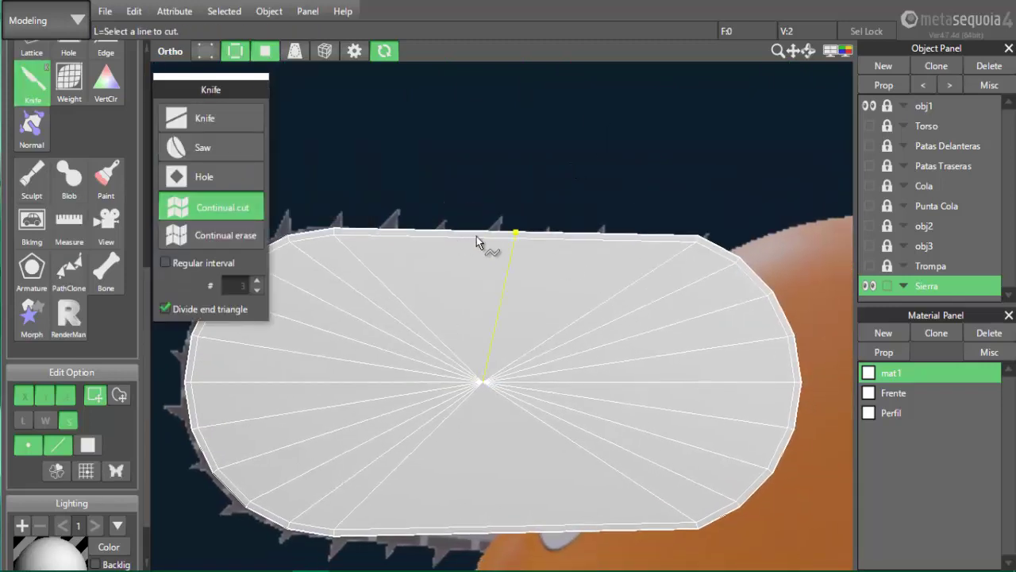
{"action": "key", "text": "ctrl+z"}
{"action": "key", "text": "ctrl+z"}
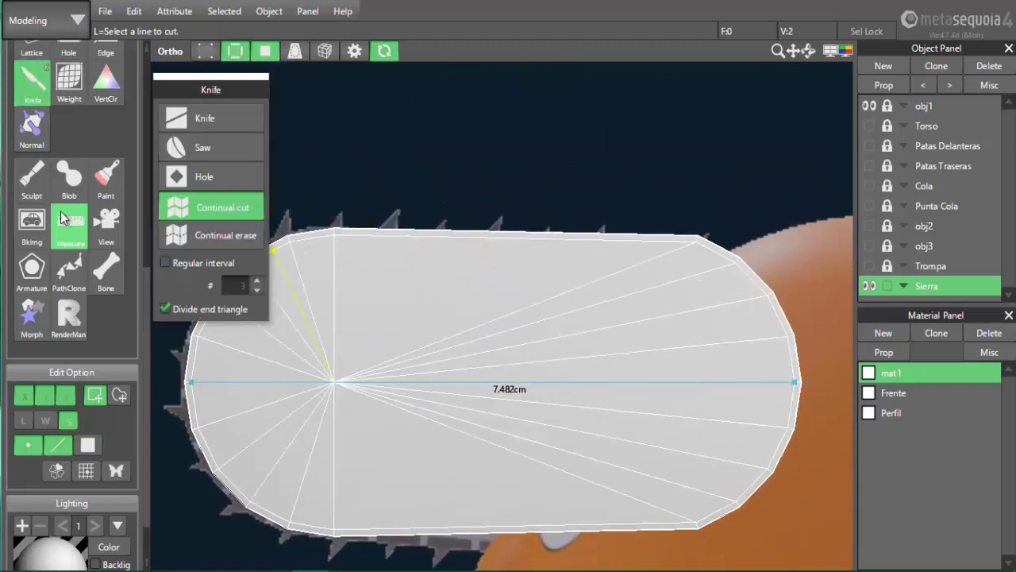
Measure the blade's full length again along its horizontal centre line
{"action": "left_click", "coordinate": [64, 217]}
{"action": "key", "text": "k"}
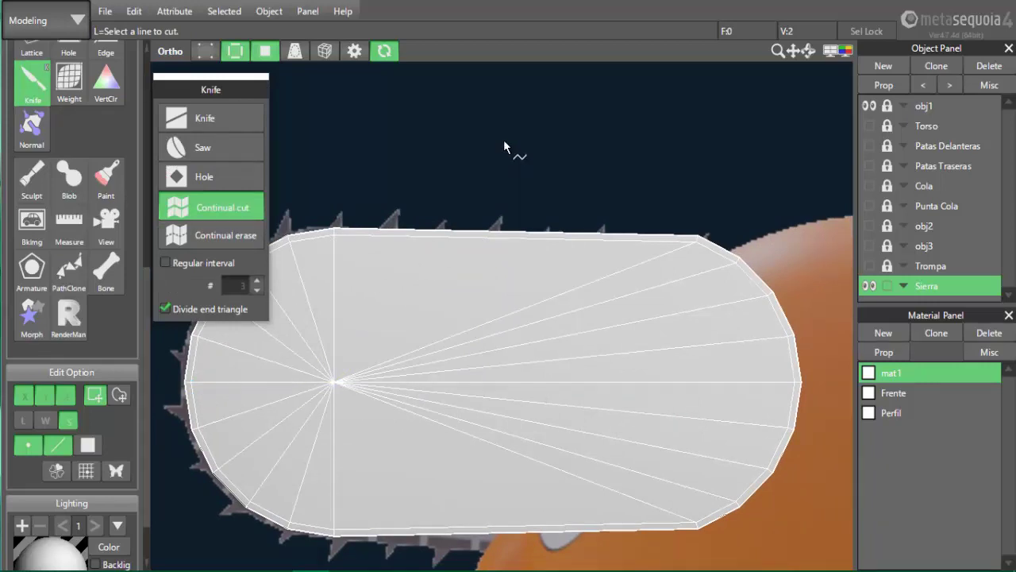
{"action": "left_click", "coordinate": [69, 226]}
{"action": "left_click", "coordinate": [196, 386]}
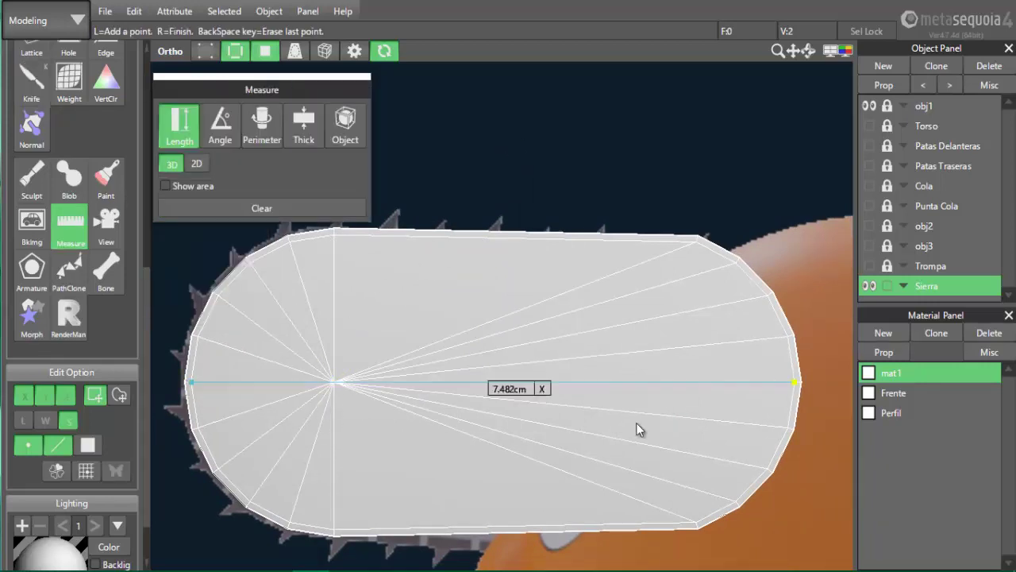
{"action": "left_click", "coordinate": [190, 388]}
{"action": "right_click", "coordinate": [456, 466]}
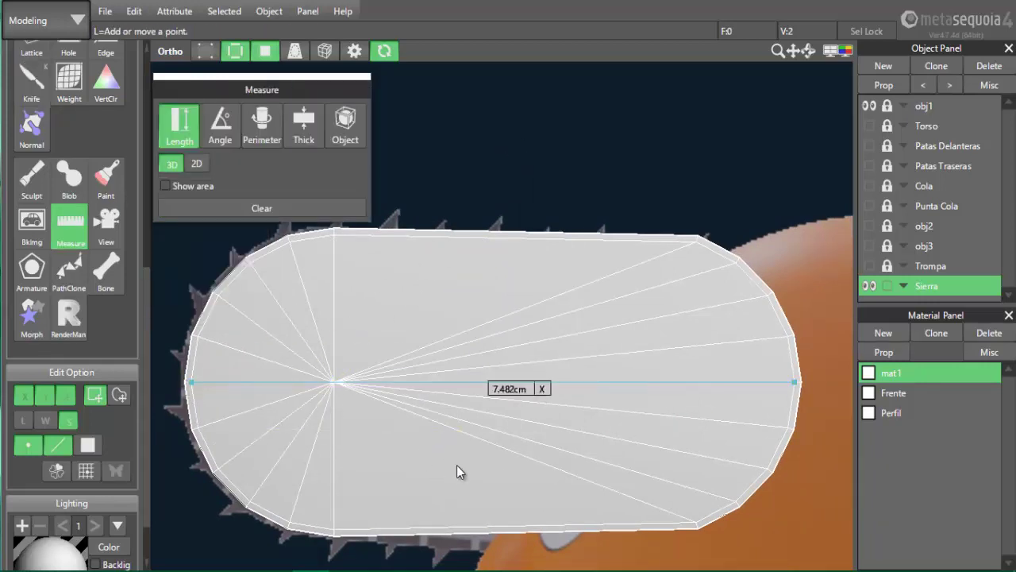
Select the outermost point at the blade's front tip with the Move tool to read its coordinates
{"action": "key", "text": "v"}
{"action": "left_click", "coordinate": [189, 383]}
{"action": "middle_click_drag", "start_coordinate": [186, 414], "coordinate": [248, 413]}
{"action": "left_click", "coordinate": [180, 382]}
{"action": "key", "text": "ctrl+z"}
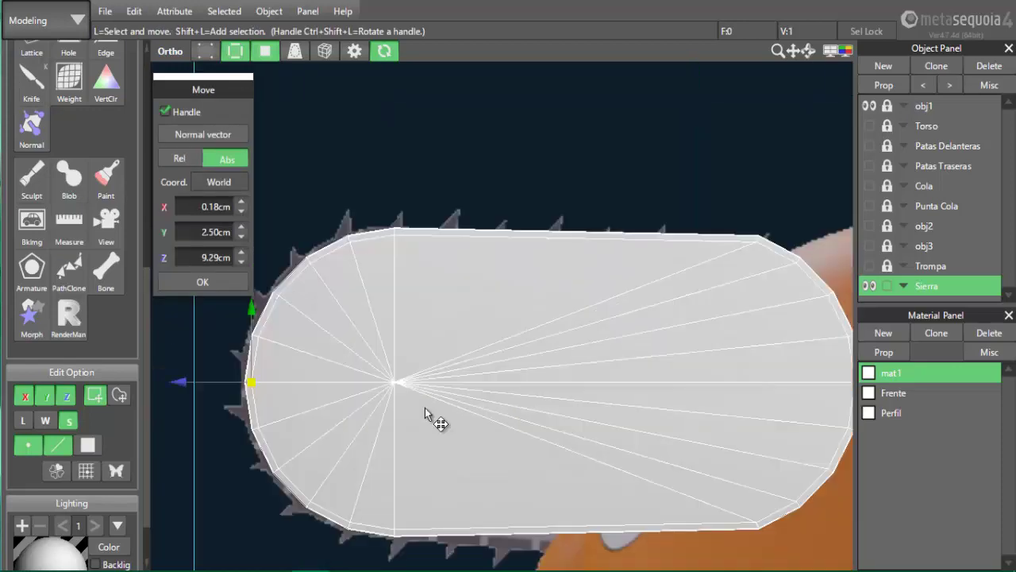
Turn on vertex snapping and move both caps' centre points rearward to the blade's middle at Z 5.55 cm
{"action": "key", "text": "Return"}
{"action": "scroll", "coordinate": [533, 449], "scroll_direction": "up", "scroll_amount": 2}
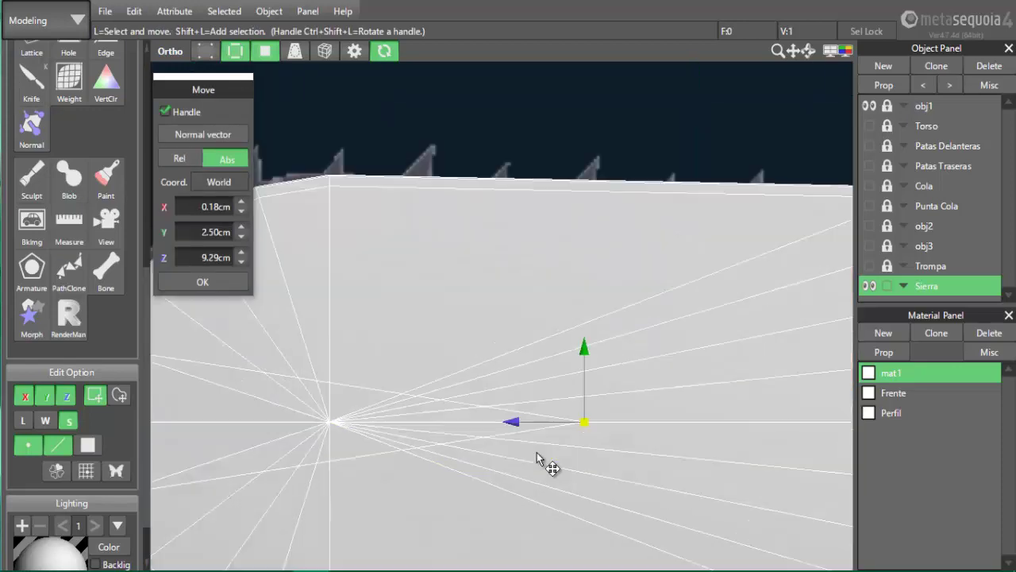
{"action": "scroll", "coordinate": [538, 453], "scroll_direction": "down", "scroll_amount": 2}
{"action": "left_click_drag", "start_coordinate": [401, 368], "coordinate": [380, 400]}
{"action": "left_click_drag", "start_coordinate": [338, 385], "coordinate": [403, 390]}
{"action": "left_click", "coordinate": [86, 471]}
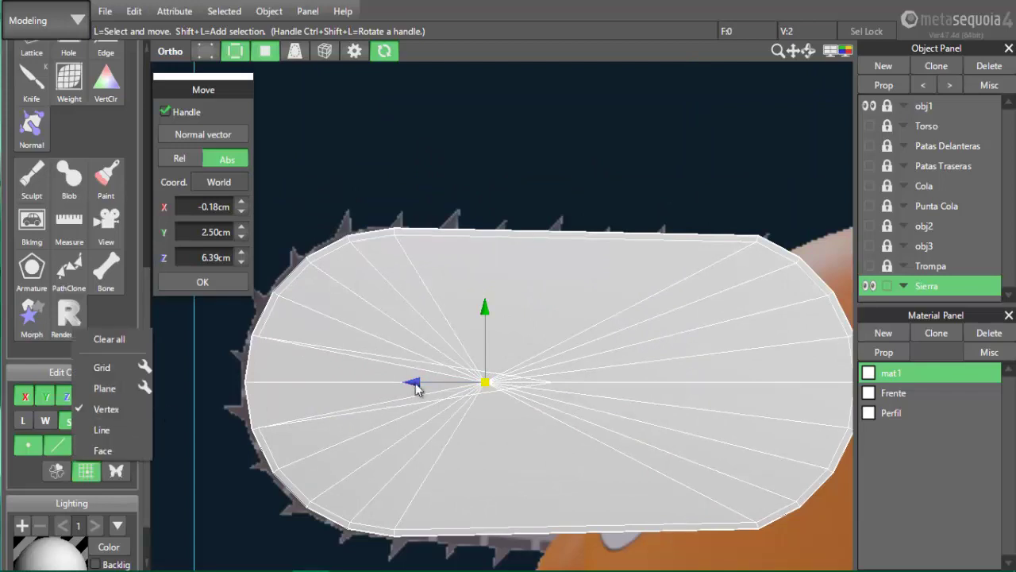
{"action": "left_click_drag", "start_coordinate": [479, 381], "coordinate": [538, 497]}
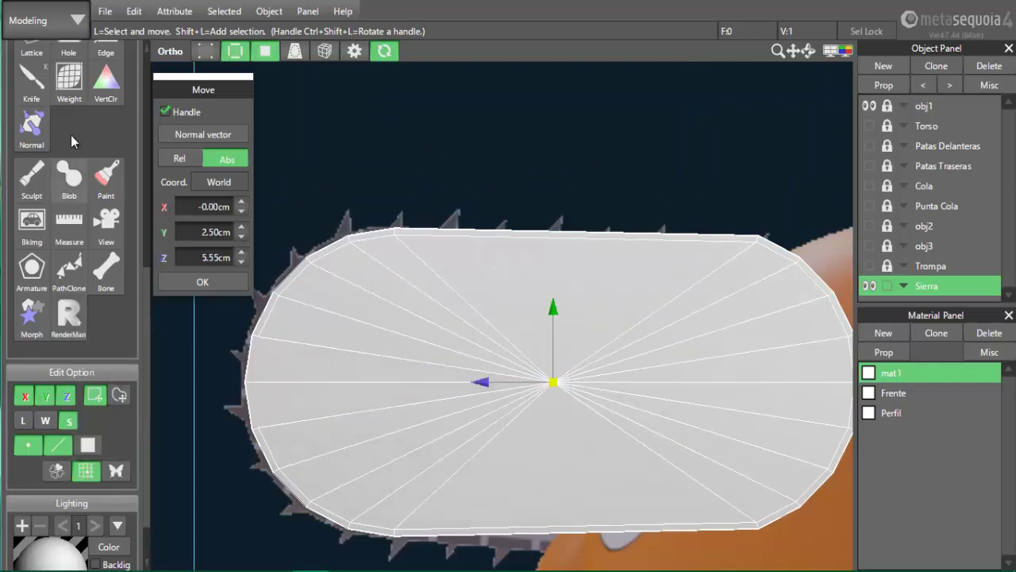
Add edges connecting the cap's front-tip vertex to its upper and lower neighbours along the bevel's inner outline
{"action": "scroll", "coordinate": [70, 135], "scroll_direction": "up", "scroll_amount": 3}
{"action": "left_click", "coordinate": [106, 218]}
{"action": "scroll", "coordinate": [270, 443], "scroll_direction": "up", "scroll_amount": 3}
{"action": "left_click", "coordinate": [326, 488]}
{"action": "left_click", "coordinate": [310, 370]}
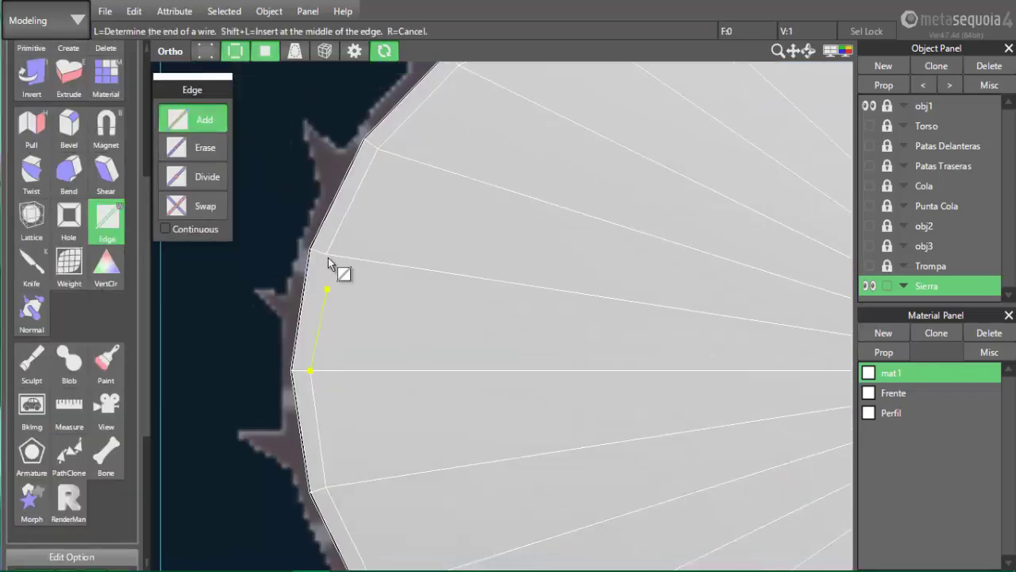
{"action": "left_click", "coordinate": [326, 255]}
{"action": "scroll", "coordinate": [432, 503], "scroll_direction": "down", "scroll_amount": 5}
Make continual Knife cuts across the blade's upper and lower straight sides at their middle and quarter points
{"action": "middle_click_drag", "start_coordinate": [431, 504], "coordinate": [229, 484]}
{"action": "key", "text": "k"}
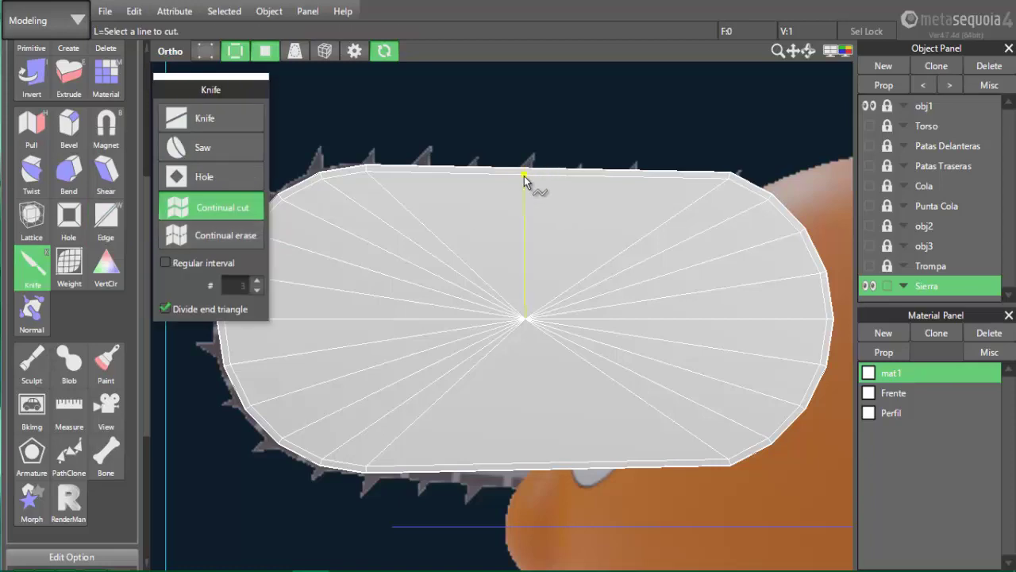
{"action": "left_click", "coordinate": [527, 178]}
{"action": "left_click", "coordinate": [529, 480]}
{"action": "left_click", "coordinate": [623, 474]}
{"action": "left_click", "coordinate": [444, 470]}
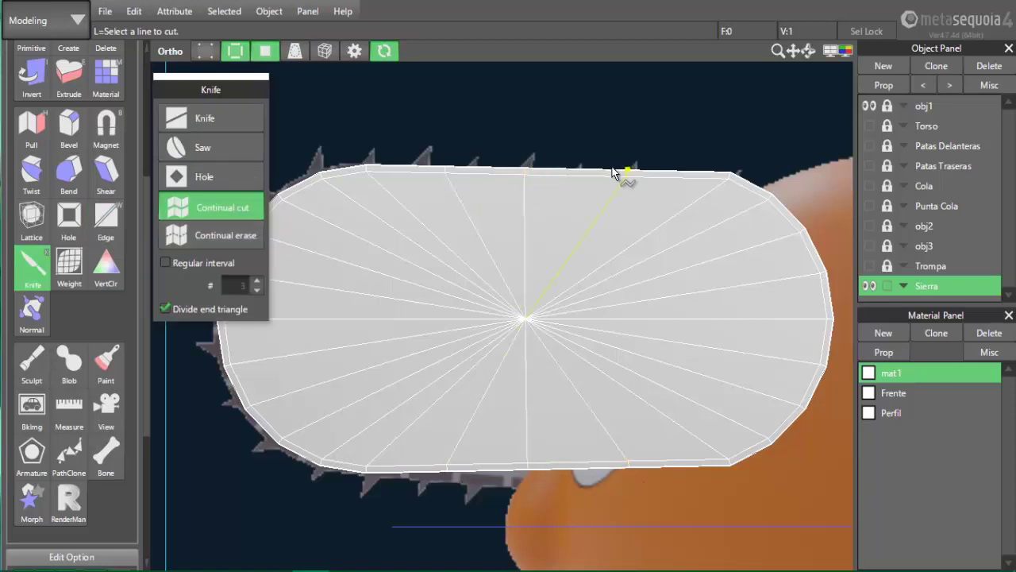
{"action": "left_click", "coordinate": [620, 170]}
Cut the remaining wide segments of the blade's straight sides with further continual Knife cuts
{"action": "left_click", "coordinate": [675, 172]}
{"action": "left_click", "coordinate": [563, 169]}
{"action": "left_click", "coordinate": [486, 168]}
{"action": "left_click", "coordinate": [406, 167]}
{"action": "left_click", "coordinate": [406, 470]}
{"action": "scroll", "coordinate": [421, 495], "scroll_direction": "down", "scroll_amount": 5}
{"action": "mouse_move", "coordinate": [421, 495]}
{"action": "right_mouse_down"}
{"action": "mouse_move", "coordinate": [443, 554]}
{"action": "mouse_move", "coordinate": [422, 495]}
{"action": "right_mouse_up"}
{"action": "scroll", "coordinate": [453, 481], "scroll_direction": "up", "scroll_amount": 5}
{"action": "middle_click_drag", "start_coordinate": [419, 503], "coordinate": [490, 498]}
{"action": "right_click_drag", "start_coordinate": [490, 498], "coordinate": [556, 524]}
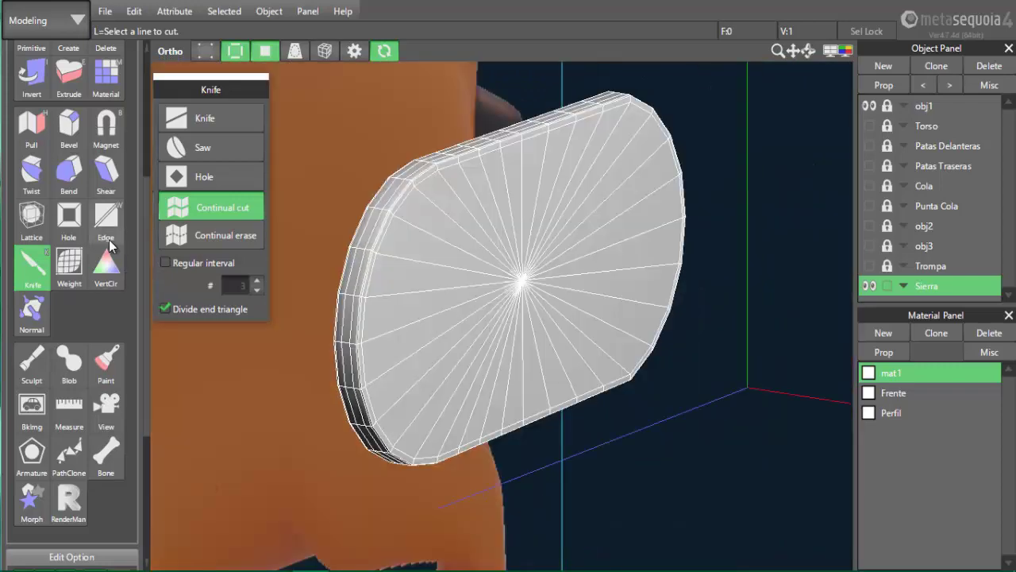
{"action": "scroll", "coordinate": [108, 243], "scroll_direction": "up", "scroll_amount": 5}
{"action": "left_click", "coordinate": [32, 134]}
{"action": "left_click", "coordinate": [202, 177]}
{"action": "scroll", "coordinate": [382, 126], "scroll_direction": "up", "scroll_amount": 5}
{"action": "middle_click_drag", "start_coordinate": [382, 126], "coordinate": [791, 225]}
{"action": "left_click", "coordinate": [207, 263]}
{"action": "scroll", "coordinate": [79, 318], "scroll_direction": "down", "scroll_amount": 5}
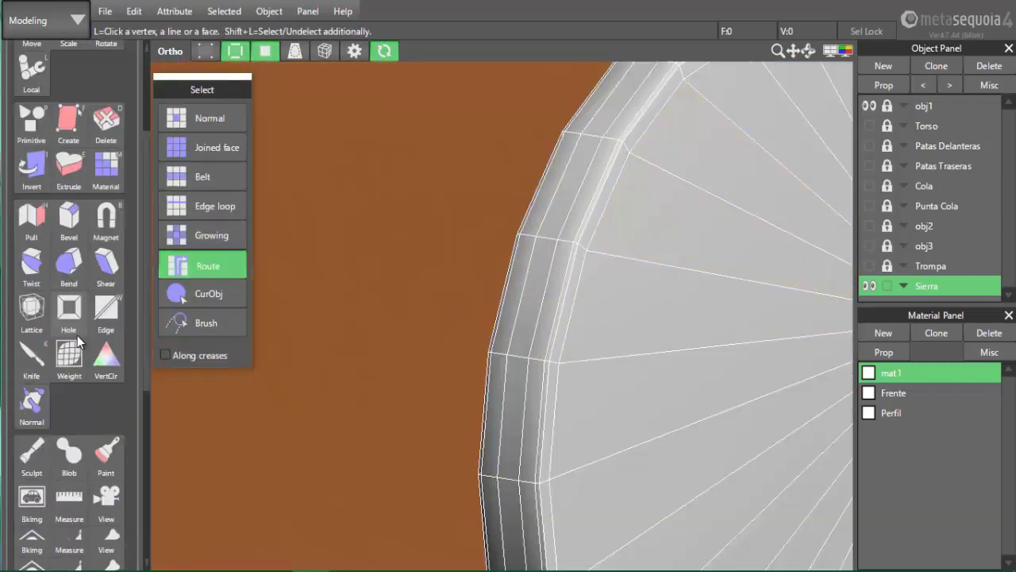
{"action": "left_click", "coordinate": [202, 177]}
{"action": "scroll", "coordinate": [571, 194], "scroll_direction": "up", "scroll_amount": 2}
{"action": "left_click", "coordinate": [571, 196]}
{"action": "scroll", "coordinate": [723, 474], "scroll_direction": "down", "scroll_amount": 7}
{"action": "right_click_drag", "start_coordinate": [723, 473], "coordinate": [481, 512]}
{"action": "left_click", "coordinate": [216, 123]}
{"action": "left_click", "coordinate": [365, 533]}
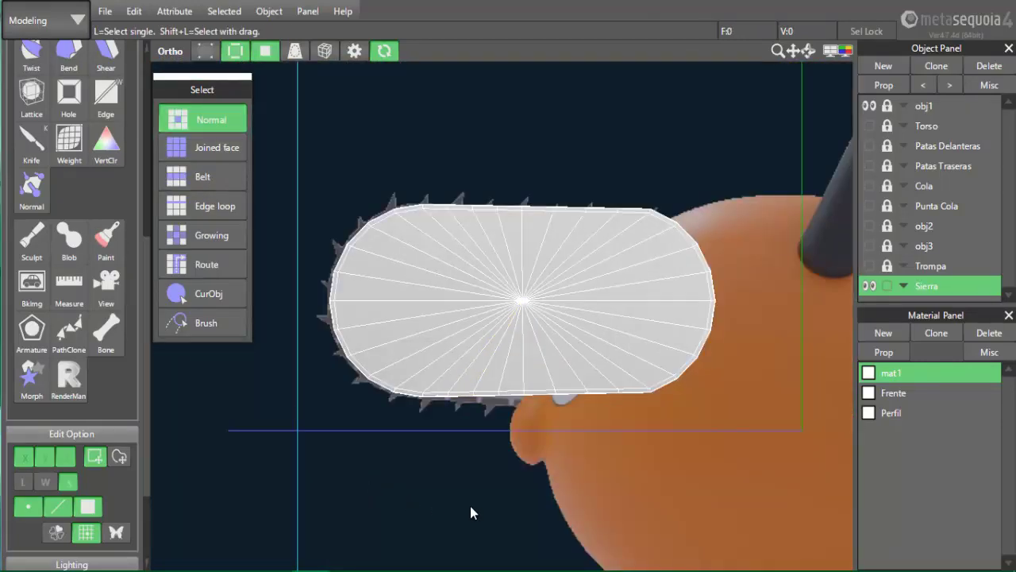
{"action": "middle_click_drag", "start_coordinate": [564, 496], "coordinate": [539, 464]}
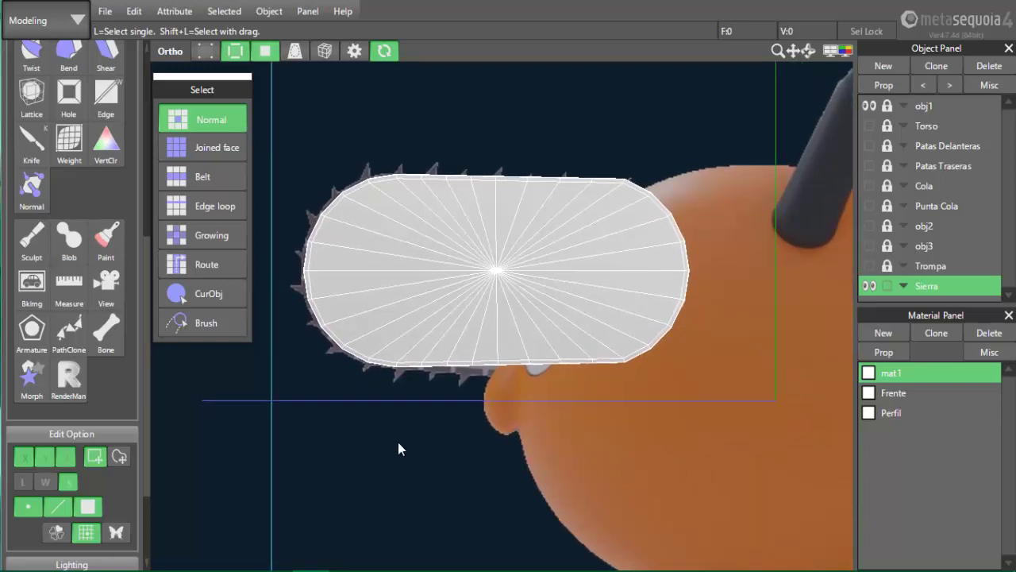
Add a new object and choose the box primitive for it
{"action": "scroll", "coordinate": [97, 183], "scroll_direction": "up", "scroll_amount": 5}
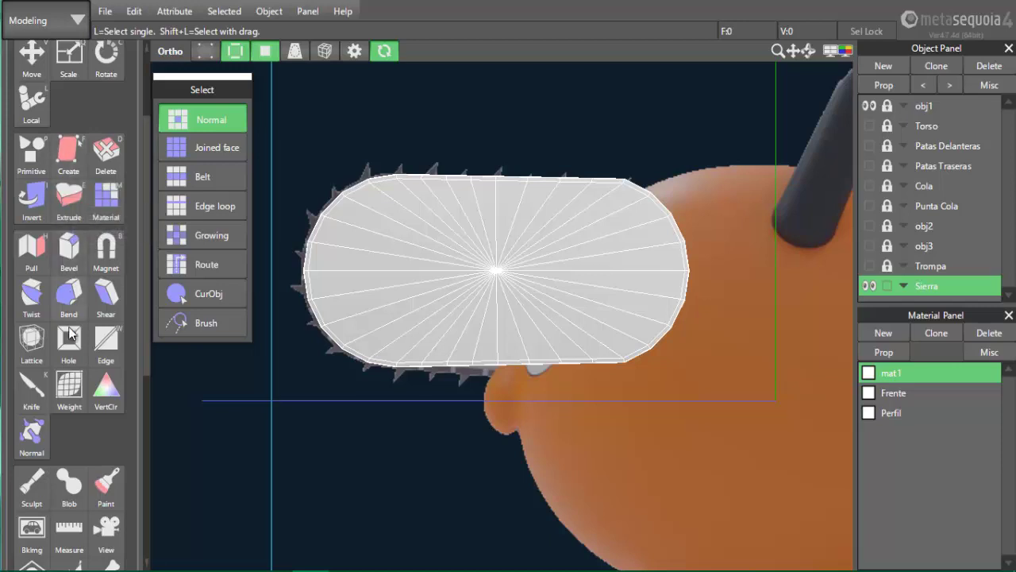
{"action": "scroll", "coordinate": [68, 225], "scroll_direction": "up", "scroll_amount": 3}
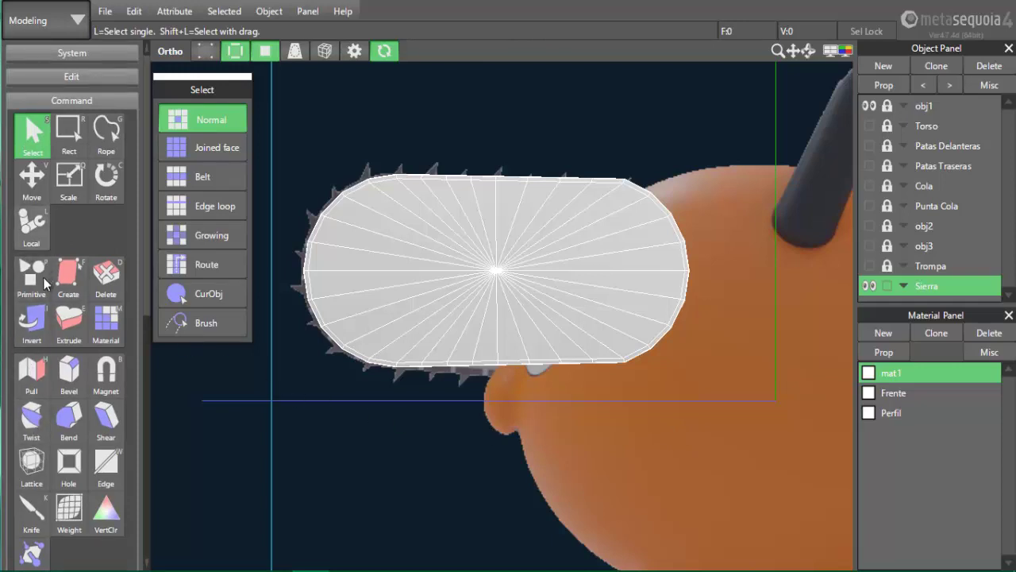
{"action": "left_click", "coordinate": [882, 68]}
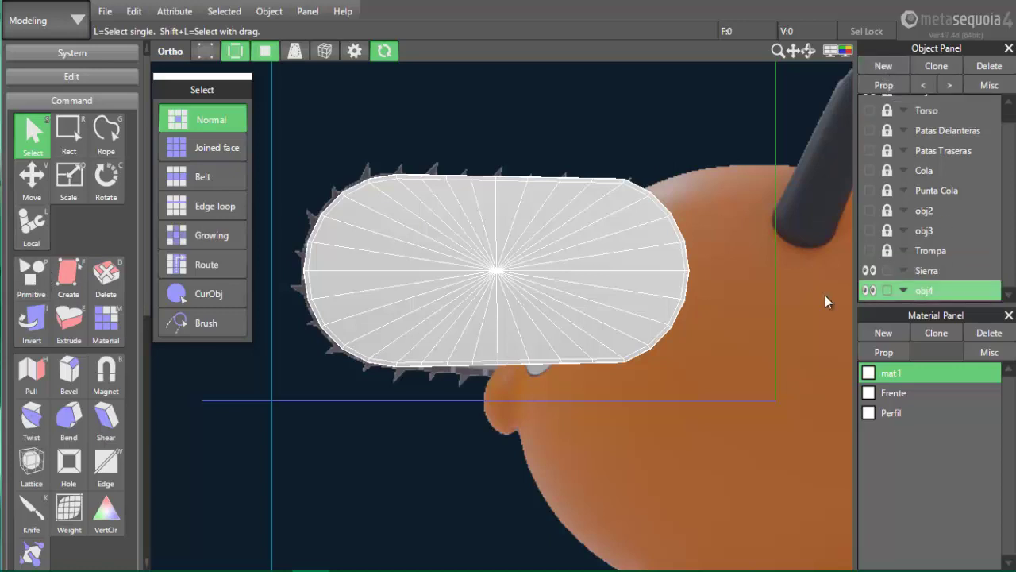
{"action": "left_click", "coordinate": [31, 296]}
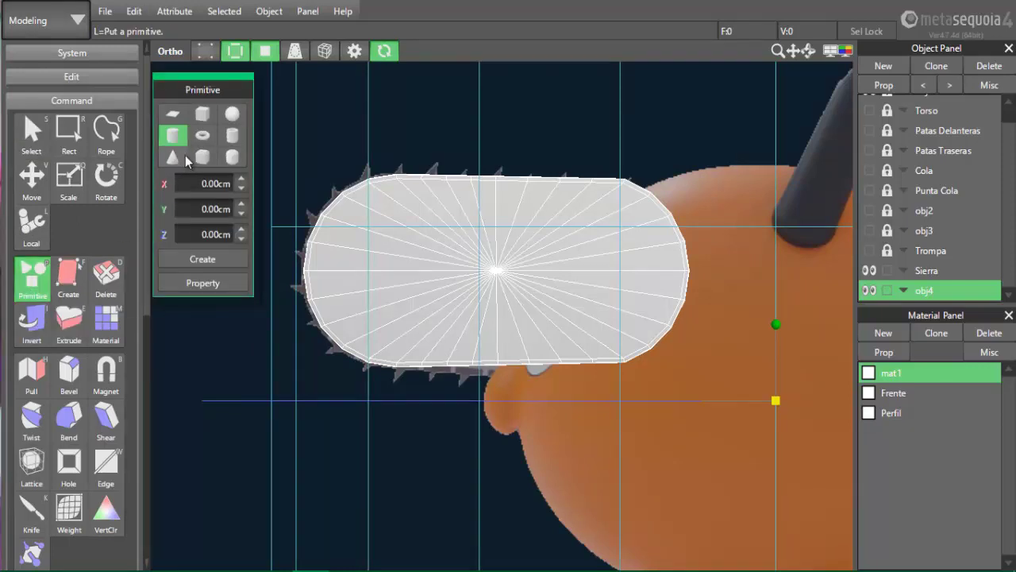
{"action": "left_click", "coordinate": [203, 116]}
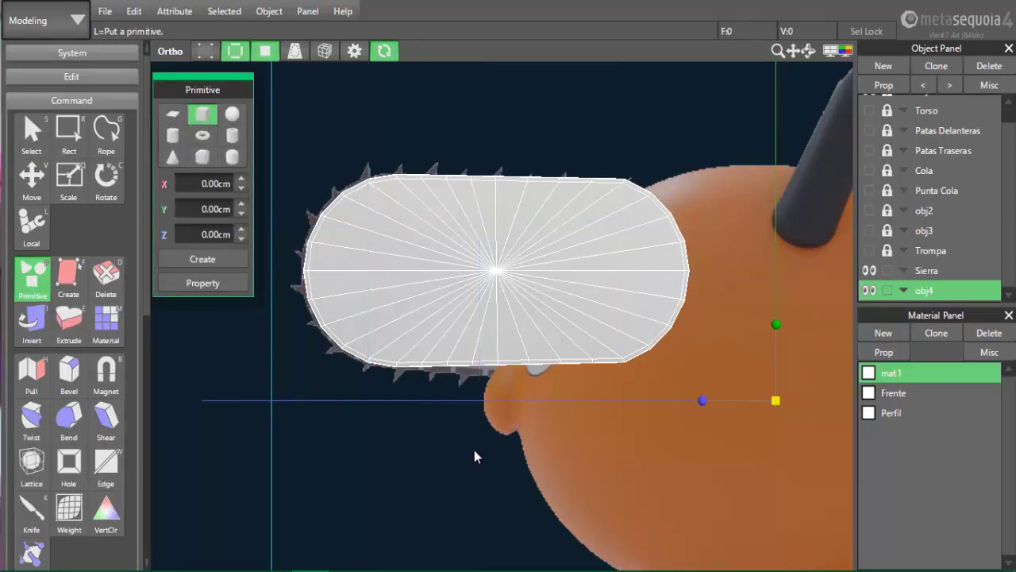
Scale the box primitive uniformly to about 1.62 cm
{"action": "scroll", "coordinate": [546, 505], "scroll_direction": "down", "scroll_amount": 3}
{"action": "left_click", "coordinate": [575, 493]}
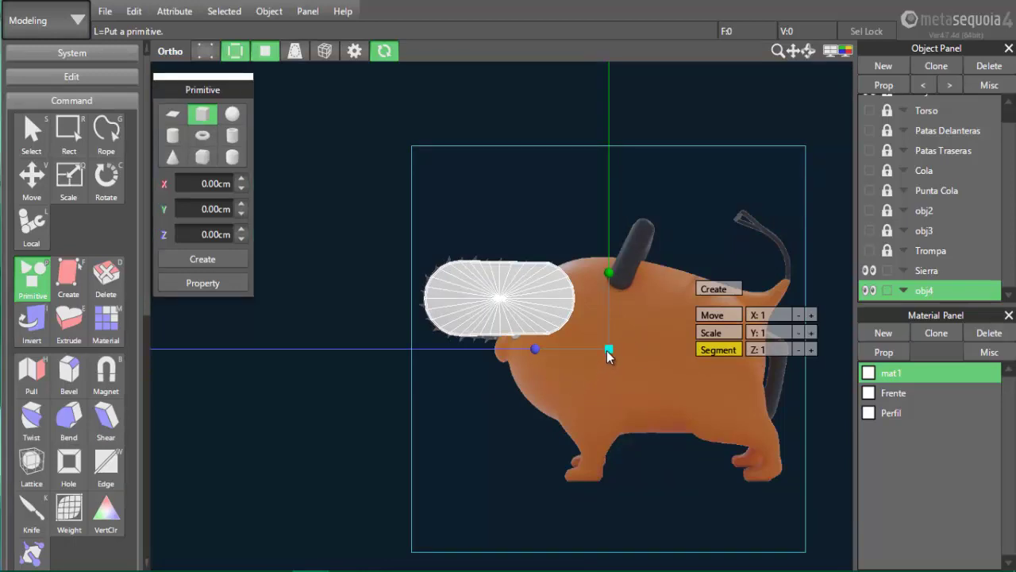
{"action": "left_click", "coordinate": [726, 334]}
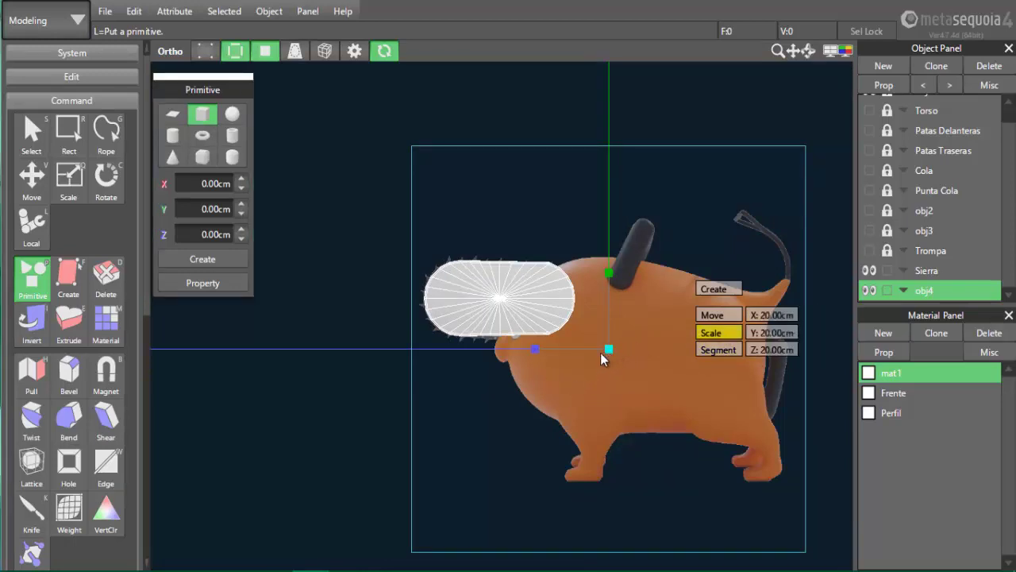
{"action": "left_click_drag", "start_coordinate": [601, 359], "coordinate": [232, 396]}
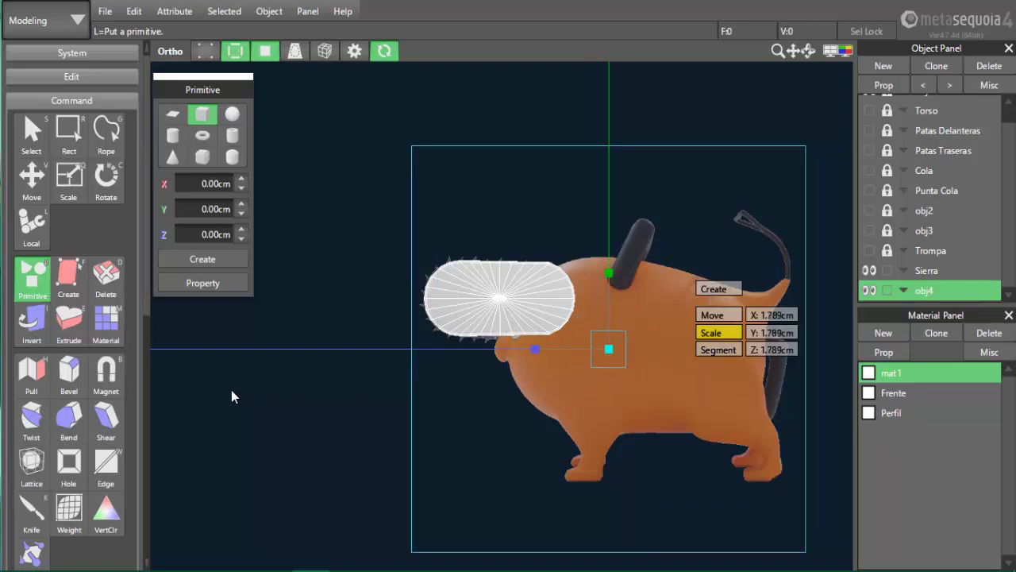
{"action": "scroll", "coordinate": [647, 425], "scroll_direction": "up", "scroll_amount": 2}
{"action": "middle_click_drag", "start_coordinate": [722, 450], "coordinate": [547, 406]}
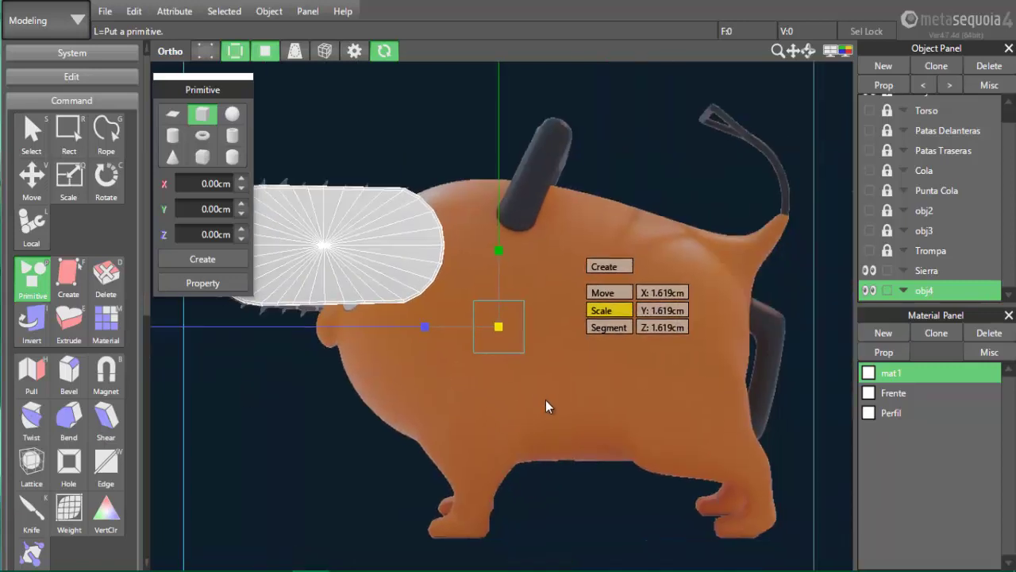
{"action": "scroll", "coordinate": [547, 405], "scroll_direction": "up", "scroll_amount": 5}
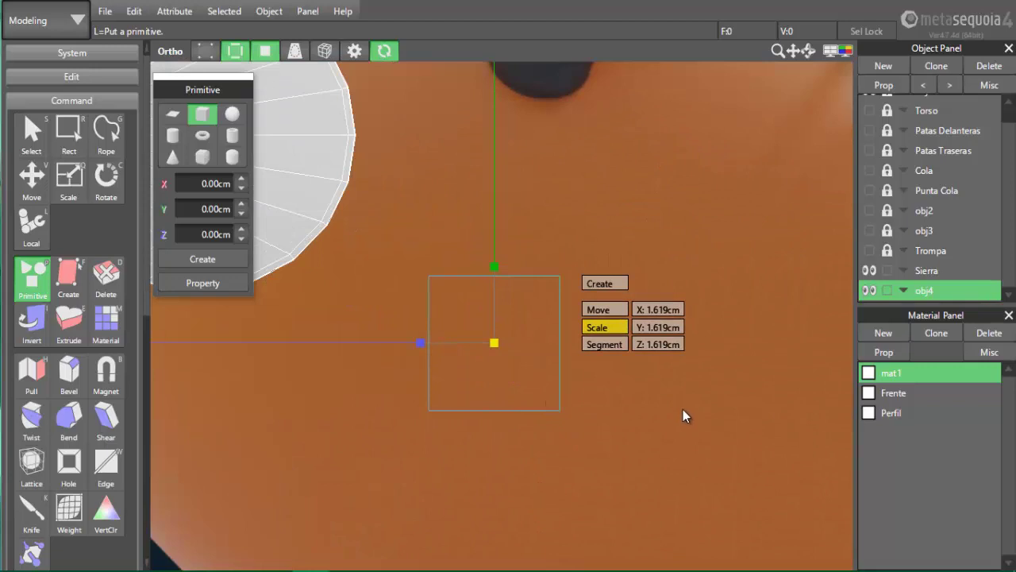
Divide the box primitive into 2 segments along X, Y and Z and create it
{"action": "left_click", "coordinate": [616, 346]}
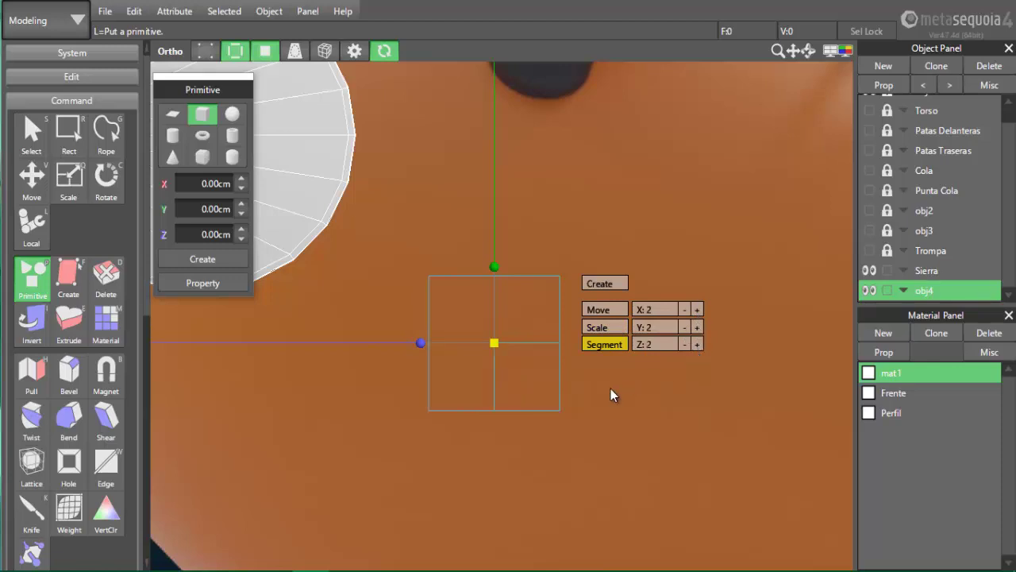
{"action": "key", "text": "Return"}
{"action": "key", "text": "v"}
{"action": "middle_click_drag", "start_coordinate": [601, 244], "coordinate": [664, 346]}
{"action": "scroll", "coordinate": [664, 345], "scroll_direction": "down", "scroll_amount": 2}
{"action": "scroll", "coordinate": [674, 405], "scroll_direction": "up", "scroll_amount": 2}
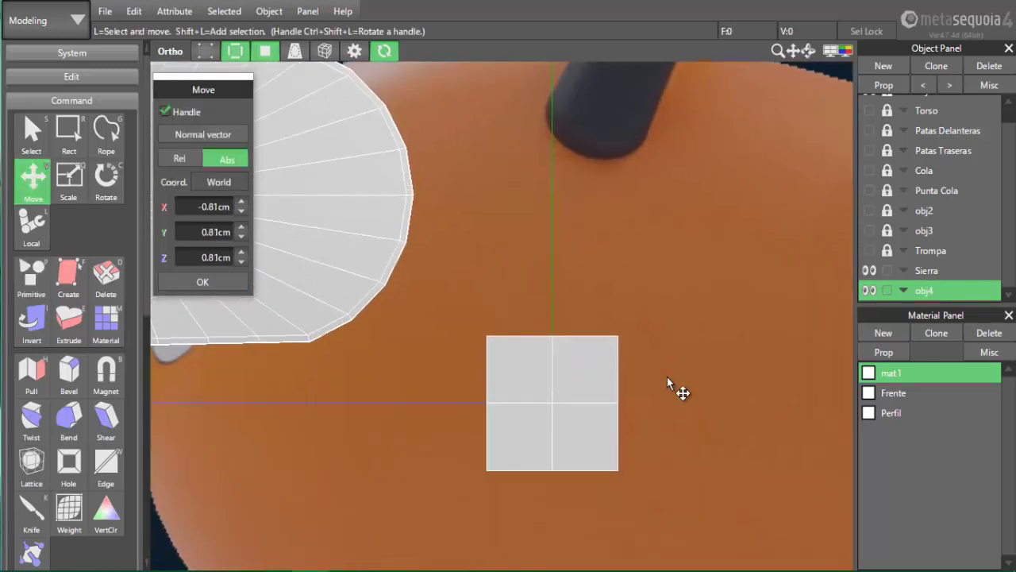
{"action": "scroll", "coordinate": [675, 389], "scroll_direction": "down", "scroll_amount": 2}
Join the box's upper vertices into a single apex to form a pointed tooth
{"action": "key", "text": "k"}
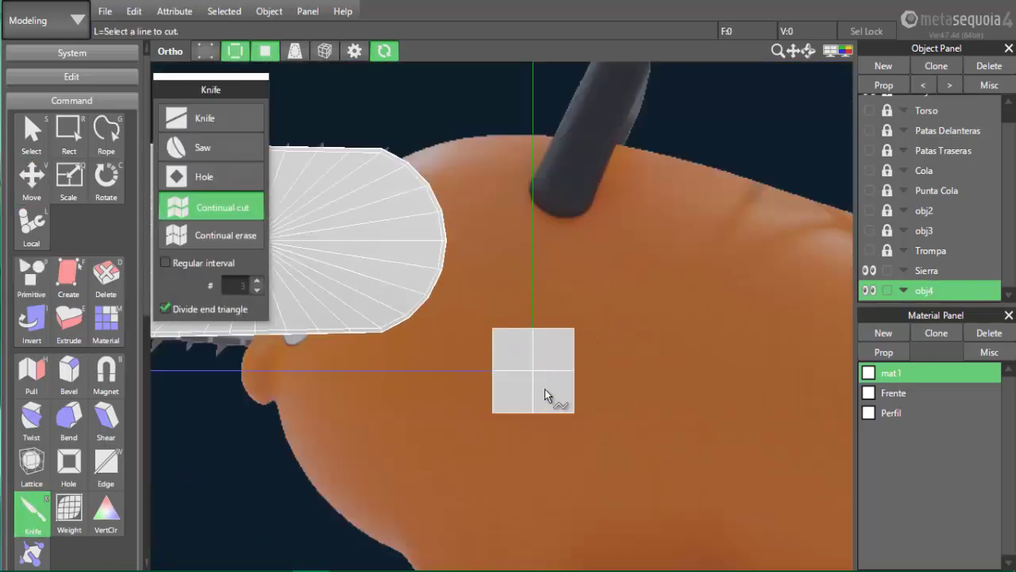
{"action": "scroll", "coordinate": [606, 414], "scroll_direction": "up", "scroll_amount": 2}
{"action": "left_click", "coordinate": [50, 190]}
{"action": "left_click_drag", "start_coordinate": [409, 255], "coordinate": [511, 320]}
{"action": "key", "text": "ctrl+j"}
{"action": "right_click_drag", "start_coordinate": [513, 322], "coordinate": [608, 381]}
{"action": "left_click_drag", "start_coordinate": [580, 238], "coordinate": [435, 287]}
{"action": "key", "text": "ctrl+j"}
Narrow the tooth's body by shifting its front and middle vertices rearward, and offset the apex rearward
{"action": "left_click_drag", "start_coordinate": [385, 312], "coordinate": [508, 469]}
{"action": "left_click_drag", "start_coordinate": [385, 374], "coordinate": [417, 376]}
{"action": "left_click_drag", "start_coordinate": [477, 321], "coordinate": [427, 418]}
{"action": "left_click_drag", "start_coordinate": [386, 377], "coordinate": [420, 376]}
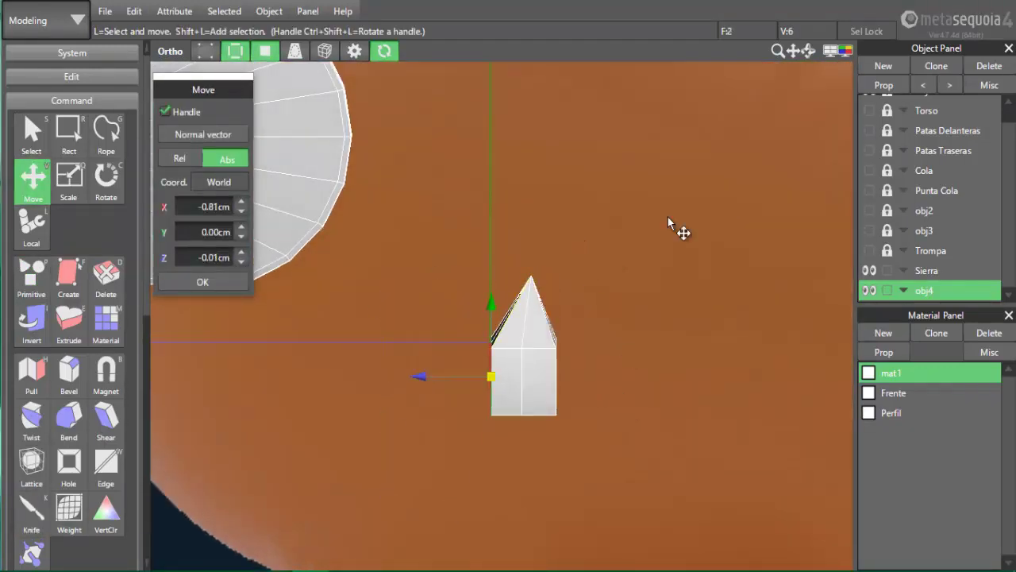
{"action": "left_click_drag", "start_coordinate": [603, 236], "coordinate": [468, 292]}
{"action": "left_click_drag", "start_coordinate": [461, 276], "coordinate": [469, 276]}
Scale the whole tooth along X to a factor of about 0.24
{"action": "right_click_drag", "start_coordinate": [563, 476], "coordinate": [324, 440]}
{"action": "key", "text": "ctrl+a"}
{"action": "key", "text": "q"}
{"action": "left_click_drag", "start_coordinate": [450, 323], "coordinate": [231, 311]}
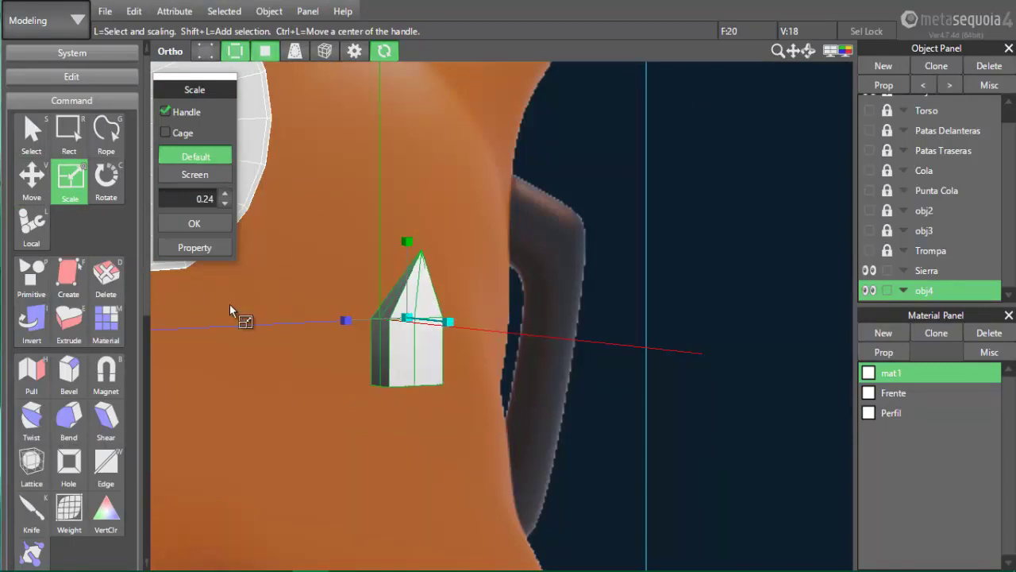
Hide the Sierra object, scale the tooth down further in the front view and adjust its height slightly
{"action": "left_click", "coordinate": [870, 271]}
{"action": "key", "text": "F1"}
{"action": "middle_click_drag", "start_coordinate": [238, 294], "coordinate": [482, 251]}
{"action": "left_click_drag", "start_coordinate": [494, 301], "coordinate": [424, 309]}
{"action": "left_click_drag", "start_coordinate": [421, 301], "coordinate": [333, 314]}
{"action": "scroll", "coordinate": [521, 331], "scroll_direction": "up", "scroll_amount": 3}
{"action": "middle_click_drag", "start_coordinate": [521, 332], "coordinate": [630, 447]}
{"action": "key", "text": "v"}
{"action": "mouse_move", "coordinate": [471, 330]}
{"action": "left_mouse_down"}
{"action": "mouse_move", "coordinate": [470, 120]}
{"action": "mouse_move", "coordinate": [471, 325]}
{"action": "left_mouse_up"}
Rotate the tooth 180 degrees in the side view so that it points downward
{"action": "key", "text": "F2"}
{"action": "scroll", "coordinate": [624, 333], "scroll_direction": "down", "scroll_amount": 4}
{"action": "scroll", "coordinate": [716, 338], "scroll_direction": "up", "scroll_amount": 4}
{"action": "middle_click_drag", "start_coordinate": [694, 442], "coordinate": [400, 397]}
{"action": "key", "text": "c"}
{"action": "left_click", "coordinate": [584, 211]}
{"action": "type", "text": "18"}
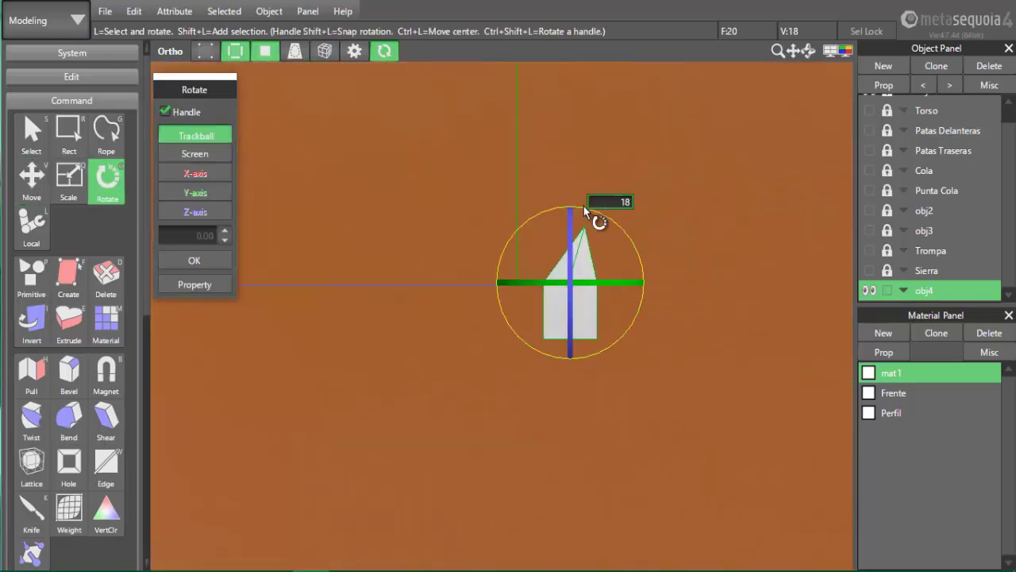
{"action": "type", "text": "0"}
{"action": "key", "text": "Return"}
Move the tooth forward to just below the reference saw's lower edge
{"action": "scroll", "coordinate": [758, 332], "scroll_direction": "down", "scroll_amount": 4}
{"action": "key", "text": "v"}
{"action": "left_click_drag", "start_coordinate": [622, 320], "coordinate": [257, 320]}
{"action": "scroll", "coordinate": [365, 321], "scroll_direction": "up", "scroll_amount": 4}
{"action": "middle_click_drag", "start_coordinate": [366, 321], "coordinate": [690, 392]}
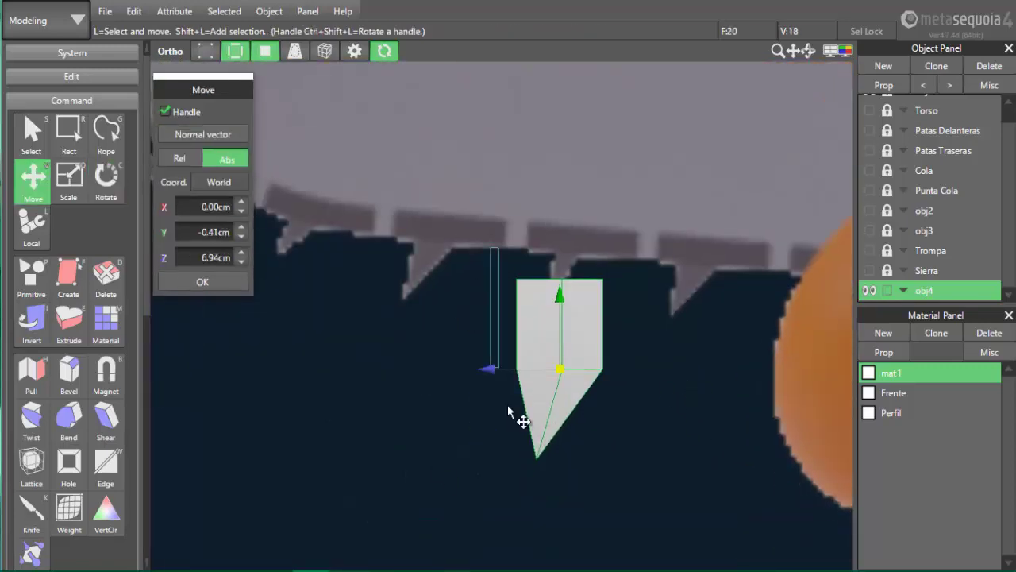
Slant the tooth's front side by moving its front and middle vertices rearward in the side view
{"action": "left_click_drag", "start_coordinate": [508, 411], "coordinate": [531, 412]}
{"action": "left_click_drag", "start_coordinate": [444, 324], "coordinate": [459, 327]}
{"action": "left_click_drag", "start_coordinate": [509, 266], "coordinate": [573, 294]}
{"action": "left_click_drag", "start_coordinate": [479, 280], "coordinate": [503, 280]}
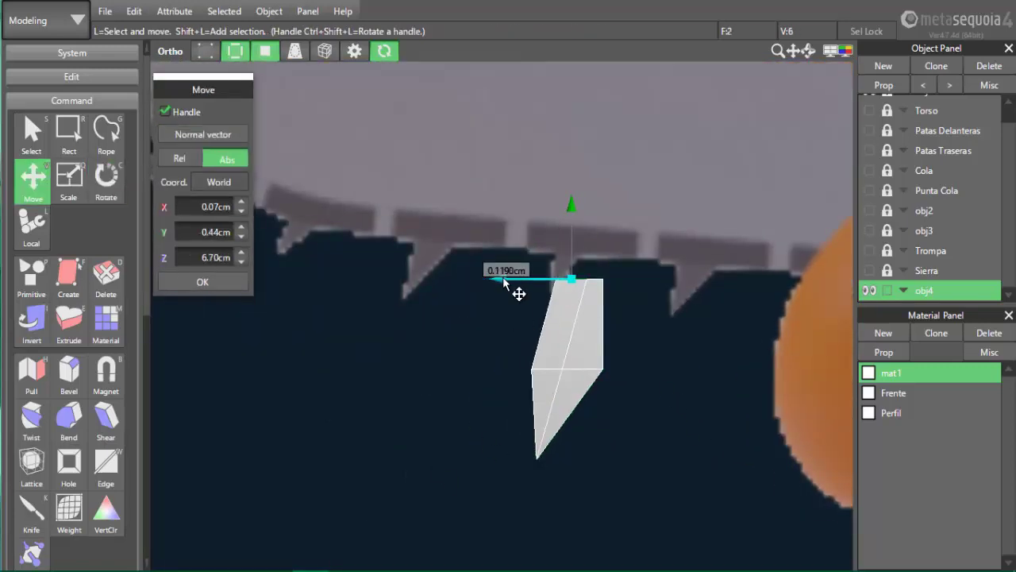
{"action": "left_click_drag", "start_coordinate": [540, 404], "coordinate": [500, 345]}
{"action": "left_click_drag", "start_coordinate": [462, 373], "coordinate": [474, 376]}
Raise the tooth's middle row of vertices to lengthen the pointed tip
{"action": "left_click_drag", "start_coordinate": [669, 441], "coordinate": [501, 337]}
{"action": "left_click_drag", "start_coordinate": [576, 300], "coordinate": [577, 265]}
{"action": "left_click", "coordinate": [595, 363]}
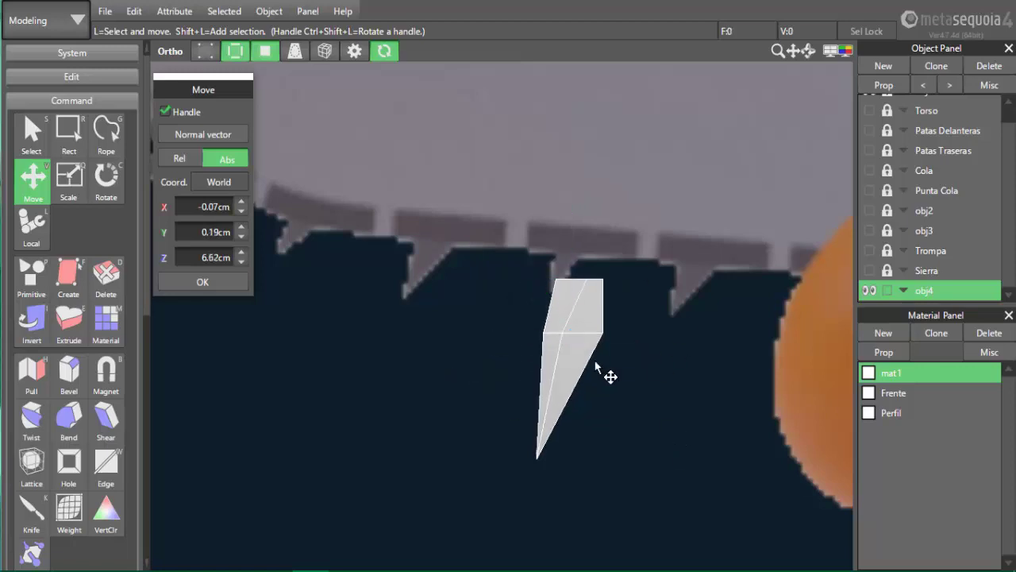
Scale the whole tooth down and move it onto the reference tooth just in front of the snout
{"action": "key", "text": "ctrl+a"}
{"action": "left_click_drag", "start_coordinate": [570, 390], "coordinate": [683, 390]}
{"action": "left_click", "coordinate": [769, 241]}
{"action": "key", "text": "ctrl+a"}
{"action": "mouse_move", "coordinate": [683, 293]}
{"action": "left_mouse_down"}
{"action": "mouse_move", "coordinate": [685, 175]}
{"action": "mouse_move", "coordinate": [678, 303]}
{"action": "left_mouse_up"}
{"action": "key", "text": "q"}
{"action": "key", "text": "v"}
Shift the tooth's rear vertices rearward and nudge the whole tooth into place on the reference
{"action": "scroll", "coordinate": [717, 349], "scroll_direction": "up", "scroll_amount": 5}
{"action": "middle_click_drag", "start_coordinate": [684, 389], "coordinate": [618, 404]}
{"action": "left_click_drag", "start_coordinate": [659, 262], "coordinate": [565, 155]}
{"action": "left_click_drag", "start_coordinate": [530, 202], "coordinate": [549, 211]}
{"action": "scroll", "coordinate": [680, 227], "scroll_direction": "down", "scroll_amount": 2}
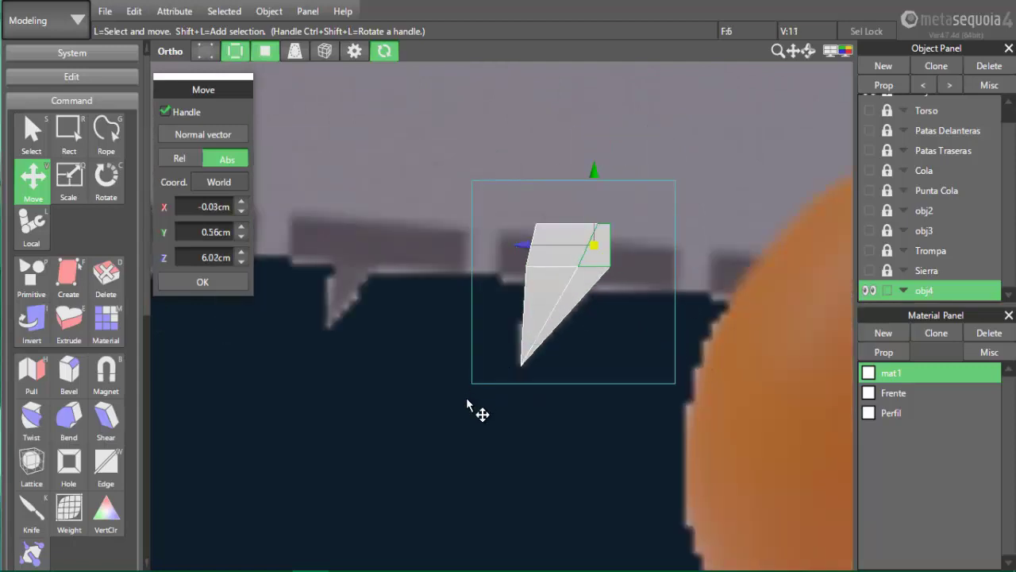
{"action": "key", "text": "ctrl+a"}
{"action": "left_click_drag", "start_coordinate": [494, 300], "coordinate": [498, 304]}
{"action": "left_click", "coordinate": [545, 420]}
Check the tooth's thickness and position against the front reference, and return to the side view
{"action": "right_click_drag", "start_coordinate": [569, 432], "coordinate": [591, 433]}
{"action": "key", "text": "F1"}
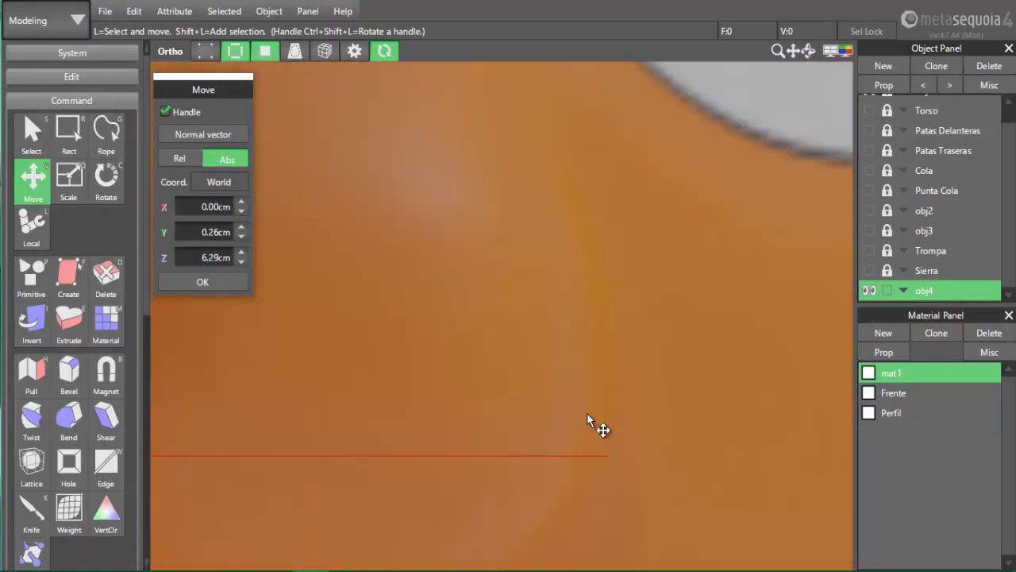
{"action": "scroll", "coordinate": [586, 416], "scroll_direction": "down", "scroll_amount": 5}
{"action": "middle_click_drag", "start_coordinate": [497, 420], "coordinate": [539, 420]}
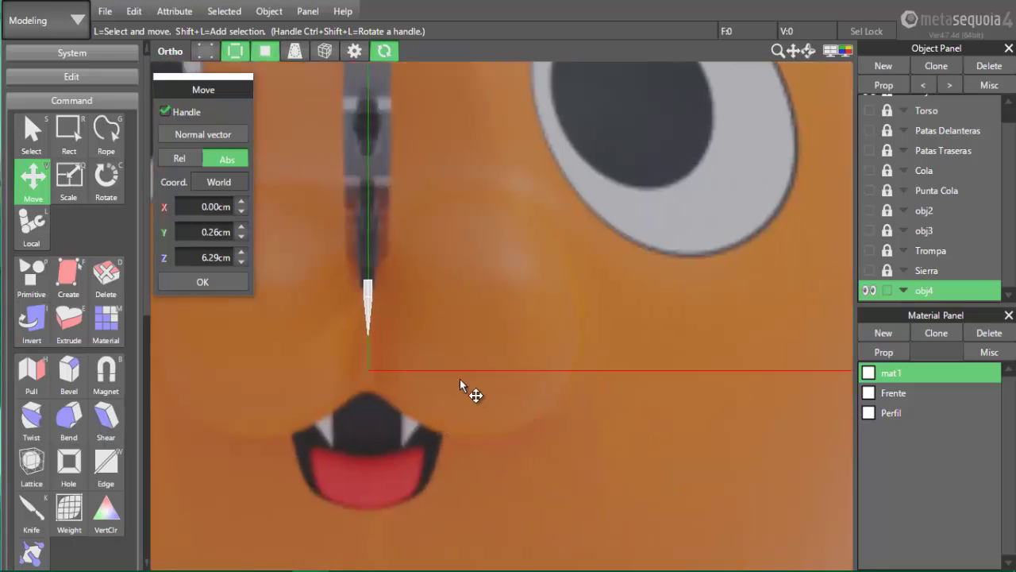
{"action": "mouse_move", "coordinate": [466, 390]}
{"action": "right_mouse_down"}
{"action": "mouse_move", "coordinate": [422, 370]}
{"action": "mouse_move", "coordinate": [472, 372]}
{"action": "right_mouse_up"}
{"action": "key", "text": "F2"}
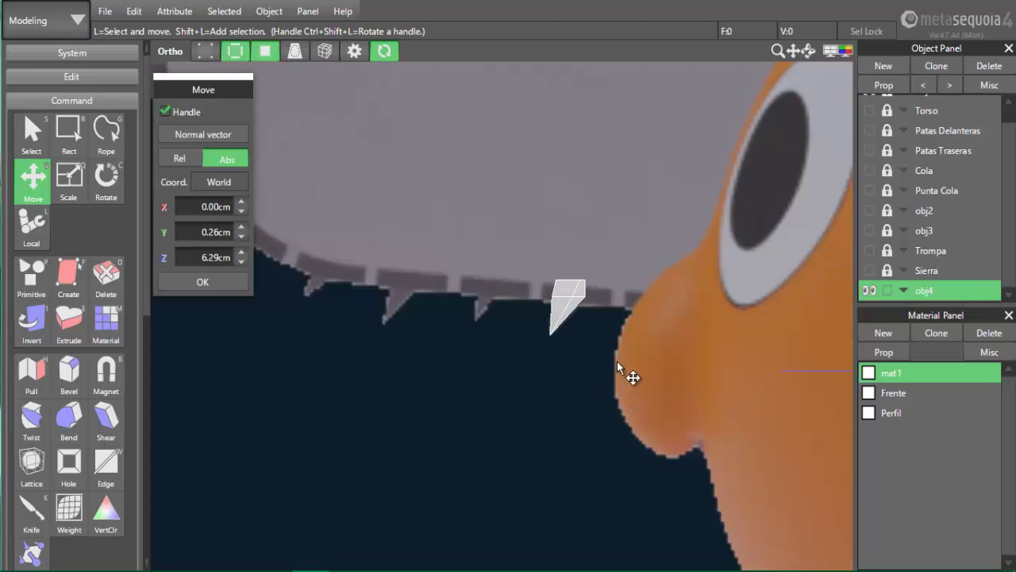
Select the whole tooth and move it to the world origin, at about Y -0.18 cm and Z 0.13 cm
{"action": "scroll", "coordinate": [621, 370], "scroll_direction": "down", "scroll_amount": 3}
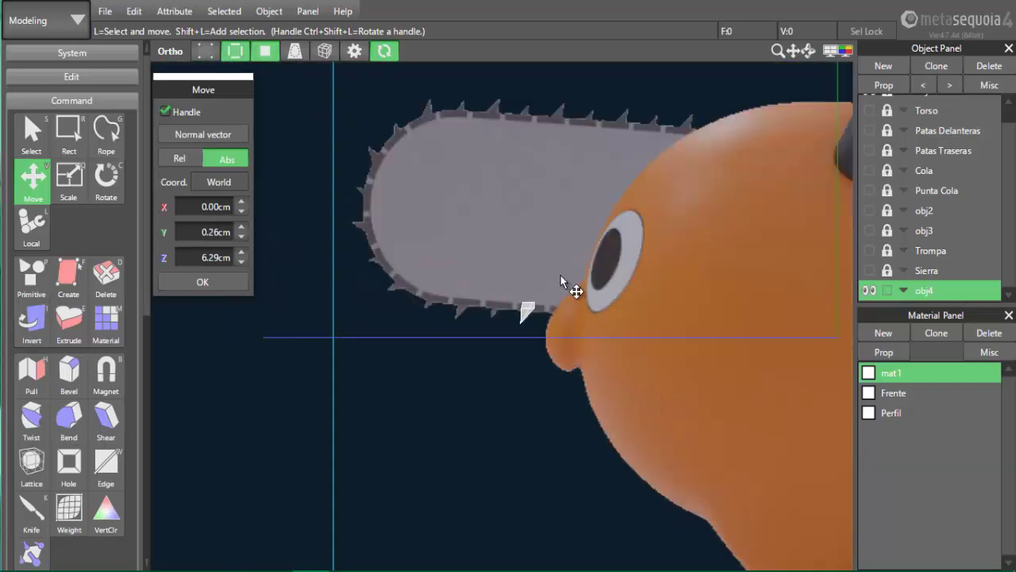
{"action": "left_click_drag", "start_coordinate": [552, 278], "coordinate": [472, 354]}
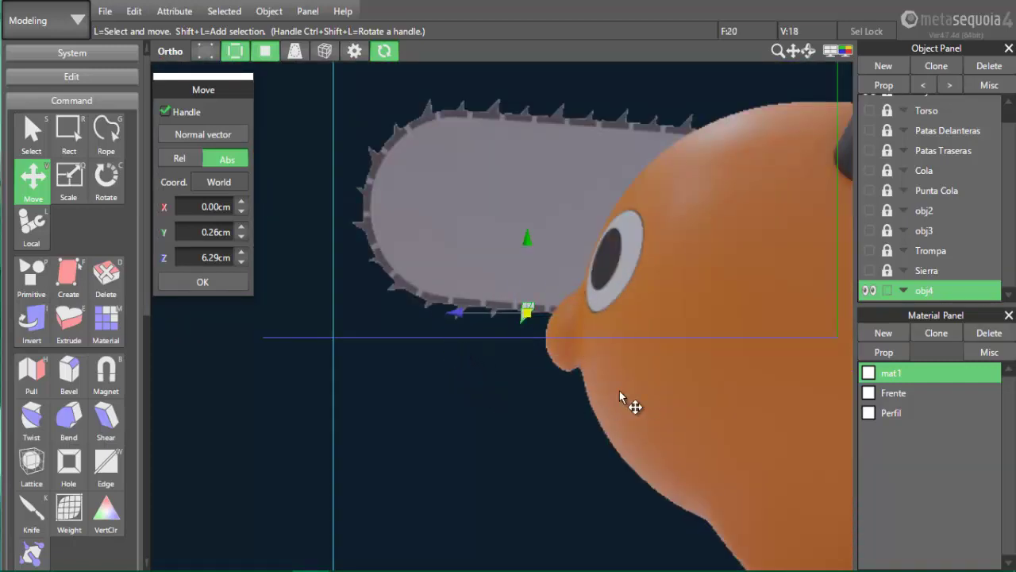
{"action": "middle_click_drag", "start_coordinate": [624, 404], "coordinate": [481, 424]}
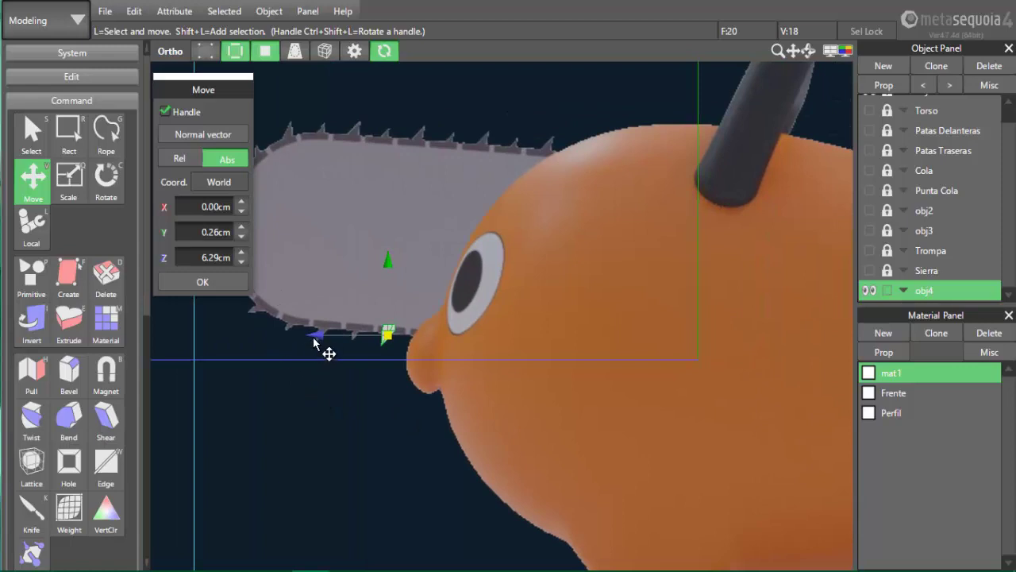
{"action": "left_click_drag", "start_coordinate": [314, 340], "coordinate": [653, 374]}
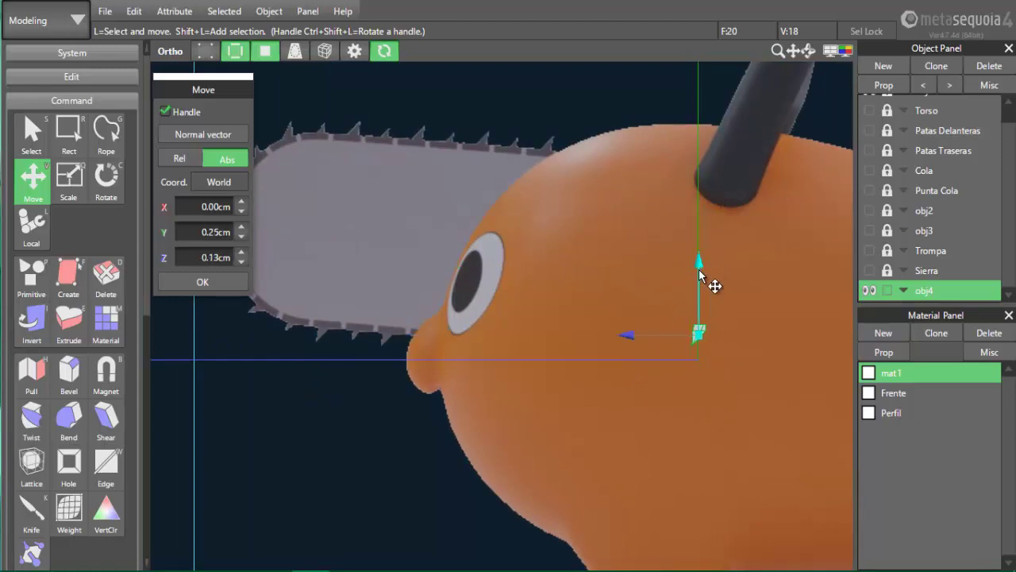
{"action": "left_click_drag", "start_coordinate": [700, 275], "coordinate": [699, 287]}
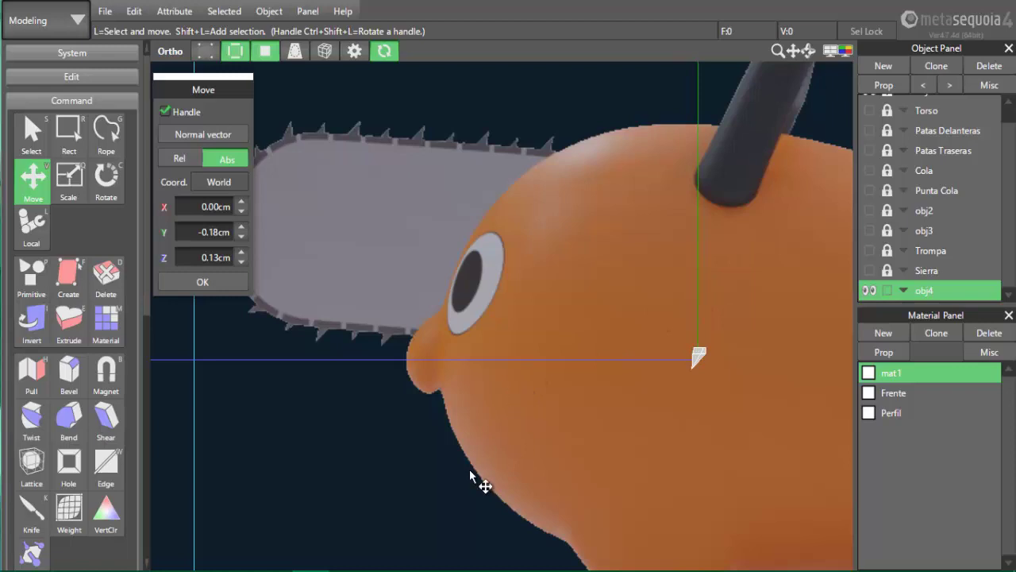
Set up a path clone of the selected tooth using interval spacing, and show the Sierra blade as a guide
{"action": "left_click_drag", "start_coordinate": [763, 309], "coordinate": [621, 383]}
{"action": "scroll", "coordinate": [94, 450], "scroll_direction": "down", "scroll_amount": 5}
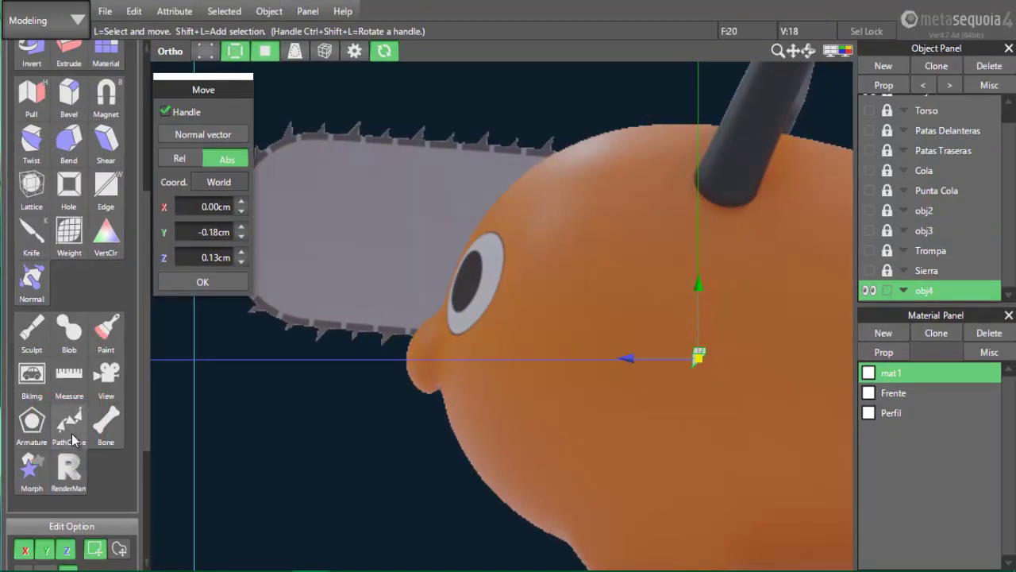
{"action": "left_click", "coordinate": [69, 429]}
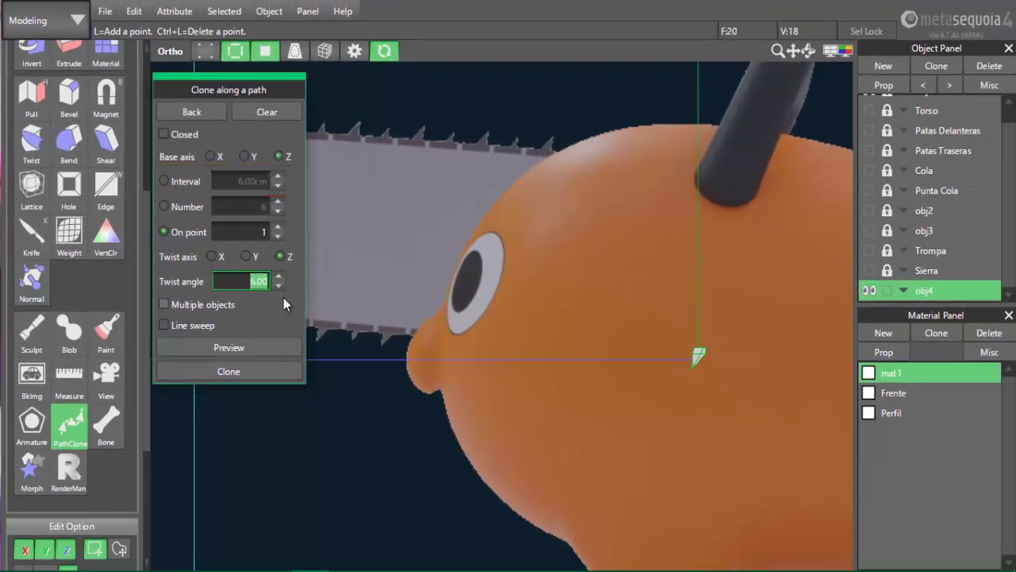
{"action": "left_click", "coordinate": [163, 181]}
{"action": "scroll", "coordinate": [429, 262], "scroll_direction": "down", "scroll_amount": 2}
{"action": "middle_click_drag", "start_coordinate": [476, 264], "coordinate": [500, 250]}
{"action": "right_click_drag", "start_coordinate": [500, 397], "coordinate": [484, 456]}
{"action": "left_click", "coordinate": [869, 270]}
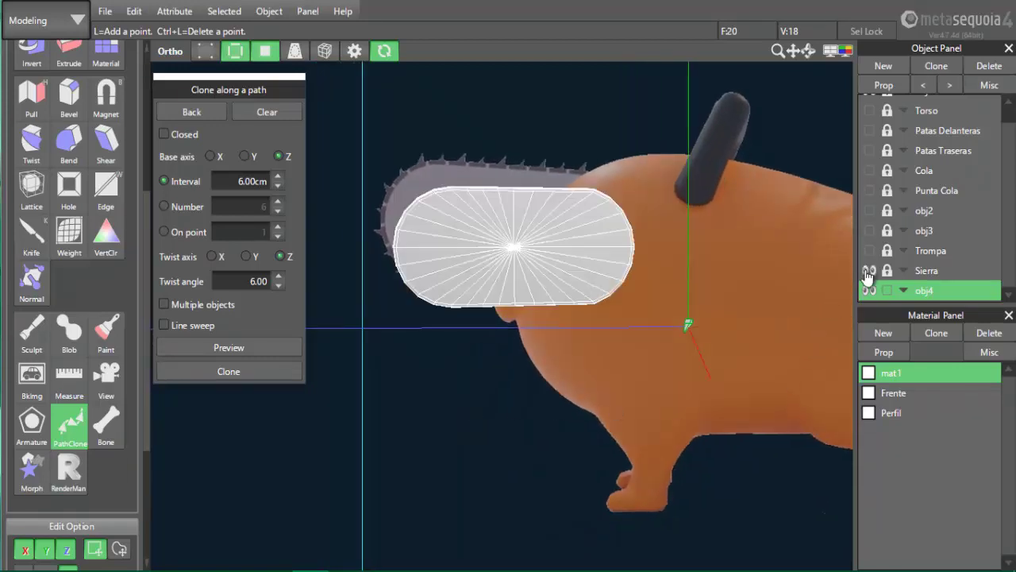
Try tracing a clone path around the Sierra blade's outline at the 6.00 cm interval, preview the copies, and clear the path
{"action": "scroll", "coordinate": [543, 398], "scroll_direction": "up", "scroll_amount": 3}
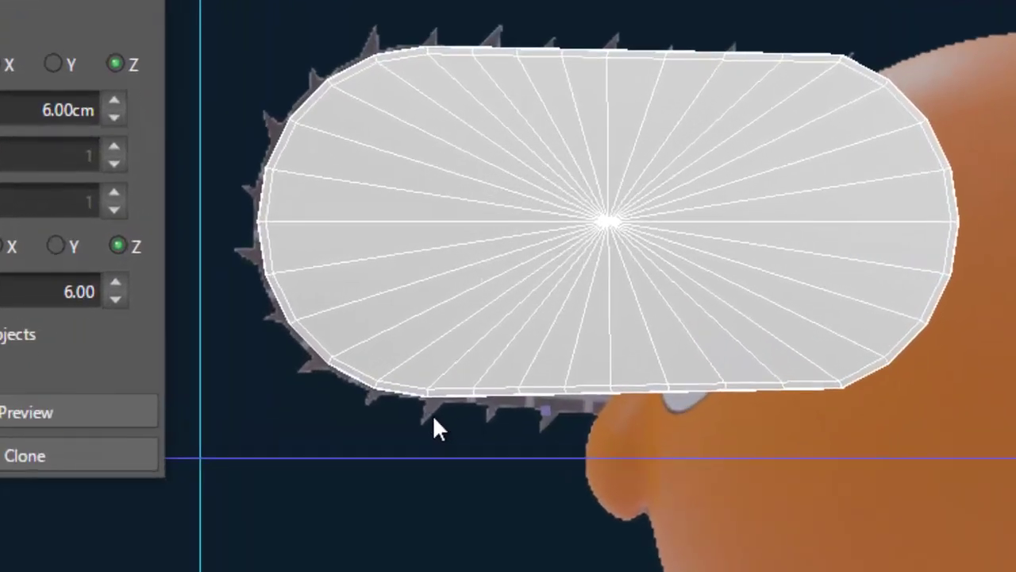
{"action": "left_click", "coordinate": [438, 409]}
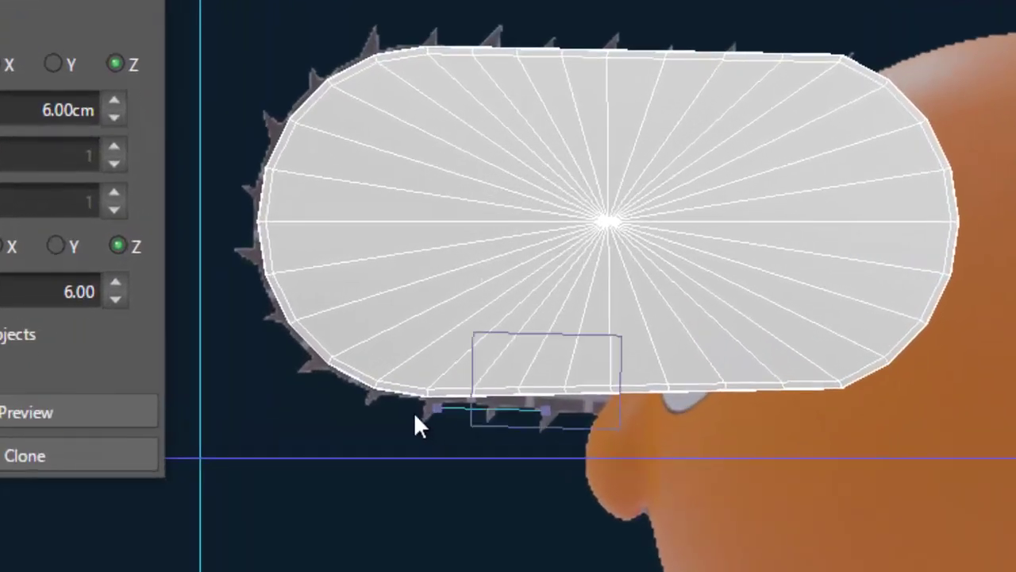
{"action": "left_click", "coordinate": [336, 390]}
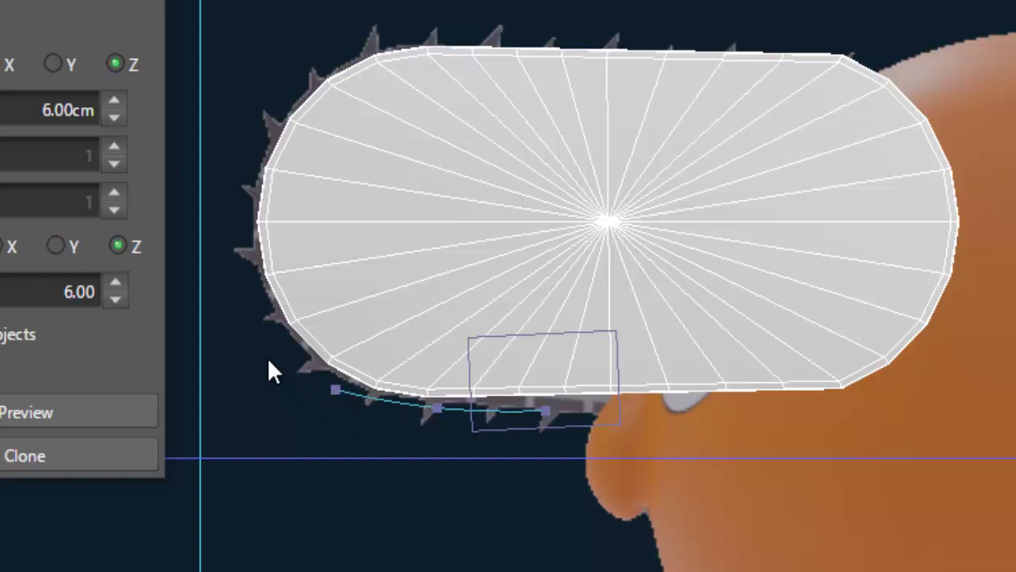
{"action": "left_click", "coordinate": [262, 309]}
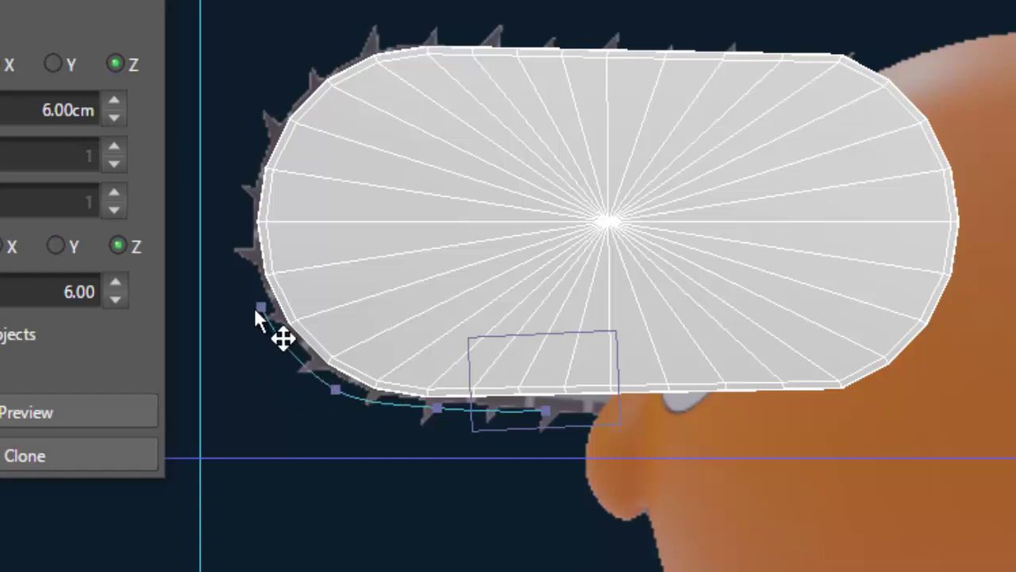
{"action": "left_click", "coordinate": [240, 184]}
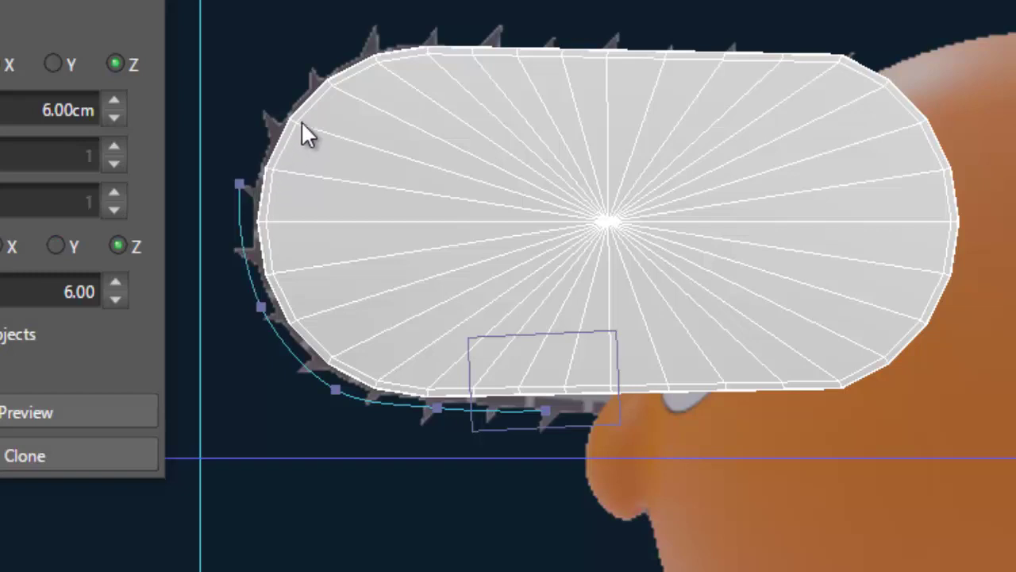
{"action": "left_click", "coordinate": [299, 85]}
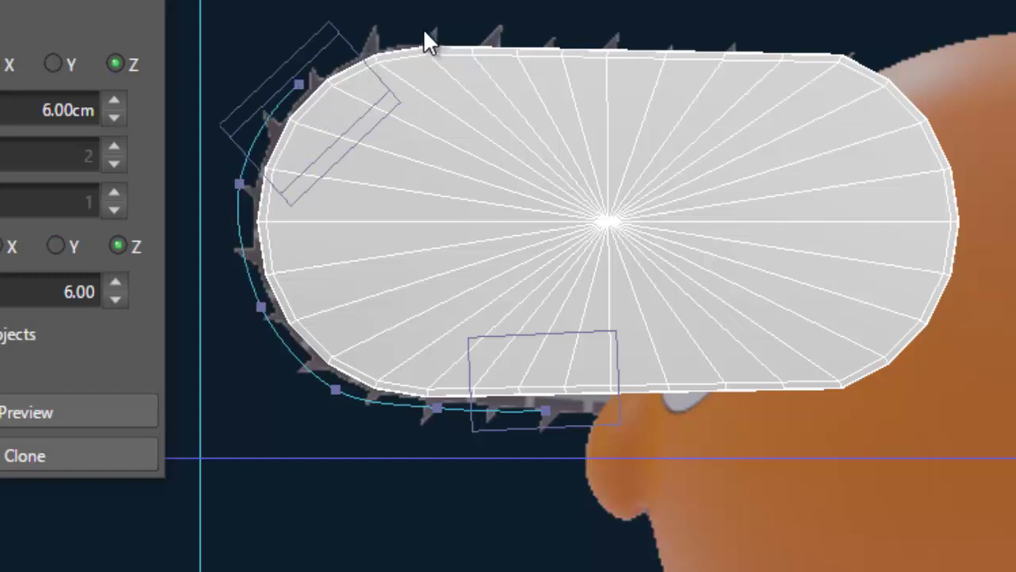
{"action": "left_click", "coordinate": [397, 32]}
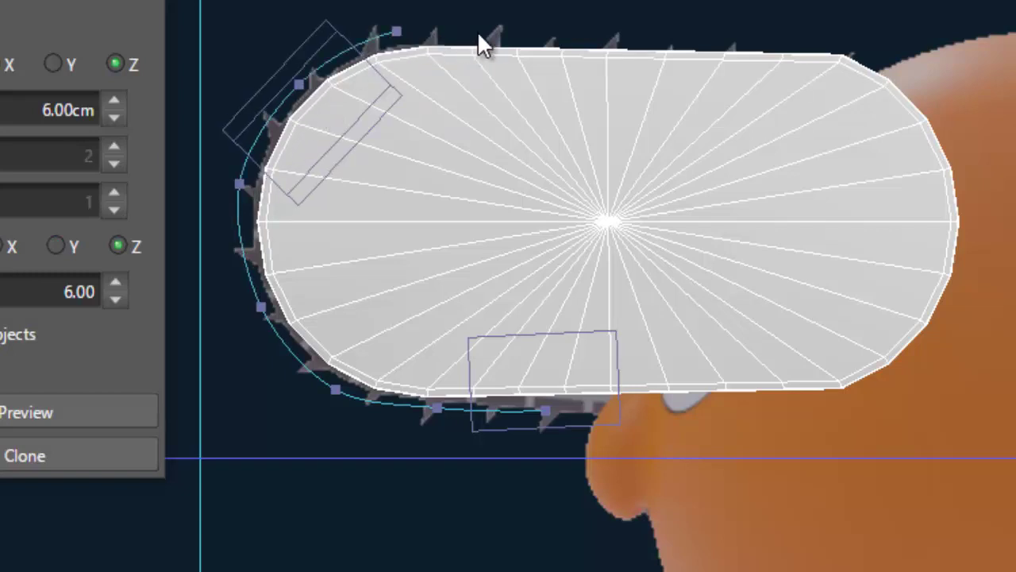
{"action": "left_click", "coordinate": [498, 32]}
{"action": "left_click", "coordinate": [586, 34]}
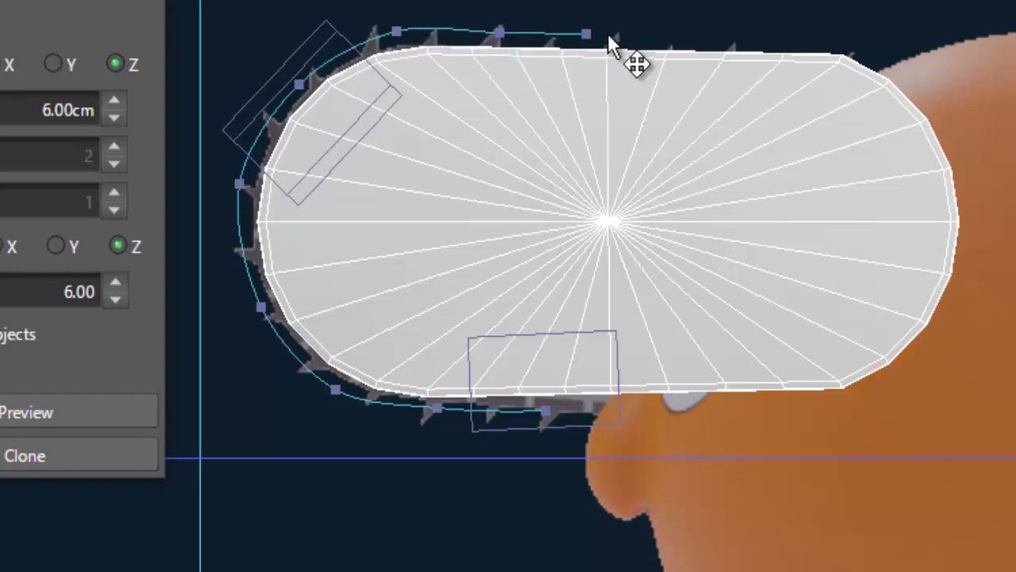
{"action": "left_click", "coordinate": [698, 36]}
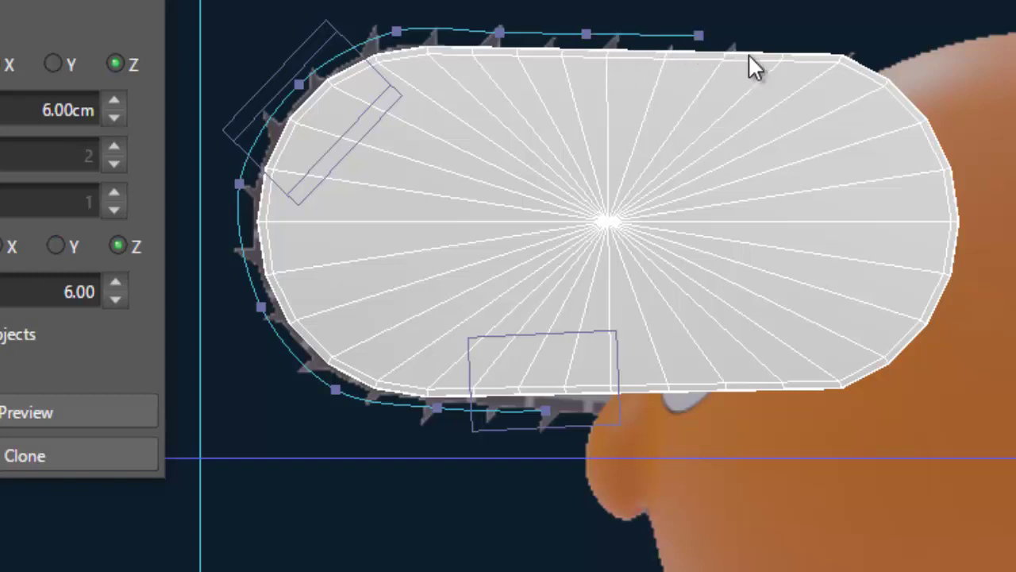
{"action": "left_click", "coordinate": [820, 35]}
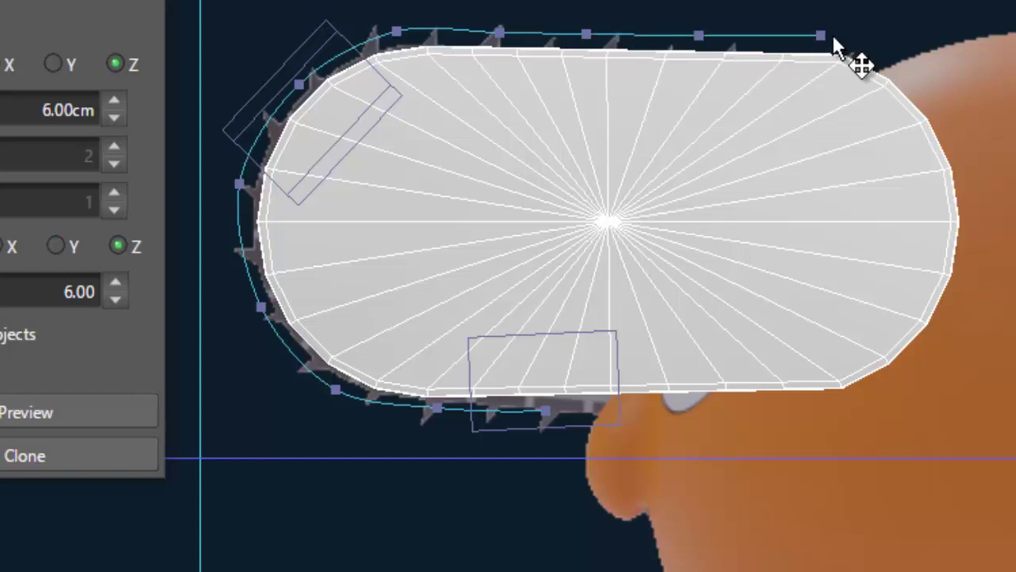
{"action": "left_click", "coordinate": [921, 87]}
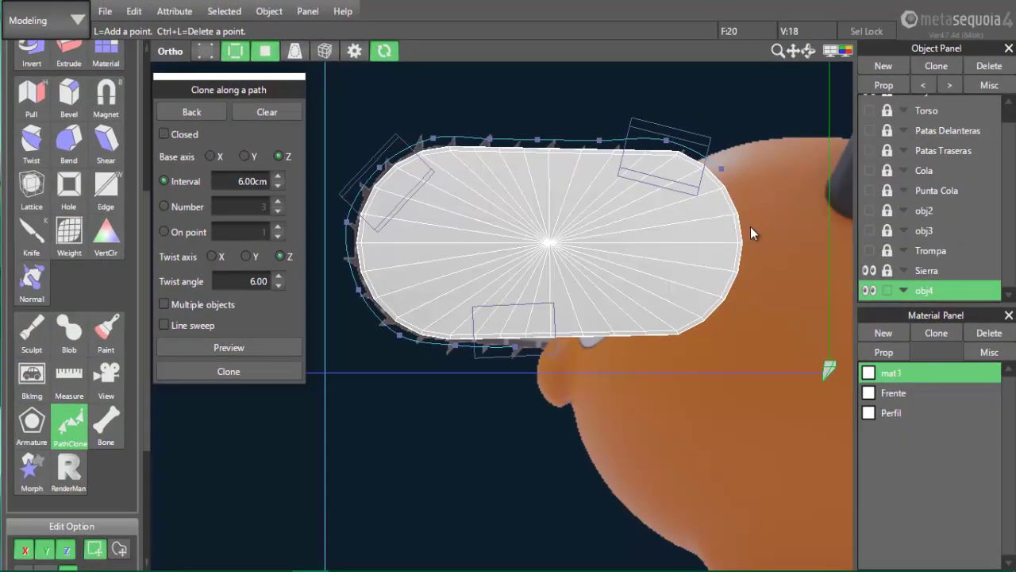
{"action": "left_click", "coordinate": [227, 349]}
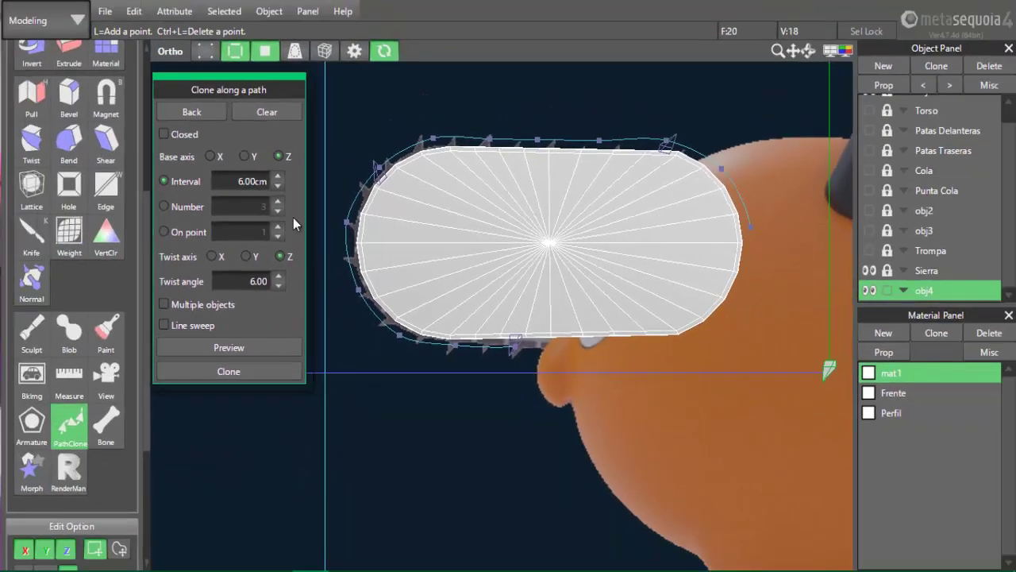
{"action": "left_click", "coordinate": [280, 113]}
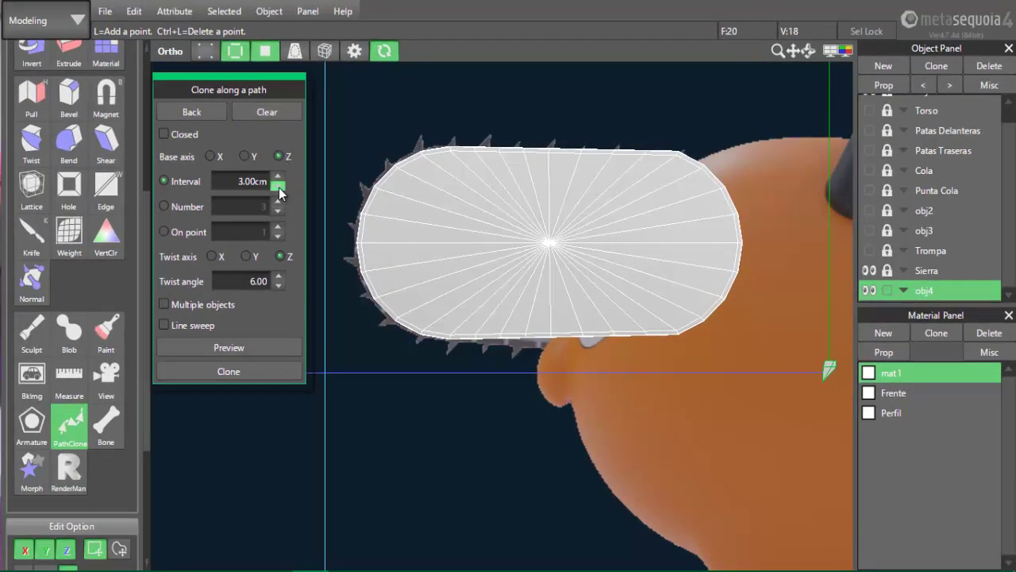
Set the clone interval to 1.00 cm and trace a new path along the blade's lower edge and around its front curve
{"action": "left_click", "coordinate": [279, 188]}
{"action": "left_click", "coordinate": [278, 187]}
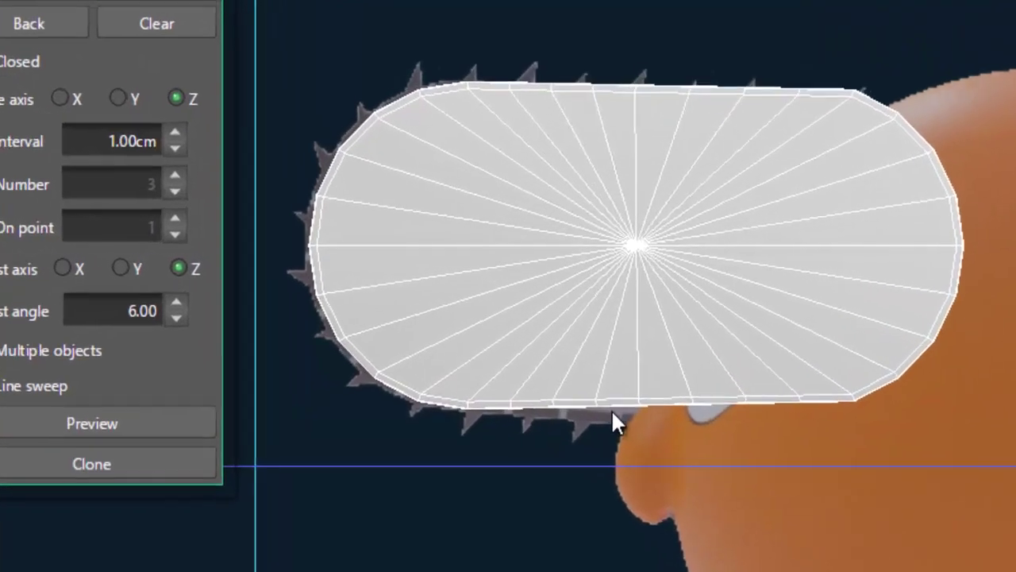
{"action": "left_click", "coordinate": [530, 425]}
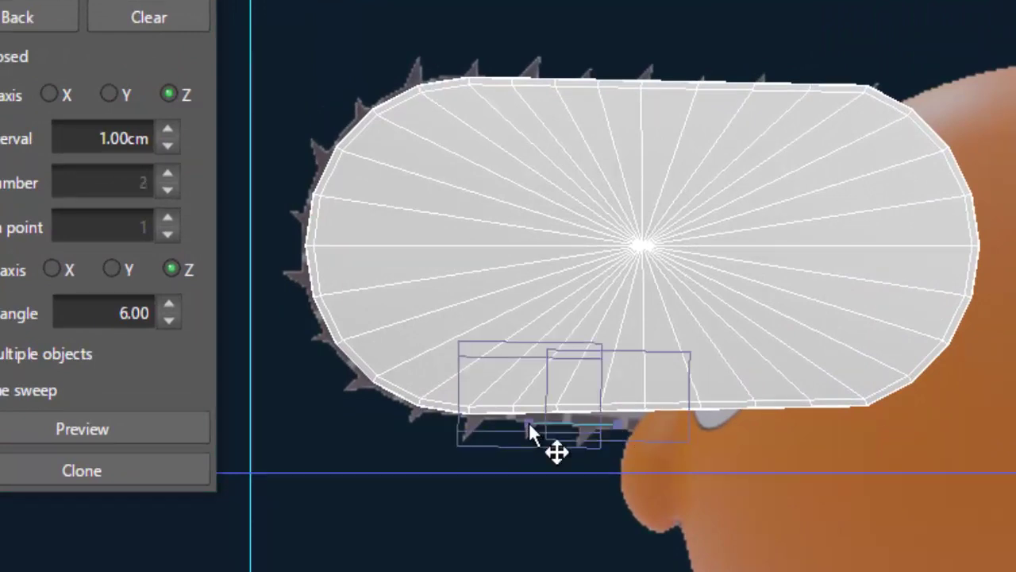
{"action": "left_click", "coordinate": [442, 421]}
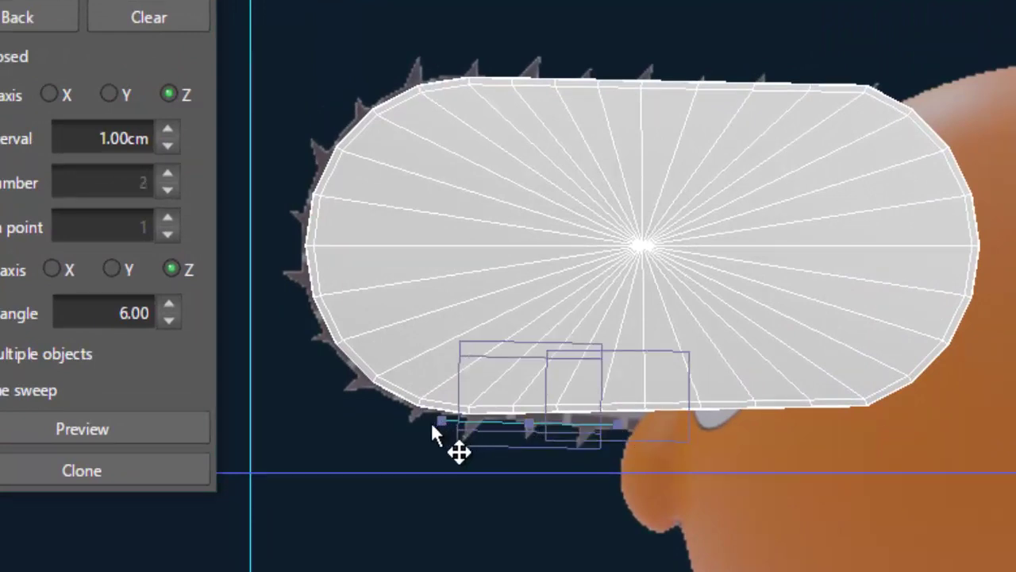
{"action": "left_click", "coordinate": [343, 369]}
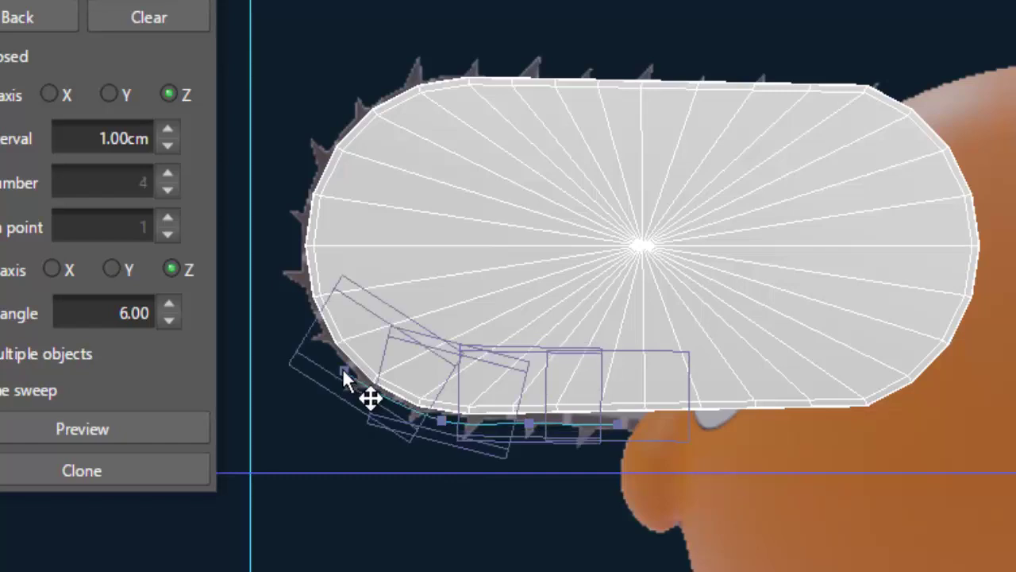
{"action": "left_click", "coordinate": [289, 275]}
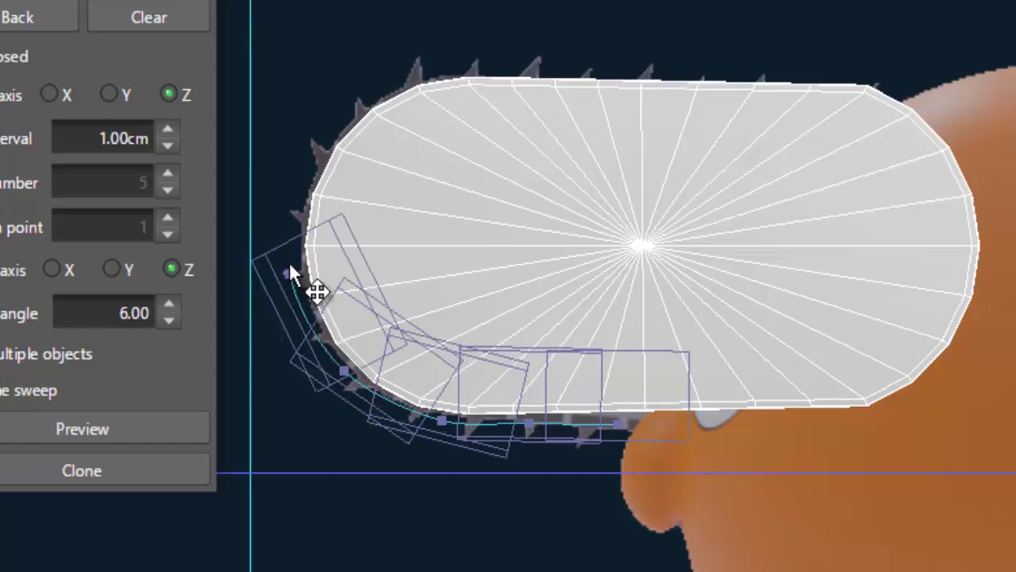
{"action": "left_click", "coordinate": [301, 164]}
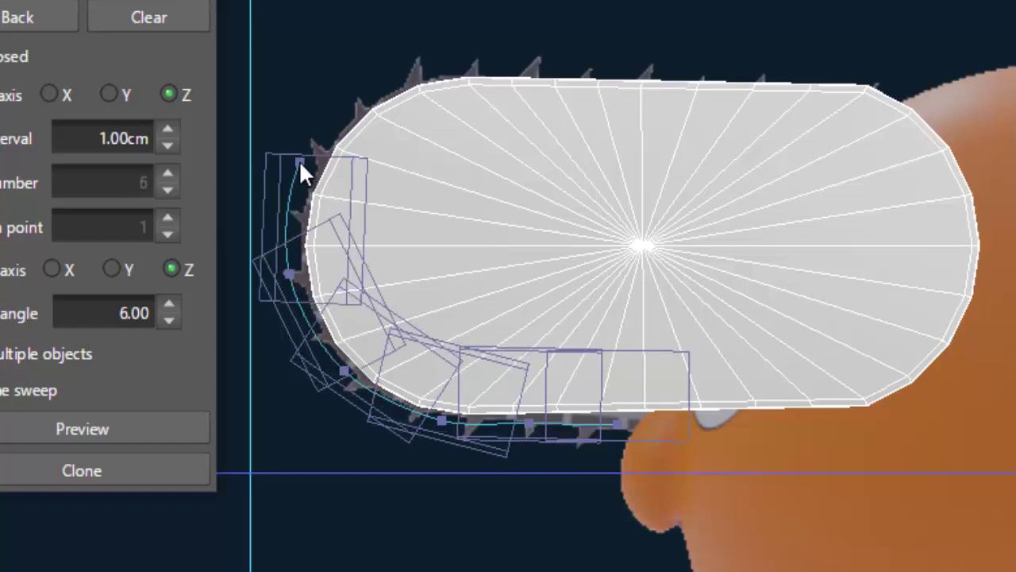
{"action": "left_click", "coordinate": [378, 83]}
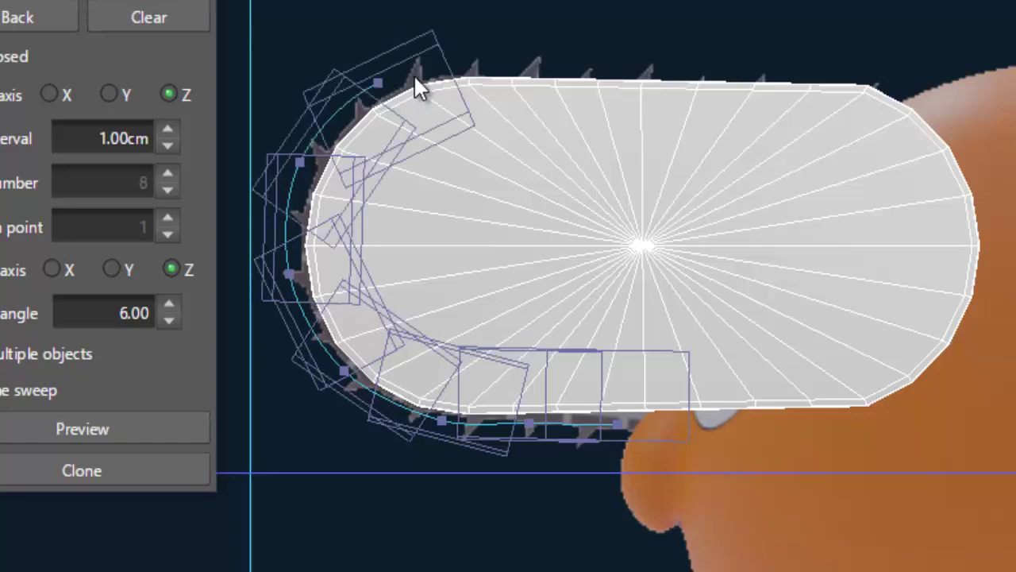
Continue the clone path along the blade's upper edge and down its rear curve, and preview the tooth copies
{"action": "left_click", "coordinate": [496, 60]}
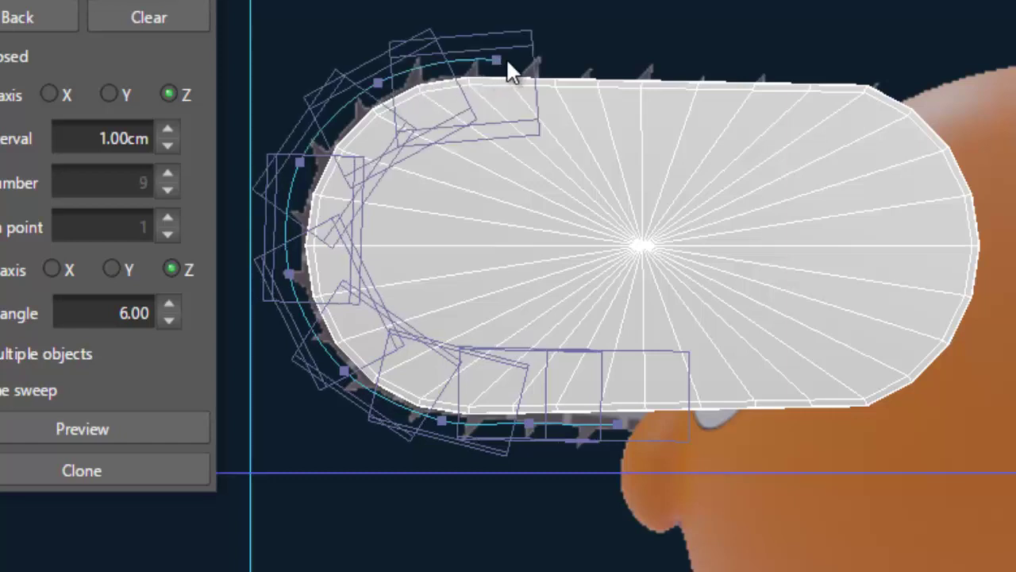
{"action": "left_click", "coordinate": [578, 64]}
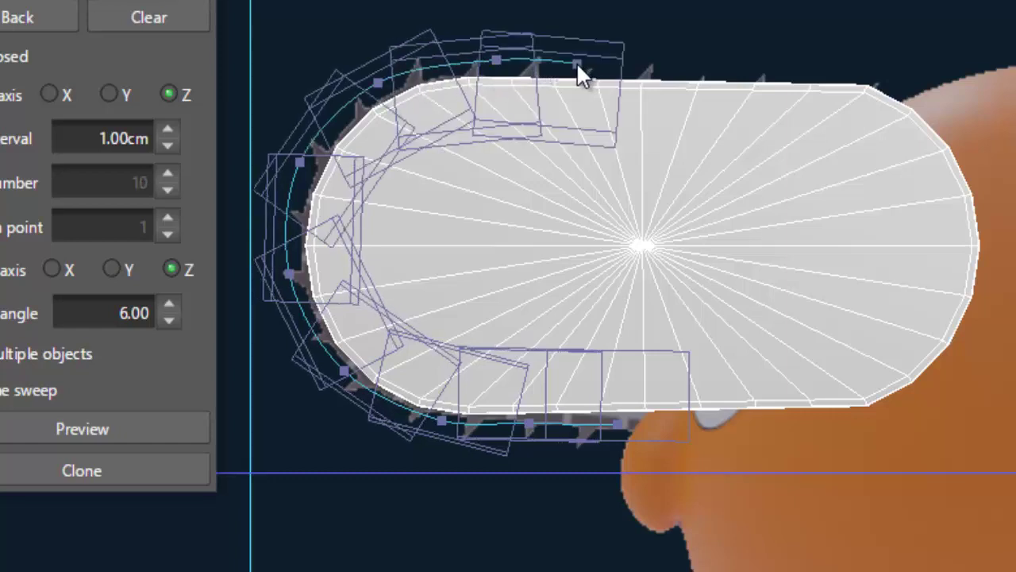
{"action": "left_click", "coordinate": [673, 63]}
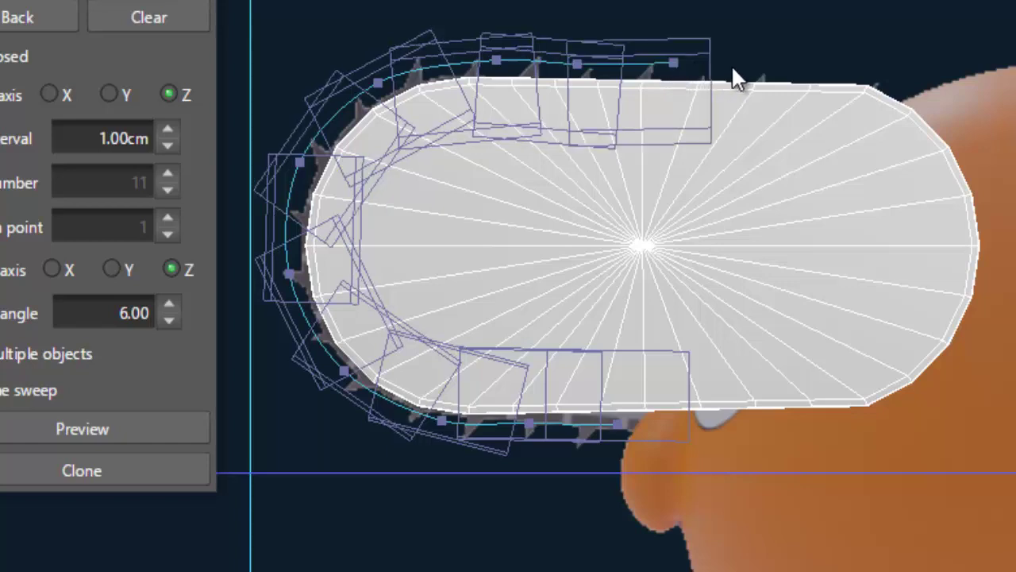
{"action": "left_click", "coordinate": [785, 70]}
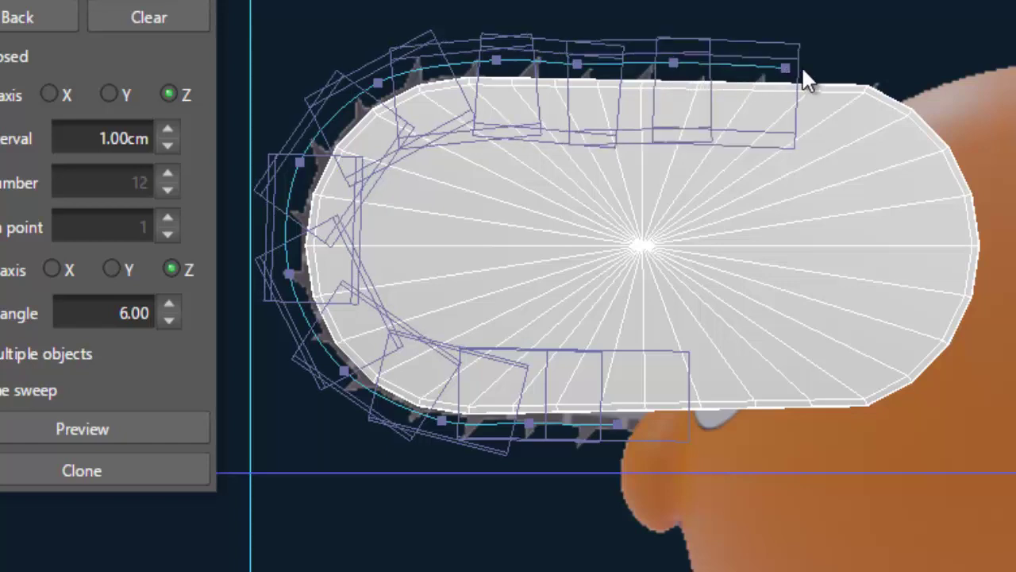
{"action": "left_click", "coordinate": [902, 78]}
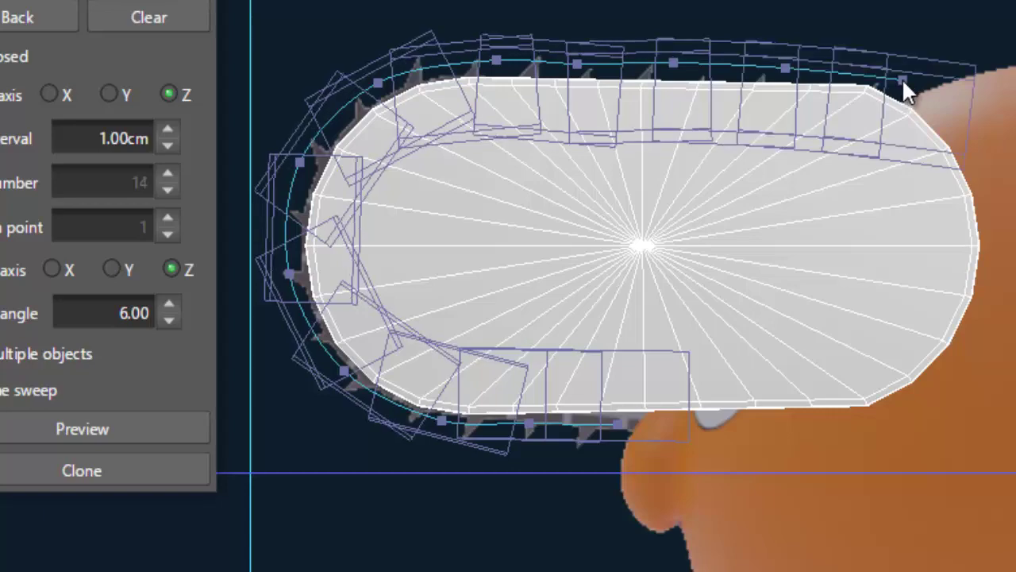
{"action": "left_click", "coordinate": [970, 159]}
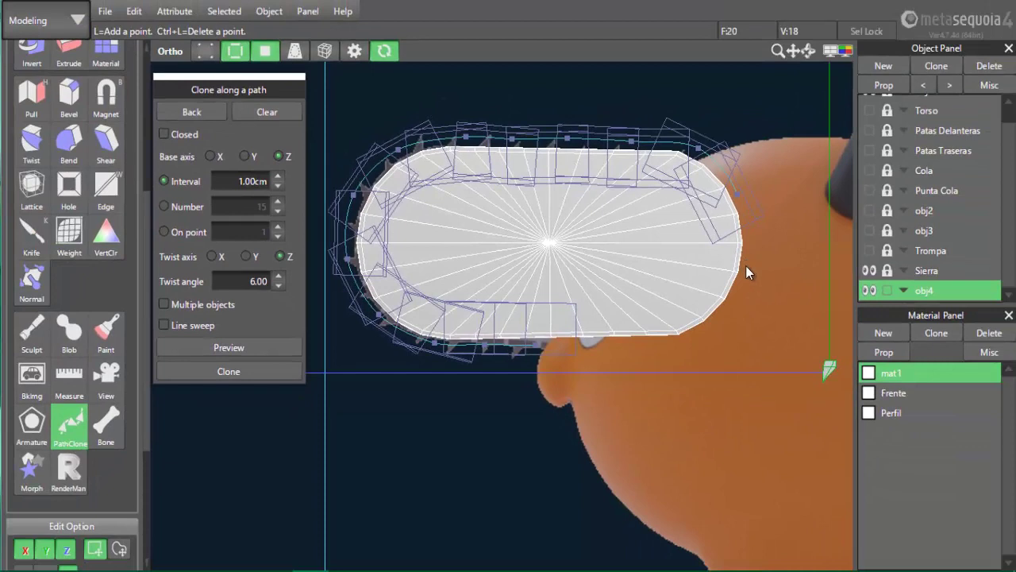
{"action": "left_click", "coordinate": [247, 349]}
{"action": "mouse_move", "coordinate": [502, 439]}
{"action": "right_mouse_down"}
{"action": "mouse_move", "coordinate": [629, 456]}
{"action": "mouse_move", "coordinate": [551, 438]}
{"action": "mouse_move", "coordinate": [476, 442]}
{"action": "mouse_move", "coordinate": [512, 434]}
{"action": "mouse_move", "coordinate": [476, 442]}
{"action": "mouse_move", "coordinate": [530, 438]}
{"action": "mouse_move", "coordinate": [632, 455]}
{"action": "mouse_move", "coordinate": [487, 442]}
{"action": "right_mouse_up"}
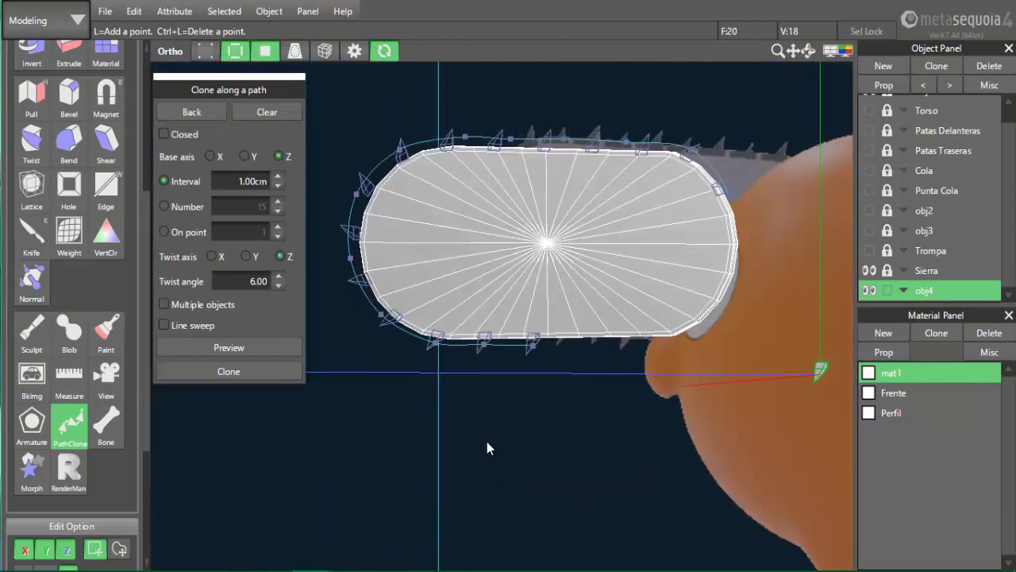
In the side view, shift the clone path's point on the blade's lower front curve outward and preview the tooth copies
{"action": "key", "text": "F2"}
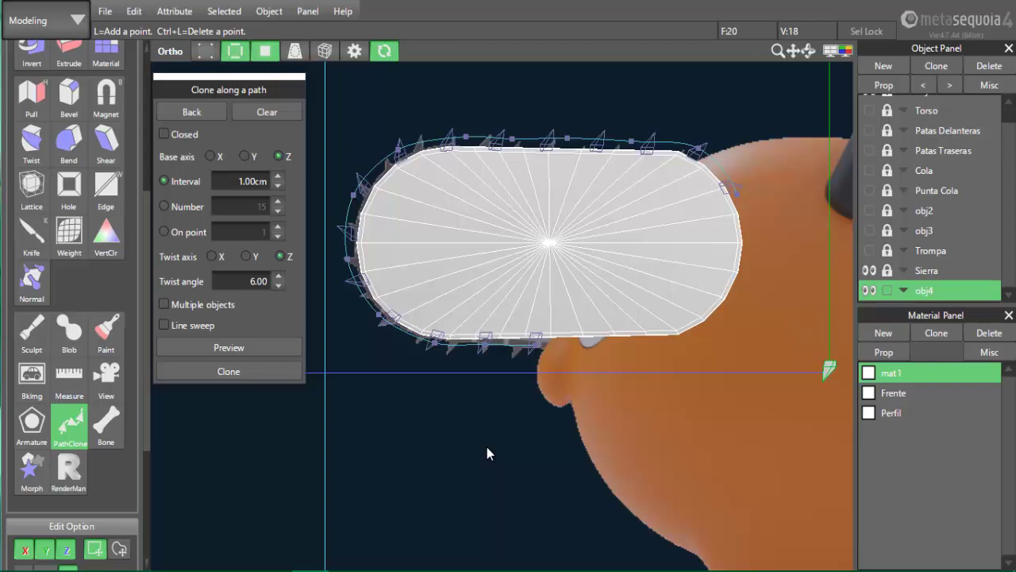
{"action": "scroll", "coordinate": [459, 434], "scroll_direction": "up", "scroll_amount": 2}
{"action": "middle_click_drag", "start_coordinate": [457, 461], "coordinate": [606, 455]}
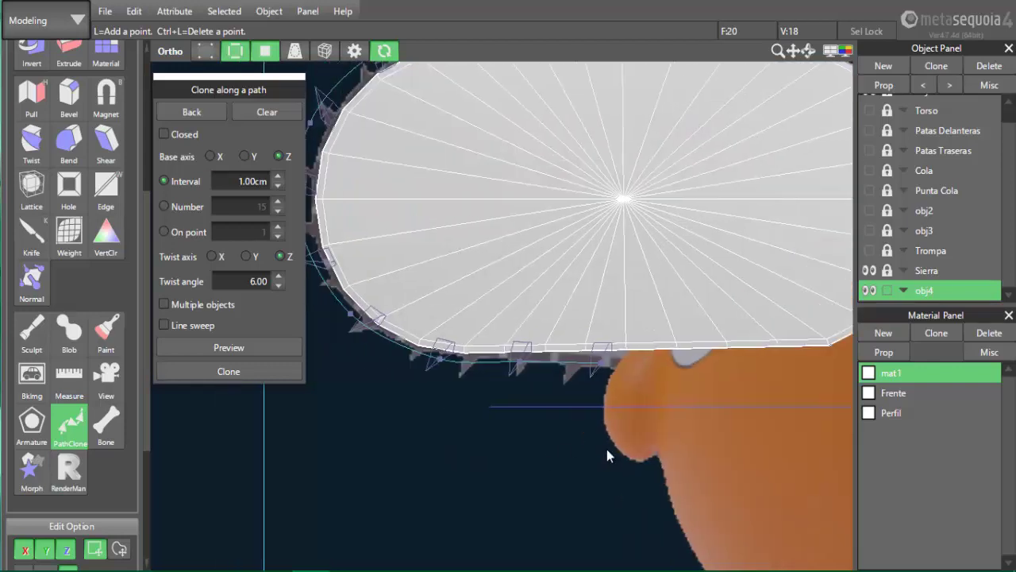
{"action": "middle_click_drag", "start_coordinate": [477, 439], "coordinate": [576, 463]}
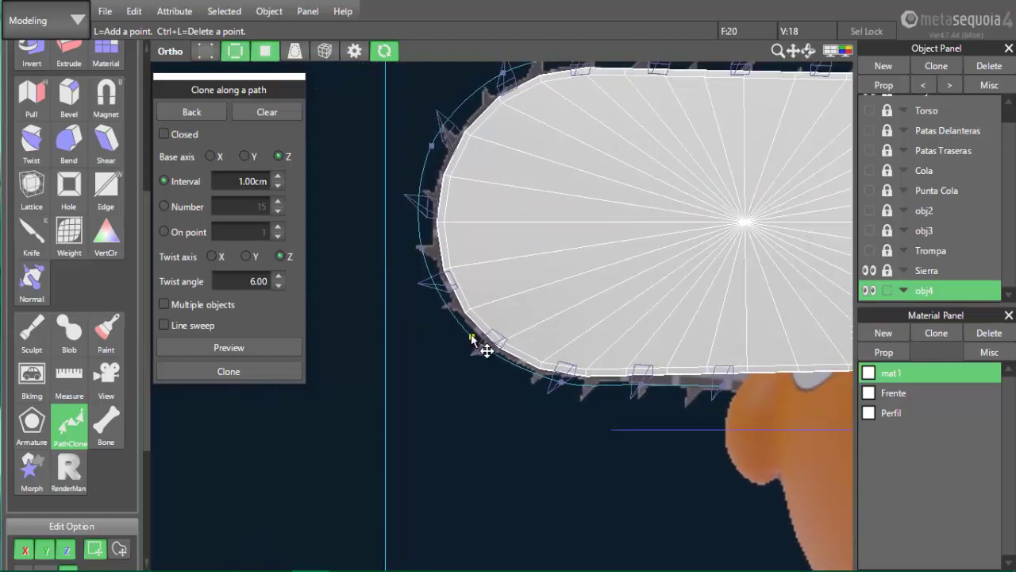
{"action": "mouse_move", "coordinate": [472, 336]}
{"action": "left_mouse_down"}
{"action": "mouse_move", "coordinate": [466, 324]}
{"action": "mouse_move", "coordinate": [464, 337]}
{"action": "left_mouse_up"}
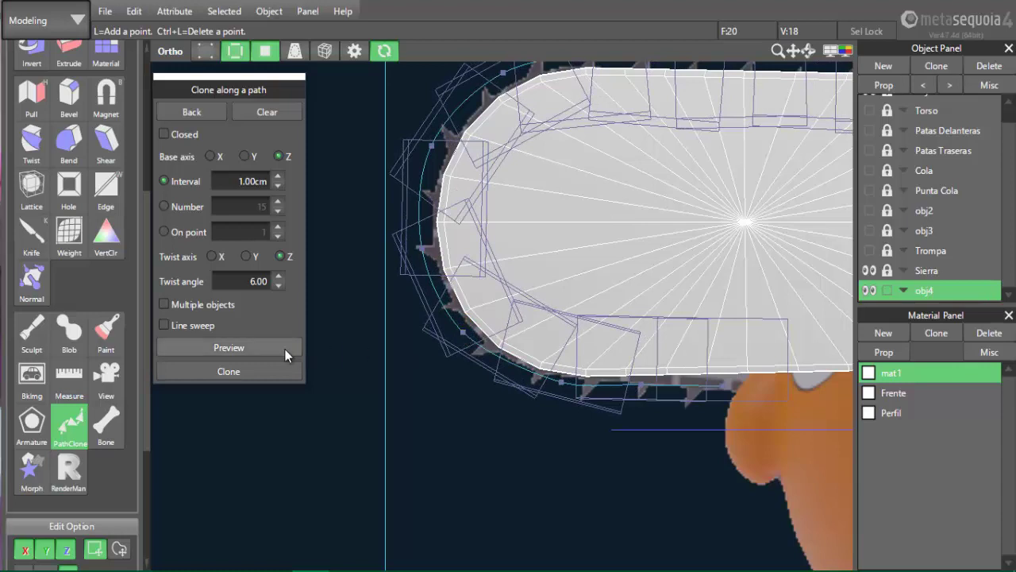
{"action": "left_click", "coordinate": [284, 349]}
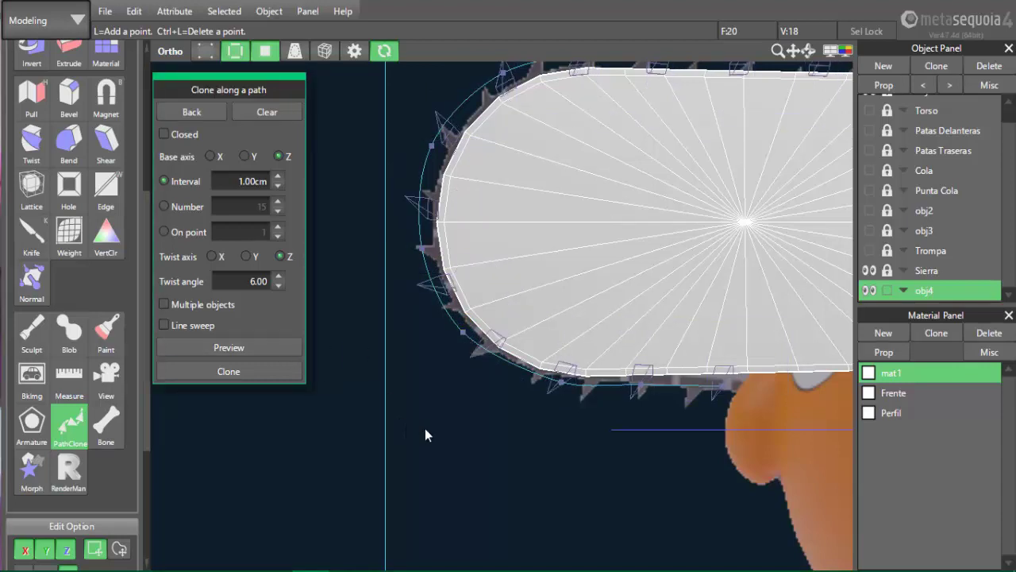
Fine-tune the lower front path point until the previewed teeth match the reference, and create the clones at the 1.00 cm interval
{"action": "left_click_drag", "start_coordinate": [464, 334], "coordinate": [451, 331]}
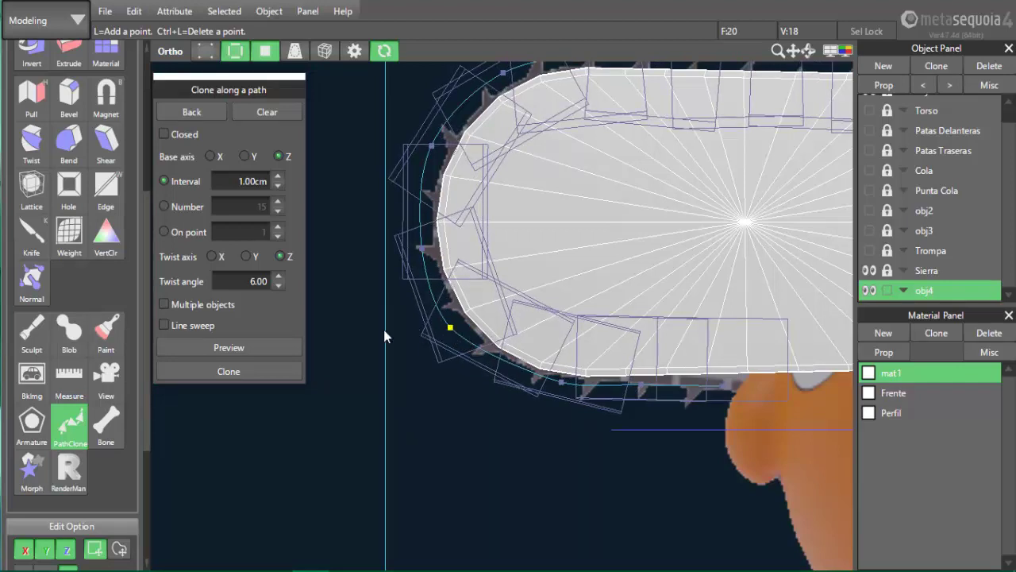
{"action": "left_click", "coordinate": [260, 347]}
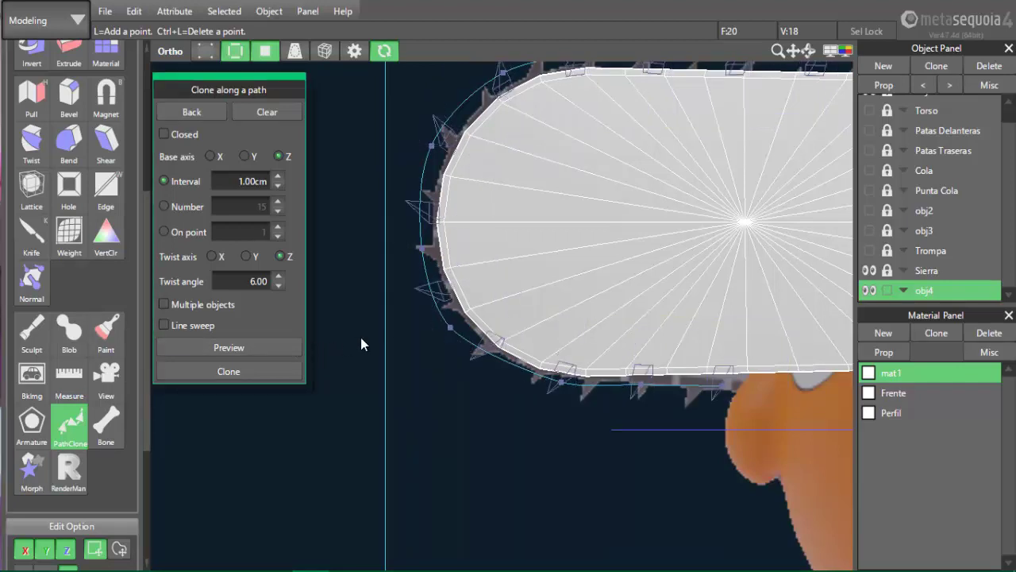
{"action": "left_click_drag", "start_coordinate": [450, 326], "coordinate": [439, 318]}
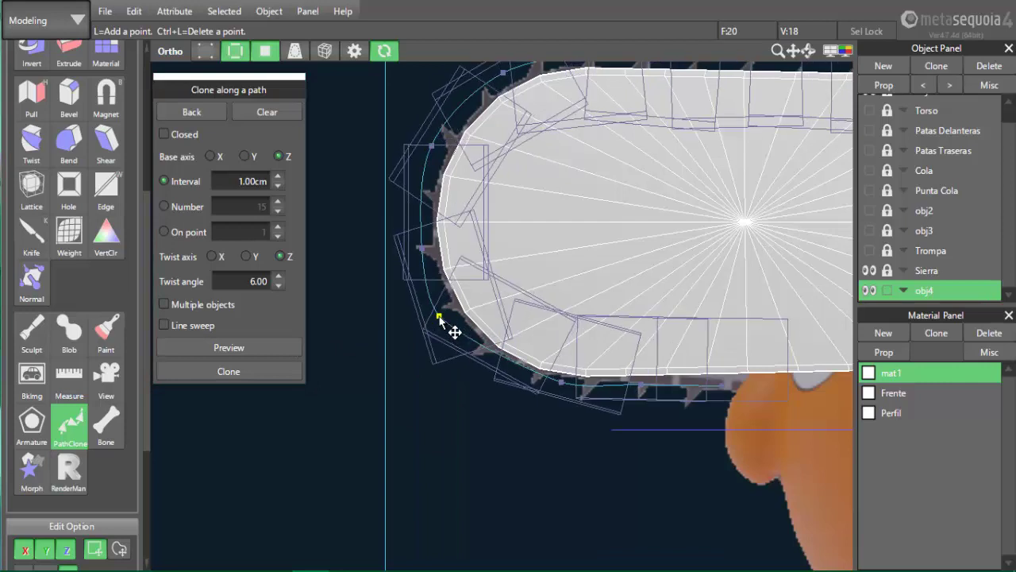
{"action": "left_click", "coordinate": [256, 348]}
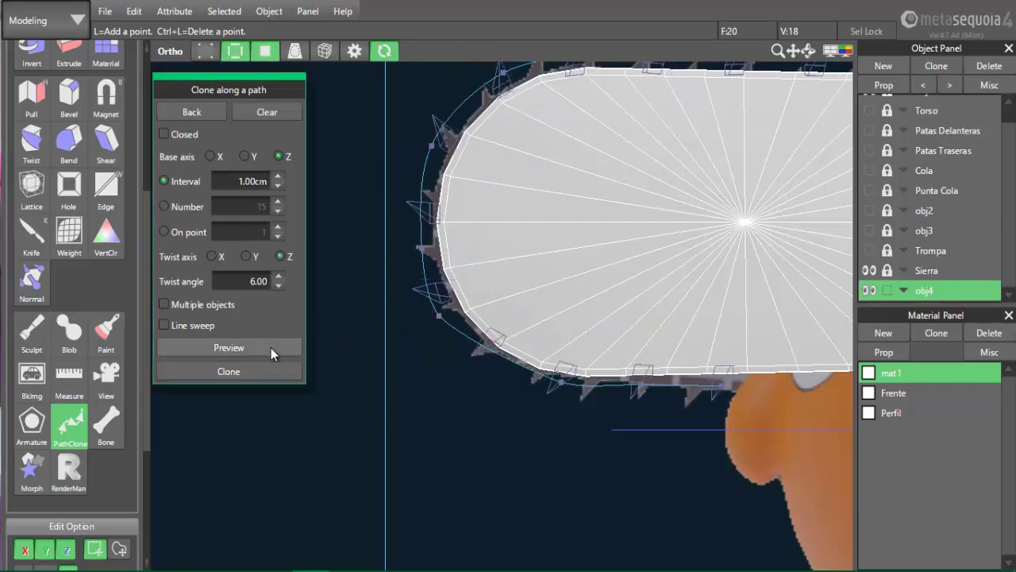
{"action": "left_click_drag", "start_coordinate": [440, 317], "coordinate": [453, 328]}
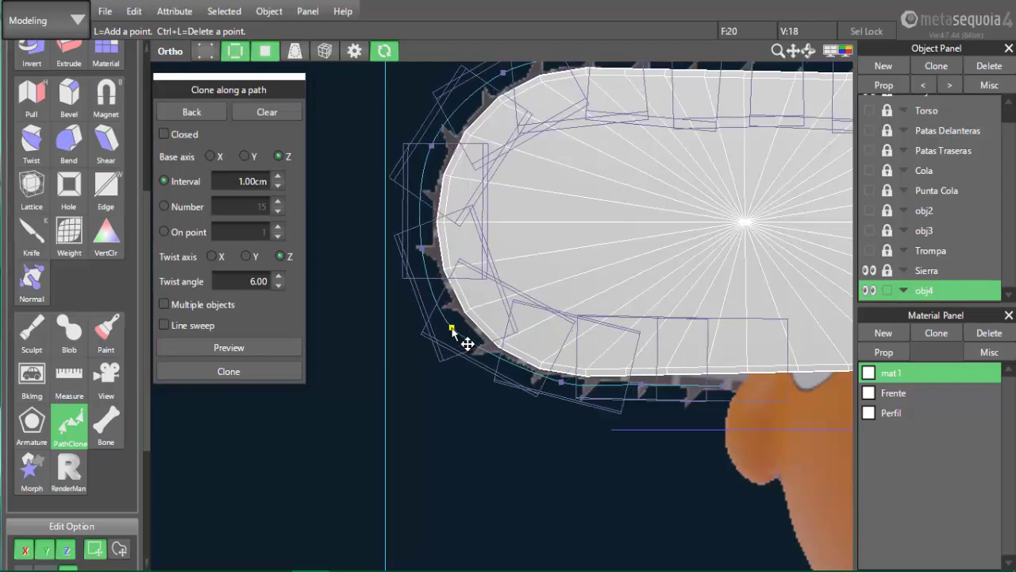
{"action": "left_click_drag", "start_coordinate": [453, 329], "coordinate": [455, 326]}
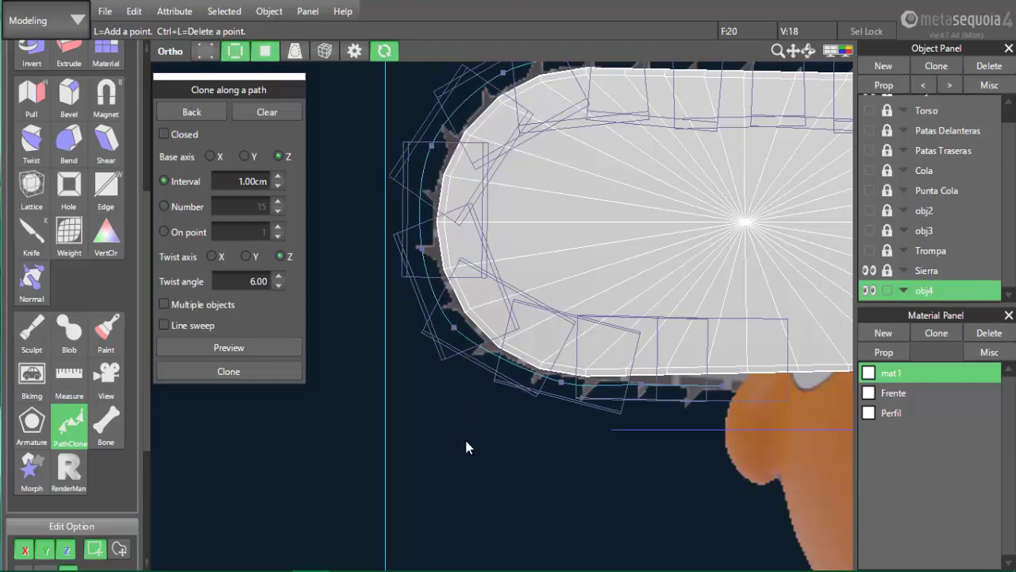
{"action": "left_click", "coordinate": [259, 347]}
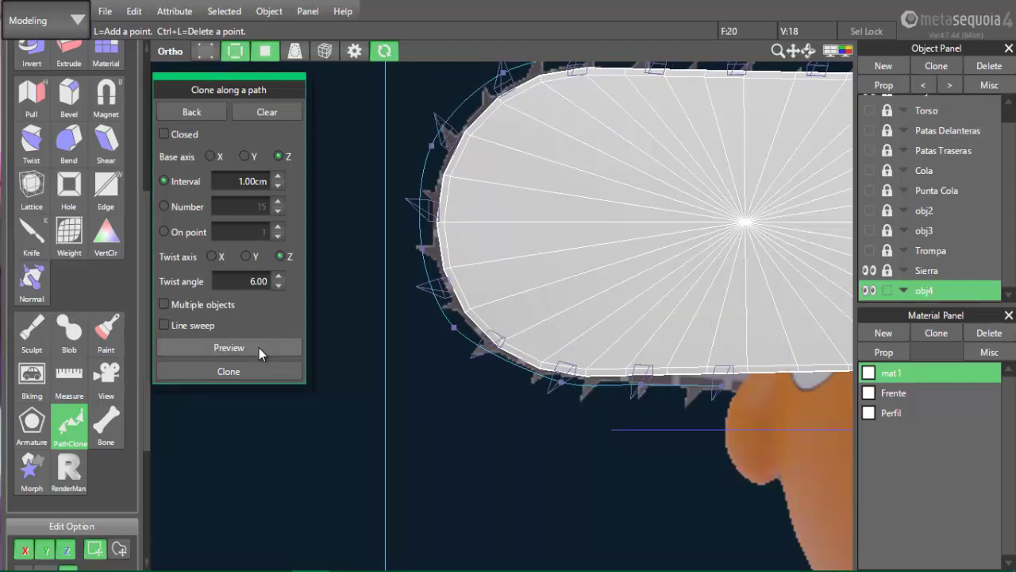
{"action": "scroll", "coordinate": [340, 394], "scroll_direction": "down", "scroll_amount": 2}
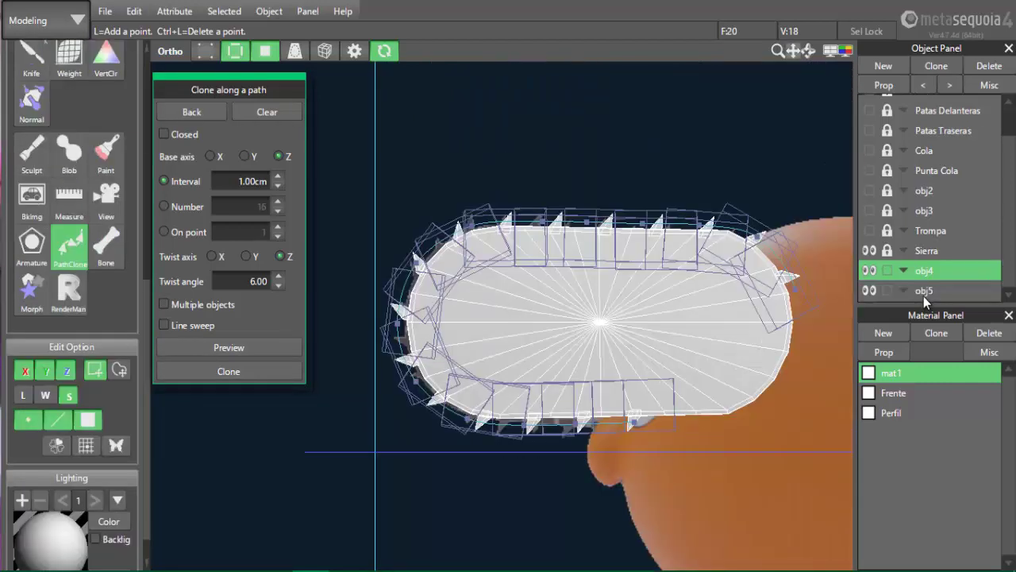
Make obj5 the current object, toggle its visibility to check the cloned teeth, and clear the clone path
{"action": "left_click", "coordinate": [924, 295]}
{"action": "left_click", "coordinate": [869, 294]}
{"action": "left_click", "coordinate": [869, 294]}
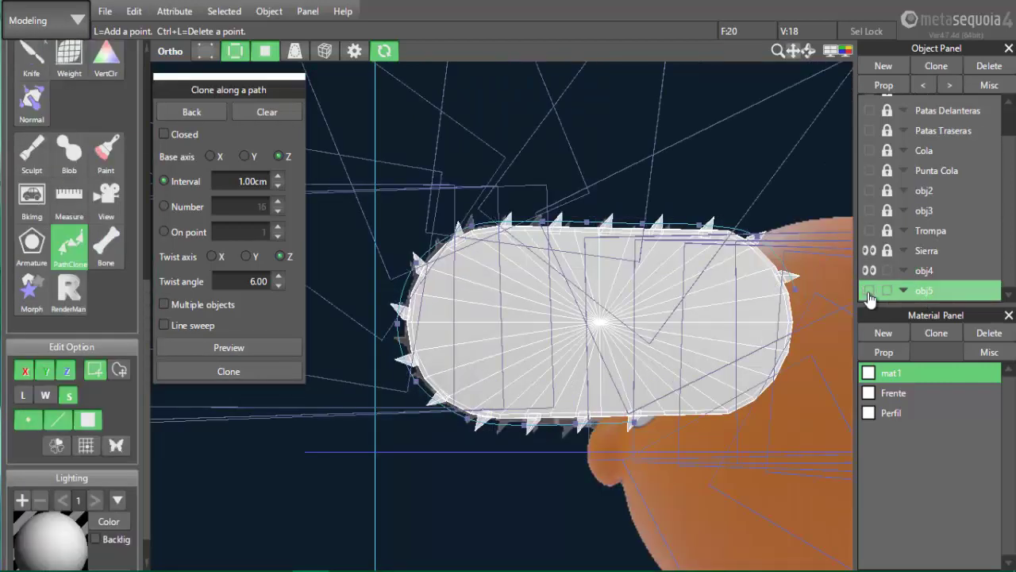
{"action": "left_click", "coordinate": [870, 291]}
{"action": "left_click", "coordinate": [267, 112]}
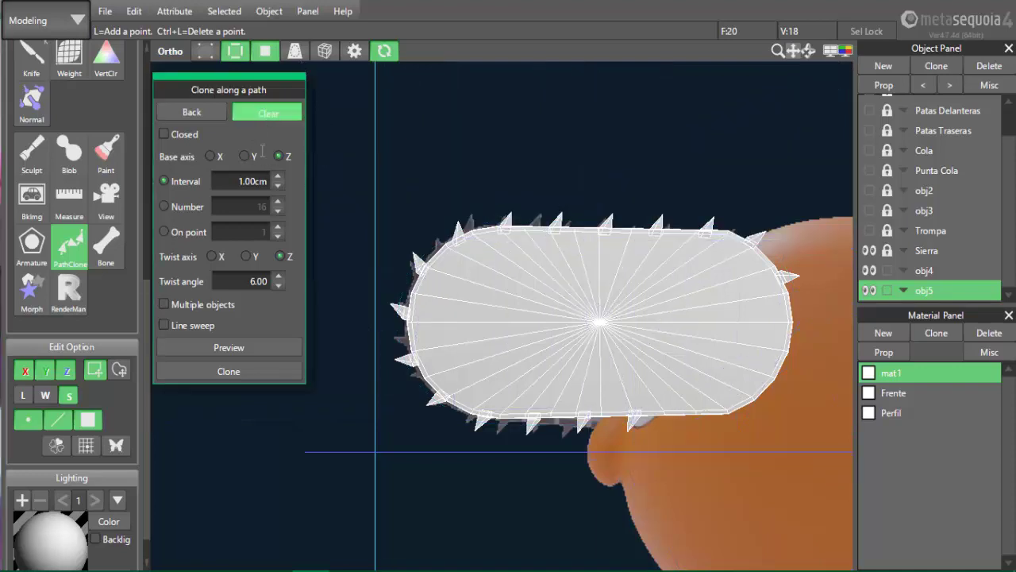
{"action": "left_click", "coordinate": [253, 281]}
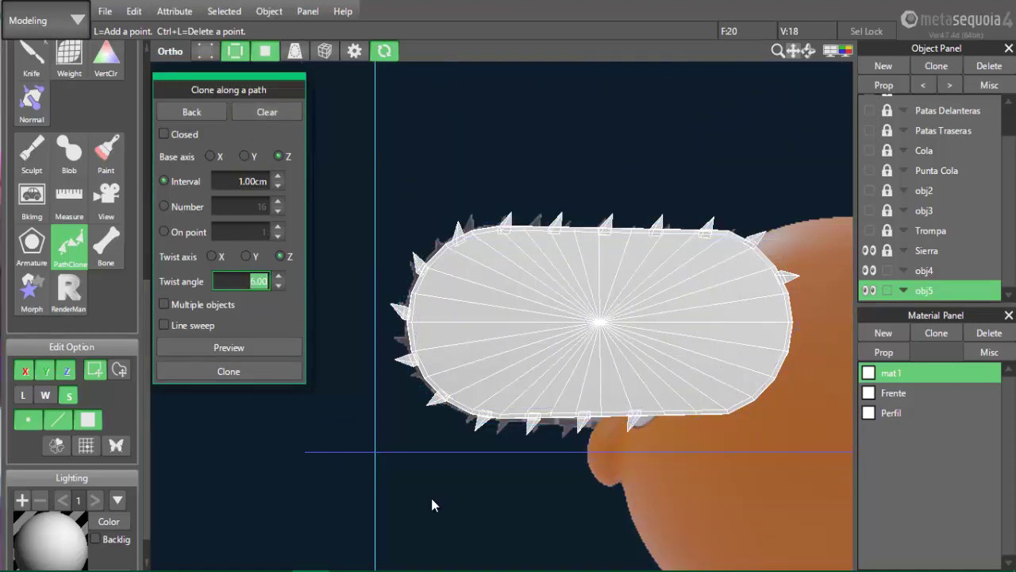
{"action": "left_click", "coordinate": [469, 493]}
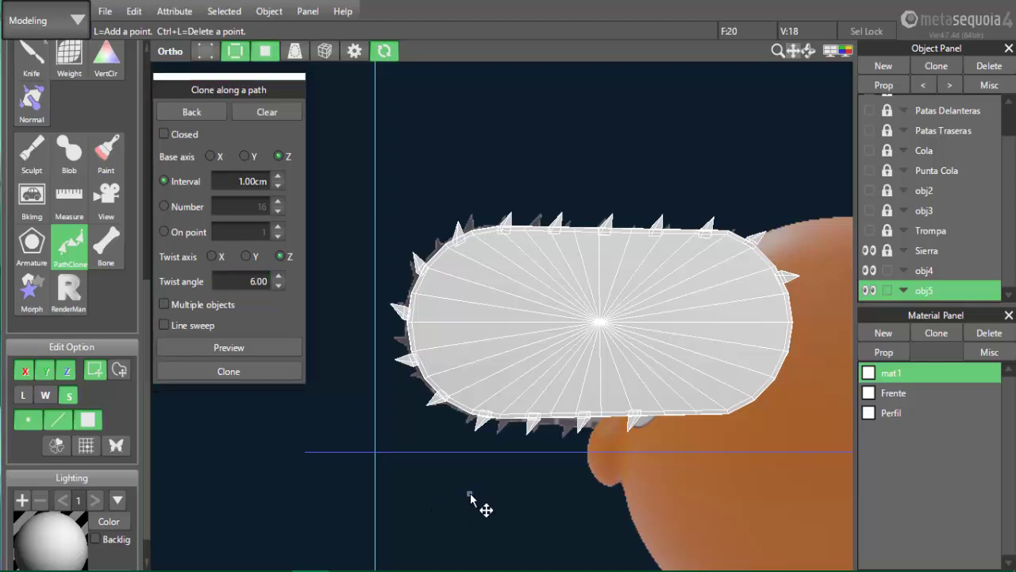
{"action": "key", "text": "F1"}
{"action": "left_click", "coordinate": [566, 192]}
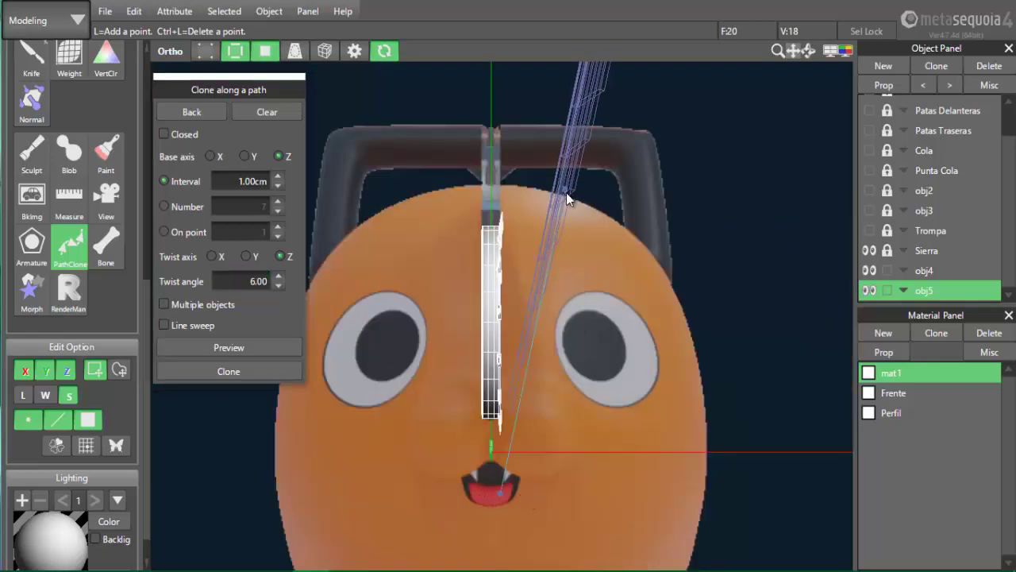
{"action": "left_click", "coordinate": [277, 112]}
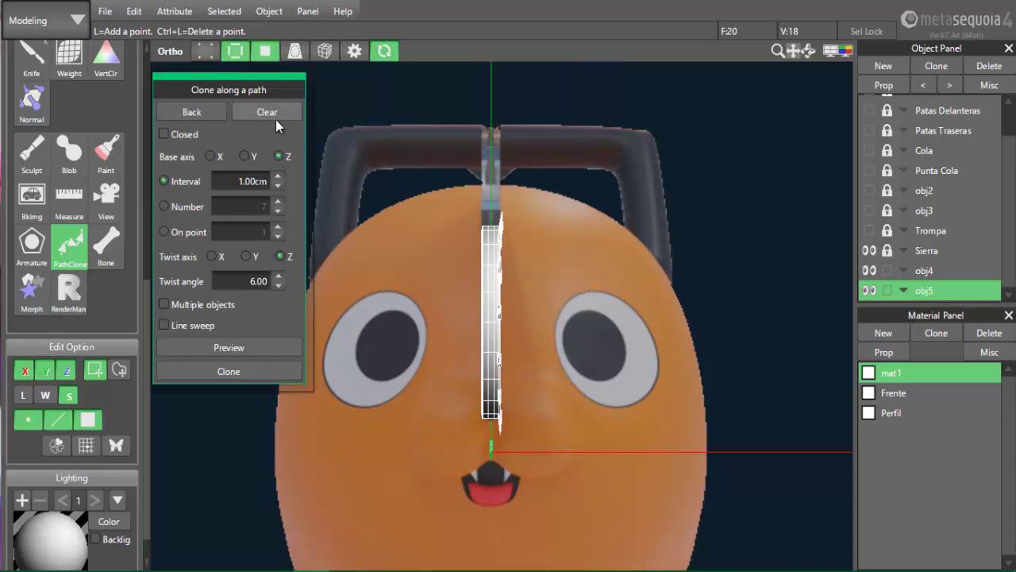
In the front view, select all the cloned teeth and move them sideways along X onto the blade's centreline
{"action": "key", "text": "v"}
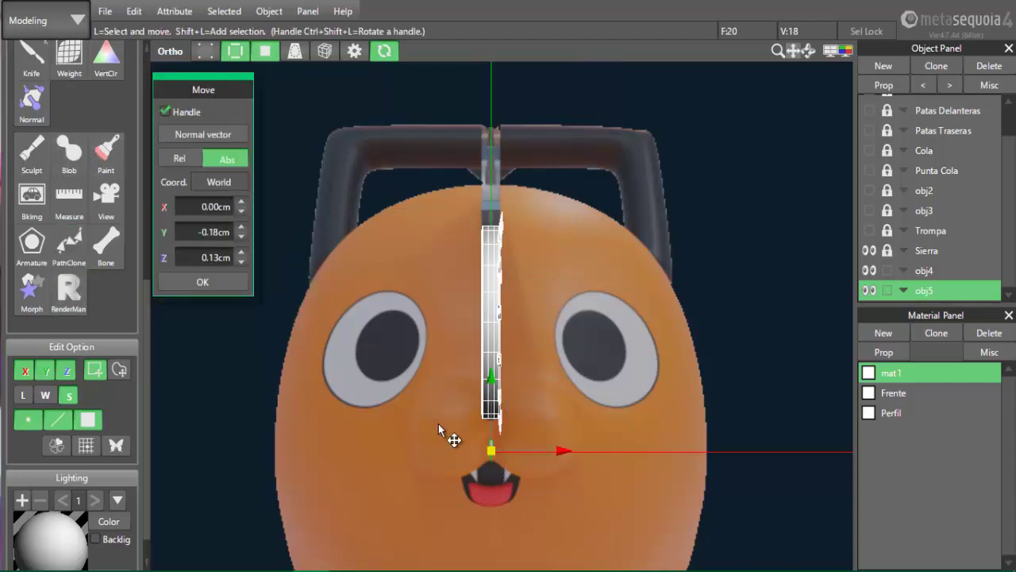
{"action": "left_click", "coordinate": [580, 371]}
{"action": "left_click_drag", "start_coordinate": [554, 182], "coordinate": [555, 192]}
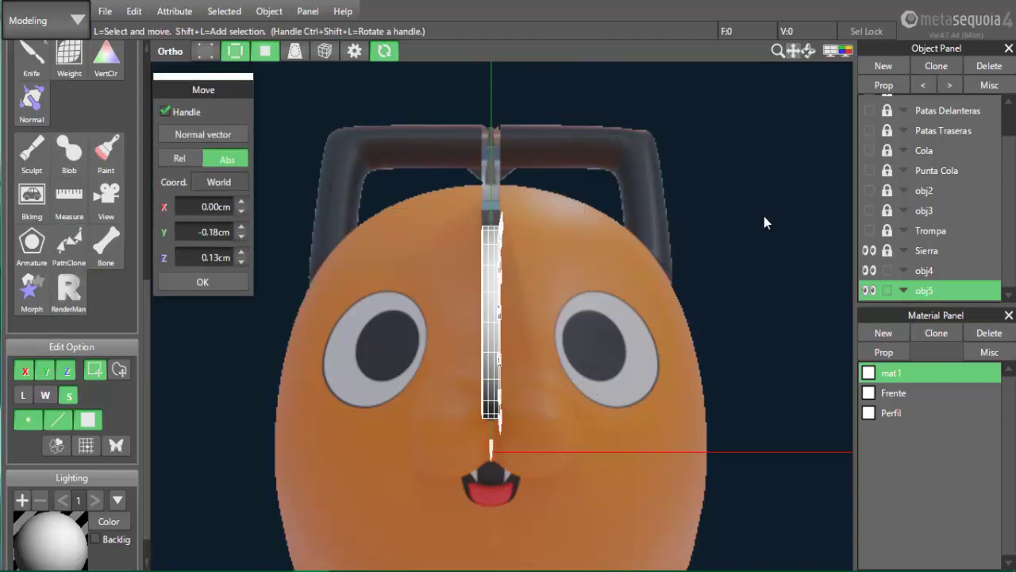
{"action": "left_click_drag", "start_coordinate": [560, 143], "coordinate": [425, 536]}
{"action": "scroll", "coordinate": [577, 341], "scroll_direction": "up", "scroll_amount": 2}
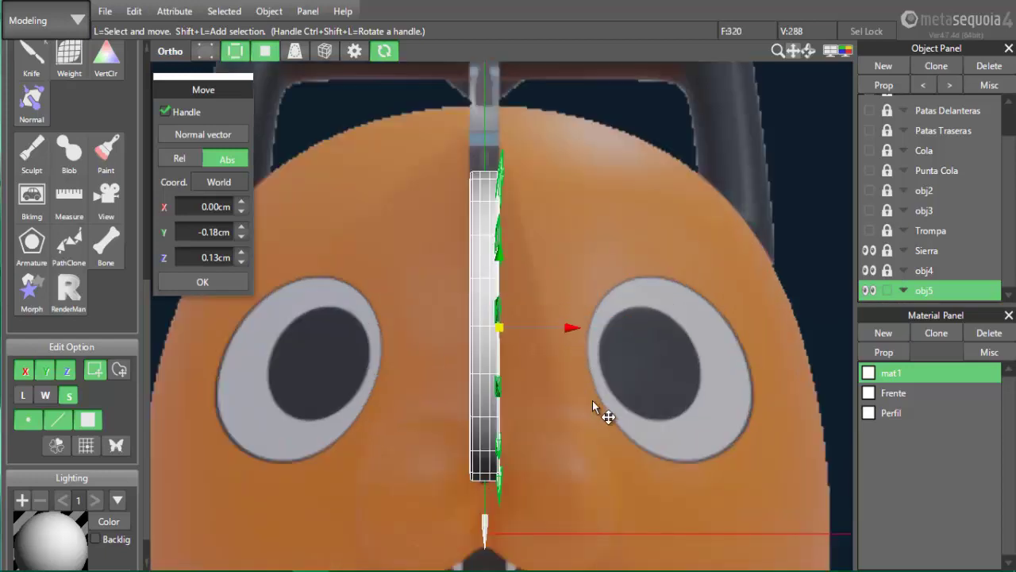
{"action": "middle_click_drag", "start_coordinate": [592, 401], "coordinate": [640, 408]}
{"action": "left_click_drag", "start_coordinate": [618, 334], "coordinate": [612, 341]}
{"action": "left_click", "coordinate": [694, 445]}
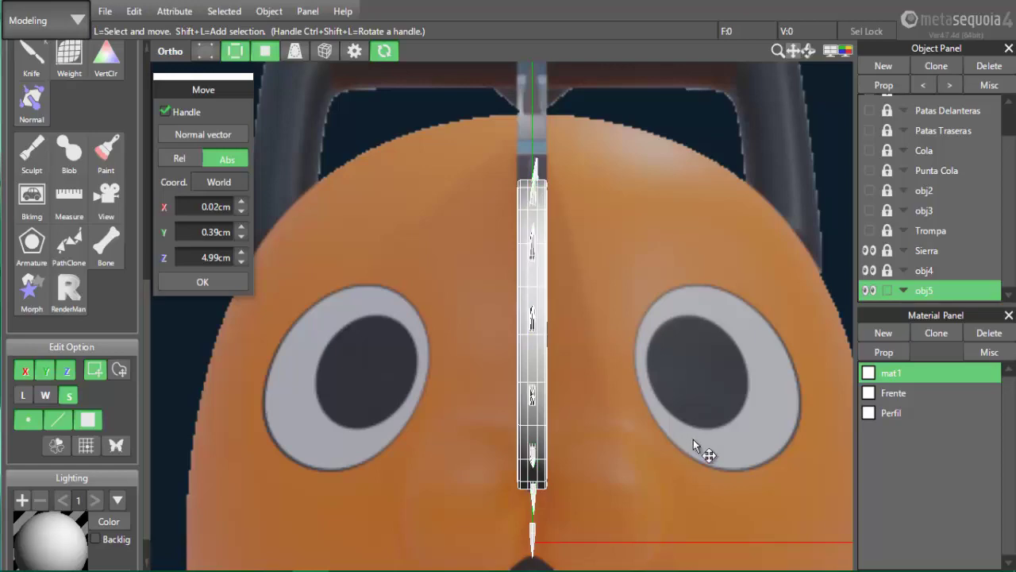
Examine the placement of the cloned teeth around the blade's rim from an angled view and from the side
{"action": "right_click_drag", "start_coordinate": [693, 446], "coordinate": [586, 465]}
{"action": "scroll", "coordinate": [607, 441], "scroll_direction": "up", "scroll_amount": 4}
{"action": "right_click_drag", "start_coordinate": [738, 530], "coordinate": [639, 500]}
{"action": "scroll", "coordinate": [643, 482], "scroll_direction": "up", "scroll_amount": 5}
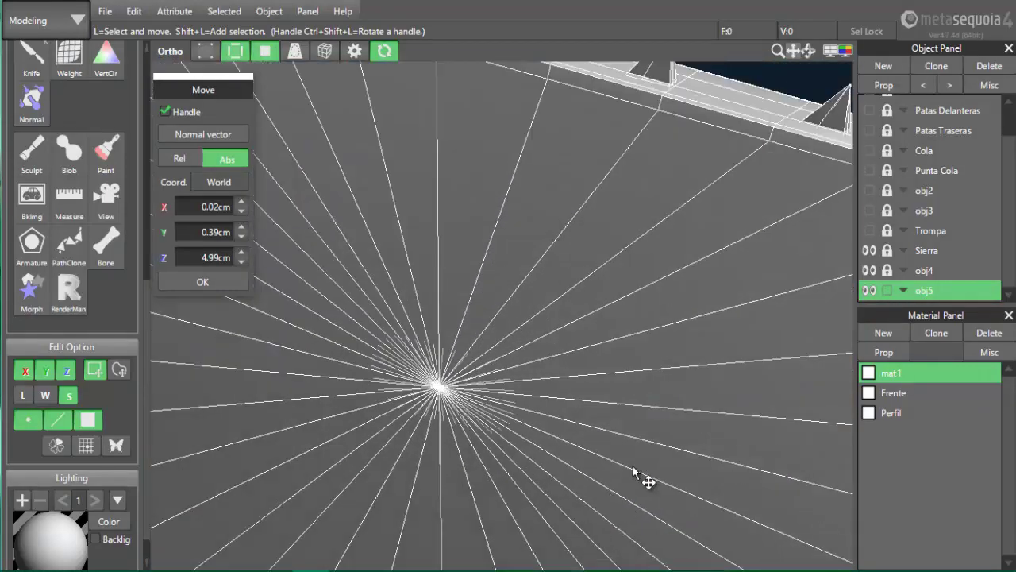
{"action": "scroll", "coordinate": [633, 467], "scroll_direction": "down", "scroll_amount": 3}
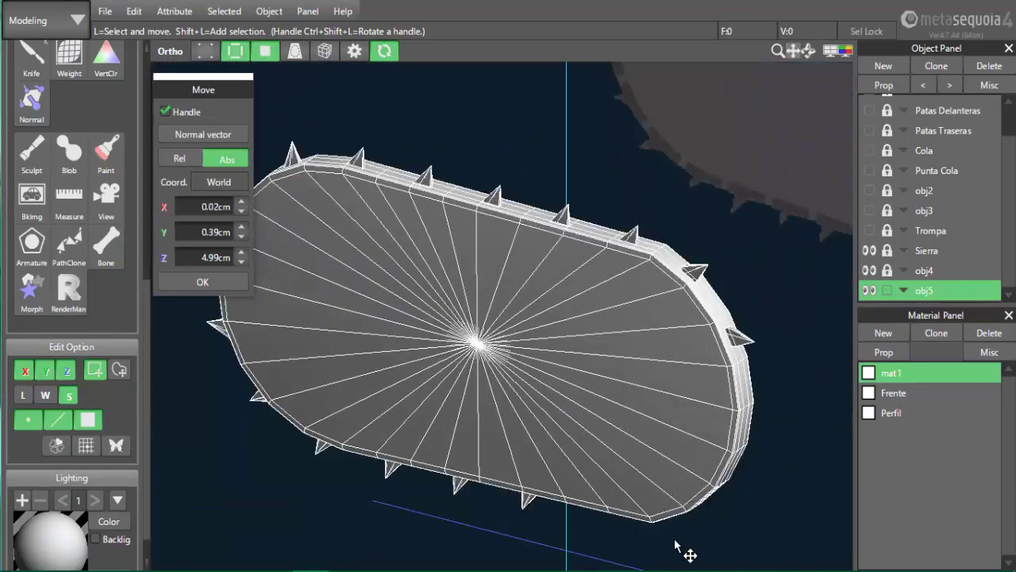
{"action": "key", "text": "F2"}
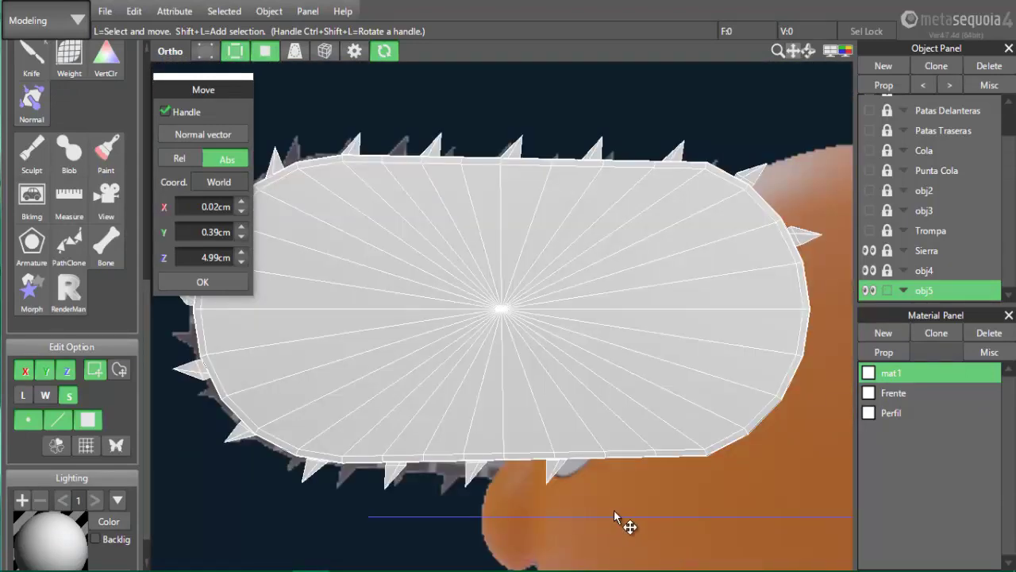
{"action": "middle_click_drag", "start_coordinate": [542, 512], "coordinate": [637, 504]}
{"action": "scroll", "coordinate": [616, 500], "scroll_direction": "down", "scroll_amount": 3}
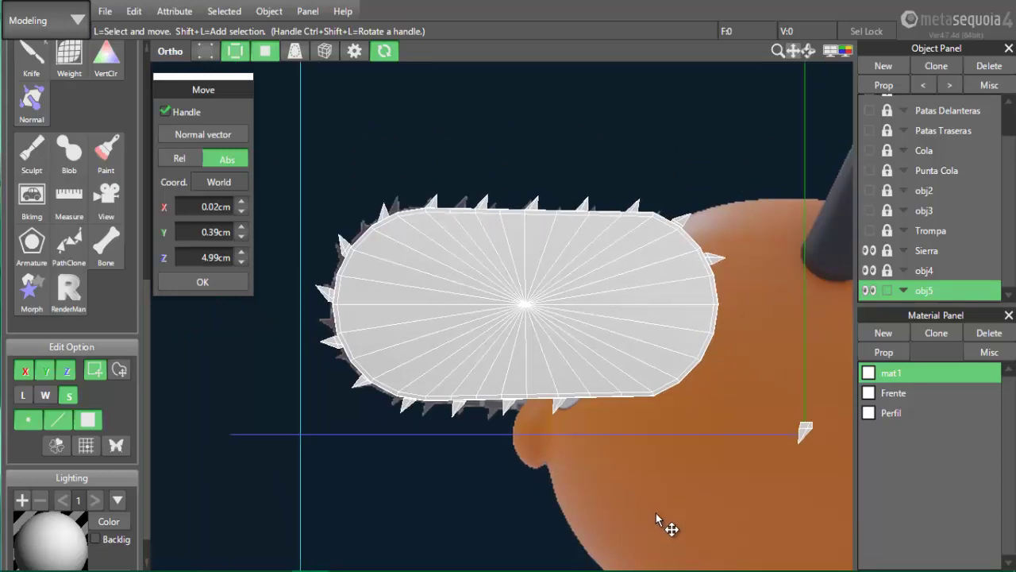
Try tracing a three-point clone path along the blade's lower edge at the 1.00 cm interval, preview it, and clear the path
{"action": "left_click", "coordinate": [69, 246]}
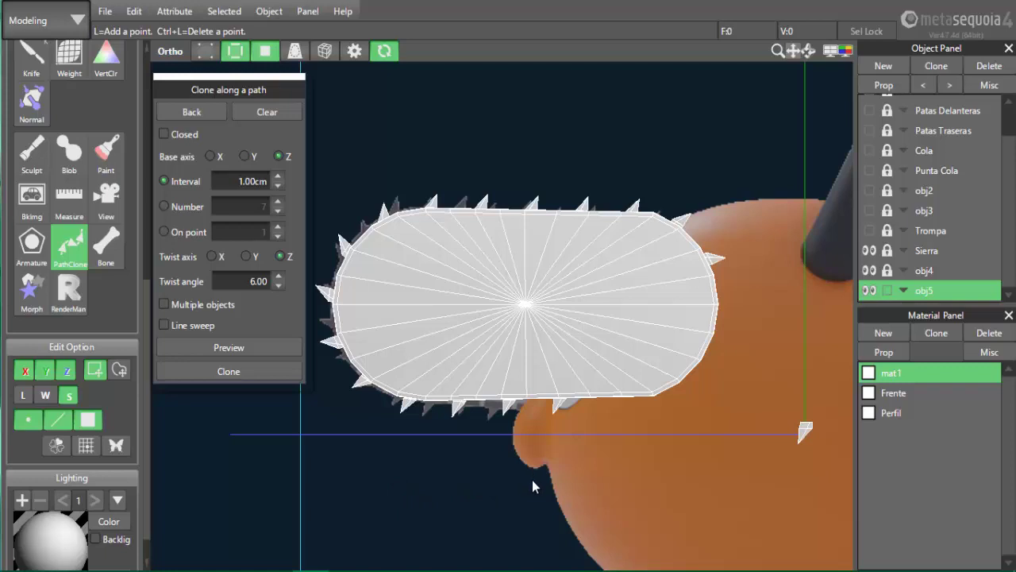
{"action": "middle_click_drag", "start_coordinate": [532, 479], "coordinate": [578, 437]}
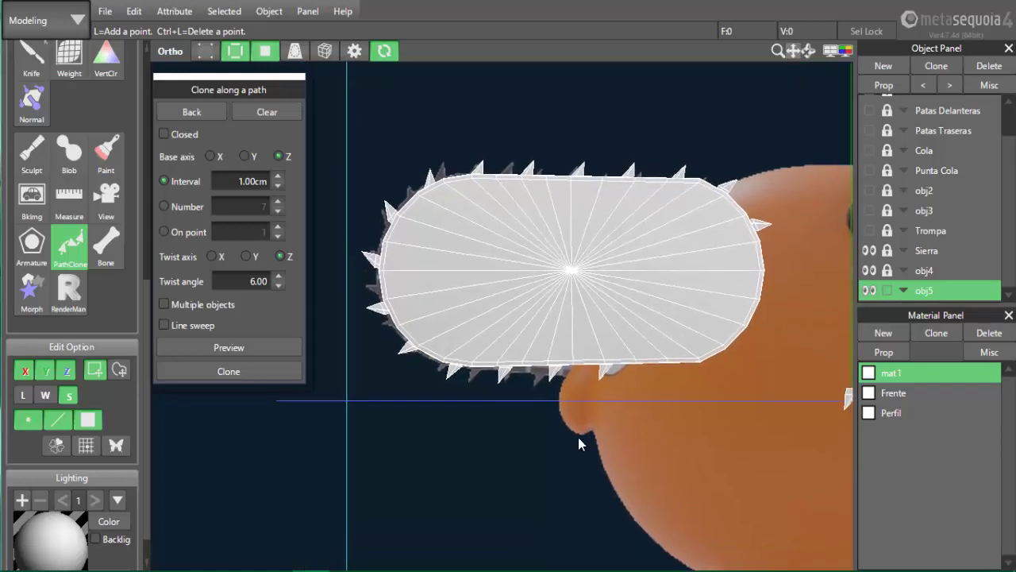
{"action": "scroll", "coordinate": [578, 437], "scroll_direction": "up", "scroll_amount": 2}
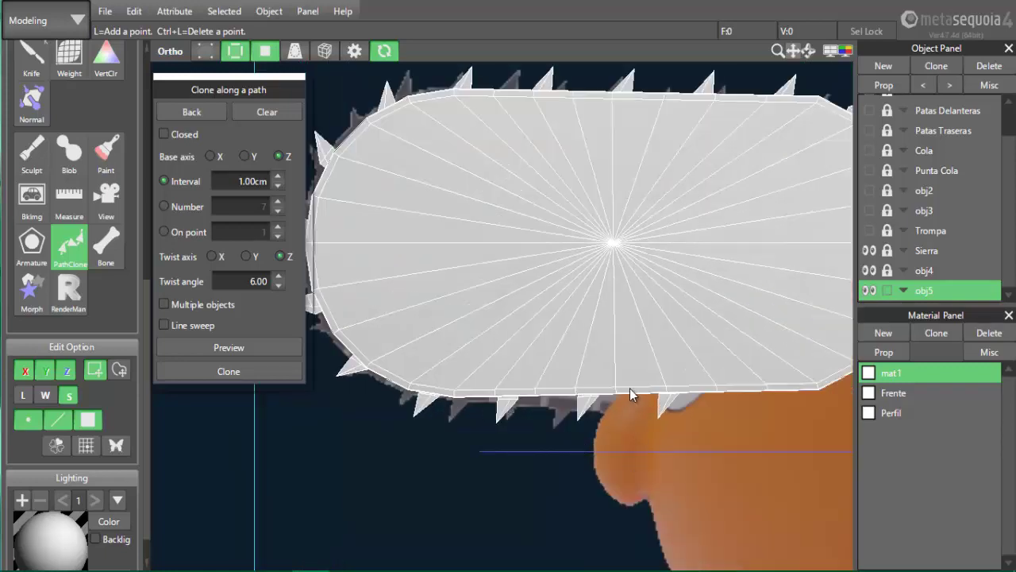
{"action": "left_click", "coordinate": [550, 388]}
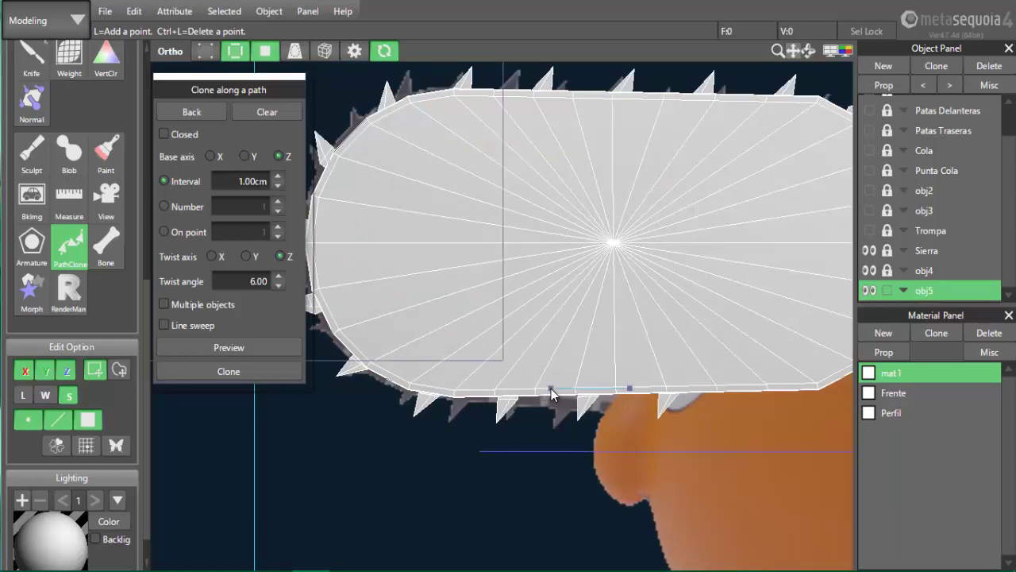
{"action": "left_click", "coordinate": [464, 395]}
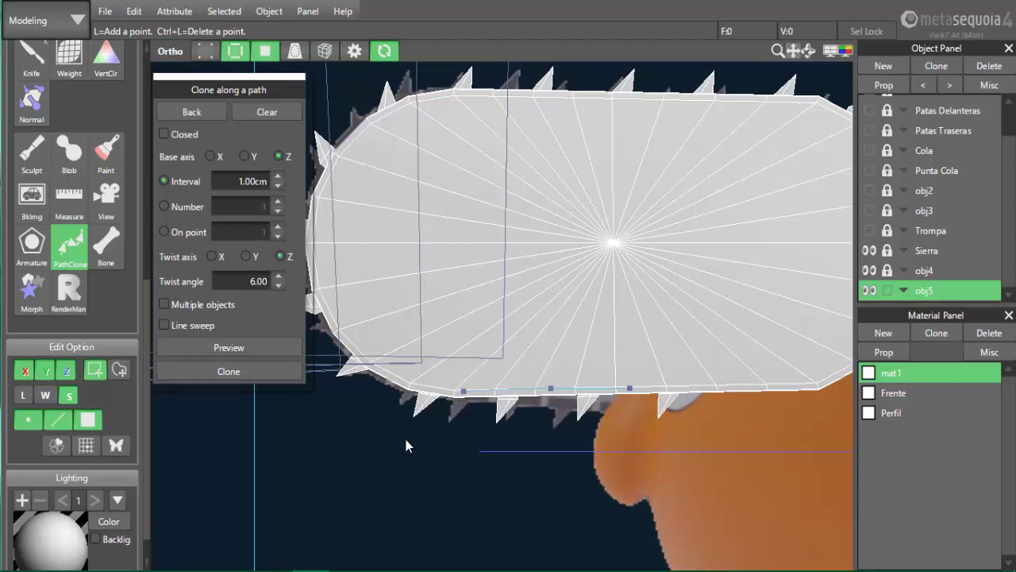
{"action": "left_click", "coordinate": [238, 348]}
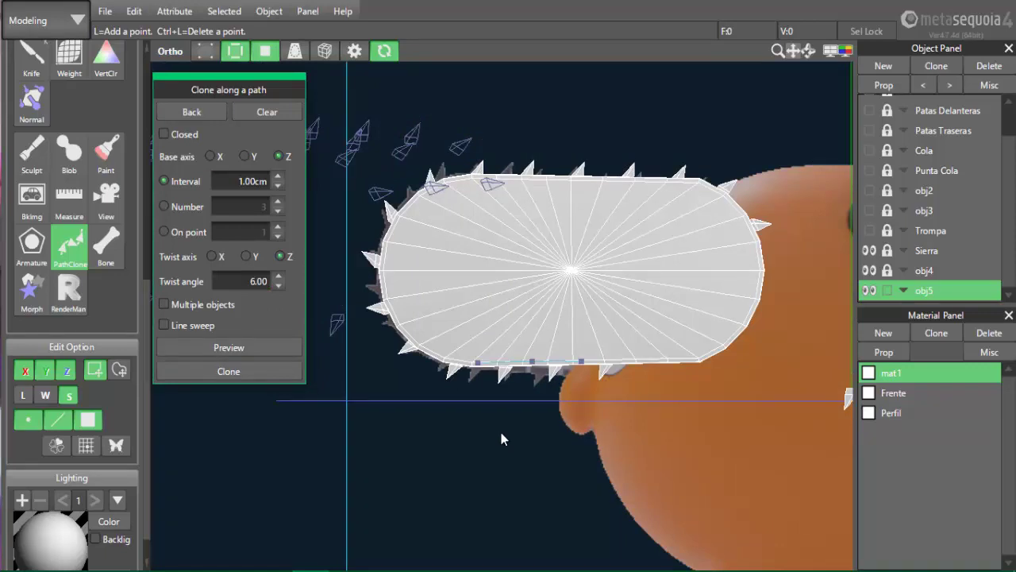
{"action": "left_click", "coordinate": [287, 113]}
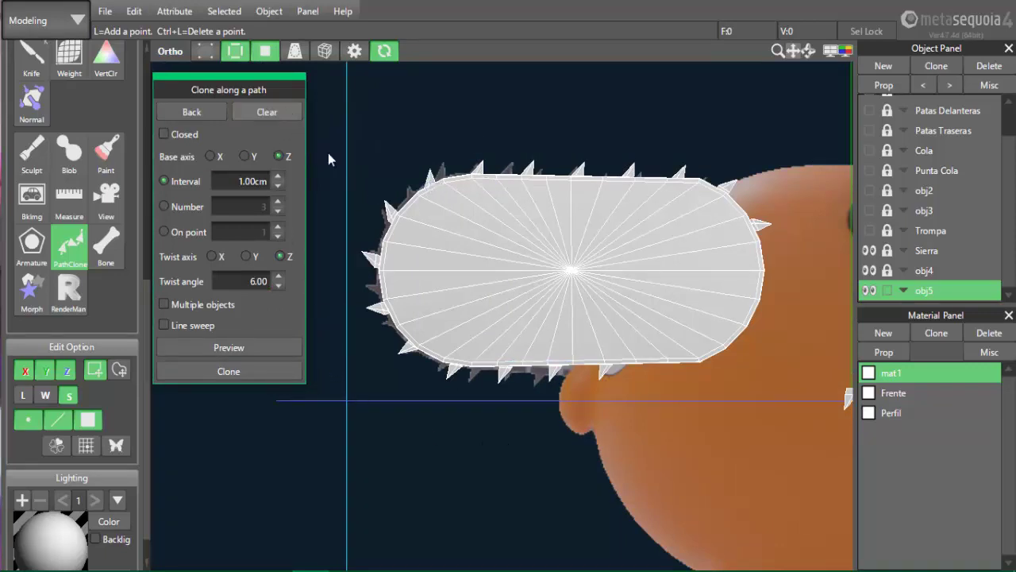
{"action": "middle_click_drag", "start_coordinate": [772, 453], "coordinate": [744, 462]}
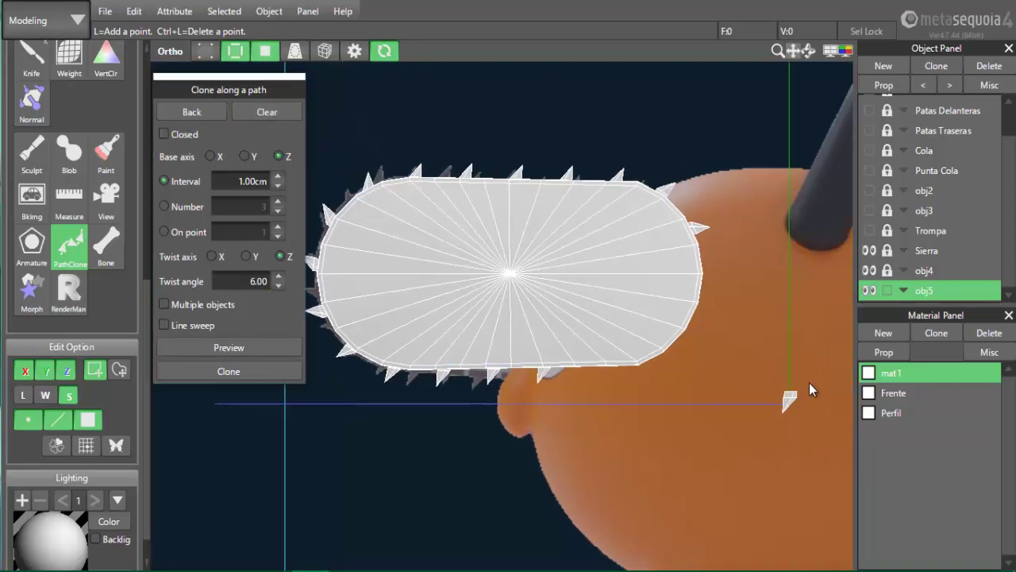
Unlock obj4, make it the current object, and select its single source tooth beside the blade for moving or cloning
{"action": "key", "text": "v"}
{"action": "left_click_drag", "start_coordinate": [810, 366], "coordinate": [742, 444]}
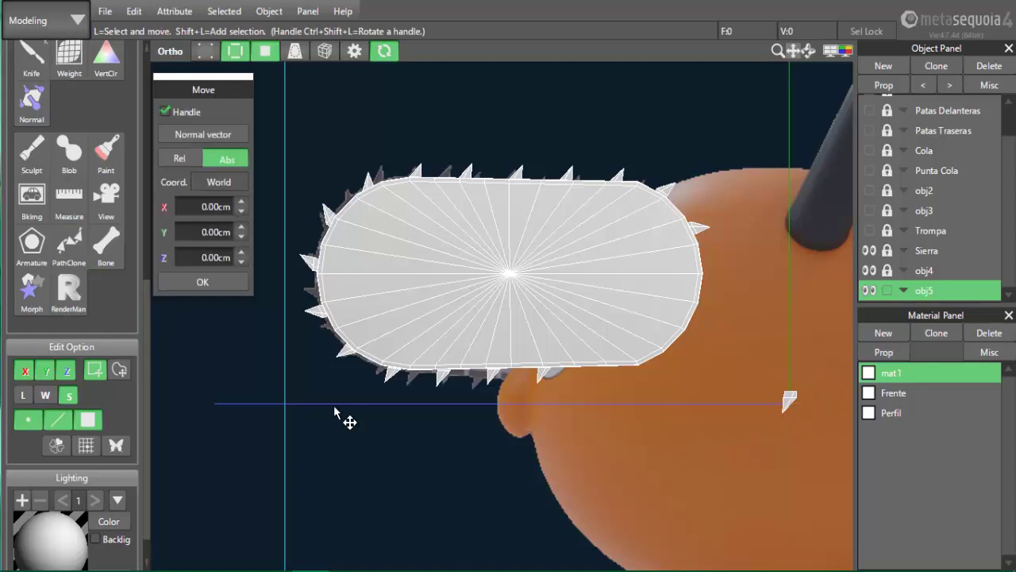
{"action": "left_click", "coordinate": [887, 270]}
{"action": "left_click", "coordinate": [931, 275]}
{"action": "left_click_drag", "start_coordinate": [732, 439], "coordinate": [816, 369]}
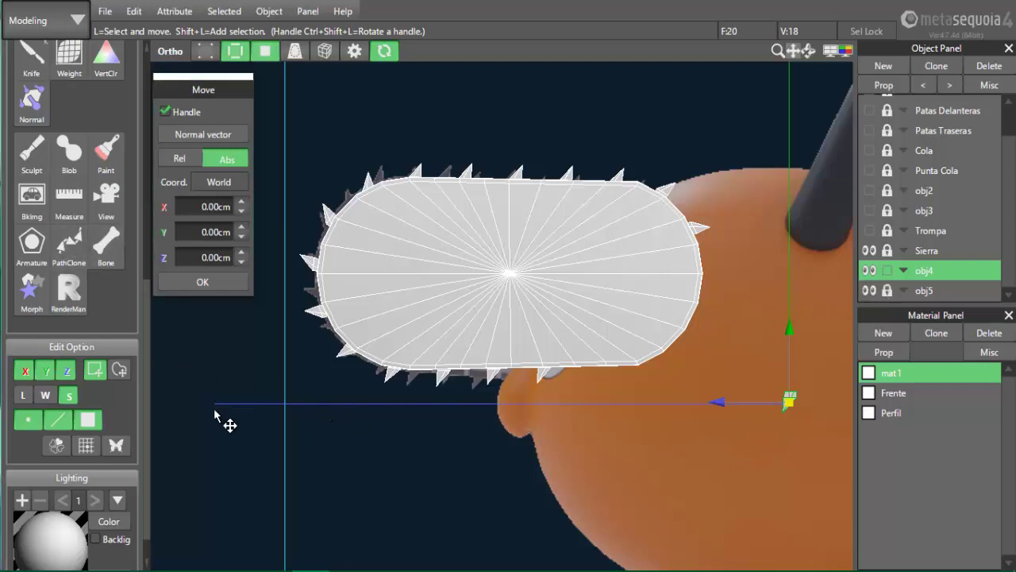
Trace a ten-point clone path at the 1.00 cm interval from the blade's lower edge around its rounded front end onto the upper edge
{"action": "left_click", "coordinate": [78, 258]}
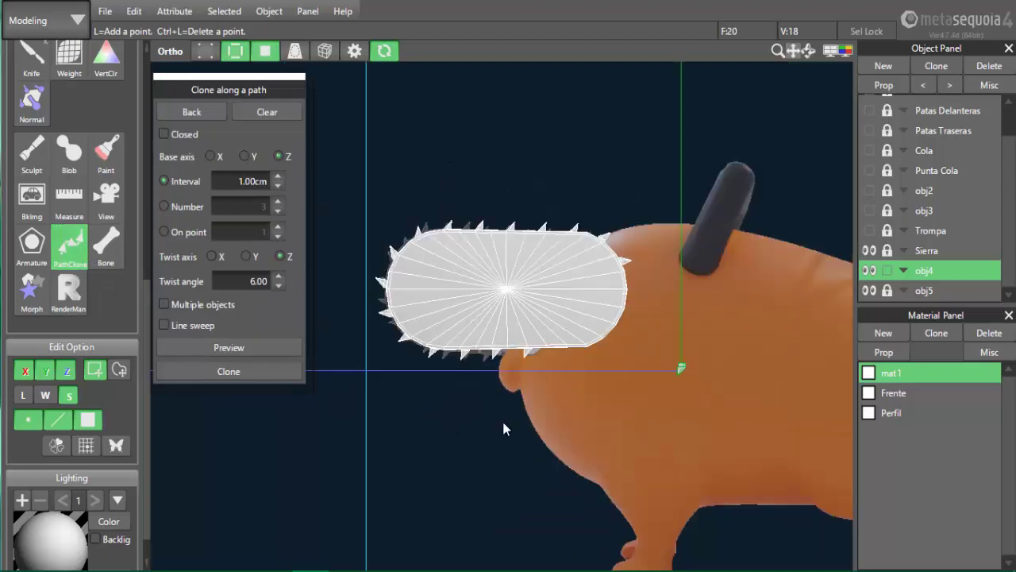
{"action": "scroll", "coordinate": [495, 421], "scroll_direction": "up", "scroll_amount": 3}
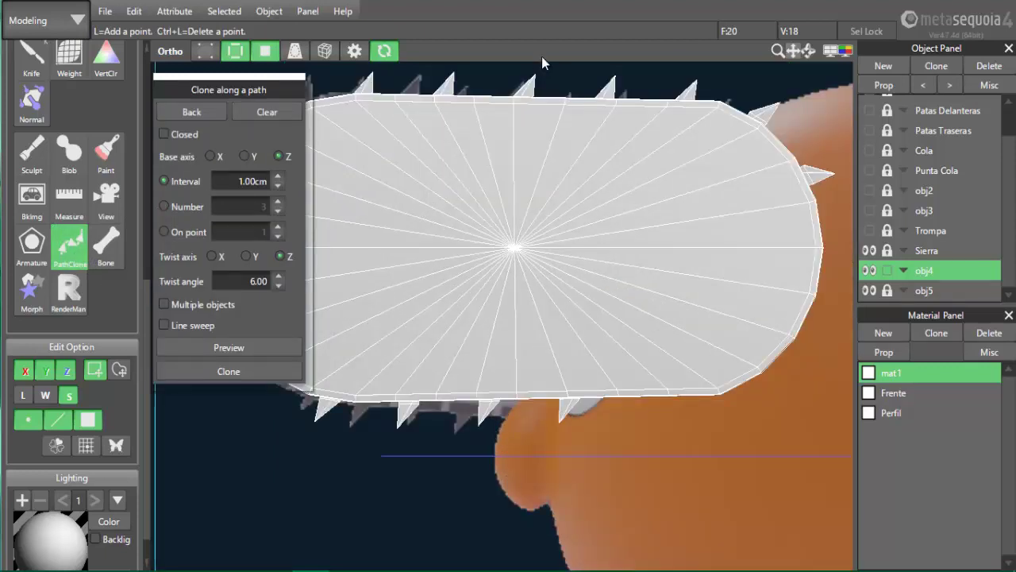
{"action": "middle_click_drag", "start_coordinate": [512, 282], "coordinate": [637, 281]}
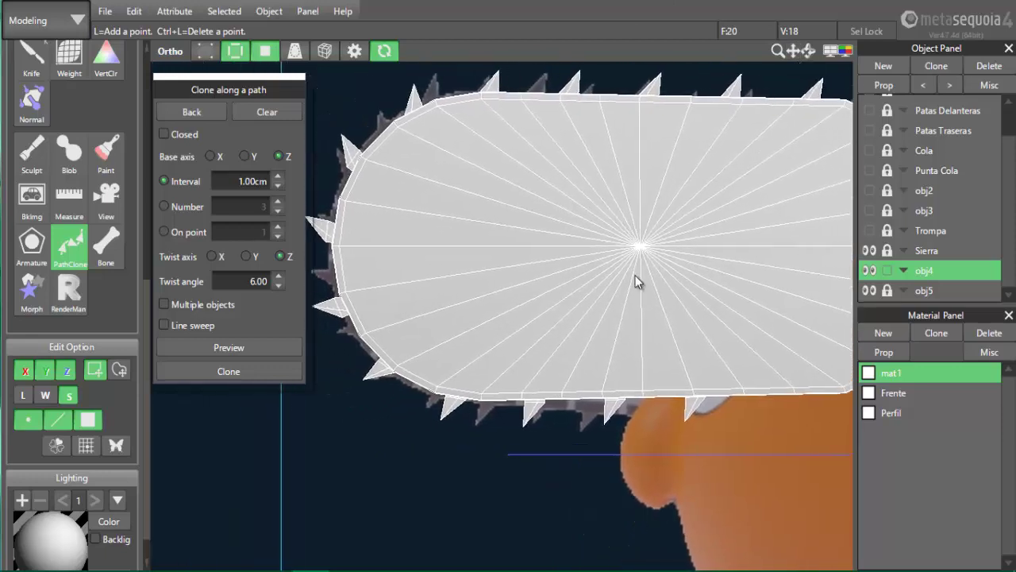
{"action": "left_click", "coordinate": [657, 393]}
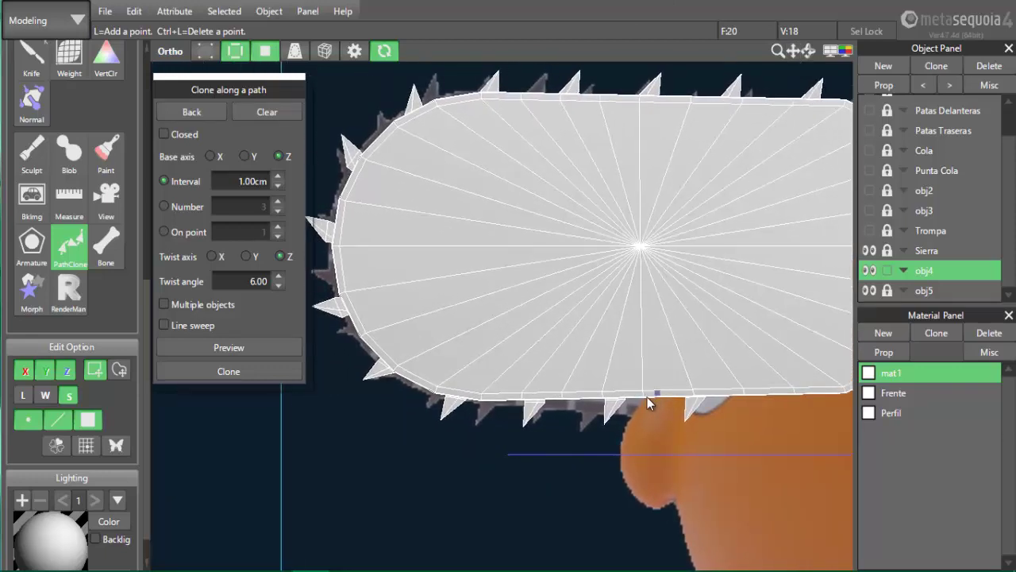
{"action": "left_click", "coordinate": [570, 399]}
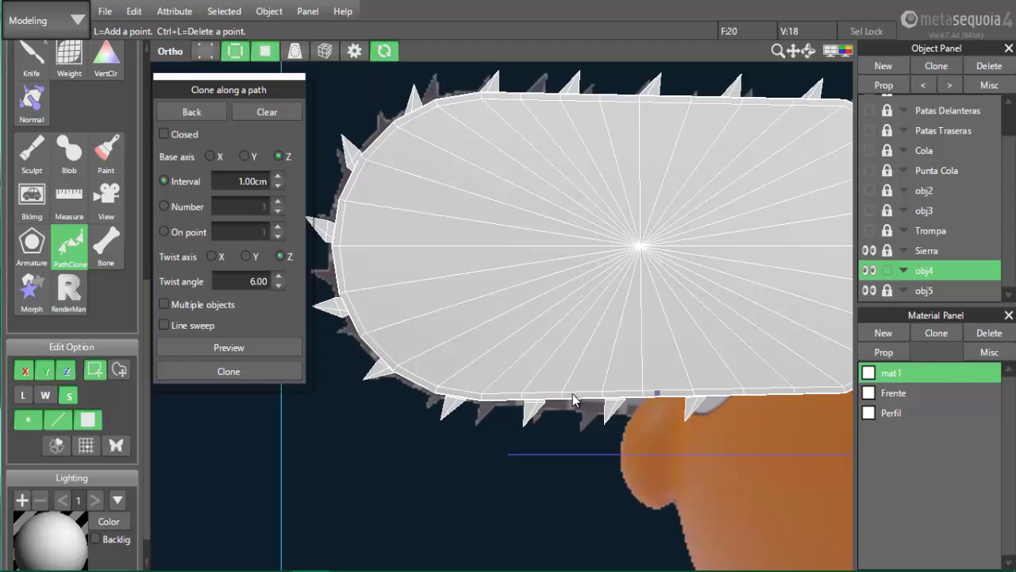
{"action": "left_click", "coordinate": [494, 398]}
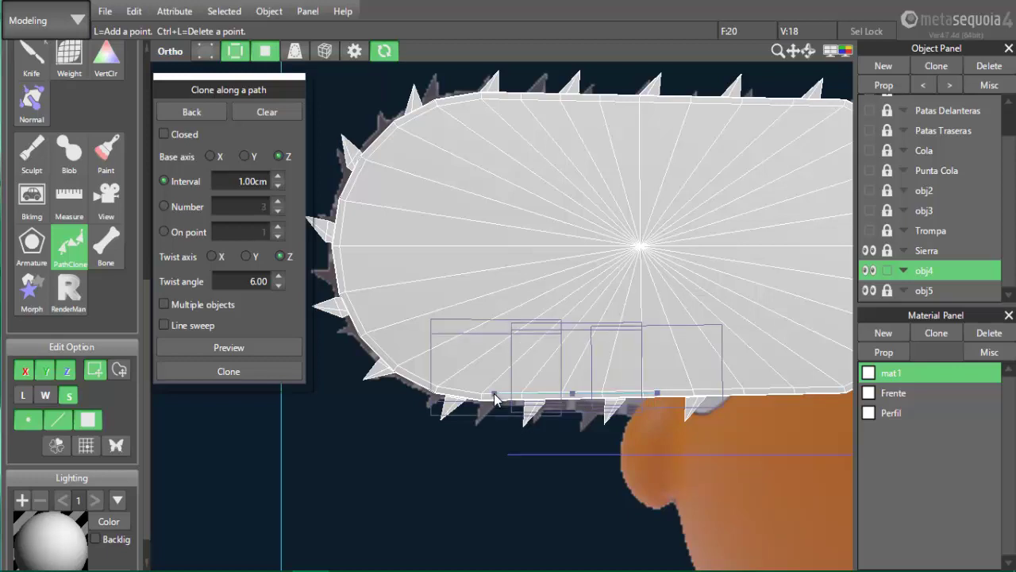
{"action": "left_click", "coordinate": [419, 380]}
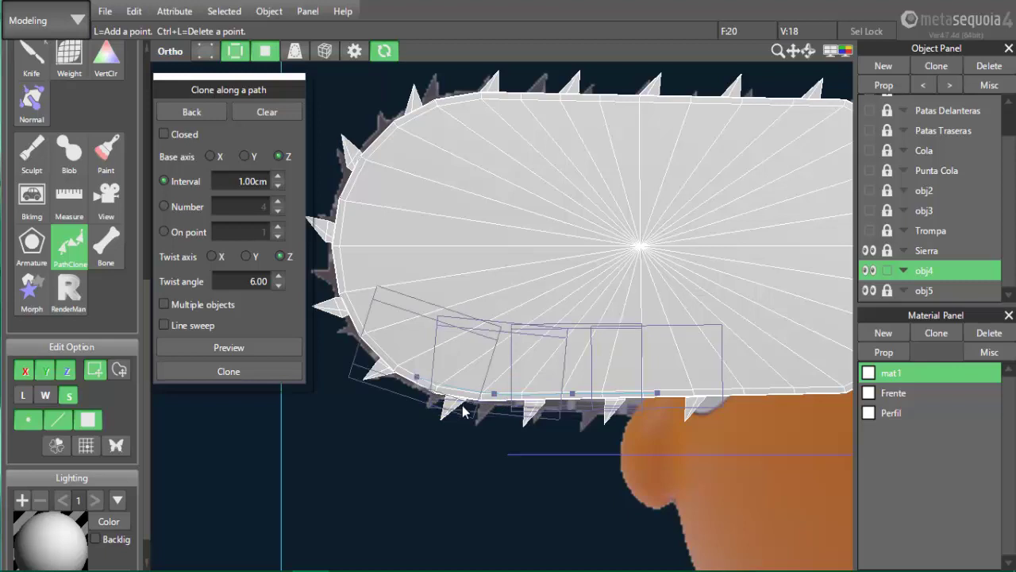
{"action": "left_click", "coordinate": [365, 334]}
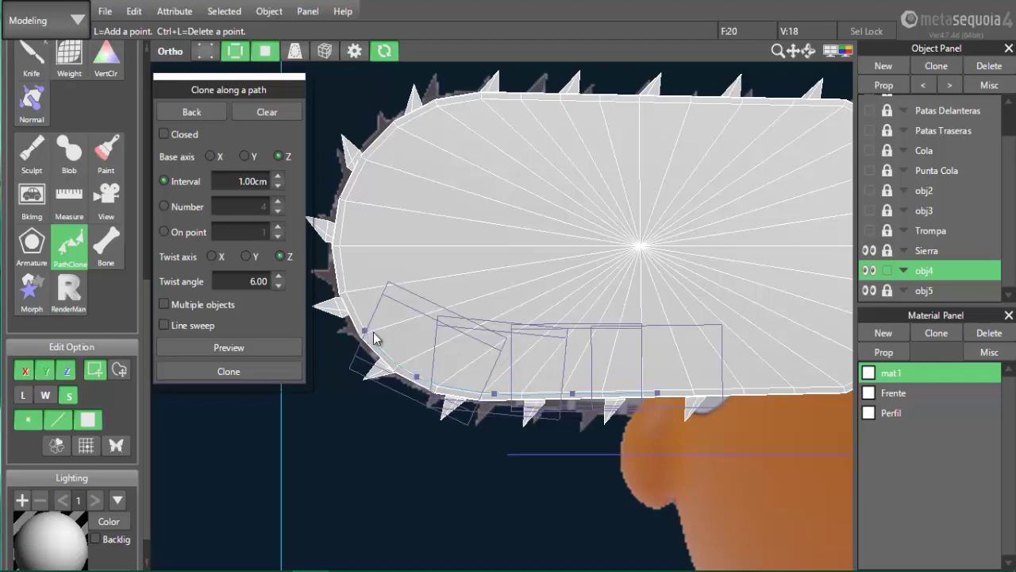
{"action": "left_click", "coordinate": [344, 270]}
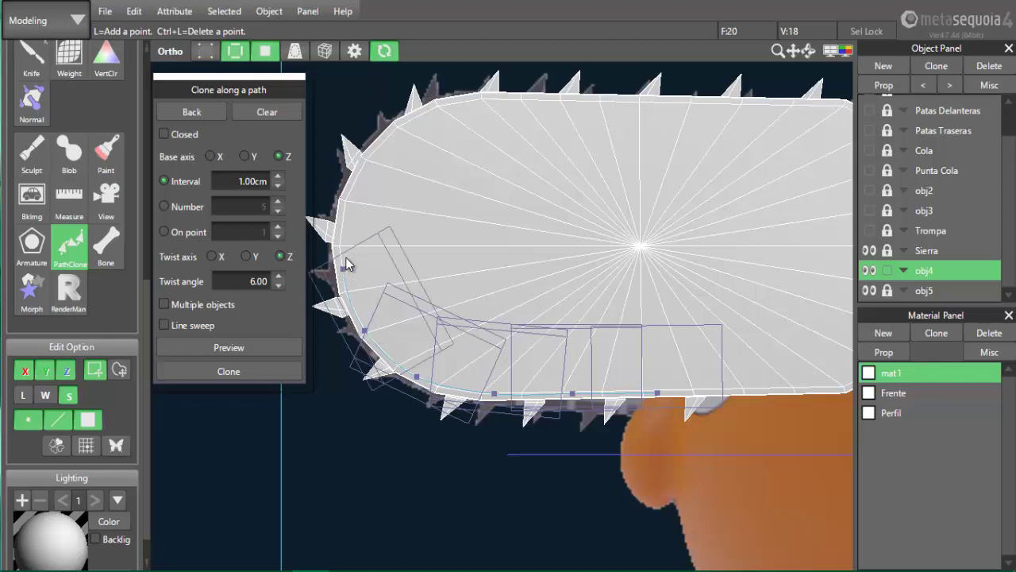
{"action": "left_click", "coordinate": [347, 201]}
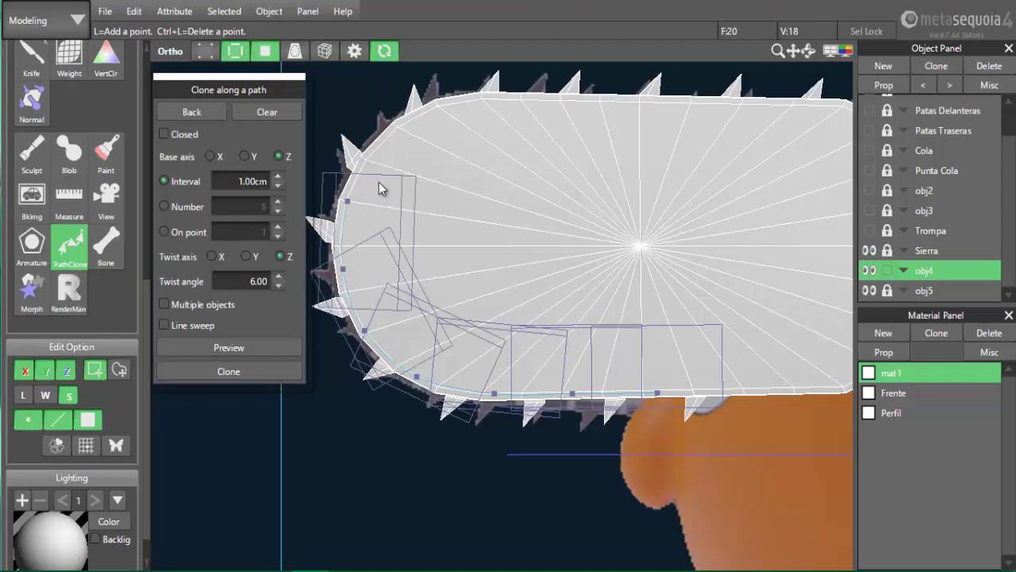
{"action": "left_click", "coordinate": [391, 134]}
{"action": "left_click", "coordinate": [454, 103]}
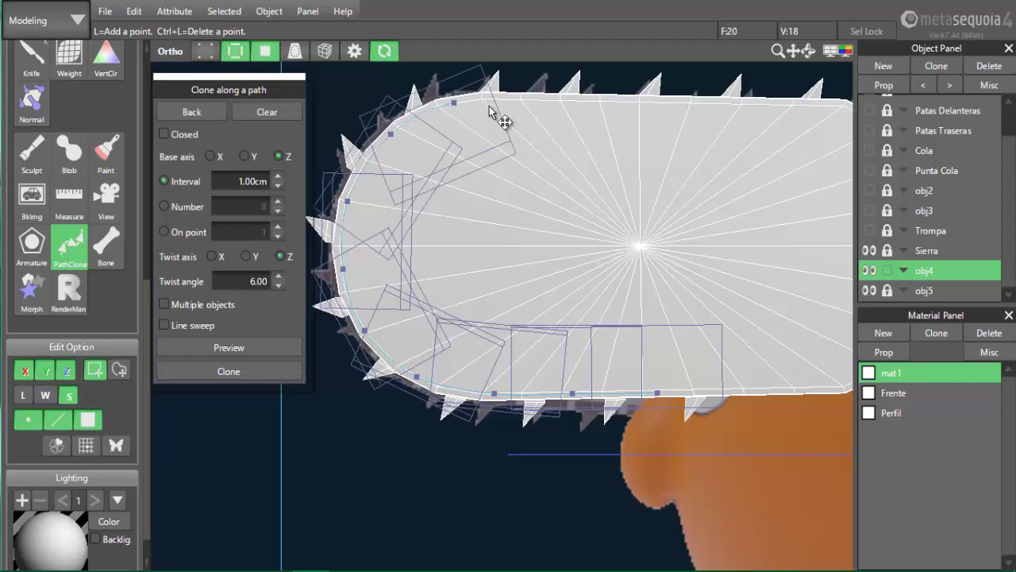
{"action": "left_click", "coordinate": [533, 100]}
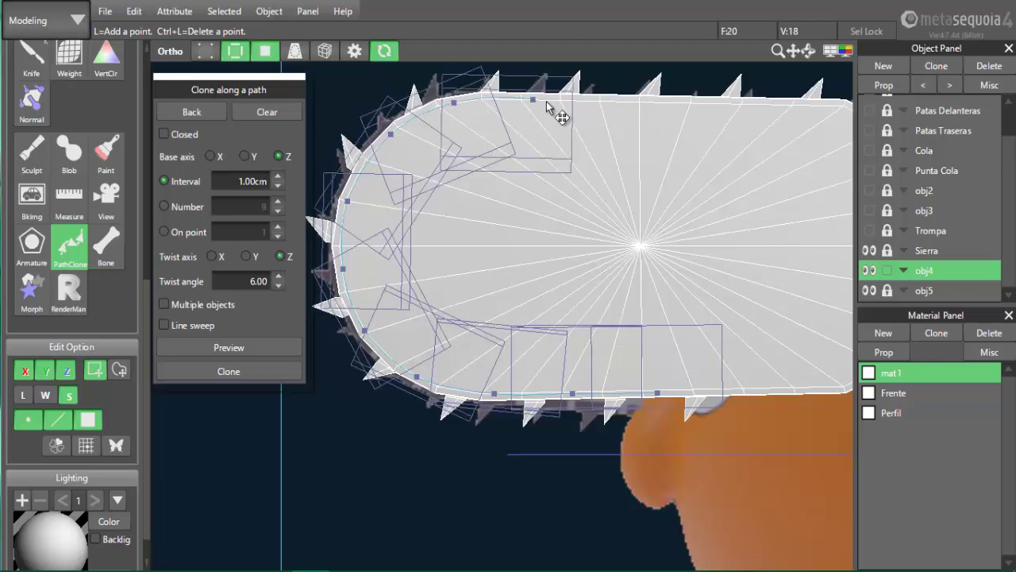
Extend the clone path with five more points along the saw blade's upper edge and around its right end, and preview the clones
{"action": "left_click", "coordinate": [615, 100]}
{"action": "left_click", "coordinate": [695, 104]}
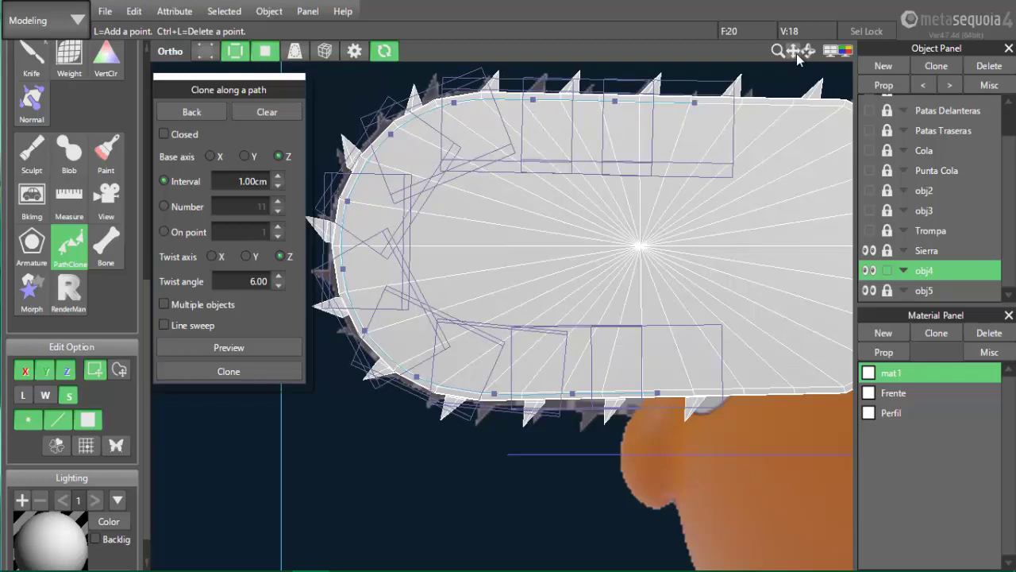
{"action": "left_click_drag", "start_coordinate": [797, 53], "coordinate": [627, 71]}
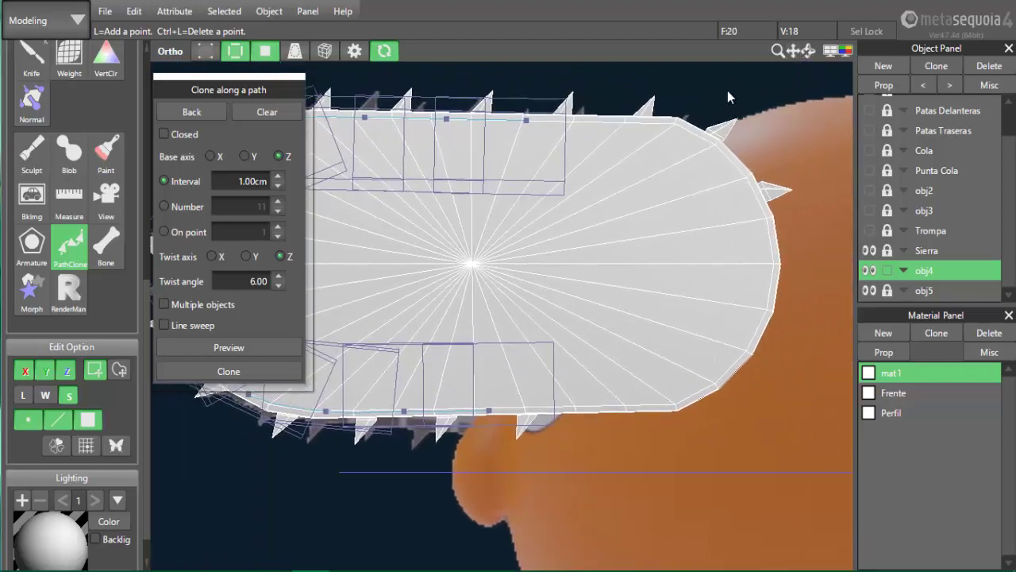
{"action": "left_click", "coordinate": [601, 122]}
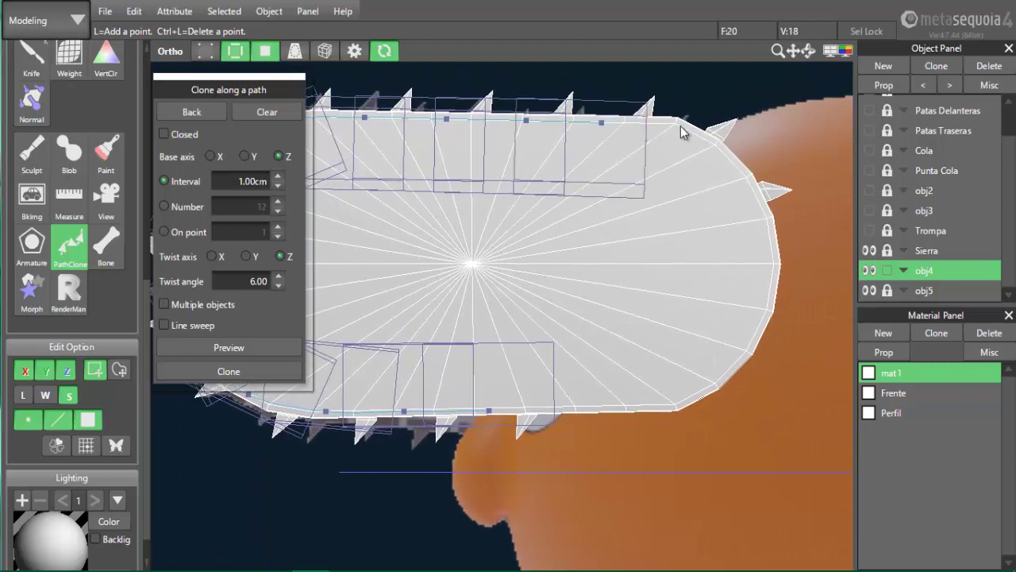
{"action": "left_click", "coordinate": [680, 126]}
{"action": "left_click", "coordinate": [736, 165]}
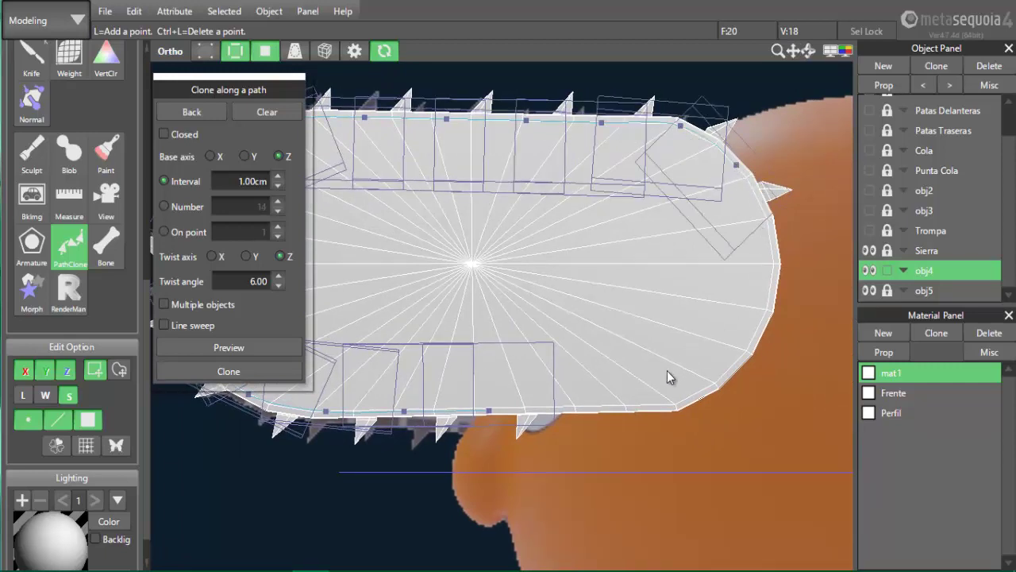
{"action": "left_click", "coordinate": [238, 348]}
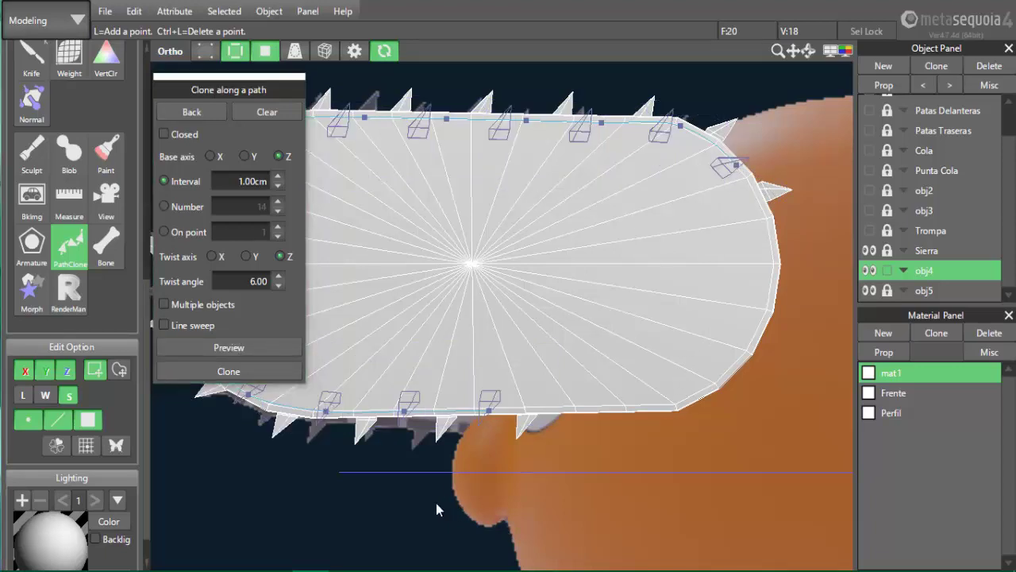
Lower the two path points on the blade's straight lower edge nearest the path's start onto the outline and preview the clones
{"action": "right_click_drag", "start_coordinate": [436, 502], "coordinate": [560, 450]}
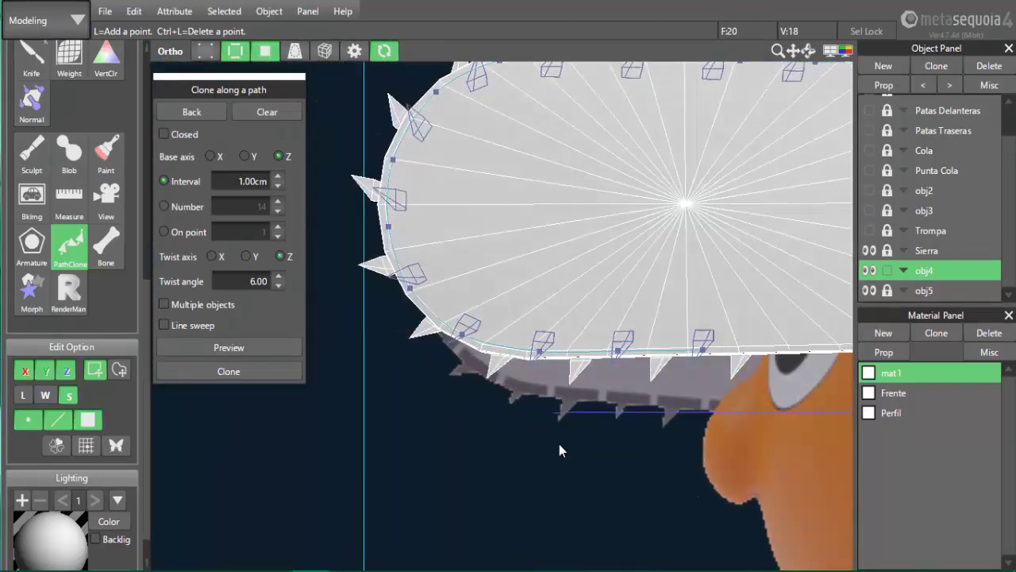
{"action": "key", "text": "F2"}
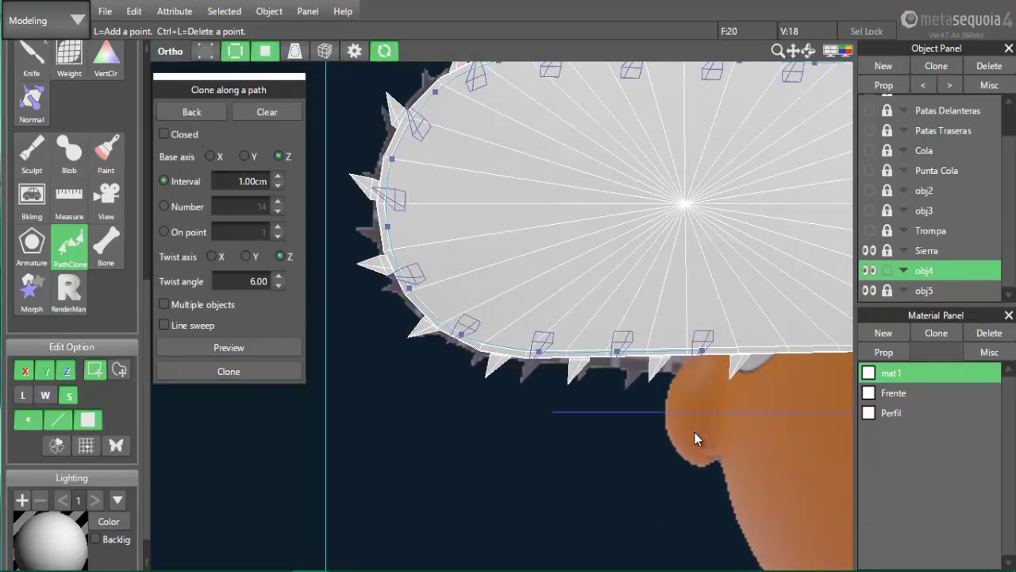
{"action": "scroll", "coordinate": [695, 432], "scroll_direction": "up", "scroll_amount": 3}
{"action": "right_click_drag", "start_coordinate": [717, 489], "coordinate": [611, 369]}
{"action": "left_click_drag", "start_coordinate": [637, 324], "coordinate": [639, 335]}
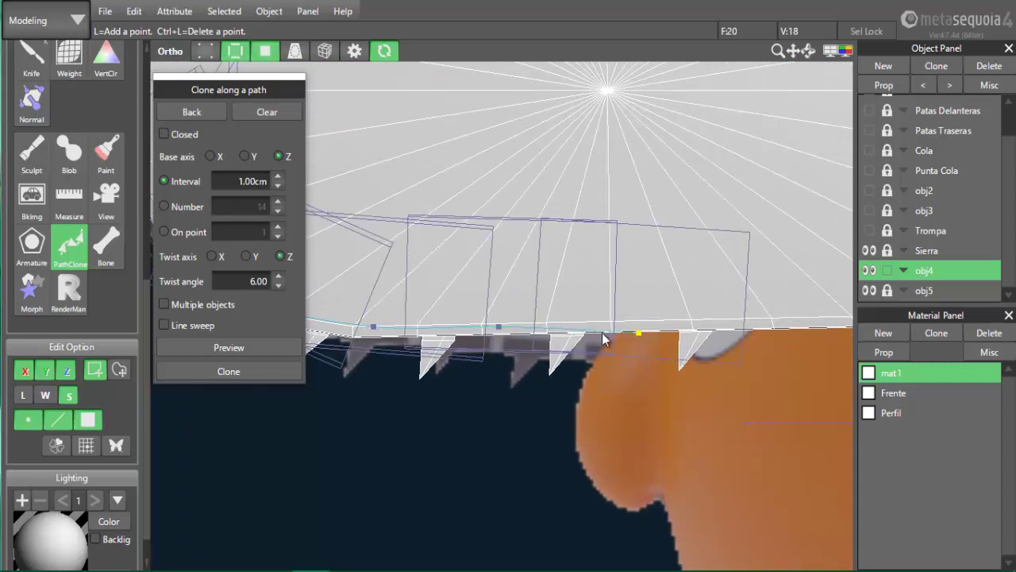
{"action": "left_click", "coordinate": [289, 344]}
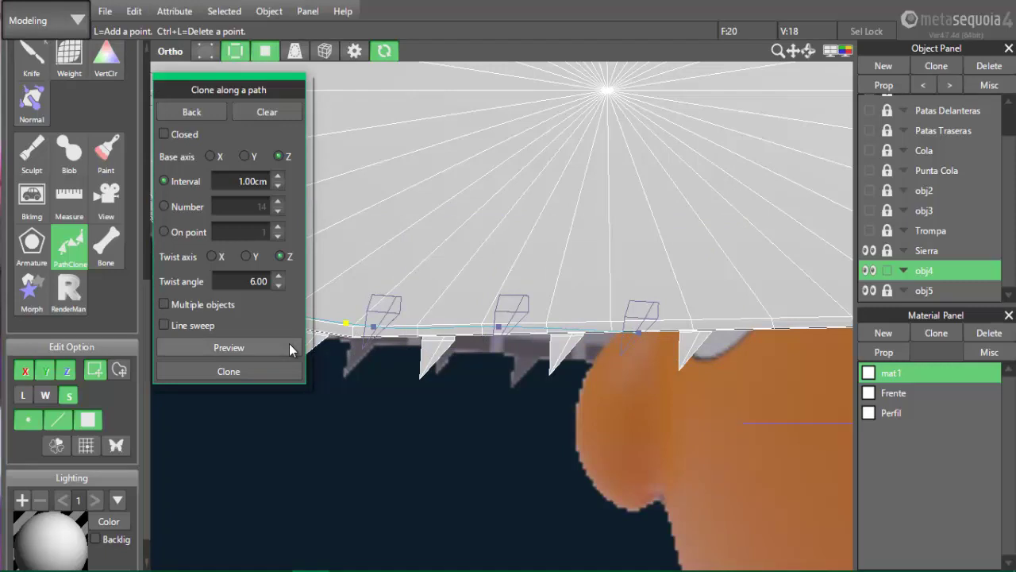
{"action": "left_click_drag", "start_coordinate": [499, 332], "coordinate": [504, 336]}
{"action": "left_click", "coordinate": [277, 349]}
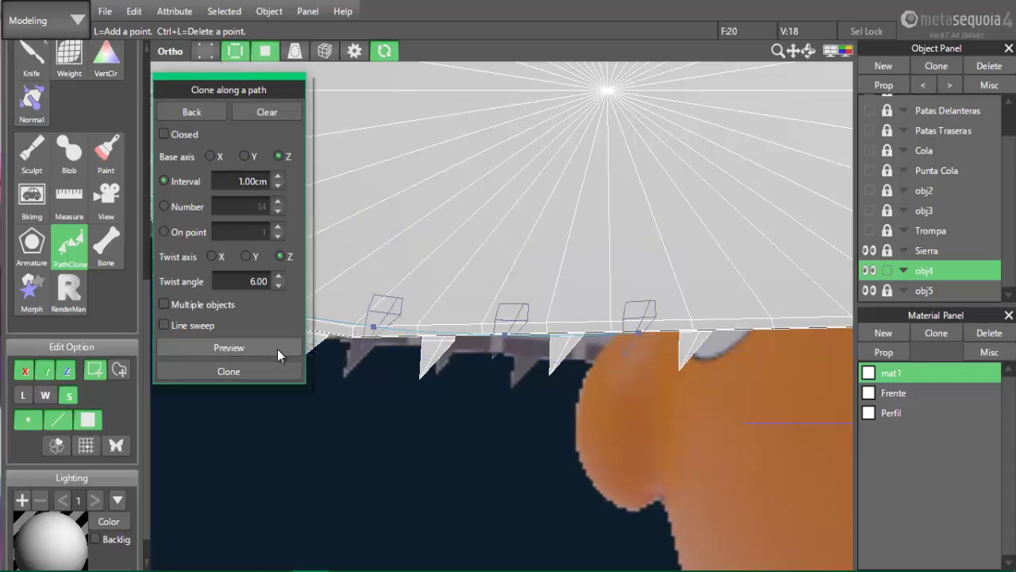
Move the path points at the blade's lower-left curve outward onto its edge, previewing the tooth clones after each adjustment
{"action": "middle_click_drag", "start_coordinate": [347, 435], "coordinate": [606, 418]}
{"action": "left_click_drag", "start_coordinate": [633, 351], "coordinate": [627, 363]}
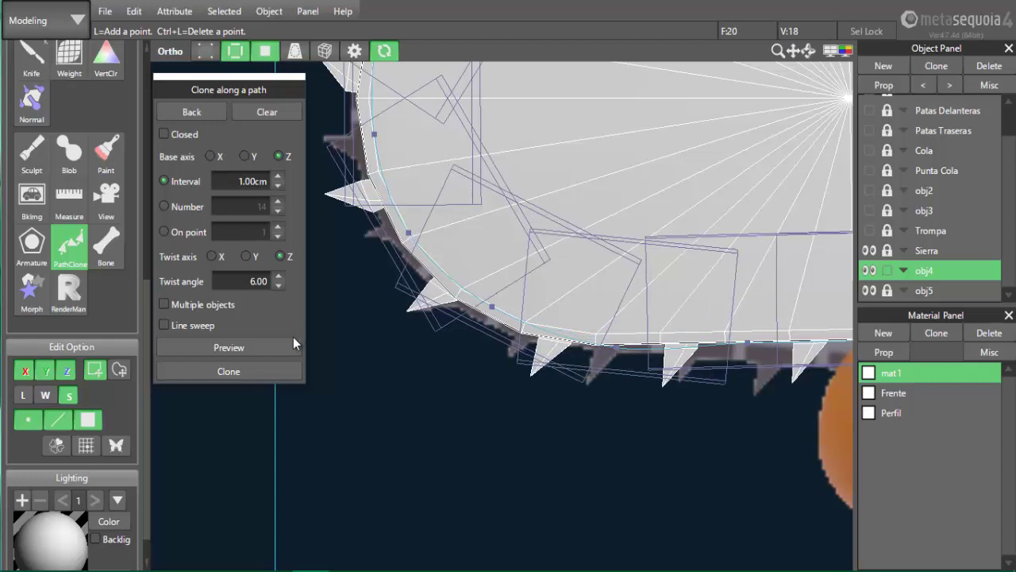
{"action": "left_click", "coordinate": [288, 345]}
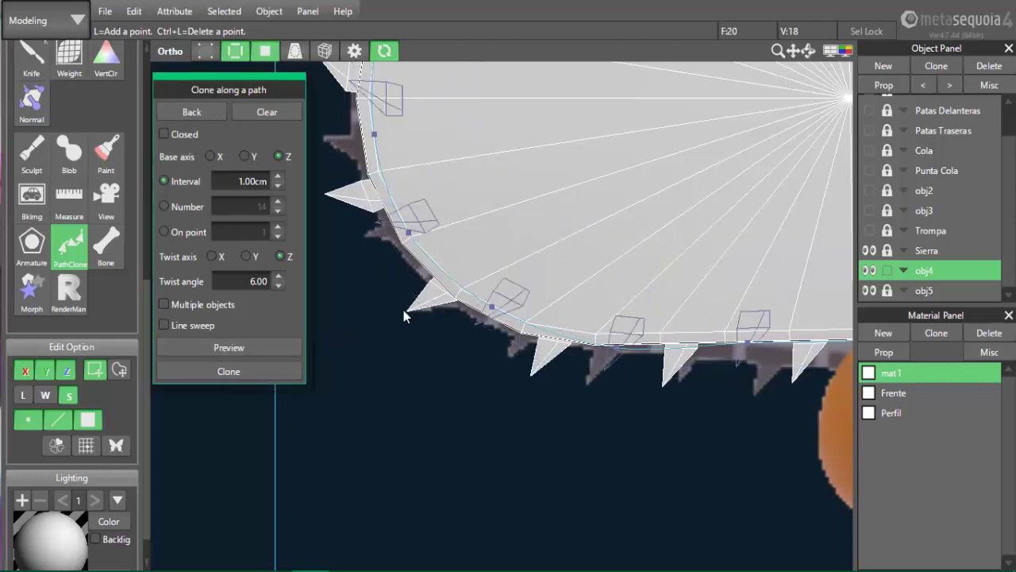
{"action": "left_click_drag", "start_coordinate": [506, 324], "coordinate": [506, 331]}
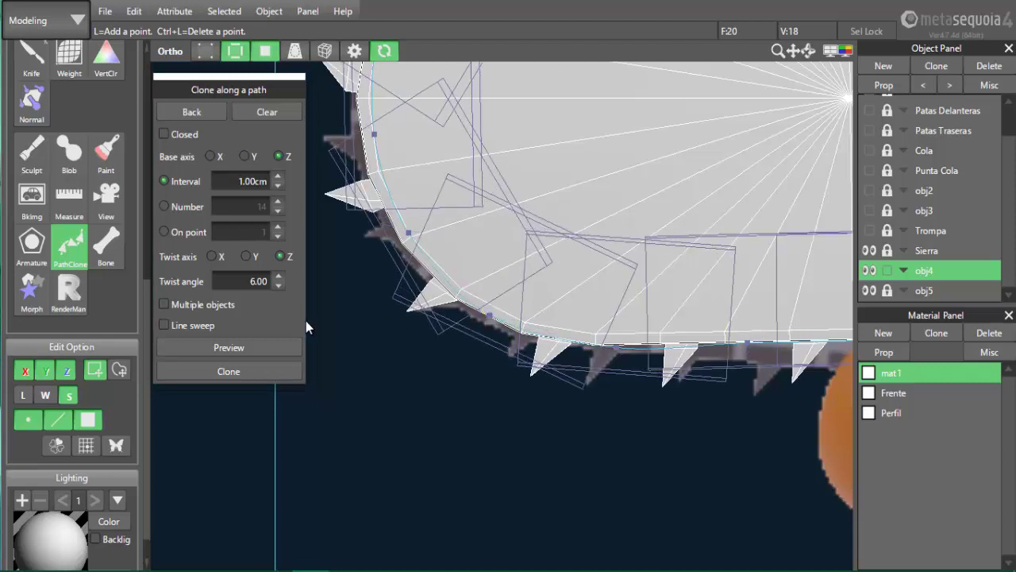
{"action": "left_click", "coordinate": [257, 346]}
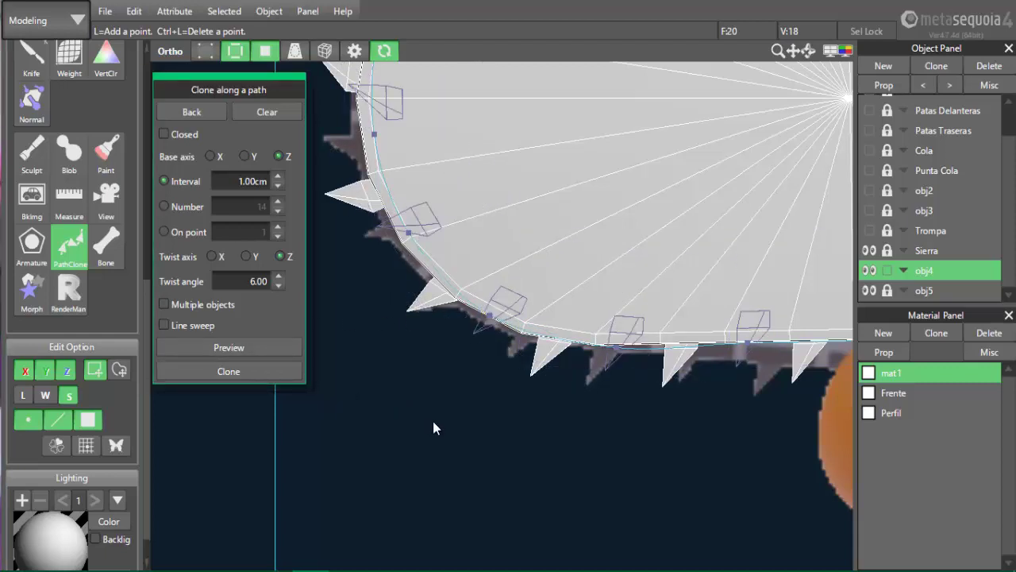
{"action": "left_click_drag", "start_coordinate": [492, 318], "coordinate": [493, 325]}
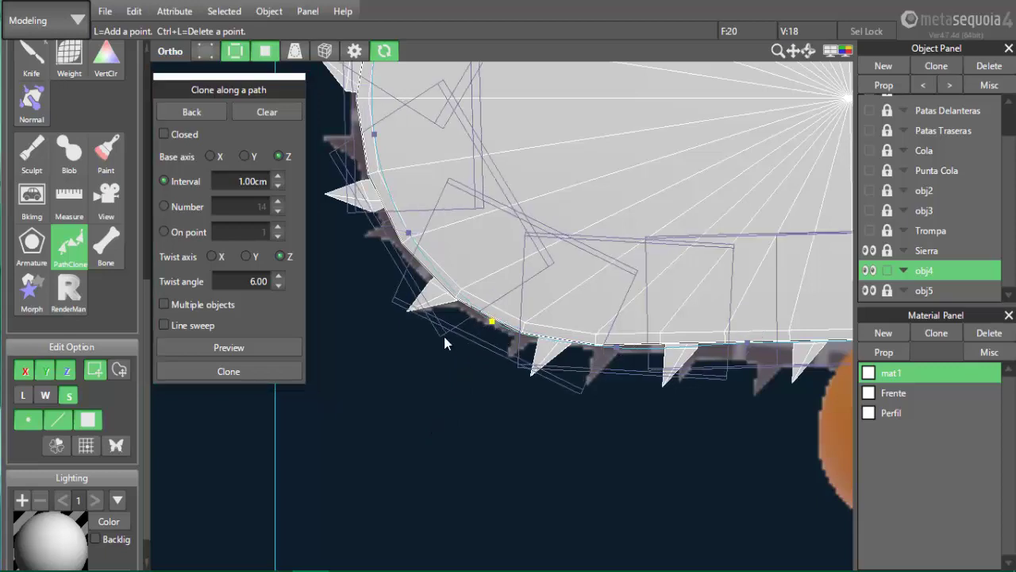
{"action": "left_click", "coordinate": [295, 354]}
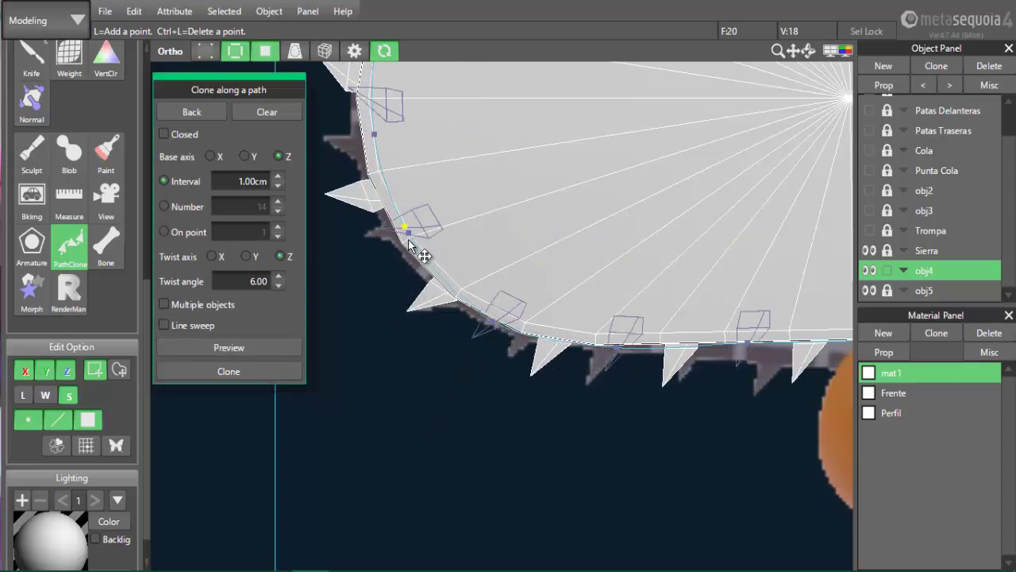
Shift the two path points on the lower half of the blade's rounded left end onto the outline and preview the clones
{"action": "left_click_drag", "start_coordinate": [409, 232], "coordinate": [404, 249]}
{"action": "left_click", "coordinate": [260, 348]}
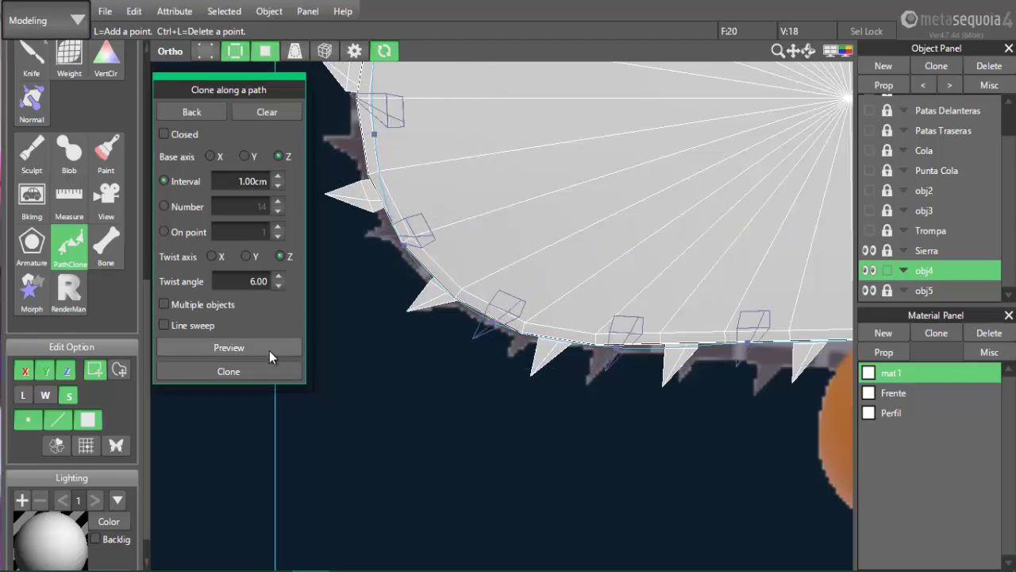
{"action": "left_click", "coordinate": [375, 135]}
{"action": "mouse_move", "coordinate": [377, 136]}
{"action": "left_mouse_down"}
{"action": "mouse_move", "coordinate": [364, 149]}
{"action": "mouse_move", "coordinate": [370, 178]}
{"action": "mouse_move", "coordinate": [365, 145]}
{"action": "left_mouse_up"}
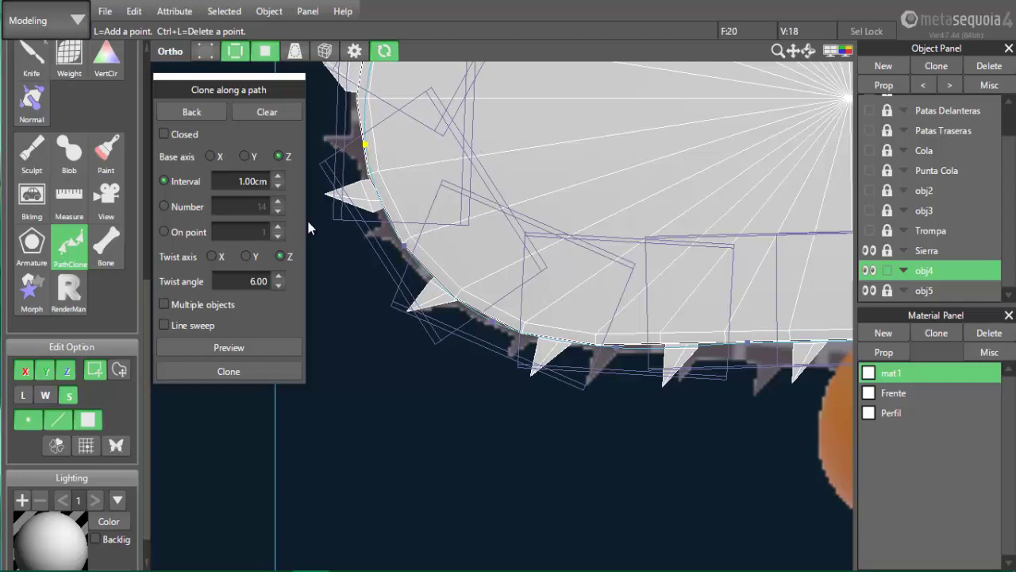
{"action": "left_click", "coordinate": [243, 347]}
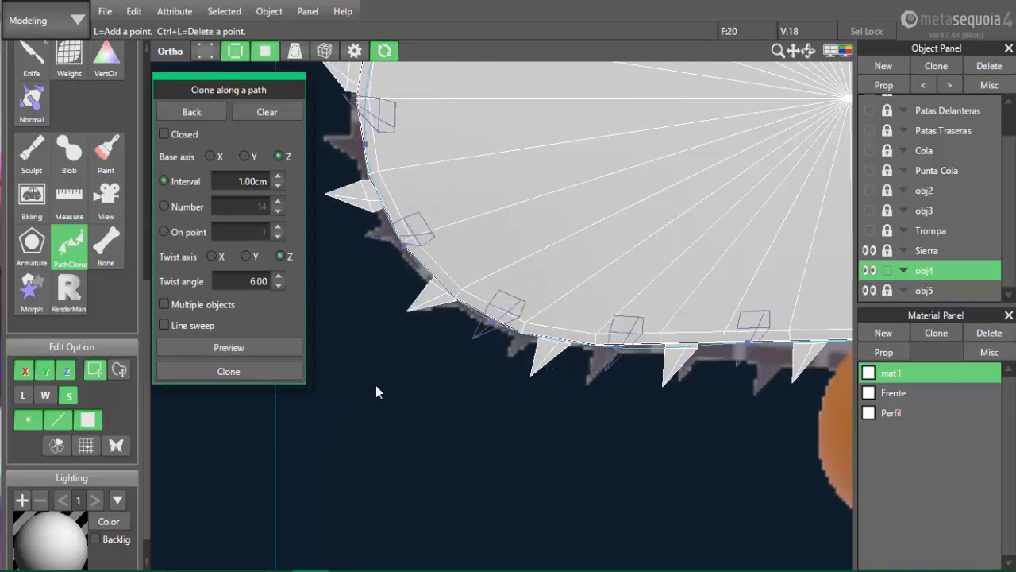
Move the two path points on the upper half of the blade's rounded left end outward to the edge and preview the clones
{"action": "scroll", "coordinate": [376, 386], "scroll_direction": "down", "scroll_amount": 3}
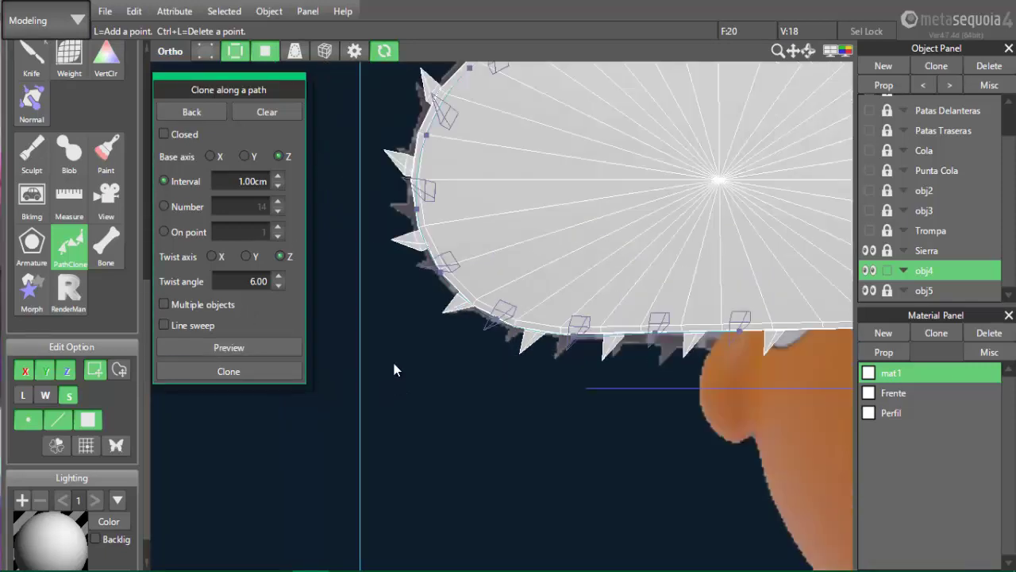
{"action": "middle_click_drag", "start_coordinate": [392, 361], "coordinate": [392, 433]}
{"action": "scroll", "coordinate": [391, 435], "scroll_direction": "up", "scroll_amount": 2}
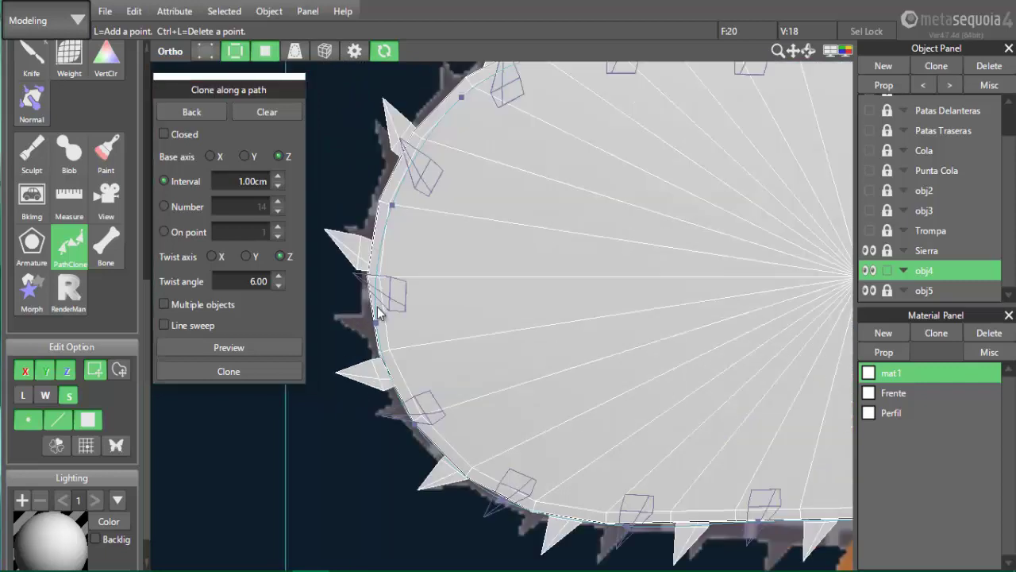
{"action": "left_click", "coordinate": [387, 199]}
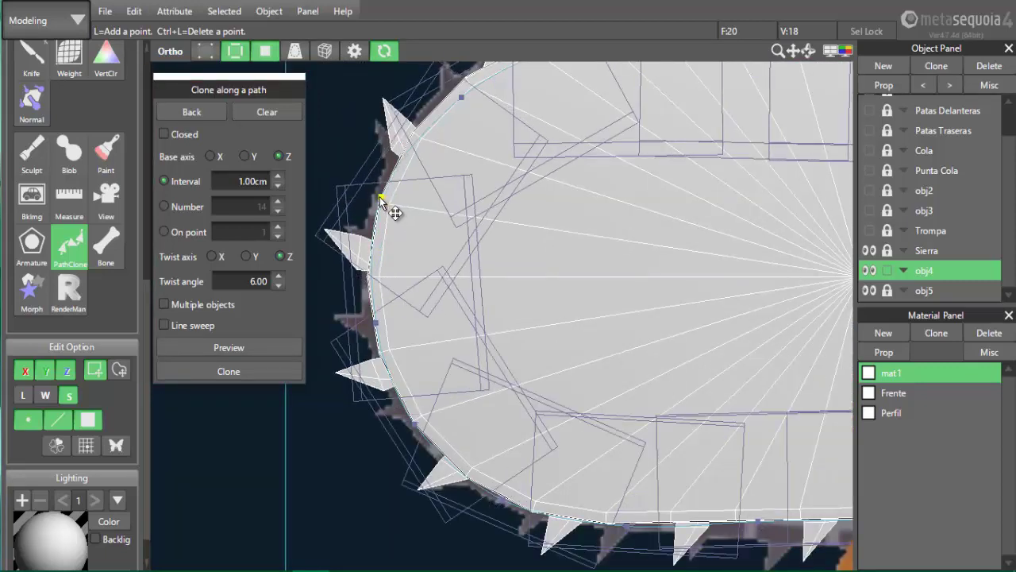
{"action": "left_click", "coordinate": [256, 347]}
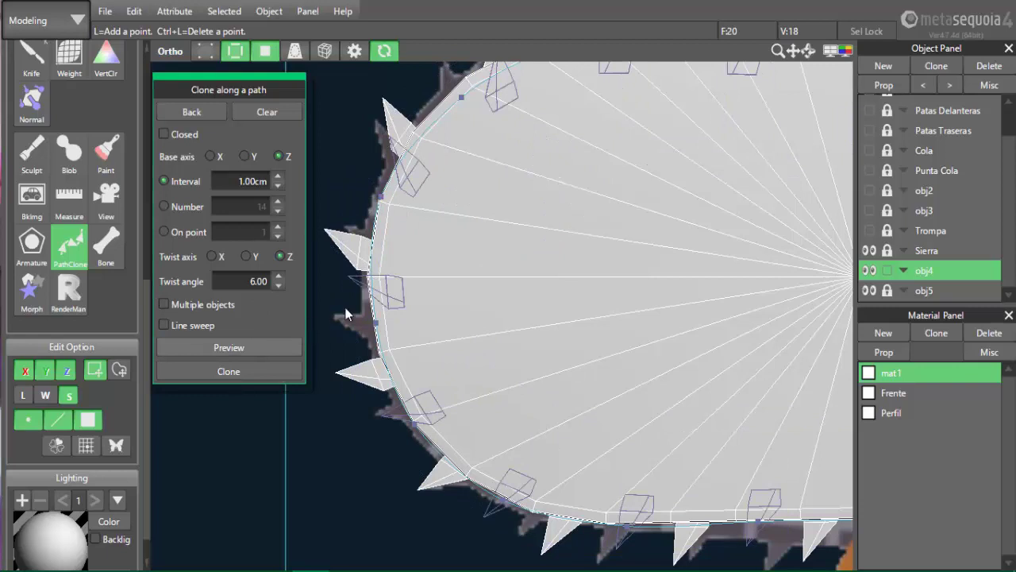
{"action": "left_click", "coordinate": [463, 89]}
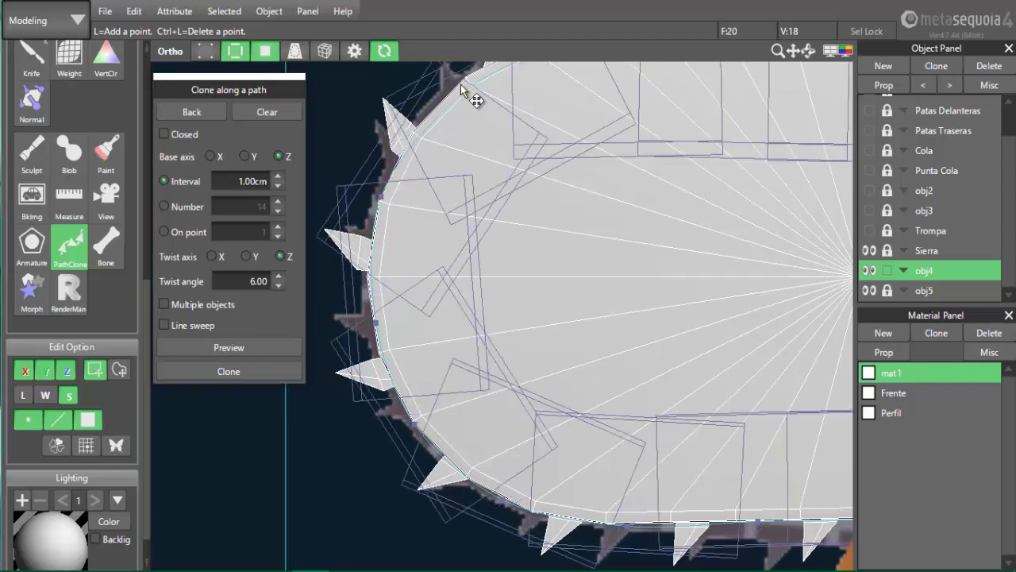
{"action": "left_click", "coordinate": [459, 82]}
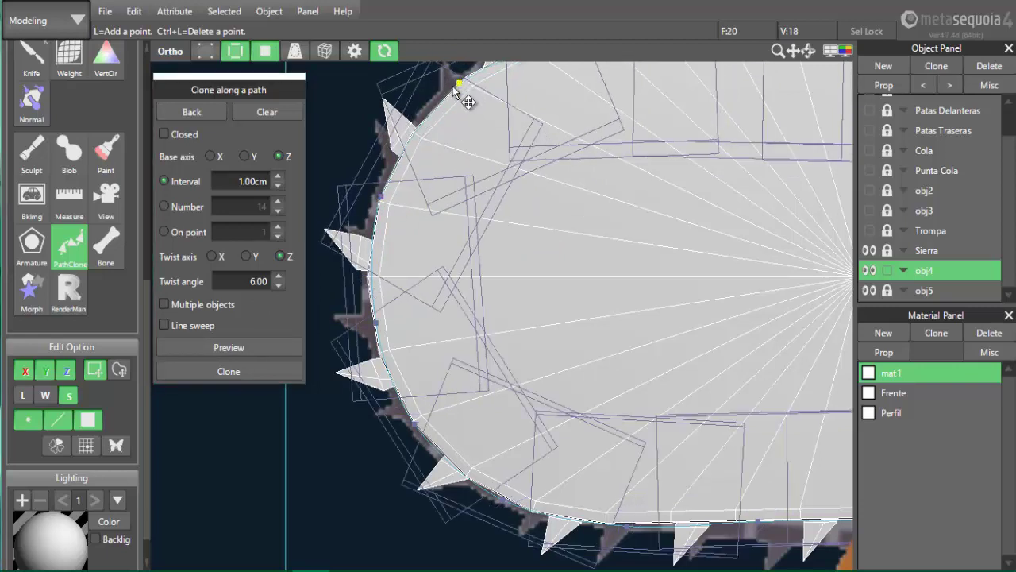
{"action": "left_click", "coordinate": [240, 354]}
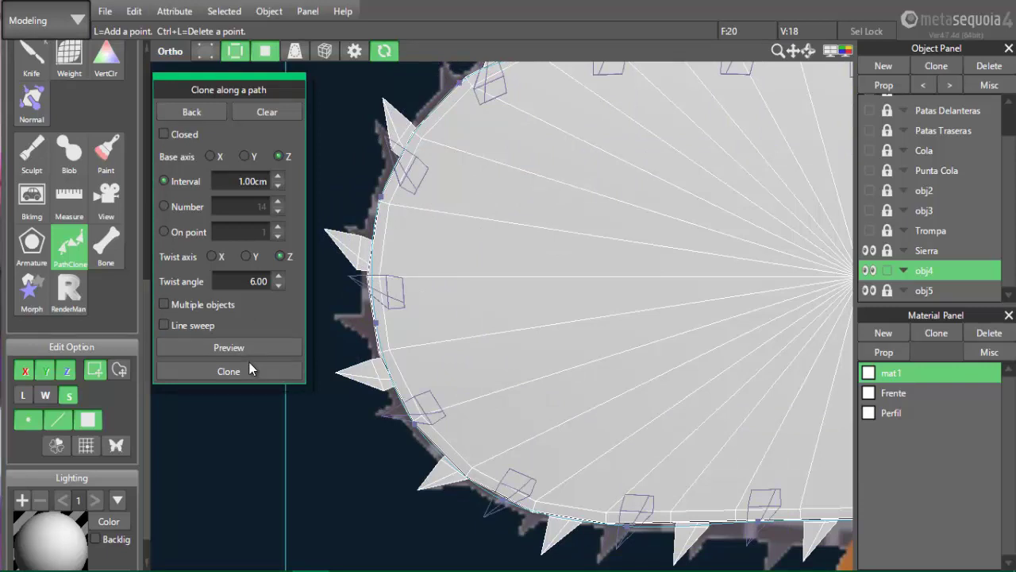
Set the clone distribution to On point 1, nudge the path point at the blade's left extreme downward, and preview the clones
{"action": "left_click", "coordinate": [247, 370]}
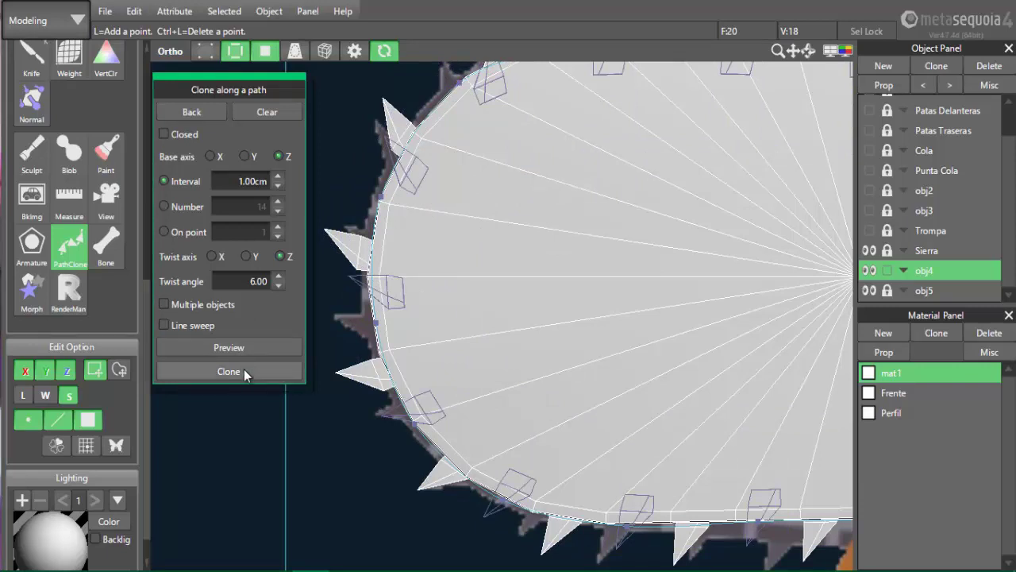
{"action": "left_click_drag", "start_coordinate": [265, 281], "coordinate": [180, 248]}
{"action": "left_click", "coordinate": [161, 232]}
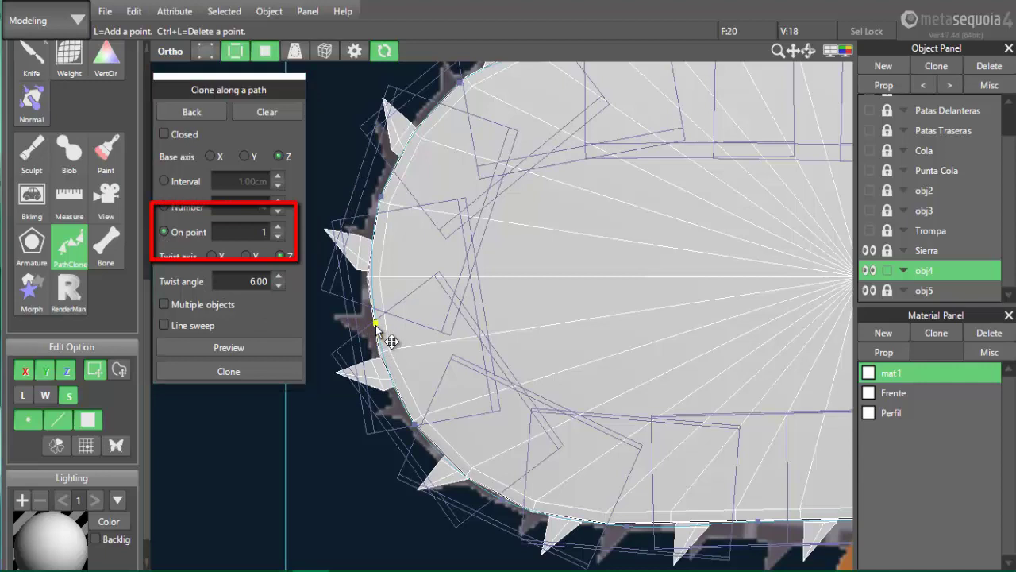
{"action": "left_click_drag", "start_coordinate": [374, 328], "coordinate": [374, 331]}
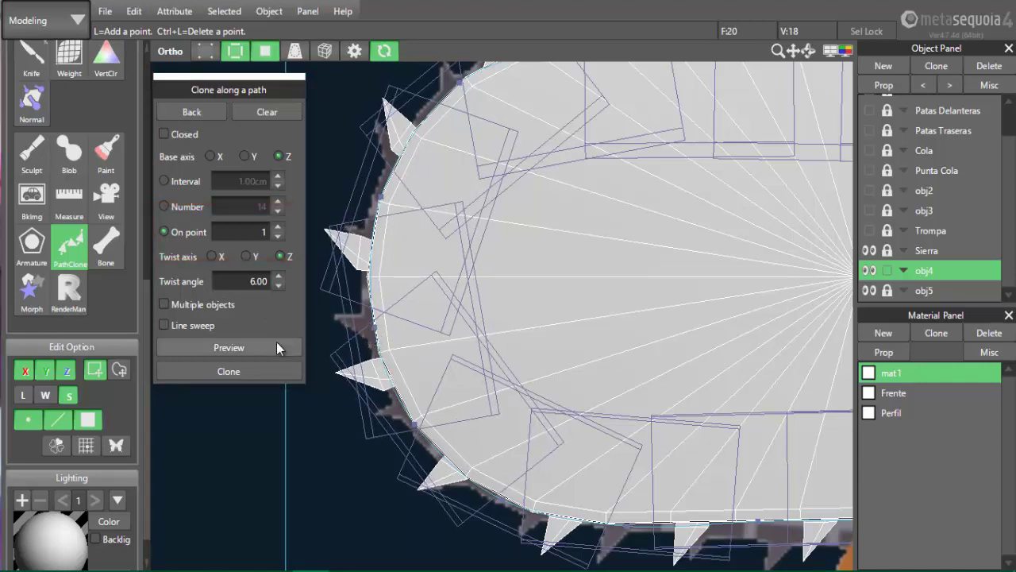
{"action": "left_click", "coordinate": [277, 342]}
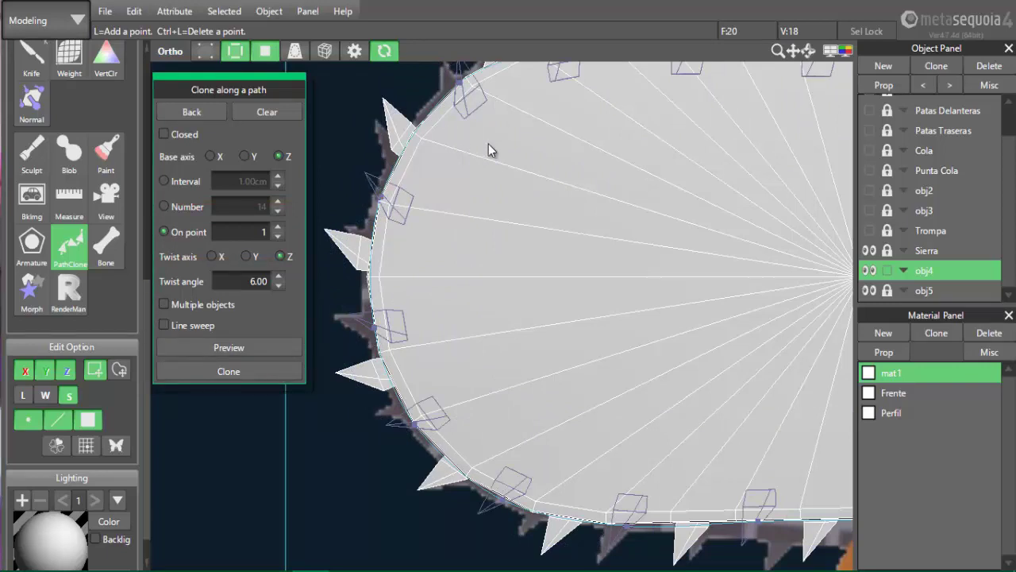
Move the upper-left curve's path point down and outward toward the reference tooth, previewing the clones after each adjustment
{"action": "middle_click_drag", "start_coordinate": [510, 155], "coordinate": [508, 273]}
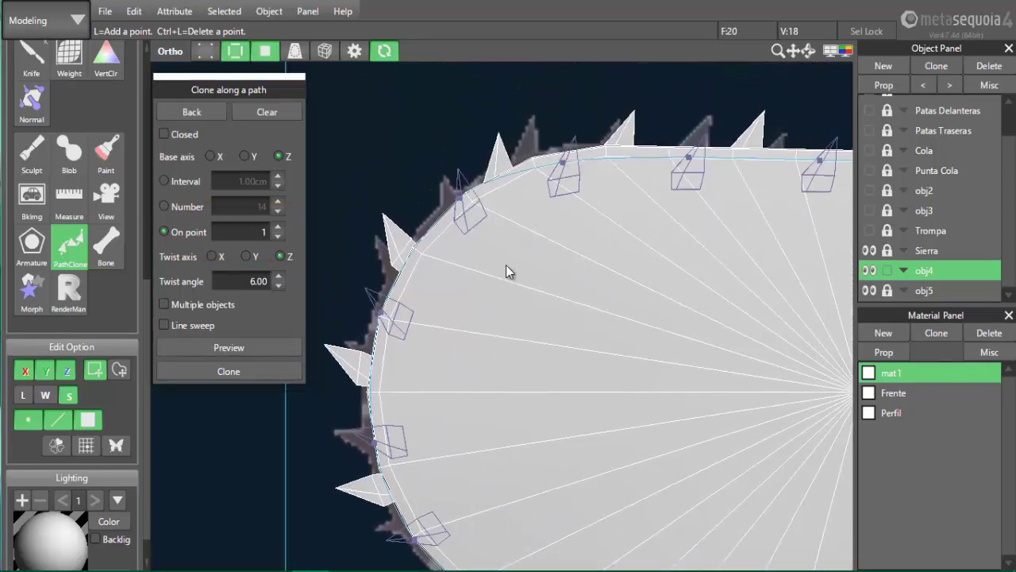
{"action": "left_click", "coordinate": [458, 205]}
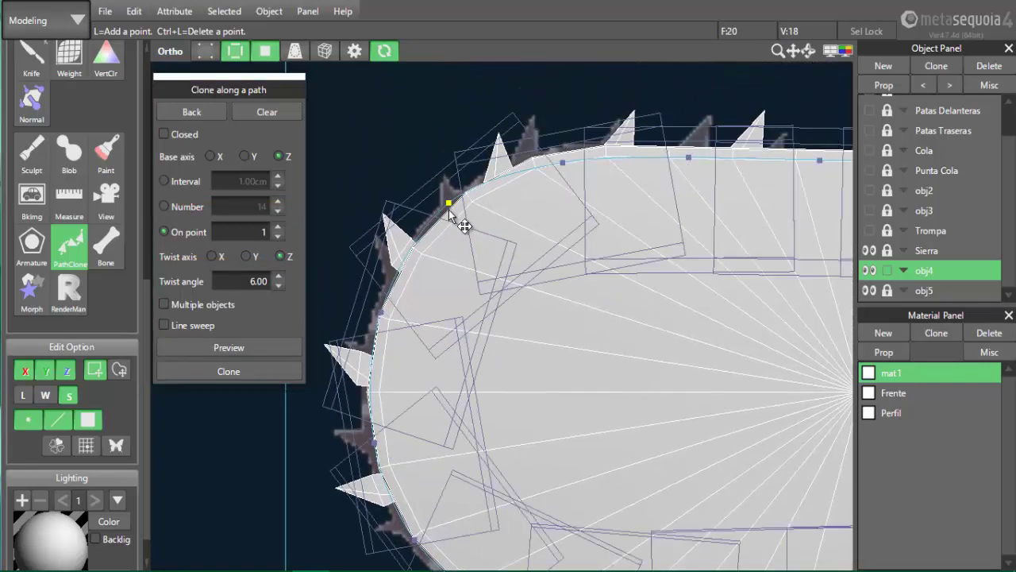
{"action": "left_click", "coordinate": [266, 343]}
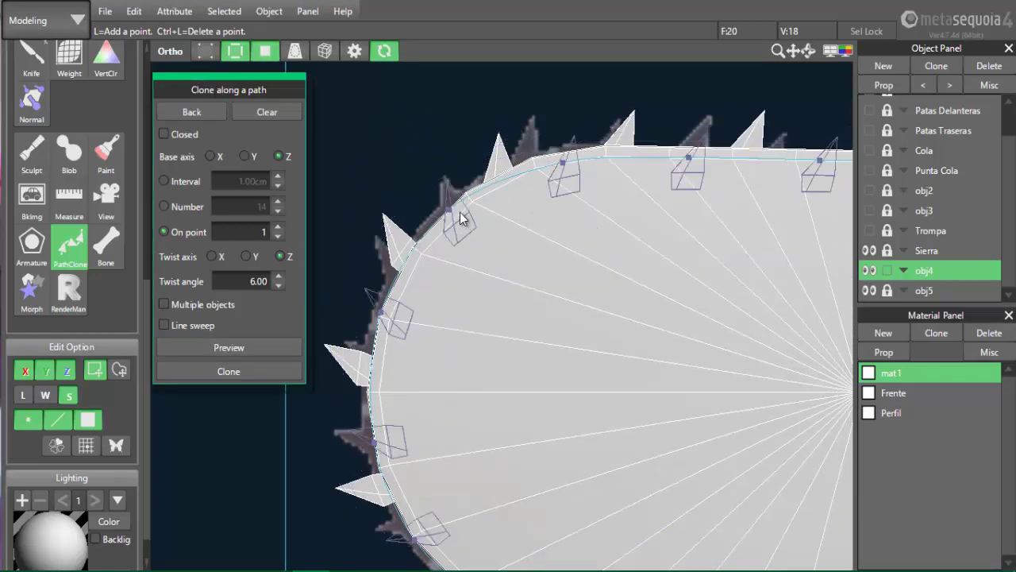
{"action": "left_click", "coordinate": [441, 210]}
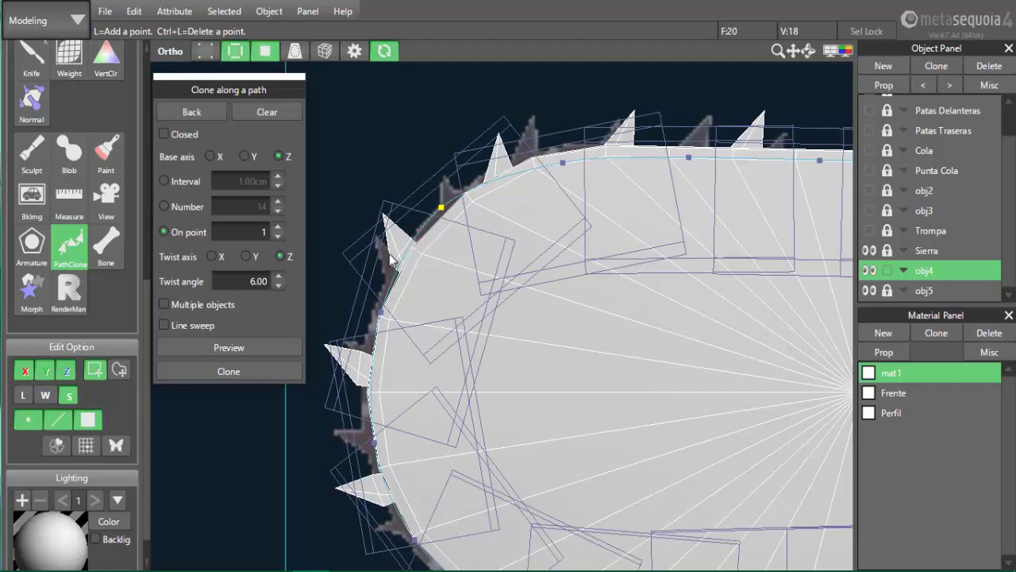
{"action": "left_click", "coordinate": [251, 345]}
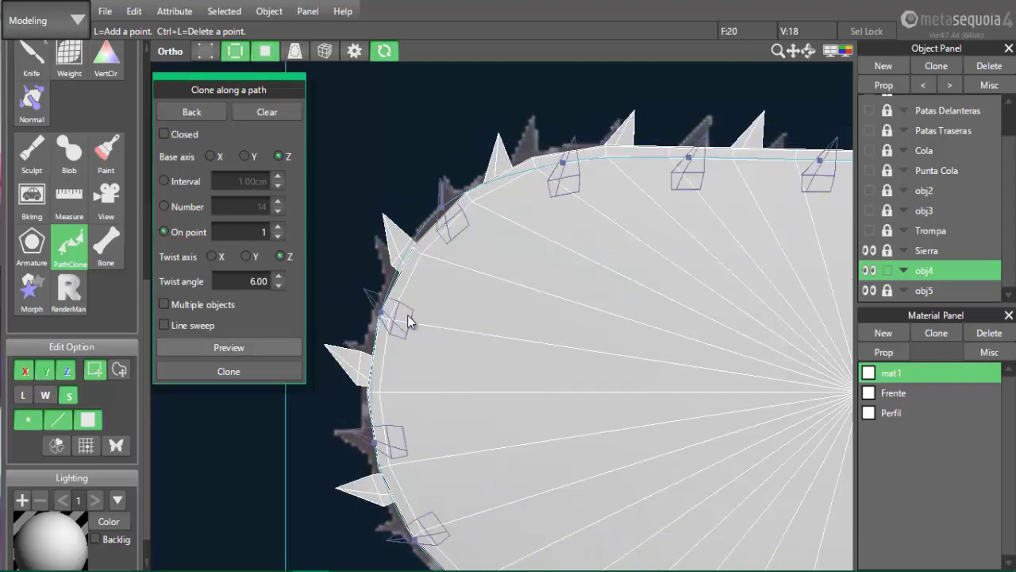
Raise the first two path points at the left end of the blade's top edge and preview the clones
{"action": "left_click", "coordinate": [562, 165]}
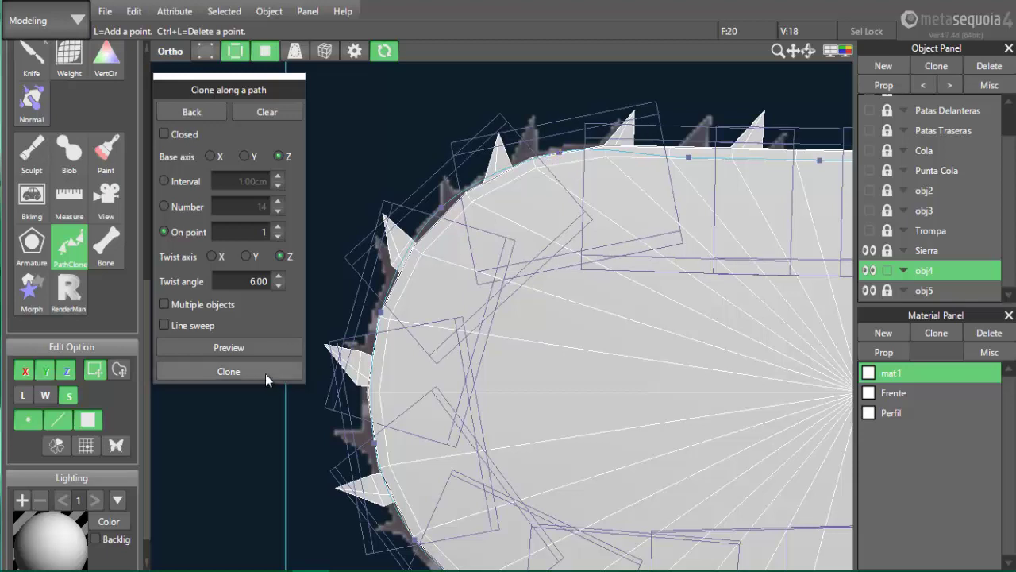
{"action": "left_click", "coordinate": [263, 352]}
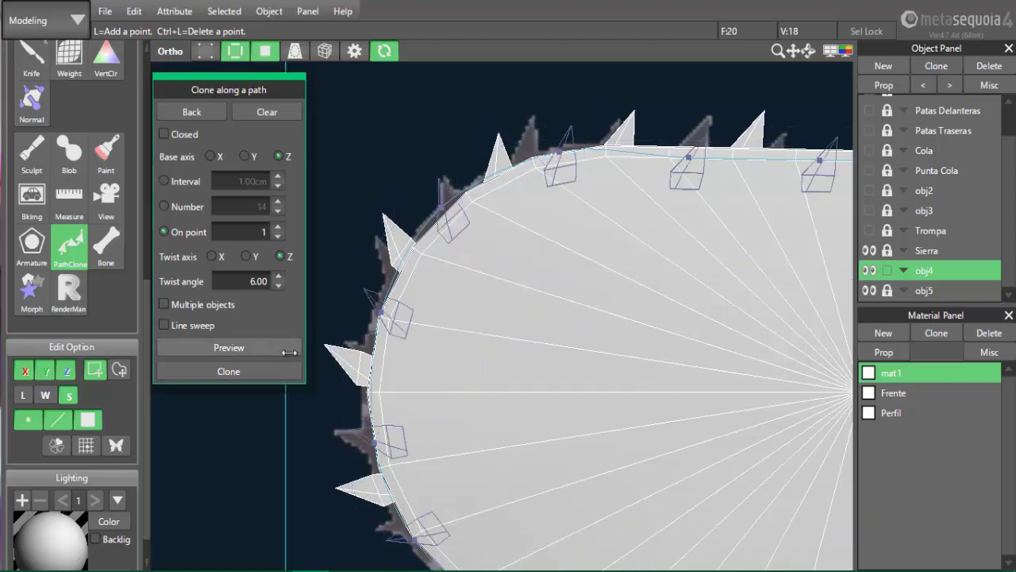
{"action": "left_click", "coordinate": [566, 152]}
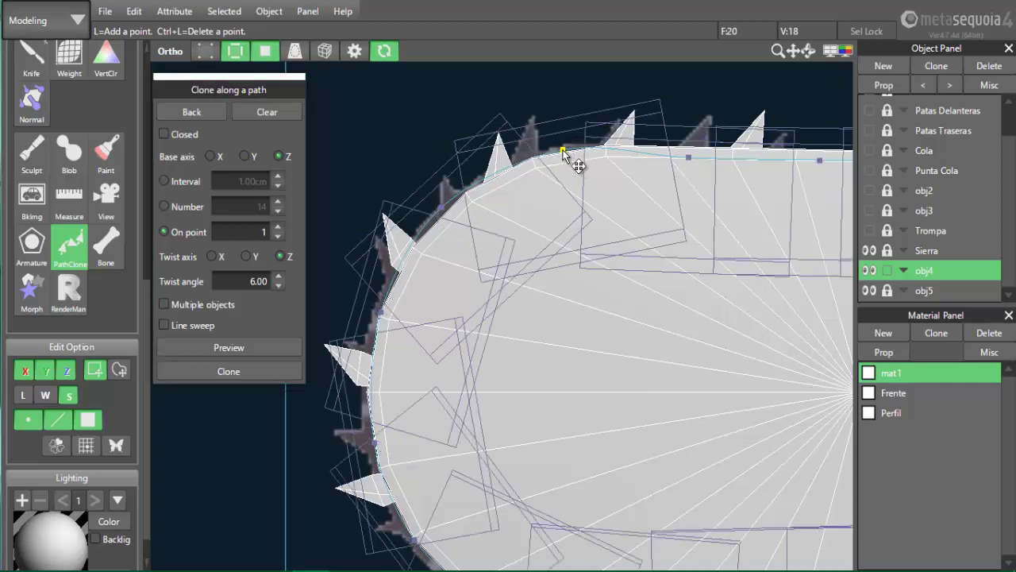
{"action": "left_click_drag", "start_coordinate": [559, 147], "coordinate": [559, 142]}
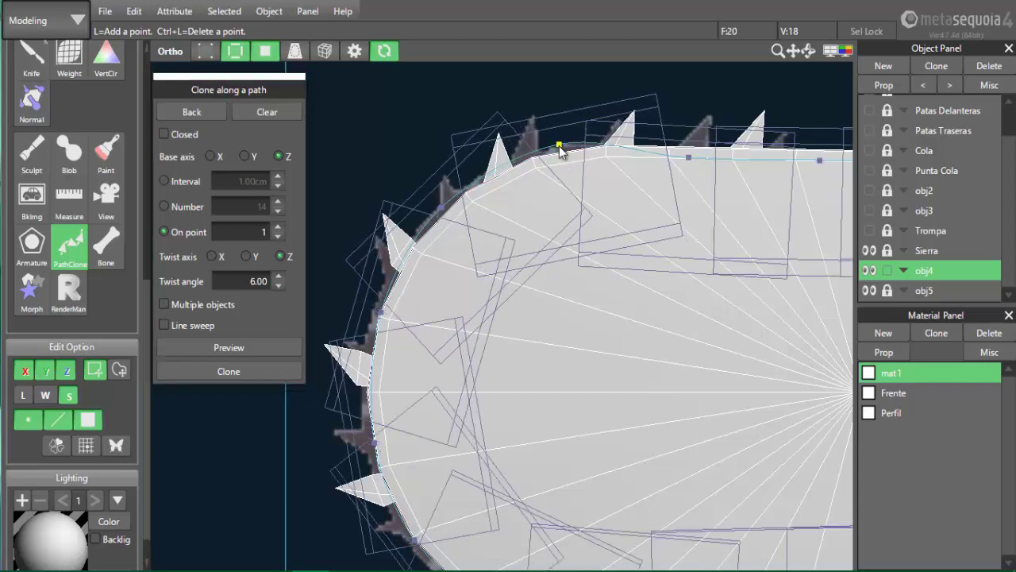
{"action": "left_click", "coordinate": [690, 149]}
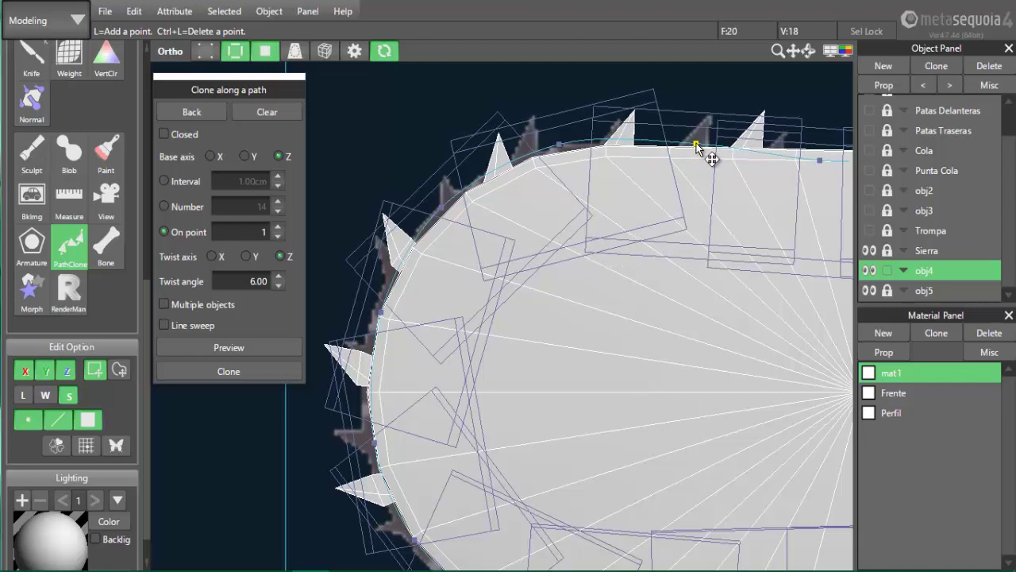
{"action": "left_click", "coordinate": [249, 347]}
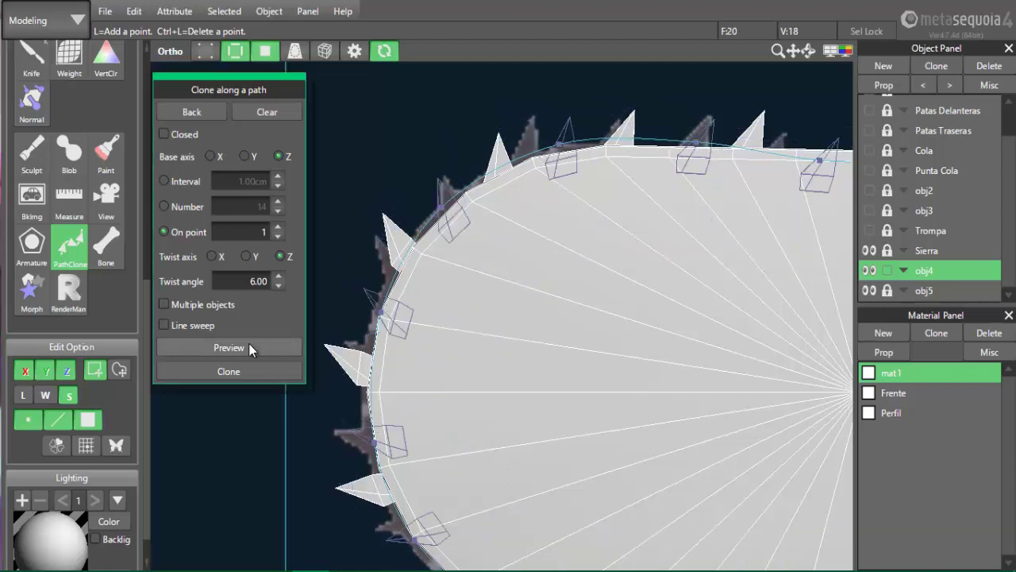
Align the first four path points along the top edge with the blade's outline and preview the clones
{"action": "left_click", "coordinate": [560, 148]}
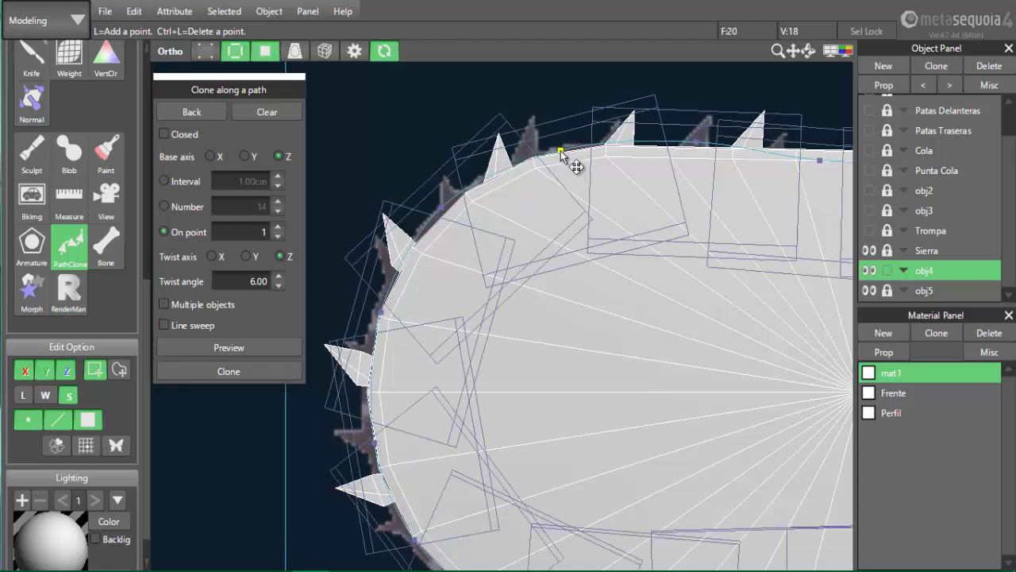
{"action": "left_click_drag", "start_coordinate": [697, 143], "coordinate": [691, 147]}
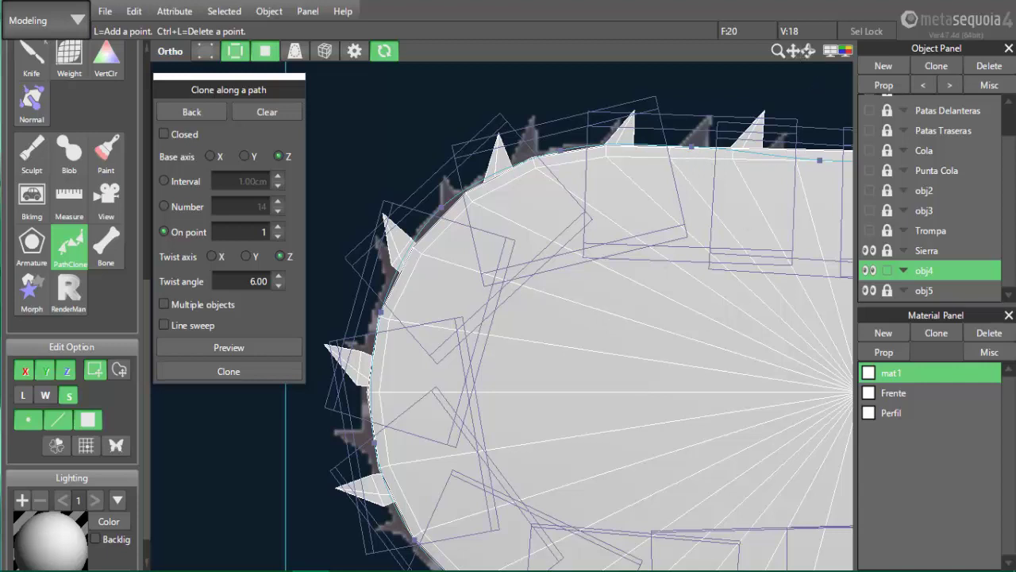
{"action": "left_click_drag", "start_coordinate": [794, 51], "coordinate": [622, 60]}
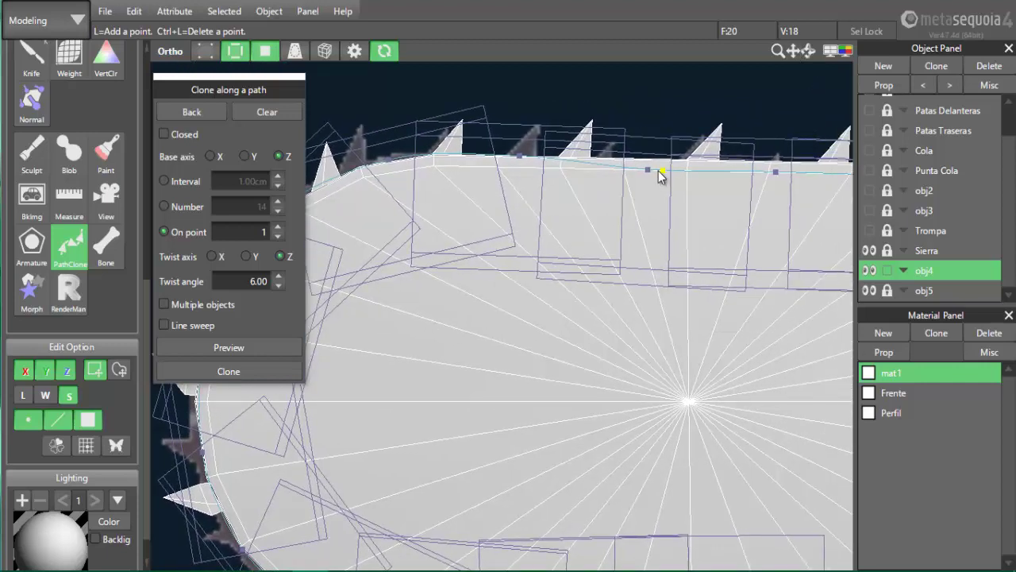
{"action": "left_click_drag", "start_coordinate": [644, 171], "coordinate": [644, 160]}
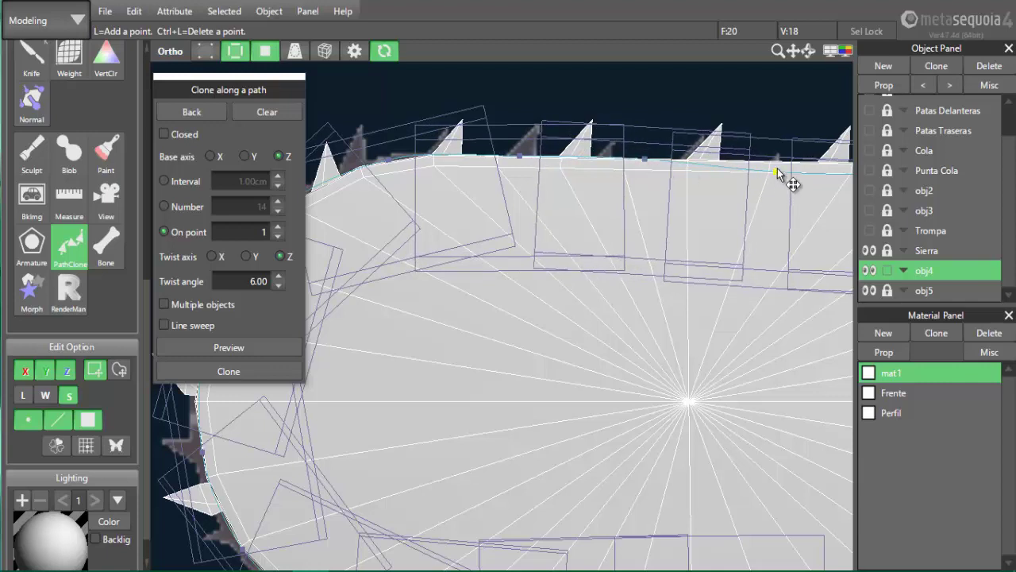
{"action": "left_click_drag", "start_coordinate": [777, 169], "coordinate": [777, 165]}
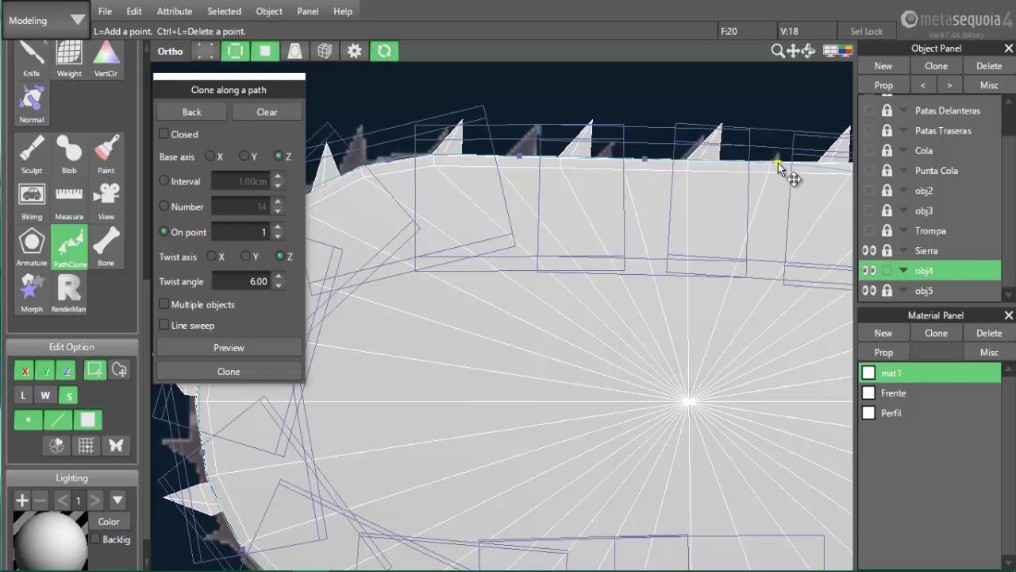
{"action": "left_click", "coordinate": [254, 353]}
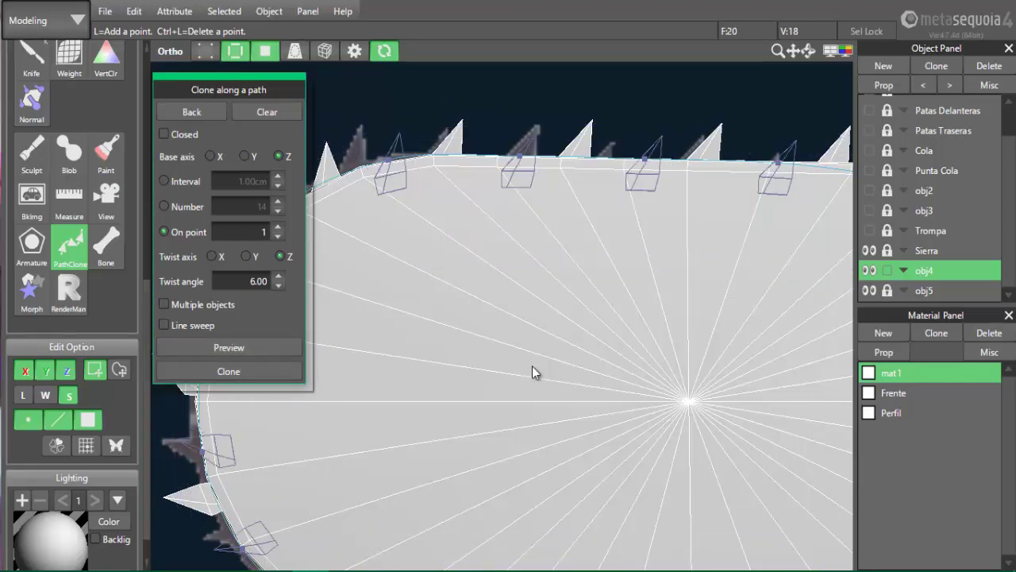
Move the last three path points along the top edge and upper-right curve out to the blade's outline and preview the clones
{"action": "middle_click_drag", "start_coordinate": [760, 289], "coordinate": [450, 288]}
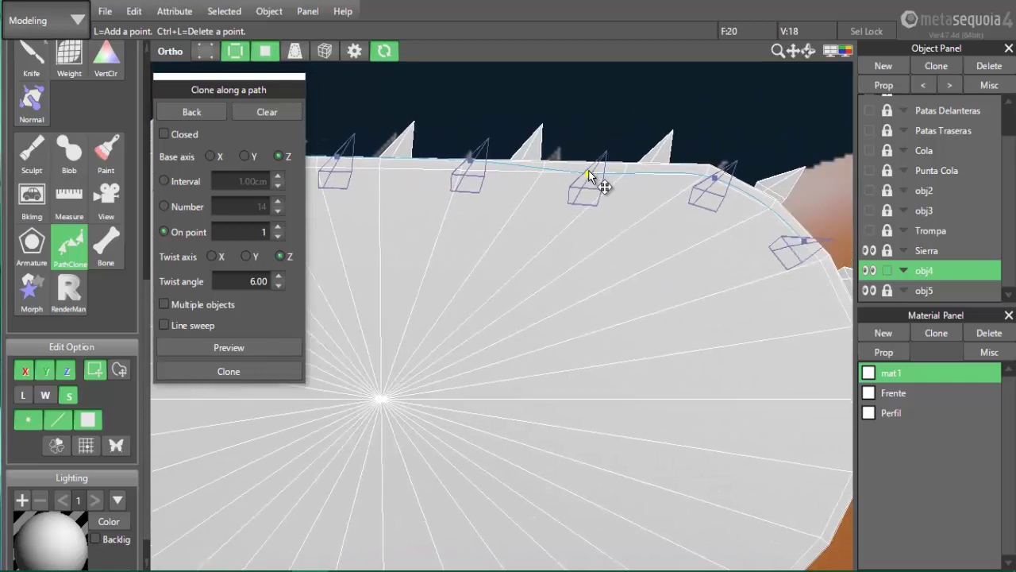
{"action": "left_click_drag", "start_coordinate": [588, 173], "coordinate": [598, 164]}
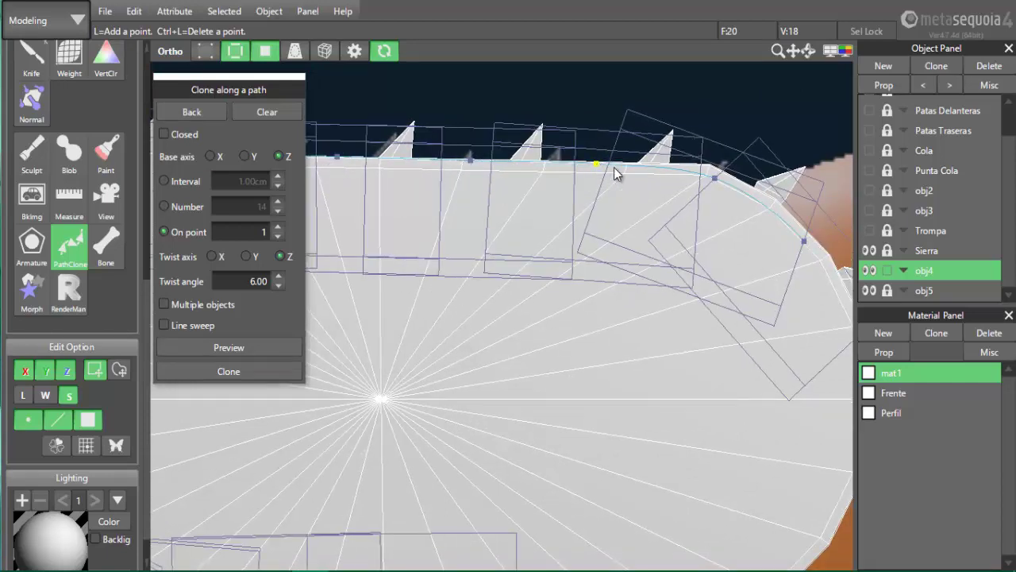
{"action": "left_click_drag", "start_coordinate": [716, 178], "coordinate": [726, 168]}
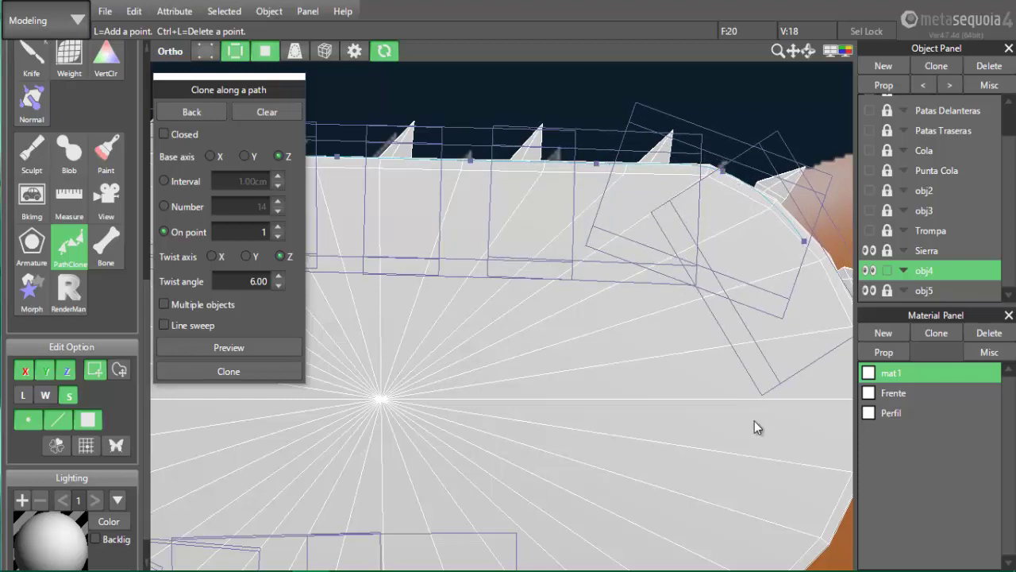
{"action": "middle_click_drag", "start_coordinate": [623, 427], "coordinate": [569, 399]}
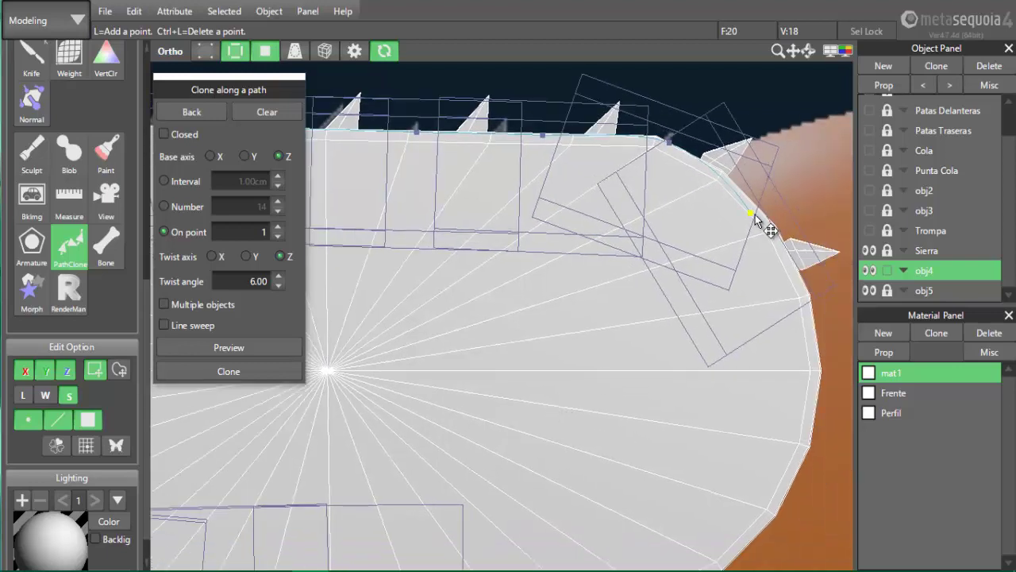
{"action": "left_click_drag", "start_coordinate": [753, 212], "coordinate": [767, 217]}
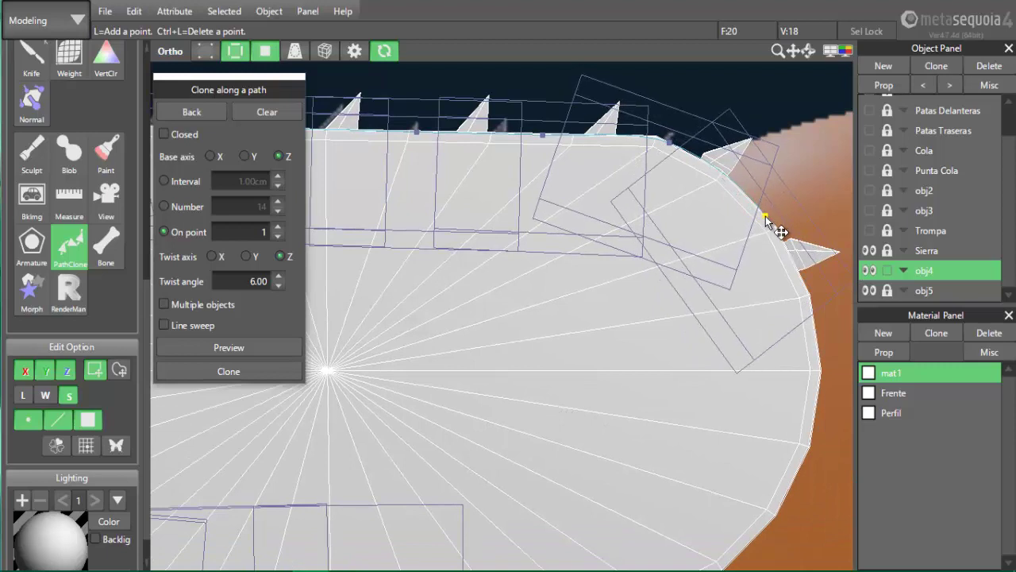
{"action": "left_click", "coordinate": [276, 347]}
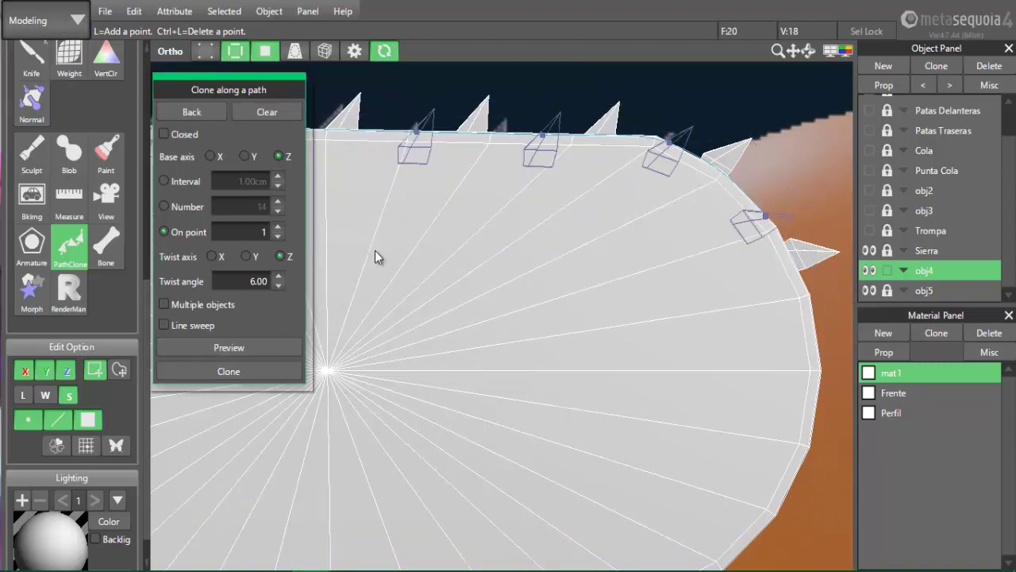
Nudge the end path point on the blade's bottom edge slightly left and preview the clones
{"action": "scroll", "coordinate": [565, 330], "scroll_direction": "down", "scroll_amount": 3}
{"action": "middle_click_drag", "start_coordinate": [733, 352], "coordinate": [785, 297]}
{"action": "left_click_drag", "start_coordinate": [793, 50], "coordinate": [885, 0]}
{"action": "scroll", "coordinate": [500, 314], "scroll_direction": "up", "scroll_amount": 3}
{"action": "scroll", "coordinate": [501, 325], "scroll_direction": "up", "scroll_amount": 3}
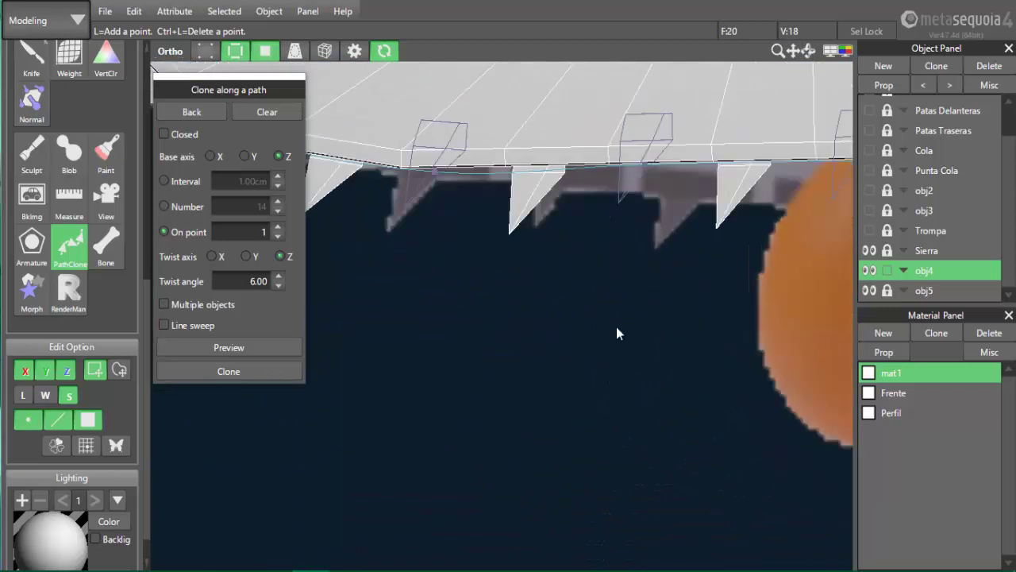
{"action": "right_click_drag", "start_coordinate": [719, 320], "coordinate": [593, 322]}
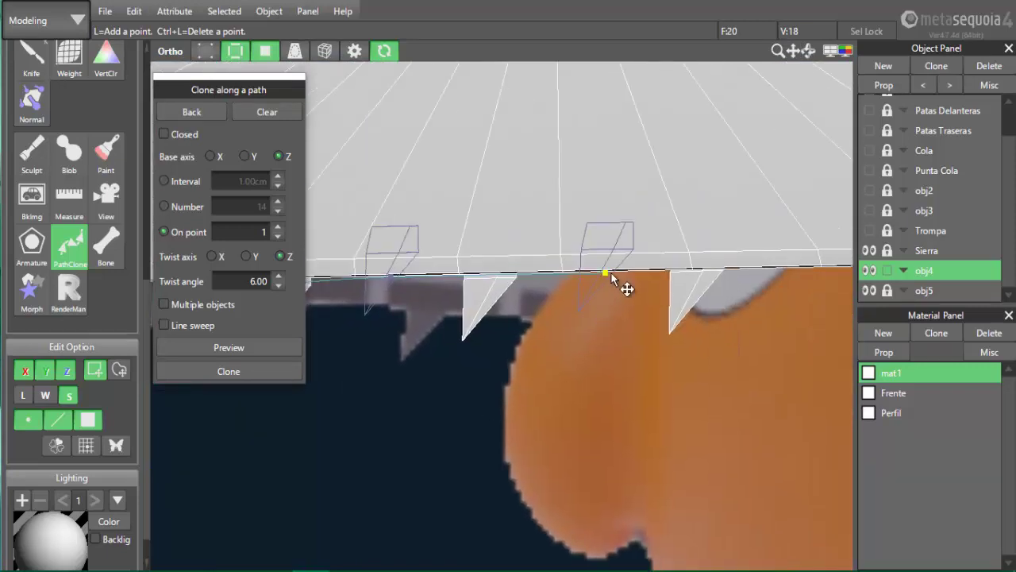
{"action": "mouse_move", "coordinate": [609, 273]}
{"action": "left_mouse_down"}
{"action": "mouse_move", "coordinate": [611, 282]}
{"action": "mouse_move", "coordinate": [602, 275]}
{"action": "left_mouse_up"}
{"action": "left_click", "coordinate": [246, 354]}
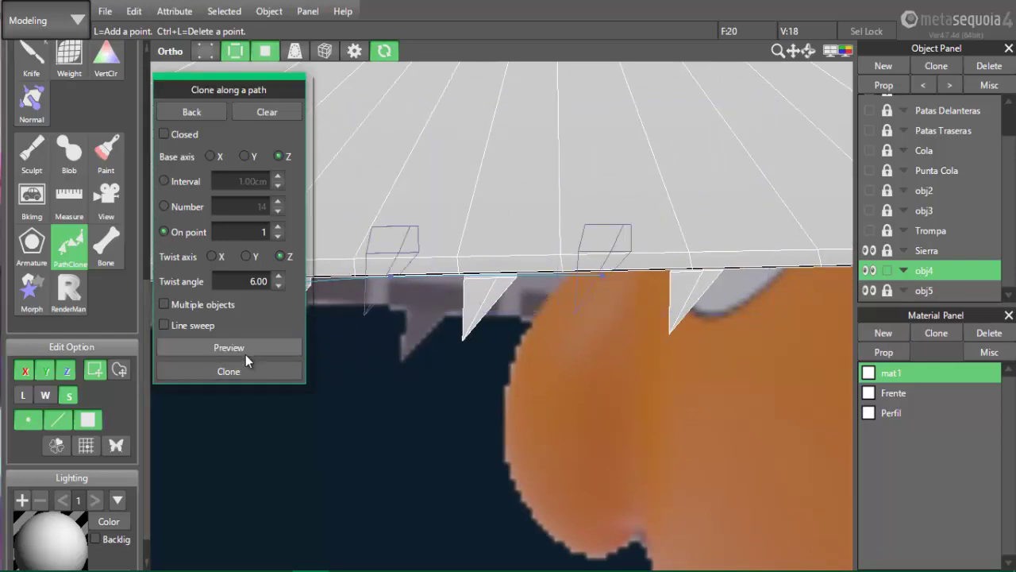
Shift the bottom edge's last two path points slightly down and to the right and preview the clones
{"action": "middle_click_drag", "start_coordinate": [468, 403], "coordinate": [537, 403]}
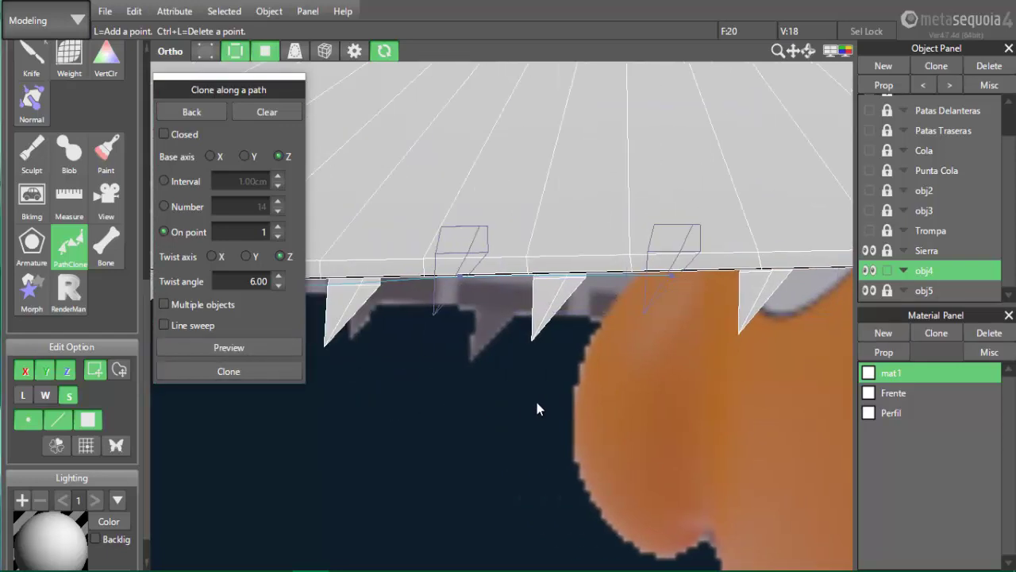
{"action": "left_click_drag", "start_coordinate": [457, 276], "coordinate": [464, 282]}
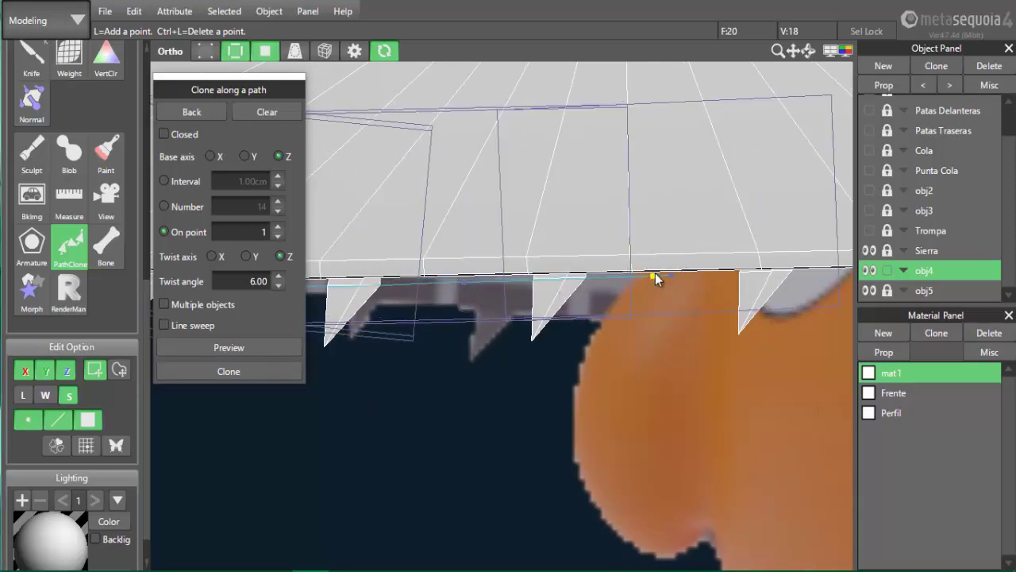
{"action": "left_click_drag", "start_coordinate": [666, 280], "coordinate": [676, 278]}
{"action": "left_click", "coordinate": [251, 347]}
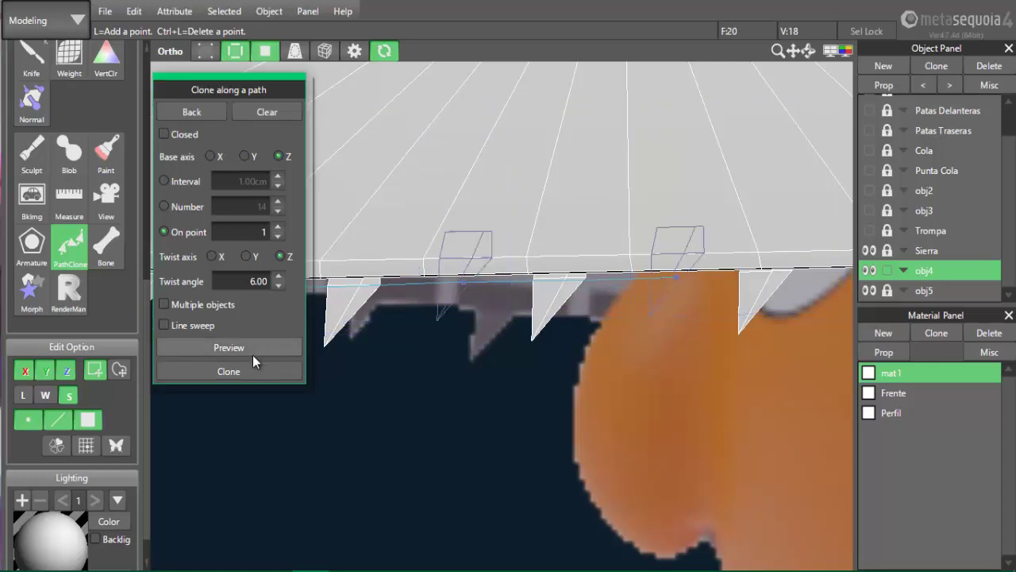
Nudge the path point on the blade's lower-left curve toward the reference tooth and preview the clones
{"action": "scroll", "coordinate": [400, 423], "scroll_direction": "down", "scroll_amount": 2}
{"action": "middle_click_drag", "start_coordinate": [437, 421], "coordinate": [532, 433]}
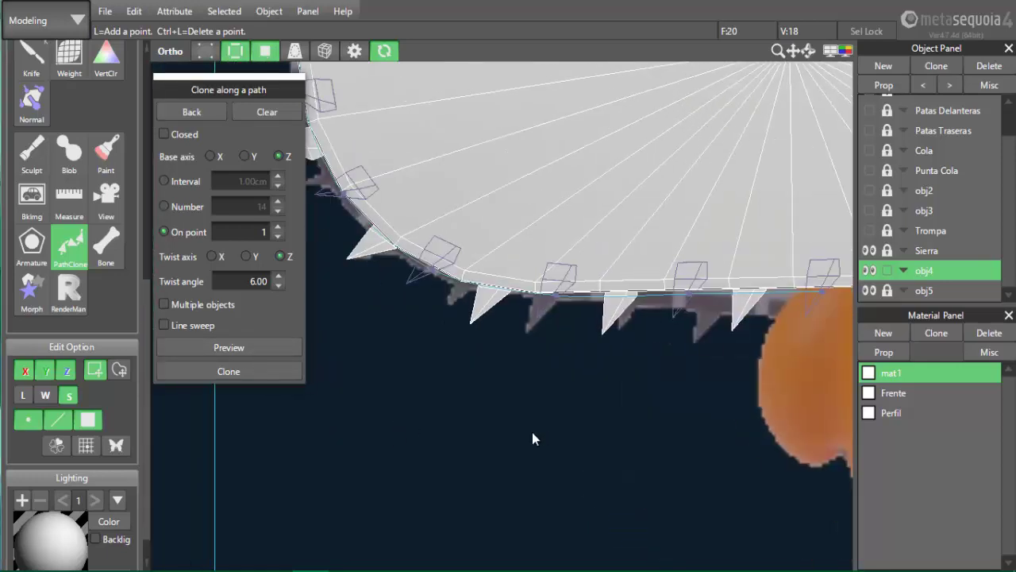
{"action": "middle_click_drag", "start_coordinate": [467, 402], "coordinate": [537, 428]}
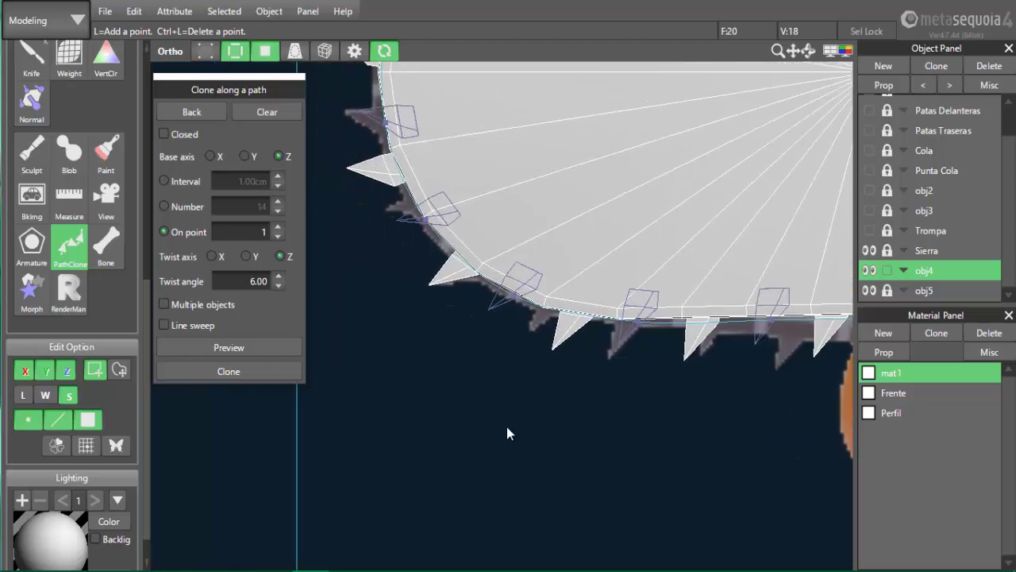
{"action": "middle_click_drag", "start_coordinate": [408, 314], "coordinate": [424, 370]}
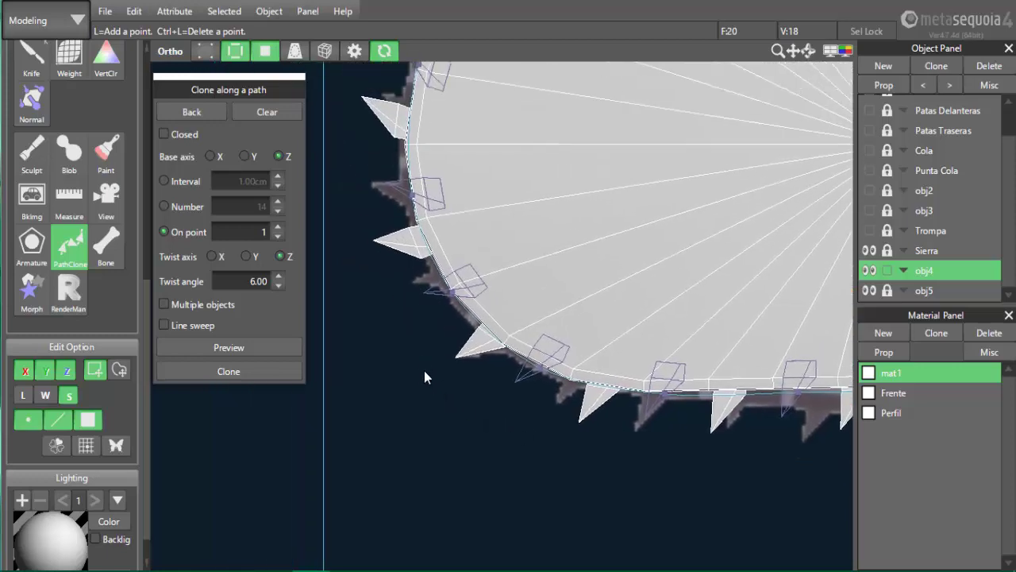
{"action": "scroll", "coordinate": [410, 364], "scroll_direction": "up", "scroll_amount": 2}
{"action": "left_click_drag", "start_coordinate": [420, 277], "coordinate": [419, 280]}
{"action": "left_click", "coordinate": [269, 347]}
{"action": "scroll", "coordinate": [342, 347], "scroll_direction": "down", "scroll_amount": 3}
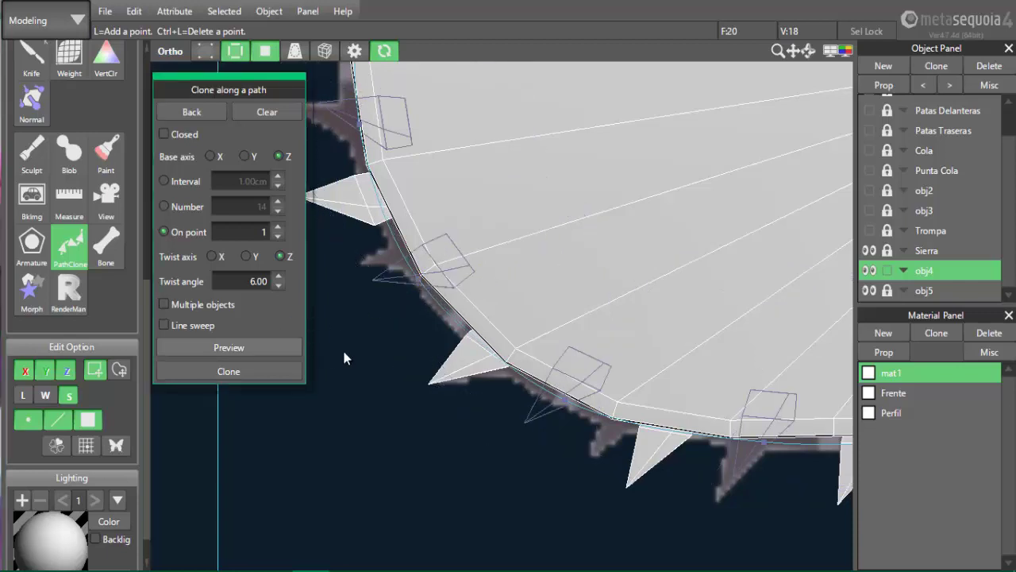
Move the path point just below the blade's left extreme up and outward and preview the clones
{"action": "scroll", "coordinate": [347, 360], "scroll_direction": "up", "scroll_amount": 1}
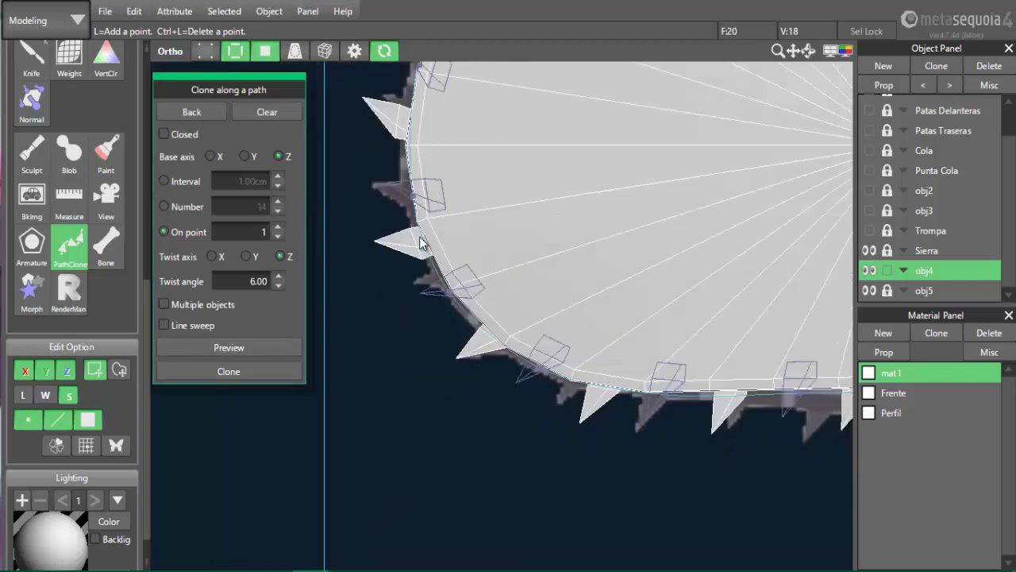
{"action": "left_click_drag", "start_coordinate": [415, 203], "coordinate": [407, 189]}
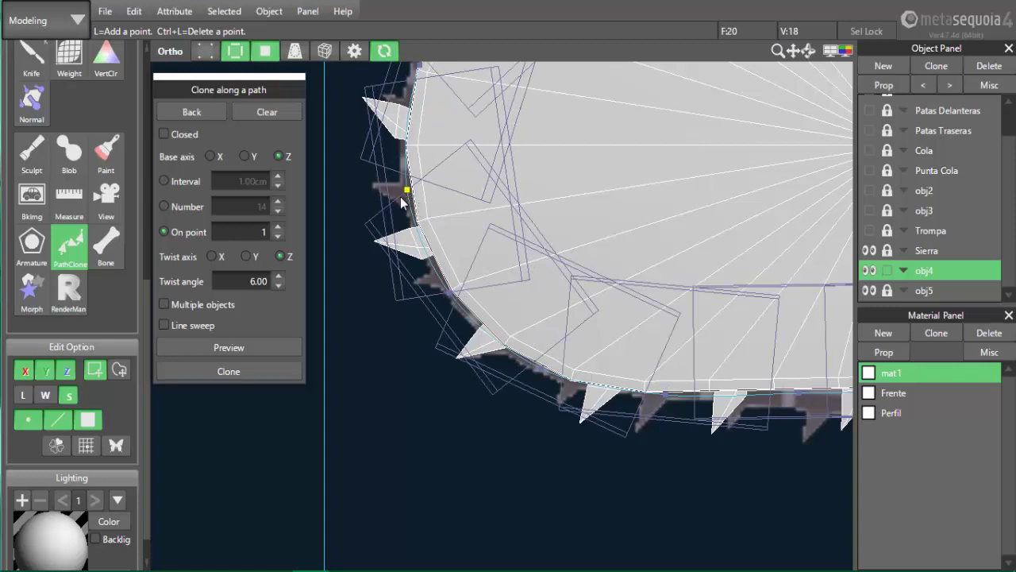
{"action": "left_click", "coordinate": [260, 343]}
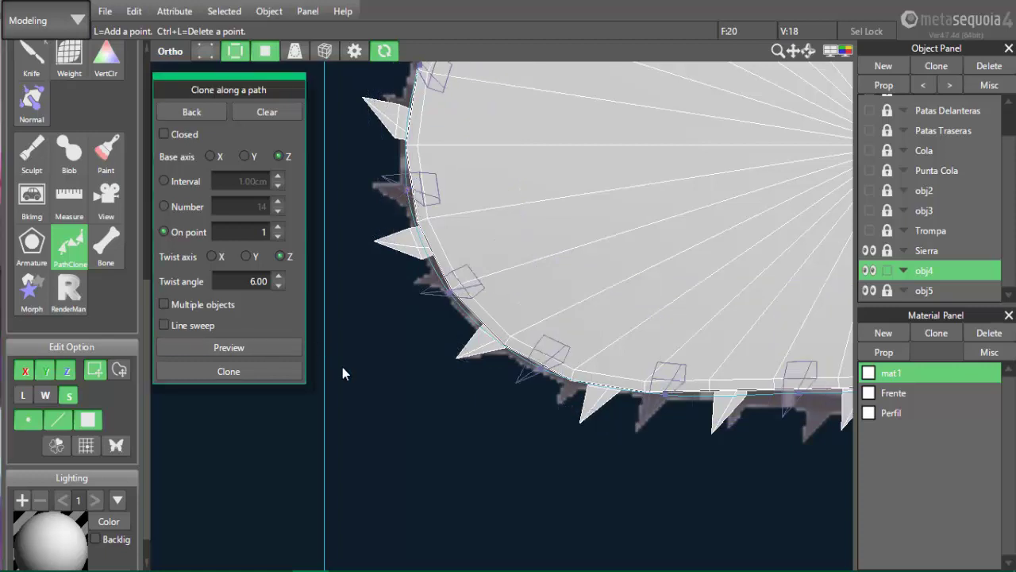
Move the path point just above the blade's left extreme upward, preview the clones, and check the whole blade at an angle
{"action": "scroll", "coordinate": [344, 368], "scroll_direction": "down", "scroll_amount": 2}
{"action": "middle_click_drag", "start_coordinate": [382, 342], "coordinate": [374, 431]}
{"action": "scroll", "coordinate": [377, 421], "scroll_direction": "up", "scroll_amount": 2}
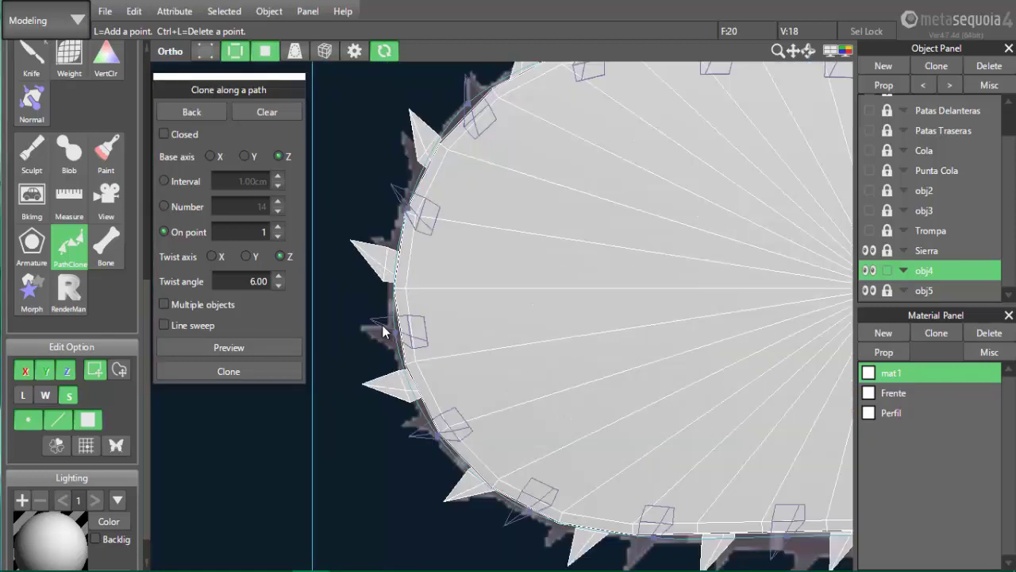
{"action": "left_click_drag", "start_coordinate": [408, 208], "coordinate": [410, 196]}
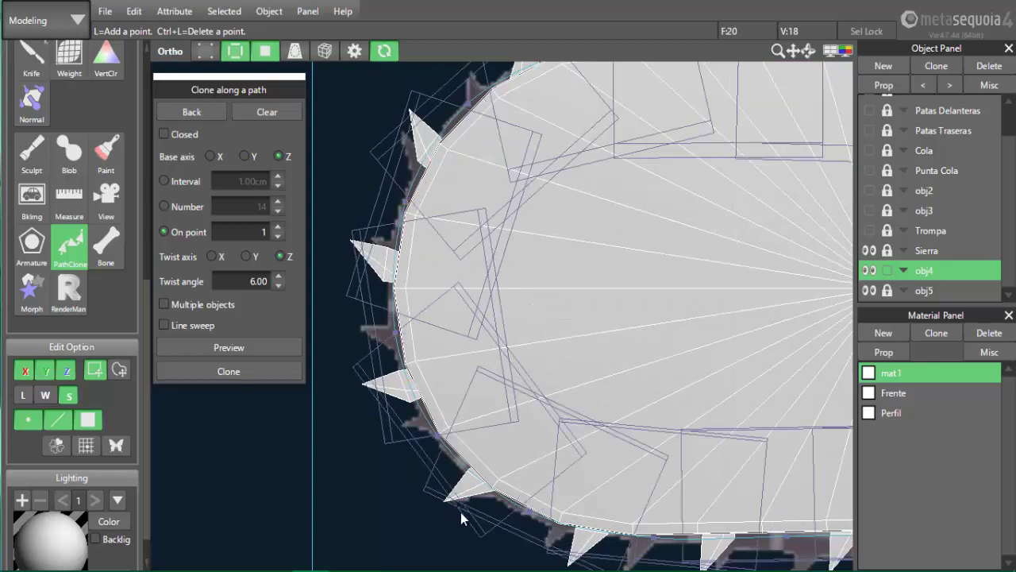
{"action": "scroll", "coordinate": [272, 337], "scroll_direction": "down", "scroll_amount": 2}
{"action": "scroll", "coordinate": [342, 402], "scroll_direction": "down", "scroll_amount": 2}
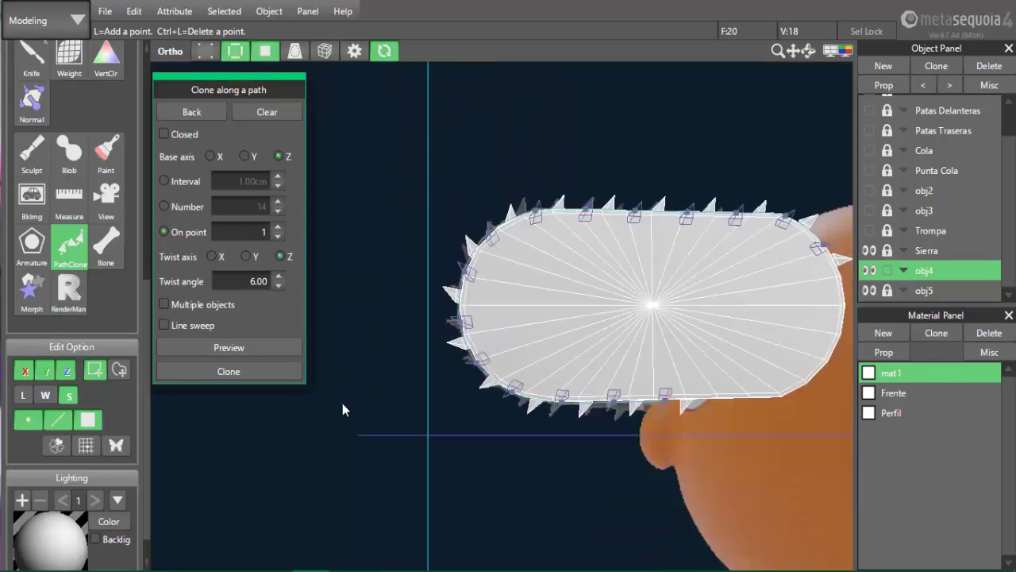
{"action": "right_click_drag", "start_coordinate": [547, 459], "coordinate": [575, 469]}
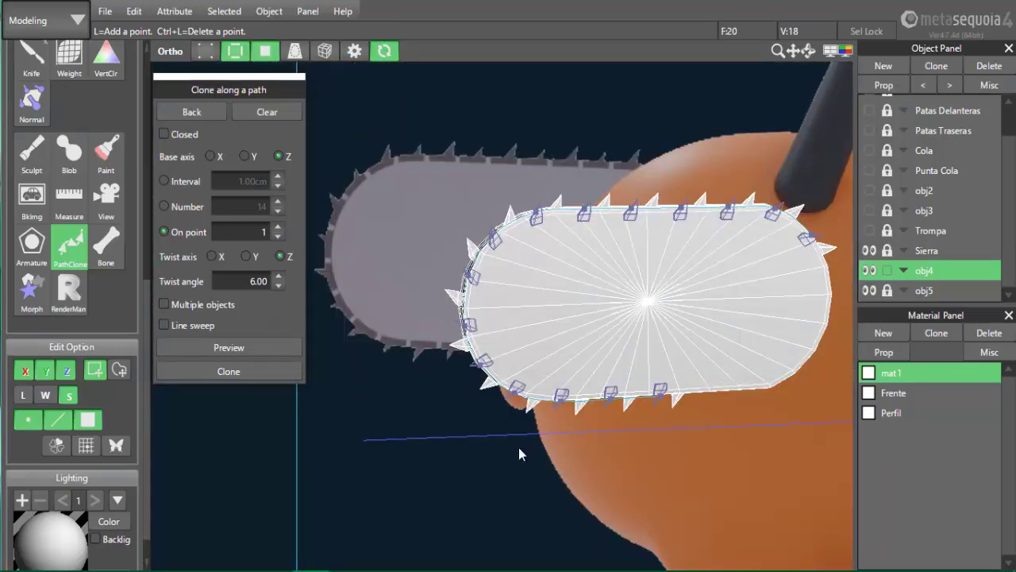
Create the tooth clones along the path around the blade and clear the path
{"action": "right_click_drag", "start_coordinate": [472, 464], "coordinate": [501, 450]}
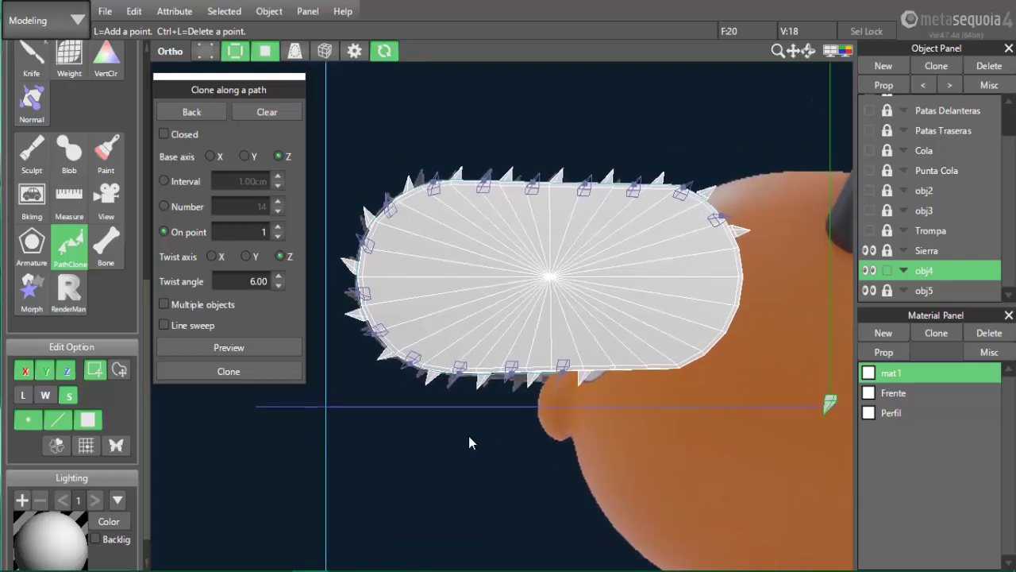
{"action": "left_click", "coordinate": [250, 375]}
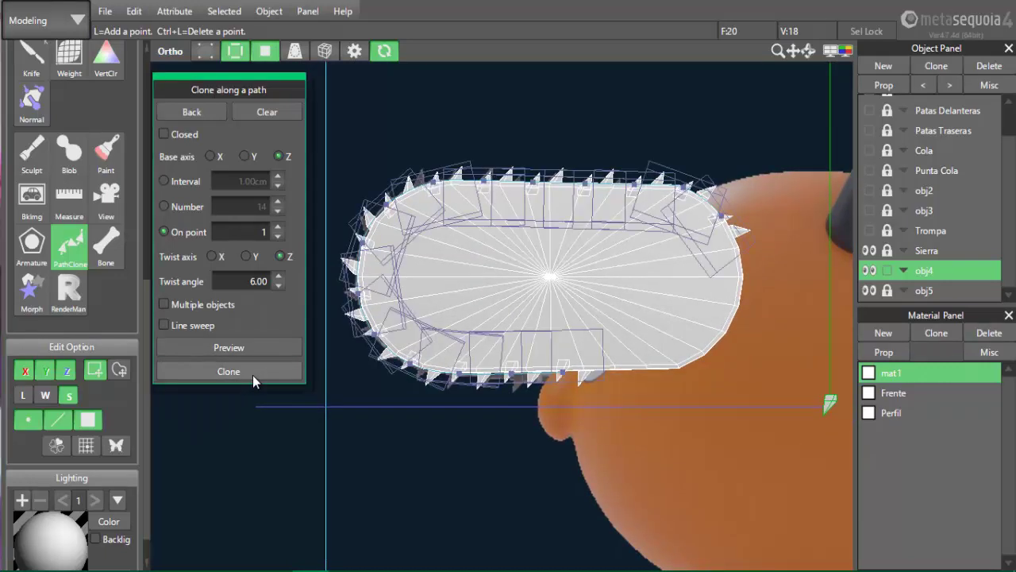
{"action": "left_click", "coordinate": [267, 111]}
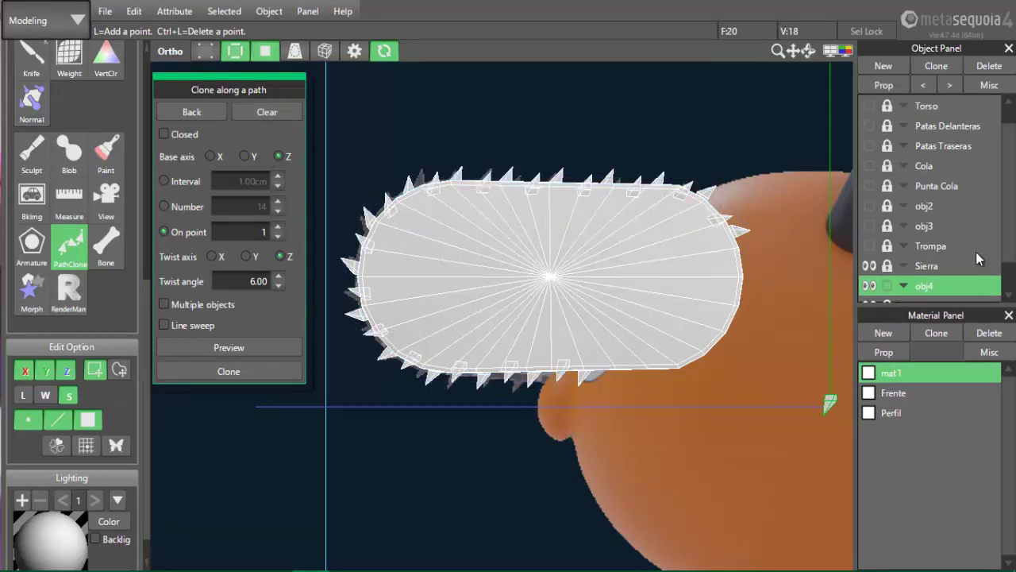
Lock obj4 and make obj6, which holds the cloned teeth, the active visible and unlocked object
{"action": "scroll", "coordinate": [976, 252], "scroll_direction": "down", "scroll_amount": 2}
{"action": "left_click", "coordinate": [887, 250]}
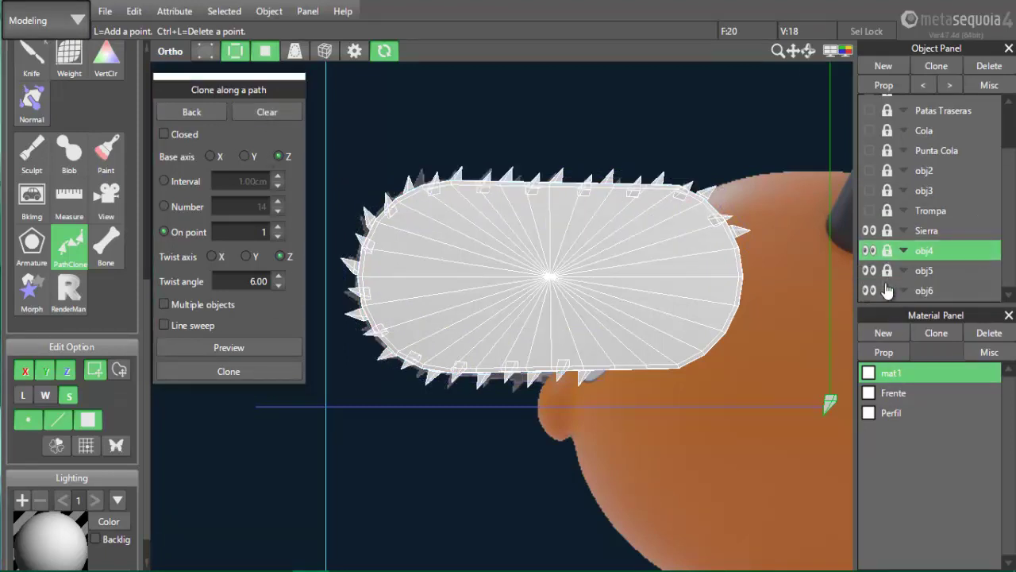
{"action": "left_click", "coordinate": [887, 290]}
{"action": "left_click", "coordinate": [948, 292]}
{"action": "left_click", "coordinate": [870, 291]}
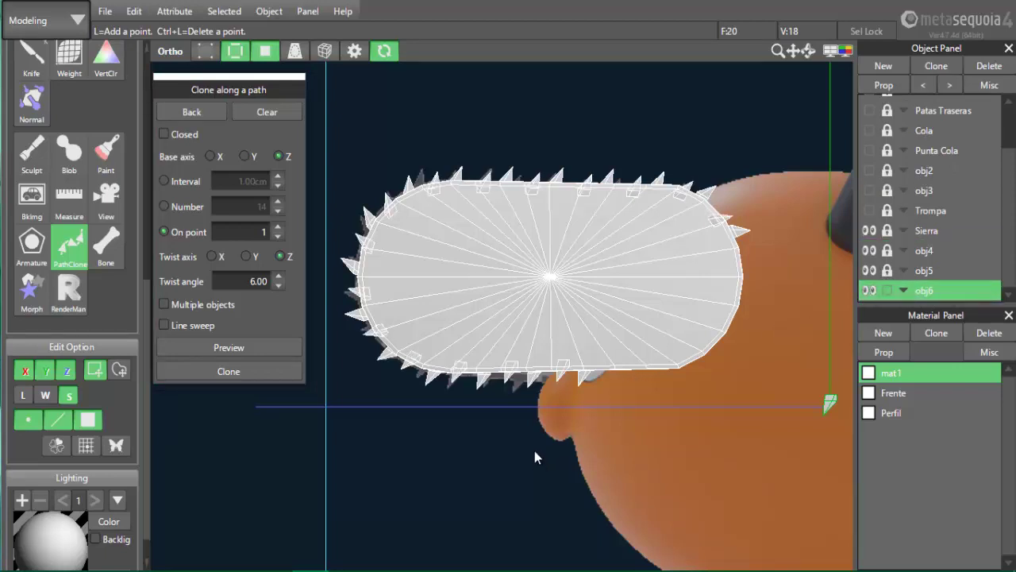
Select all the cloned teeth in the front view and move them along X to the middle of the blade's thickness
{"action": "key", "text": "F1"}
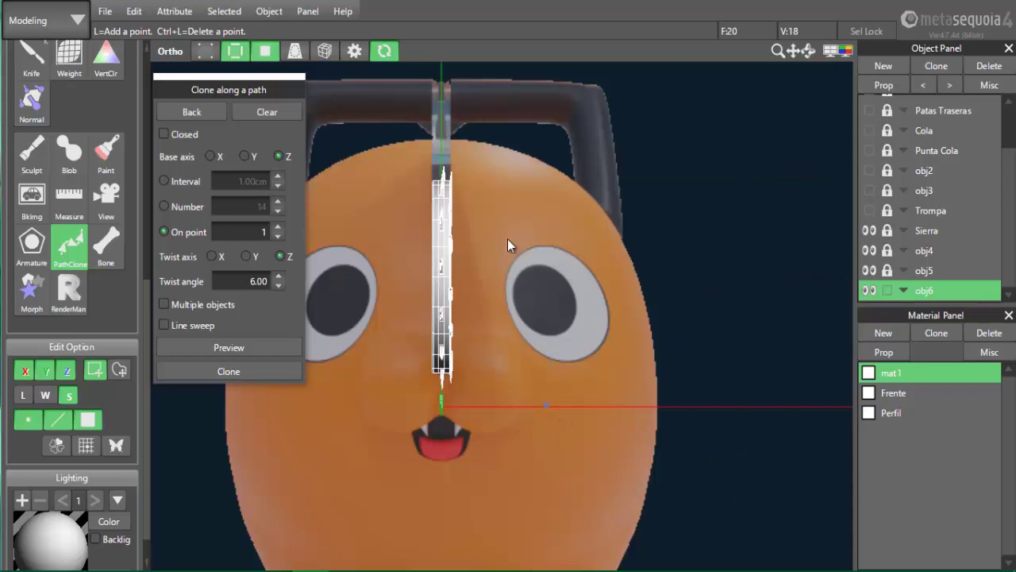
{"action": "key", "text": "v"}
{"action": "left_click_drag", "start_coordinate": [479, 164], "coordinate": [390, 398]}
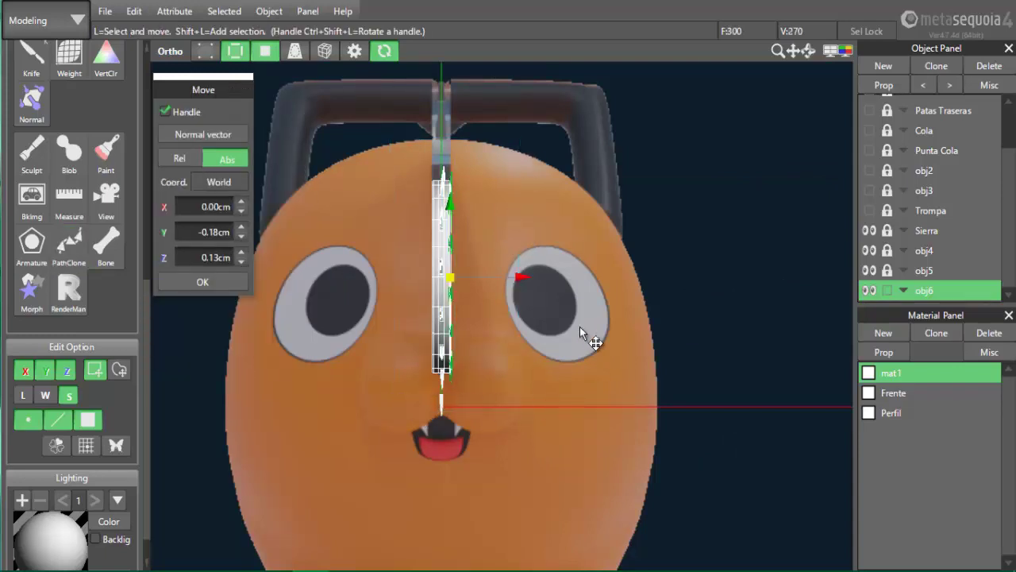
{"action": "scroll", "coordinate": [579, 327], "scroll_direction": "up", "scroll_amount": 5}
{"action": "middle_click_drag", "start_coordinate": [451, 233], "coordinate": [604, 243]}
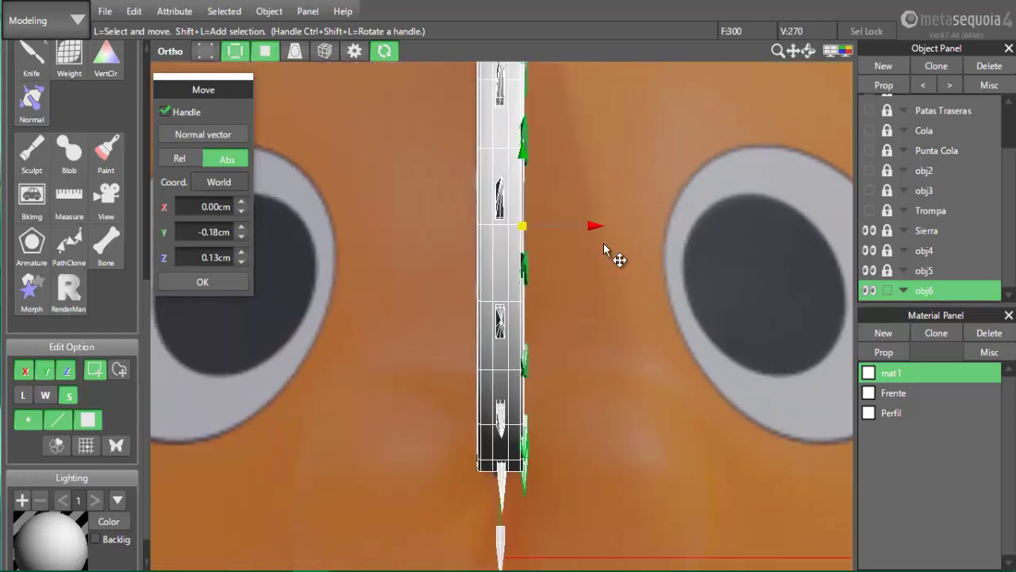
{"action": "left_click_drag", "start_coordinate": [593, 225], "coordinate": [570, 227]}
{"action": "left_click", "coordinate": [676, 256]}
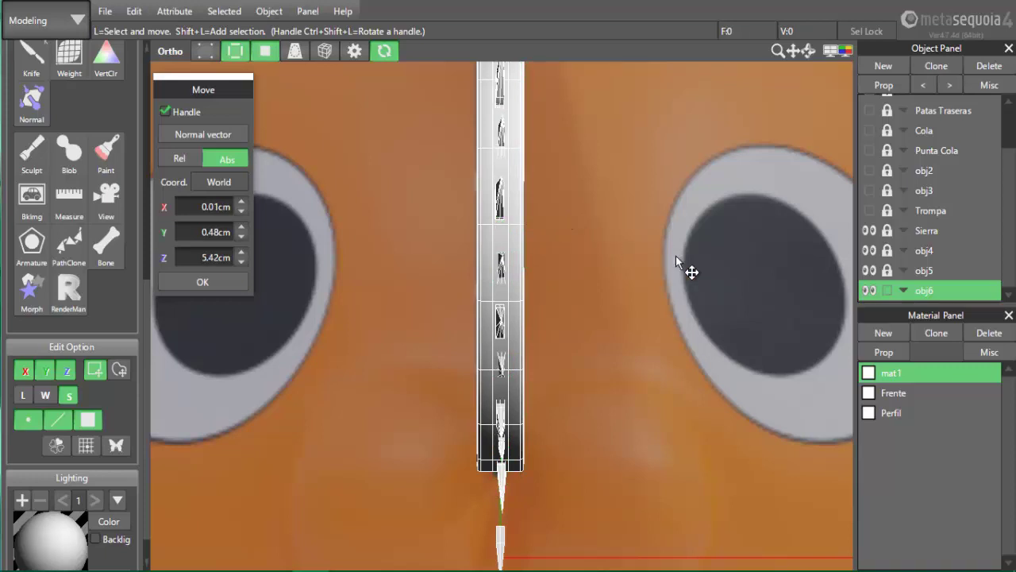
Inspect the teeth along the blade's lower edge up close in the side view and at an angle
{"action": "scroll", "coordinate": [685, 300], "scroll_direction": "down", "scroll_amount": 3}
{"action": "key", "text": "F2"}
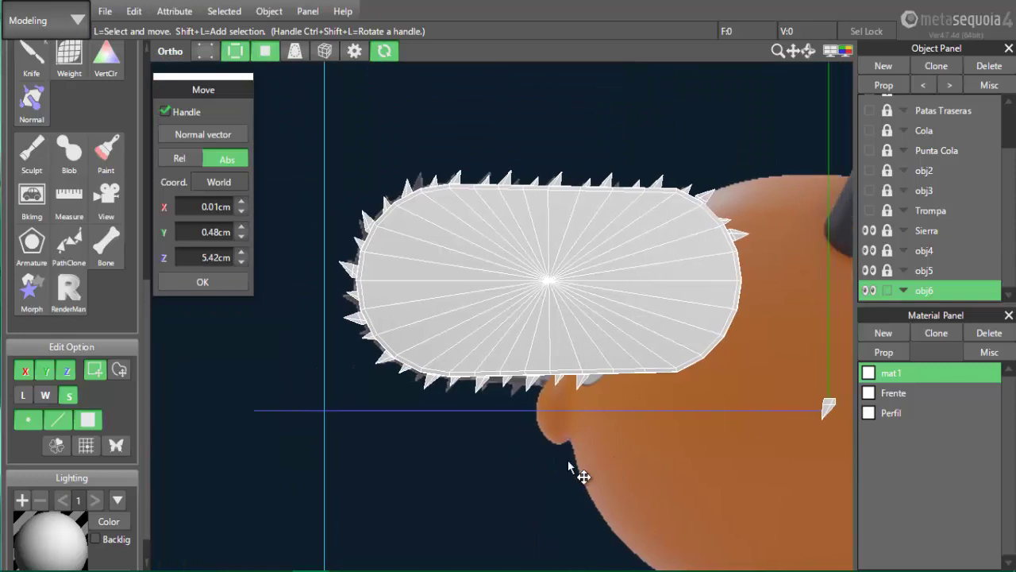
{"action": "scroll", "coordinate": [518, 464], "scroll_direction": "up", "scroll_amount": 5}
{"action": "scroll", "coordinate": [516, 465], "scroll_direction": "up", "scroll_amount": 3}
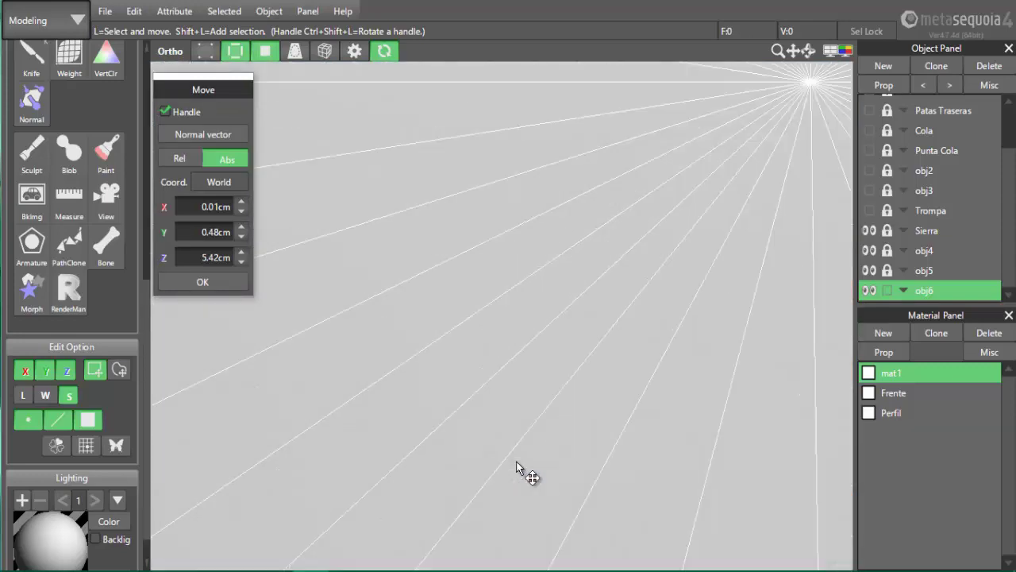
{"action": "scroll", "coordinate": [516, 467], "scroll_direction": "down", "scroll_amount": 3}
{"action": "middle_click_drag", "start_coordinate": [518, 521], "coordinate": [545, 415]}
{"action": "scroll", "coordinate": [545, 420], "scroll_direction": "up", "scroll_amount": 5}
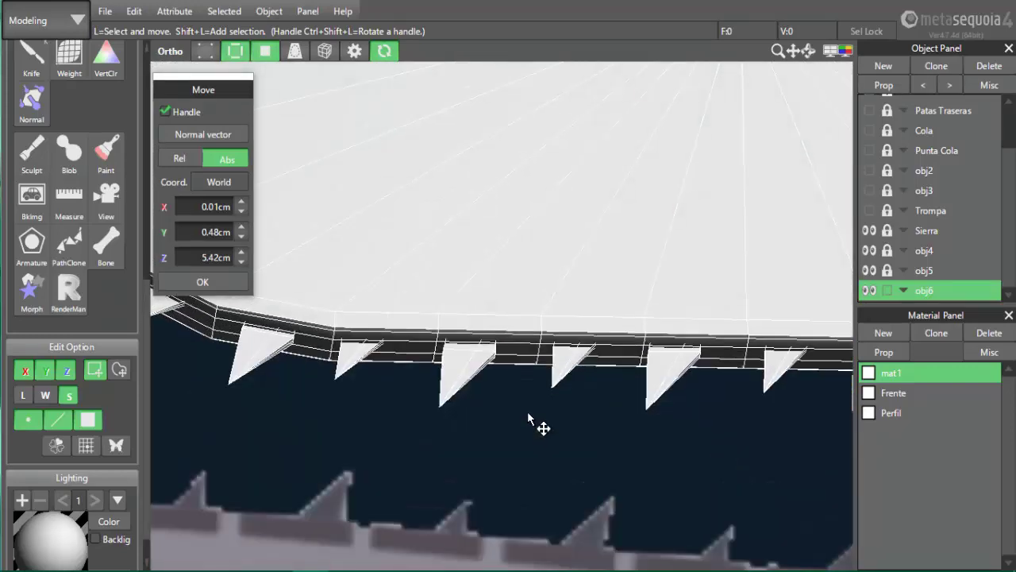
{"action": "right_click_drag", "start_coordinate": [528, 412], "coordinate": [502, 426]}
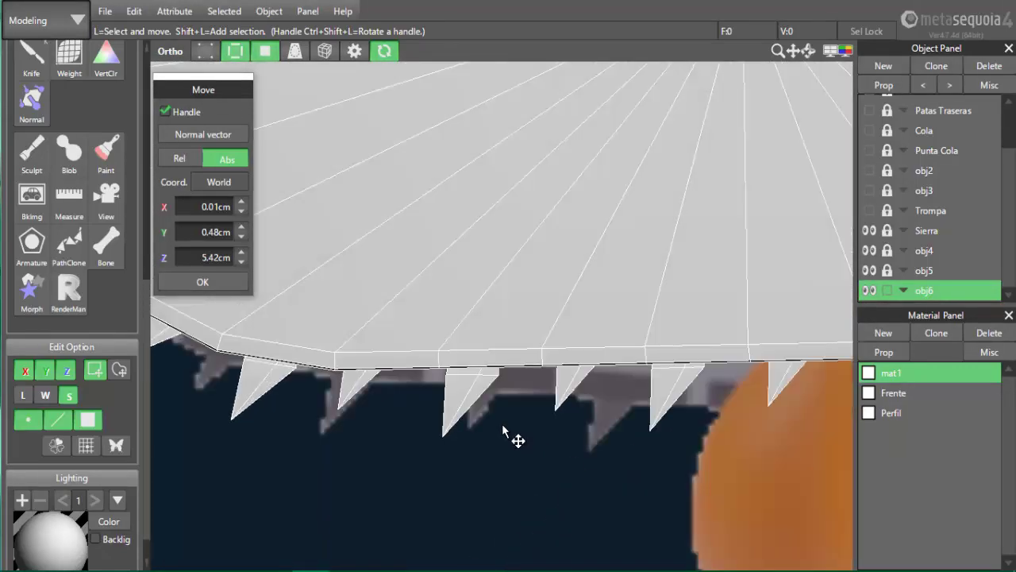
{"action": "scroll", "coordinate": [526, 435], "scroll_direction": "down", "scroll_amount": 3}
{"action": "scroll", "coordinate": [529, 437], "scroll_direction": "down", "scroll_amount": 3}
Hide the edge lines and examine the toothed blade against the reference from several angles
{"action": "left_click", "coordinate": [235, 52]}
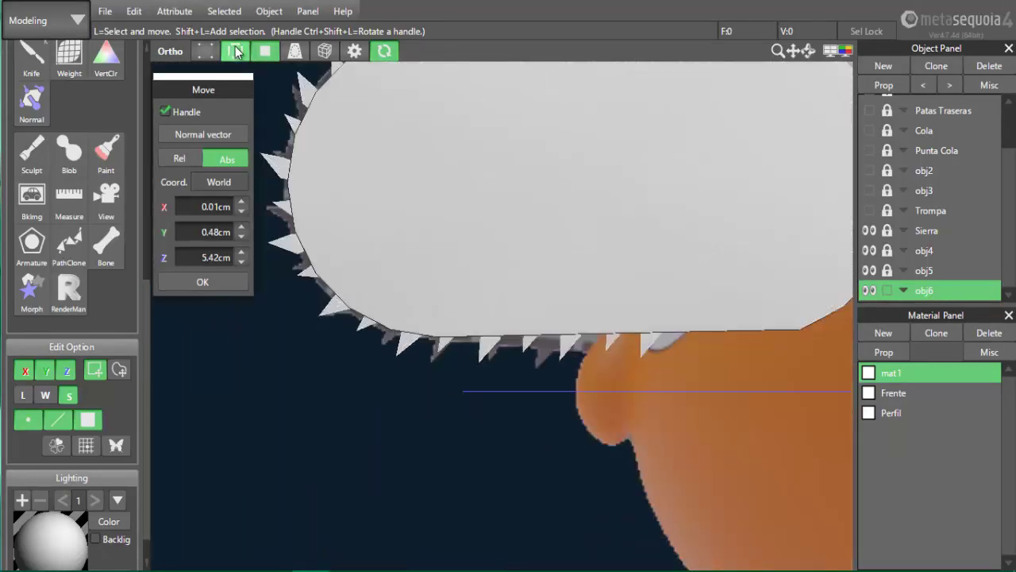
{"action": "scroll", "coordinate": [574, 407], "scroll_direction": "down", "scroll_amount": 2}
{"action": "middle_click_drag", "start_coordinate": [635, 393], "coordinate": [579, 431]}
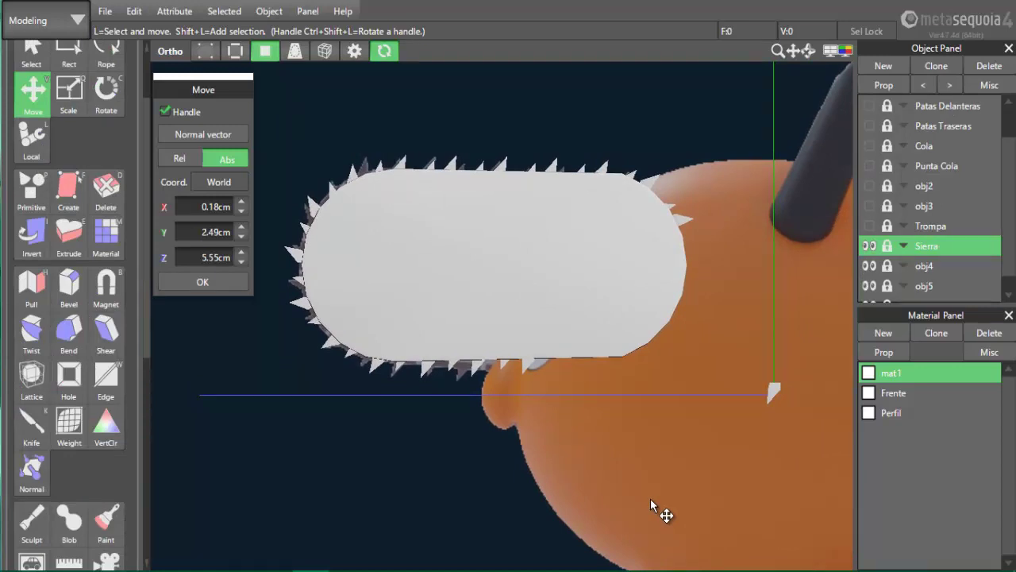
{"action": "right_click_drag", "start_coordinate": [605, 469], "coordinate": [525, 462]}
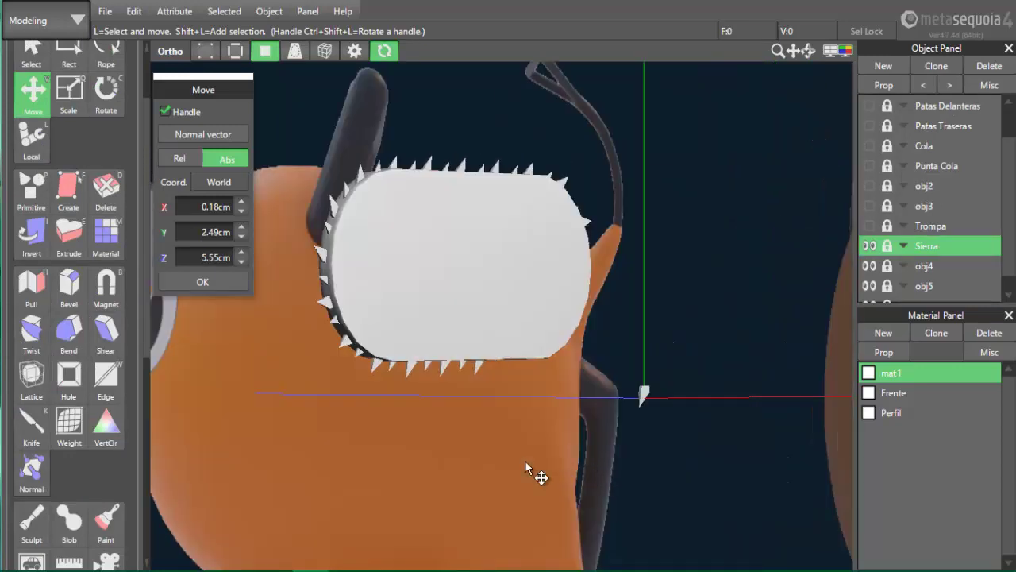
{"action": "scroll", "coordinate": [468, 463], "scroll_direction": "up", "scroll_amount": 4}
{"action": "middle_click_drag", "start_coordinate": [574, 482], "coordinate": [723, 492]}
{"action": "scroll", "coordinate": [722, 493], "scroll_direction": "down", "scroll_amount": 5}
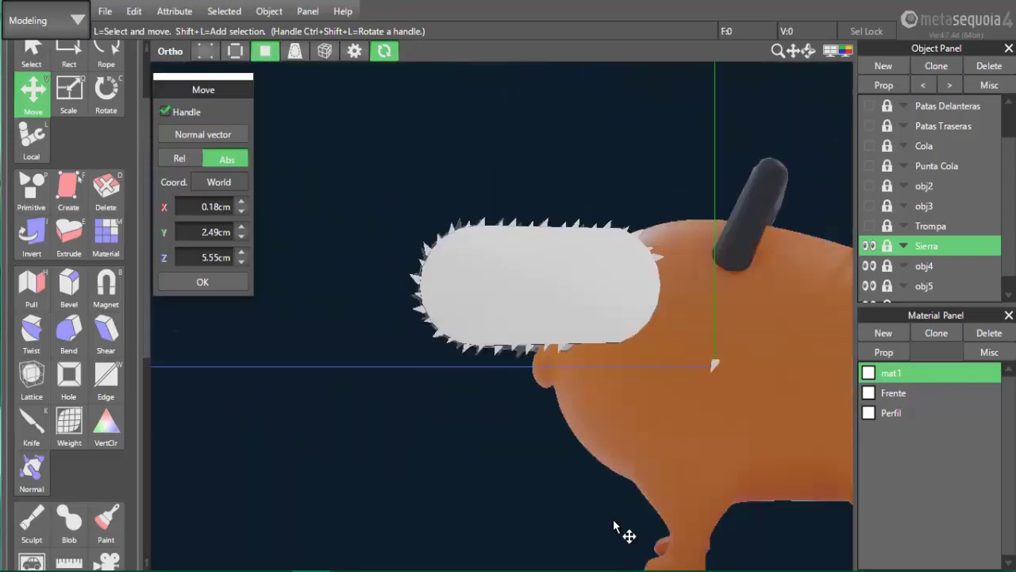
{"action": "middle_click_drag", "start_coordinate": [721, 430], "coordinate": [676, 412]}
{"action": "scroll", "coordinate": [931, 293], "scroll_direction": "down", "scroll_amount": 1}
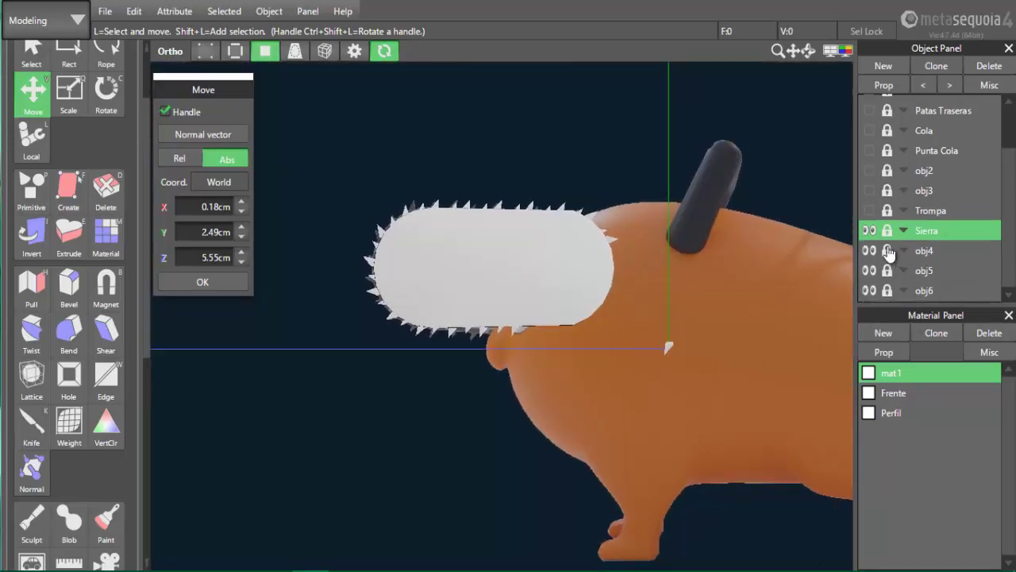
Unlock Sierra, obj5 and obj6 and select these three objects together
{"action": "left_click", "coordinate": [932, 251]}
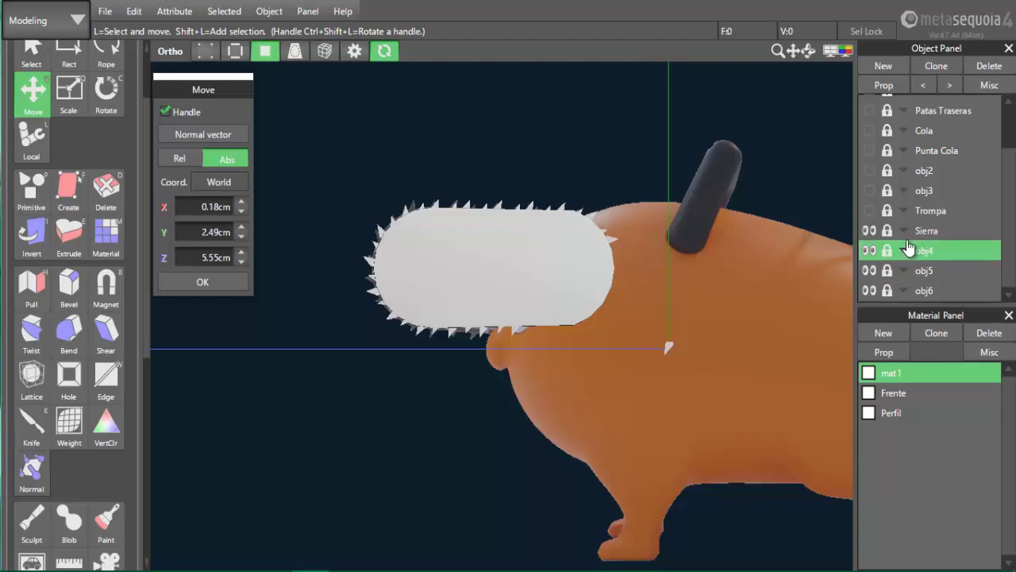
{"action": "left_click", "coordinate": [937, 231]}
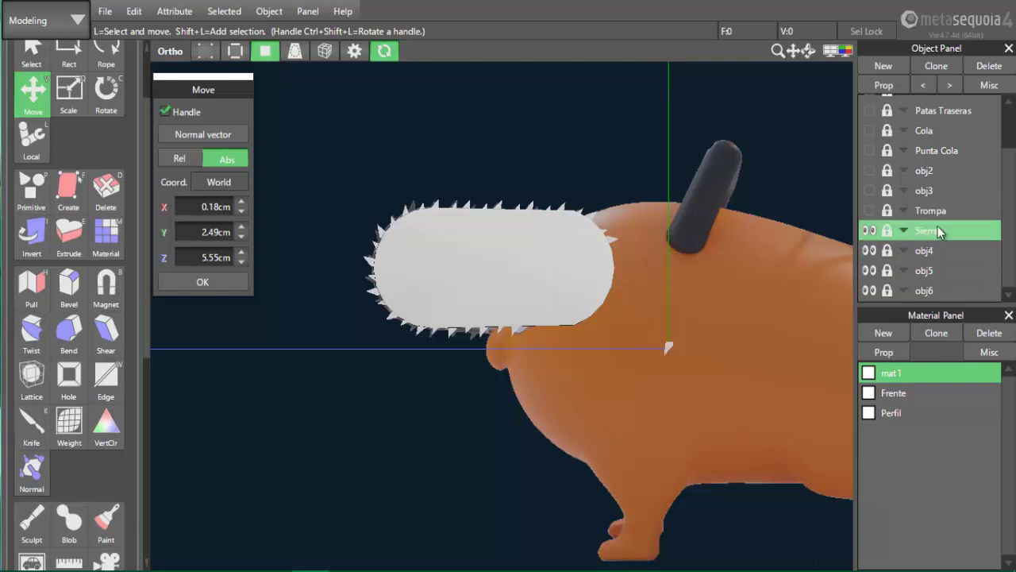
{"action": "left_click", "coordinate": [887, 230]}
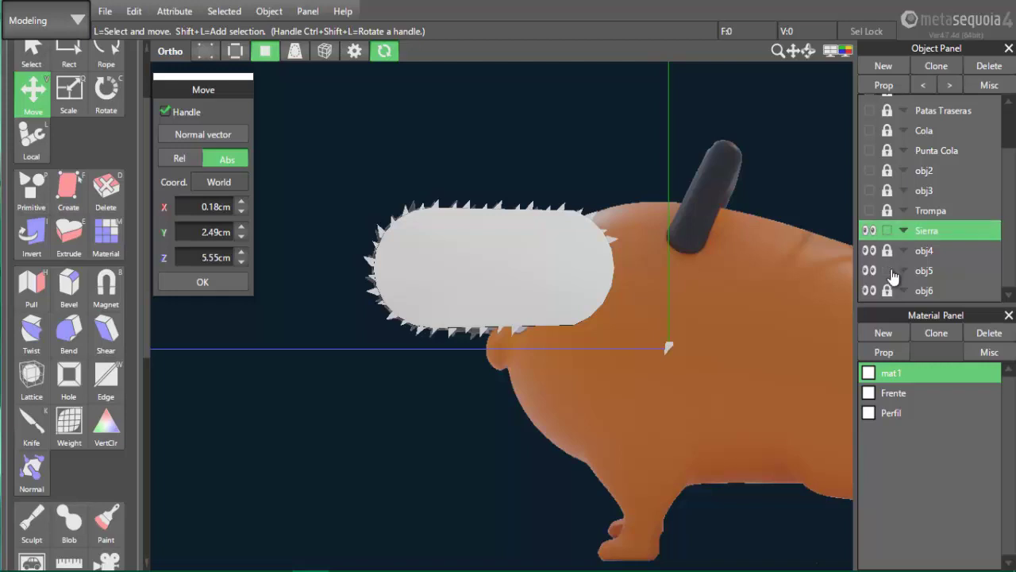
{"action": "left_click", "coordinate": [887, 270]}
{"action": "left_click", "coordinate": [887, 290]}
{"action": "left_click", "coordinate": [927, 270], "text": "ctrl"}
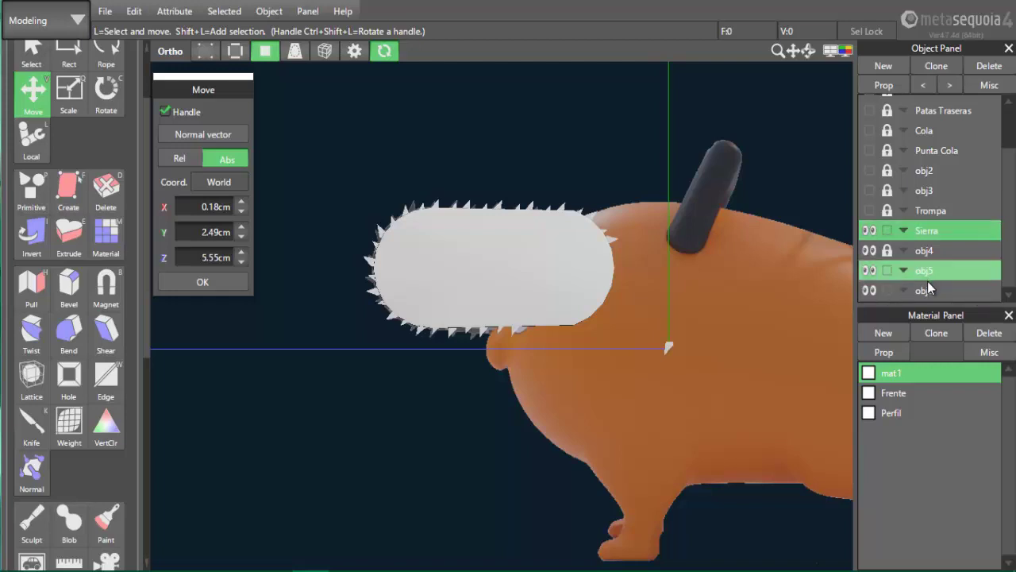
{"action": "left_click", "coordinate": [930, 291], "text": "ctrl"}
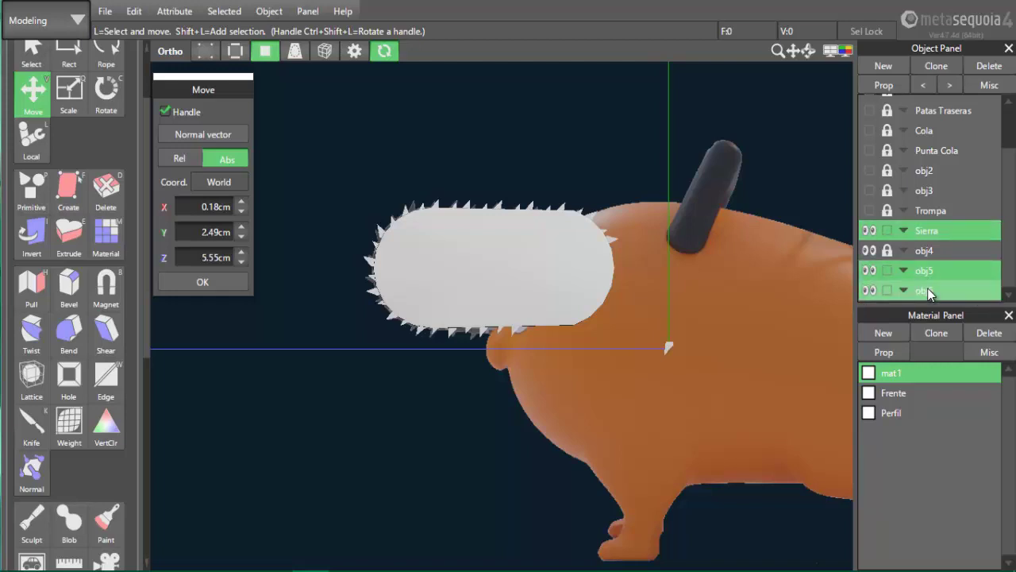
Merge obj5 and obj6 into the Sierra object
{"action": "left_click_drag", "start_coordinate": [926, 272], "coordinate": [933, 232]}
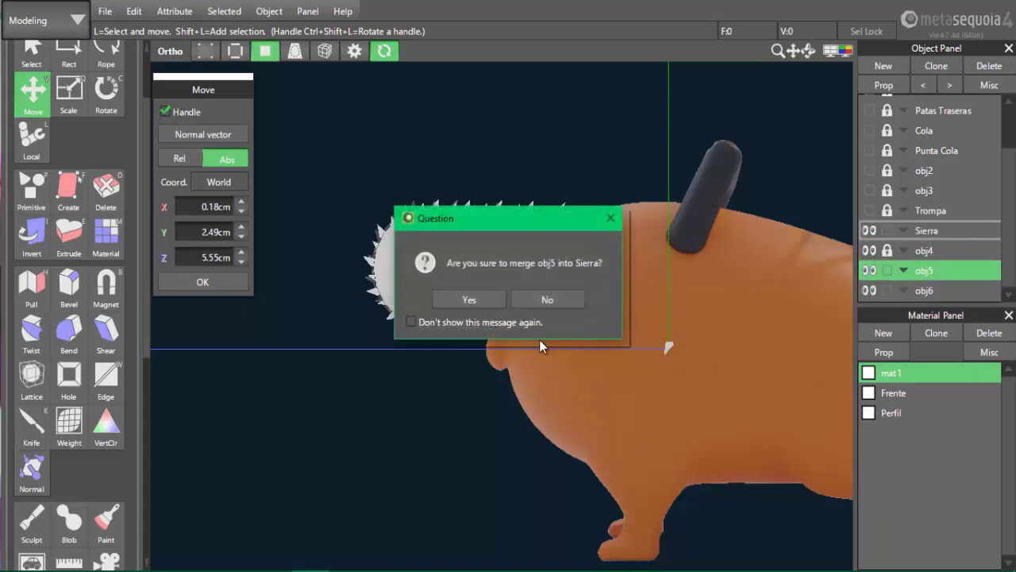
{"action": "left_click", "coordinate": [479, 303]}
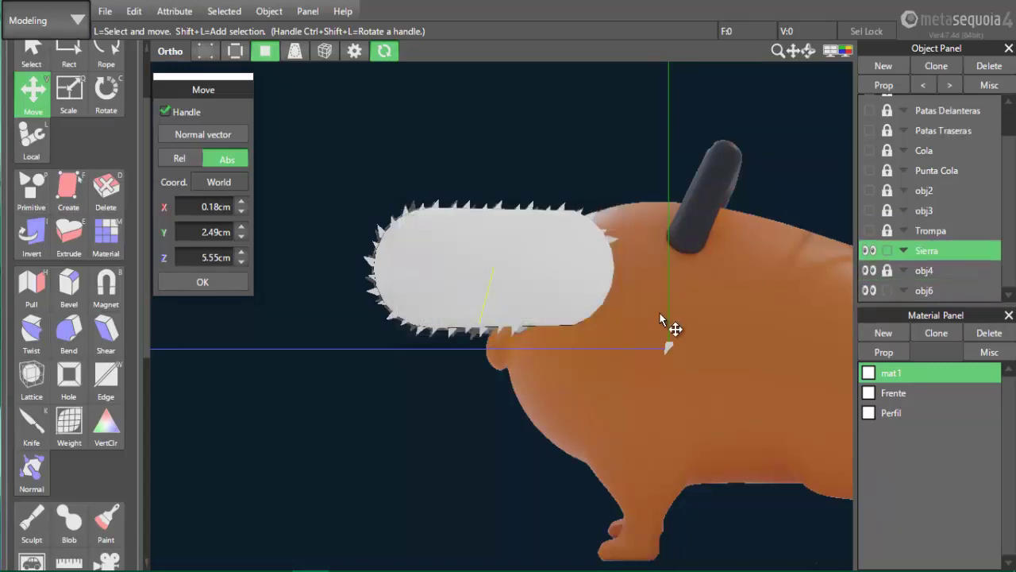
{"action": "left_click_drag", "start_coordinate": [934, 292], "coordinate": [934, 250]}
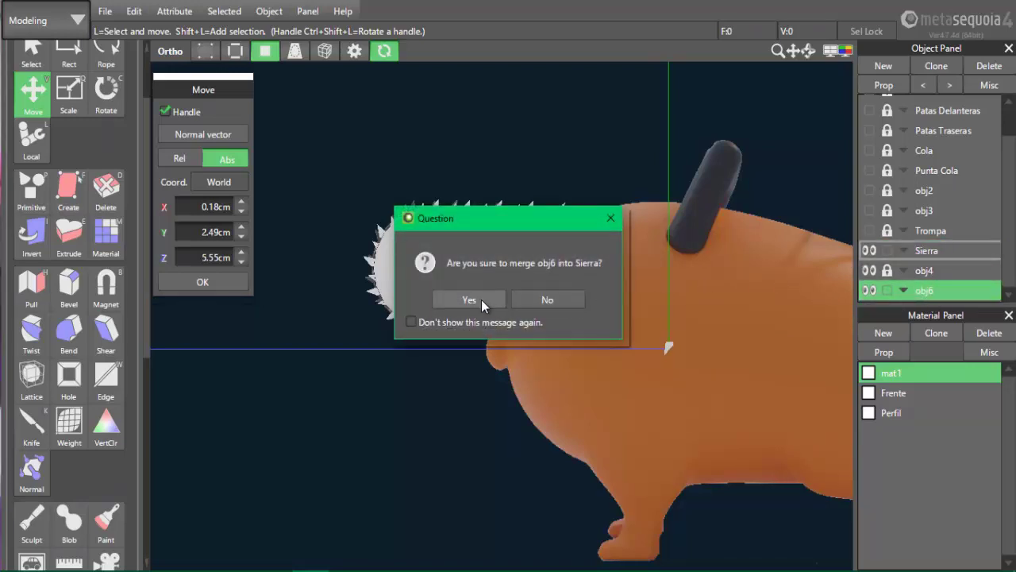
{"action": "left_click", "coordinate": [481, 300]}
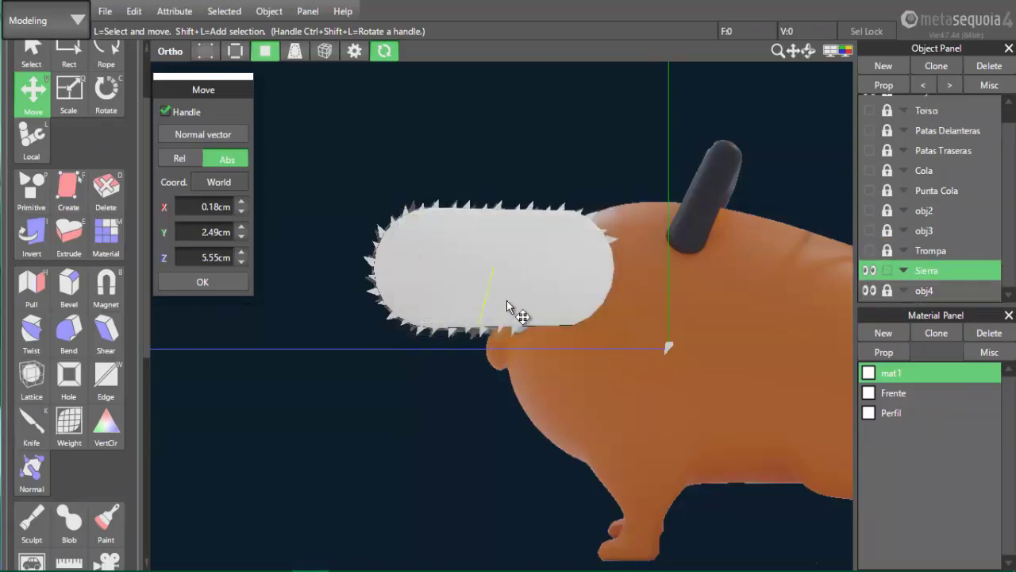
Select the whole toothed blade, tilt it slightly clockwise in the side view and lower it to Y 2.35 cm, Z 5.54 cm
{"action": "left_click", "coordinate": [887, 292]}
{"action": "left_click", "coordinate": [870, 291]}
{"action": "left_click_drag", "start_coordinate": [644, 172], "coordinate": [341, 352]}
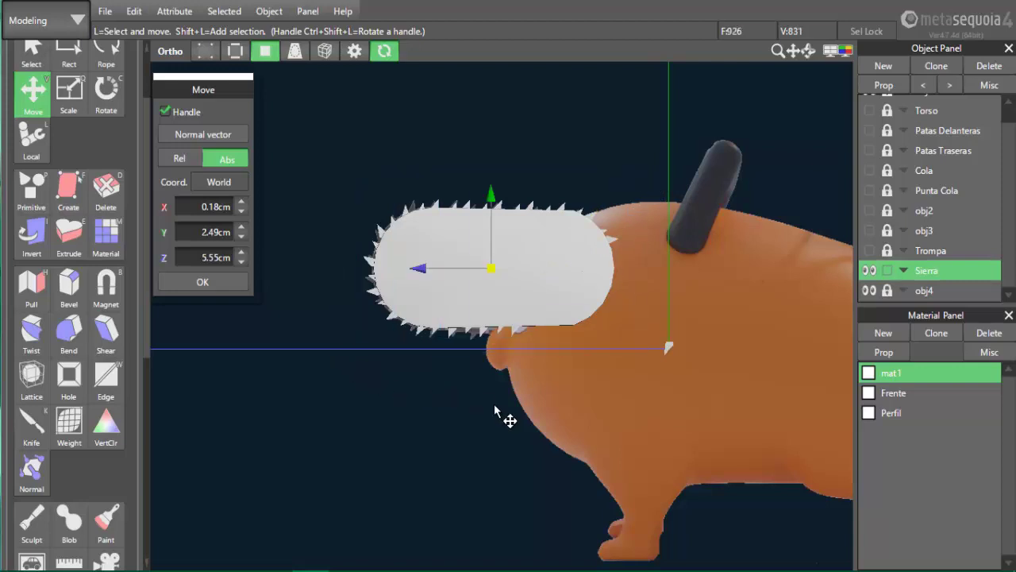
{"action": "scroll", "coordinate": [532, 424], "scroll_direction": "up", "scroll_amount": 3}
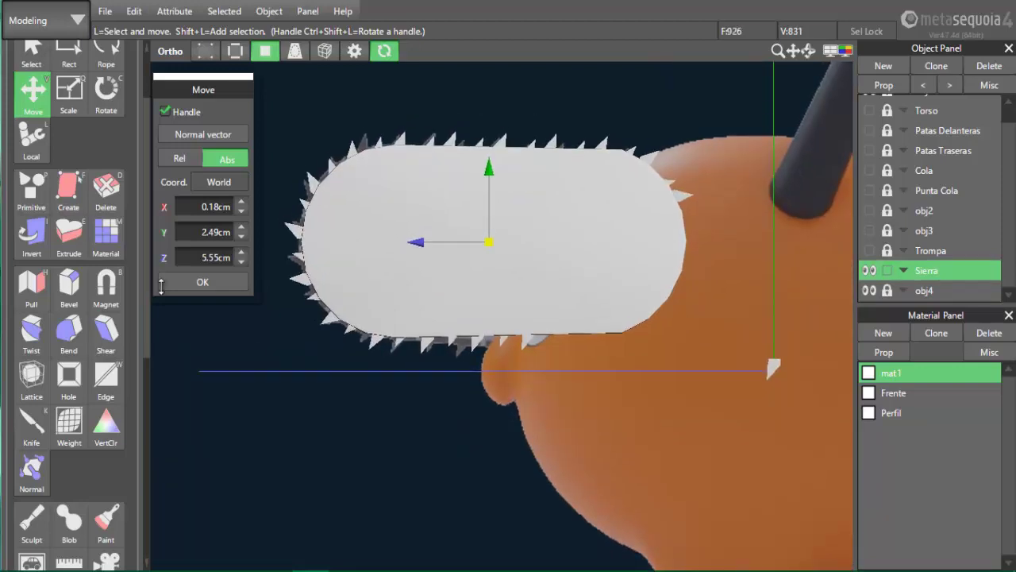
{"action": "key", "text": "c"}
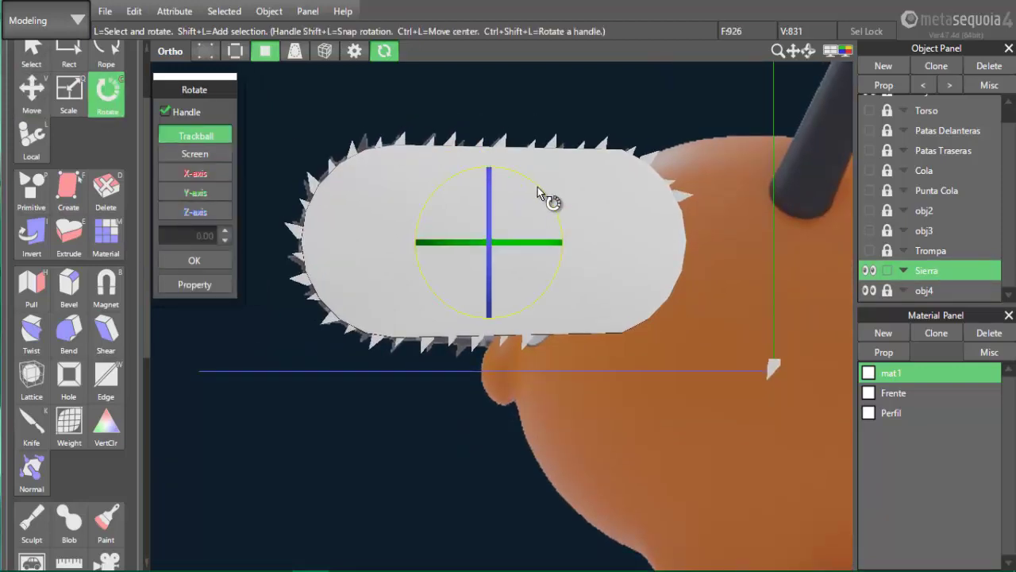
{"action": "left_click_drag", "start_coordinate": [537, 186], "coordinate": [490, 173]}
{"action": "key", "text": "v"}
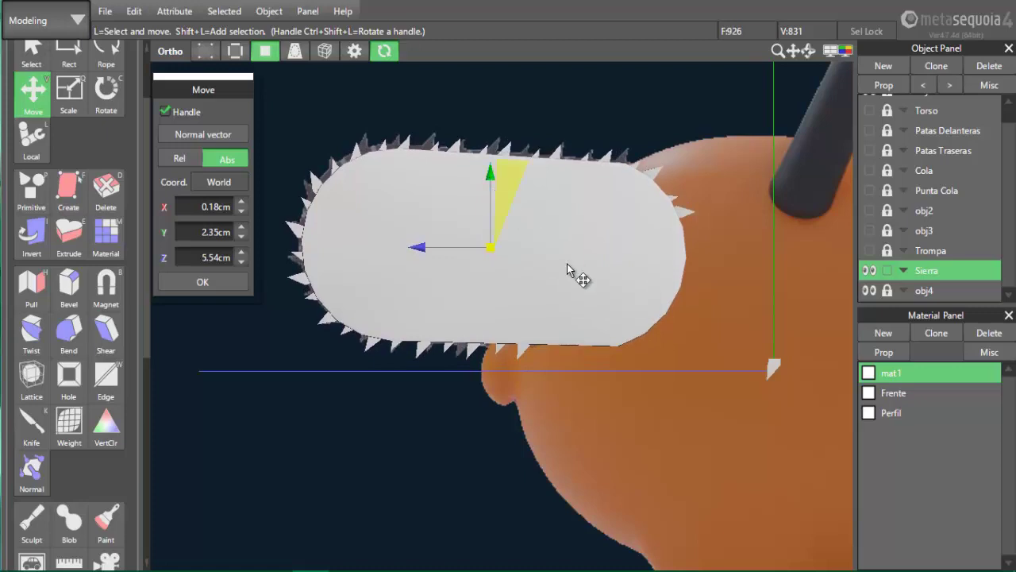
Show the edge lines again, deselect the blade and examine its toothed rim up close at an angle
{"action": "key", "text": "F1"}
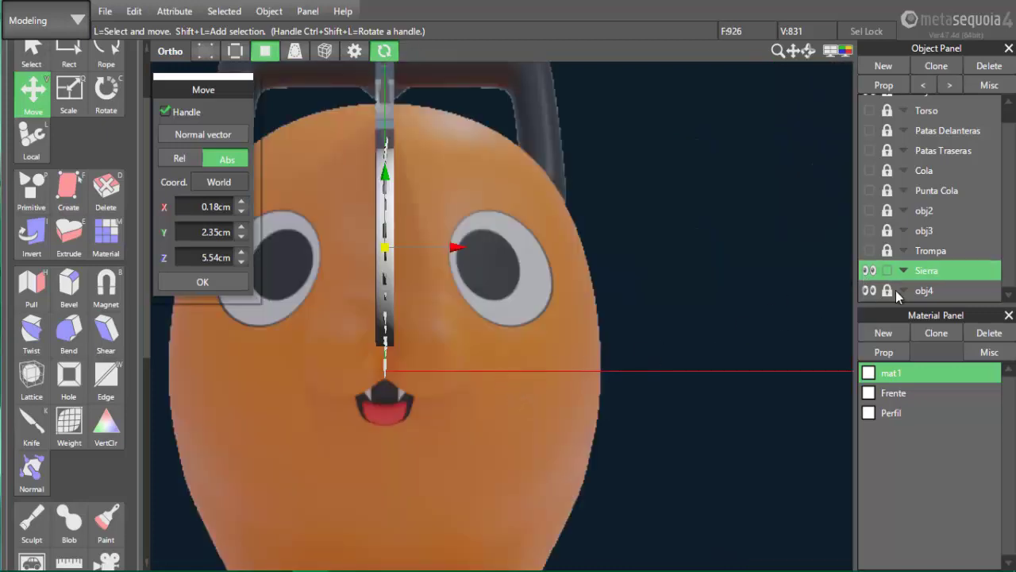
{"action": "left_click", "coordinate": [888, 270]}
{"action": "left_click", "coordinate": [887, 271]}
{"action": "right_click_drag", "start_coordinate": [700, 291], "coordinate": [655, 299]}
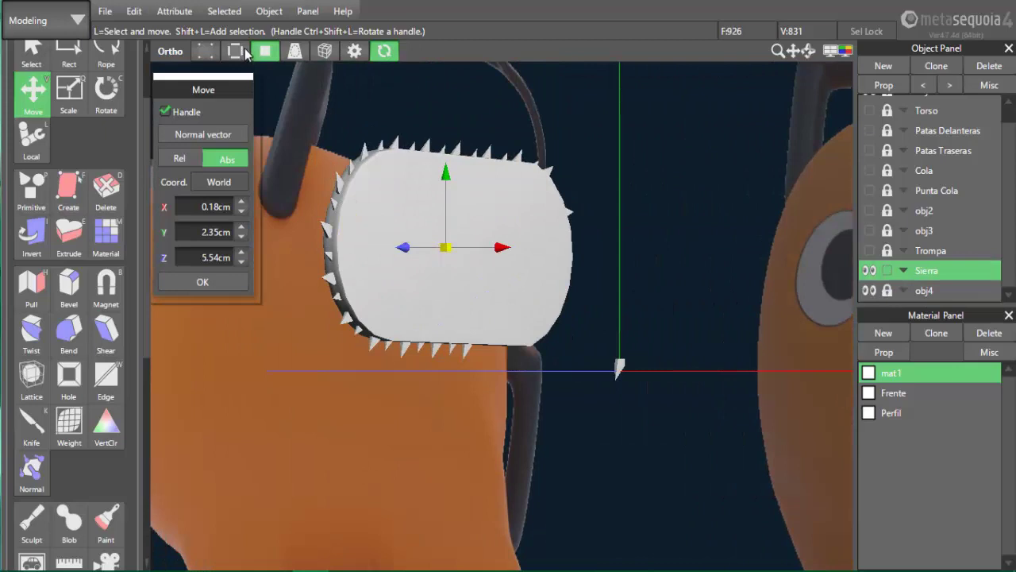
{"action": "left_click", "coordinate": [237, 51]}
{"action": "scroll", "coordinate": [656, 187], "scroll_direction": "up", "scroll_amount": 2}
{"action": "right_click_drag", "start_coordinate": [719, 221], "coordinate": [751, 183]}
{"action": "left_click", "coordinate": [751, 185]}
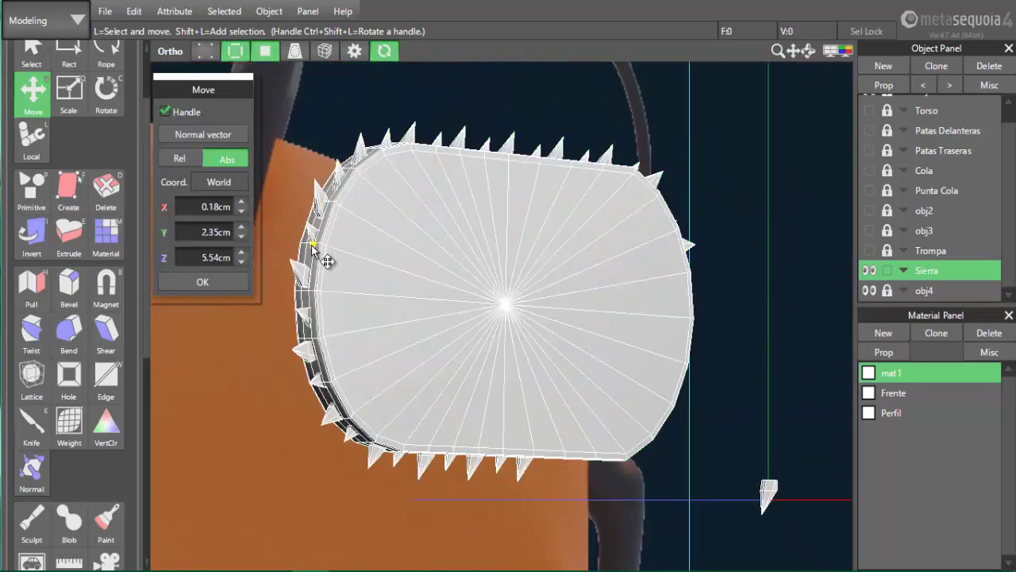
{"action": "scroll", "coordinate": [318, 254], "scroll_direction": "up", "scroll_amount": 2}
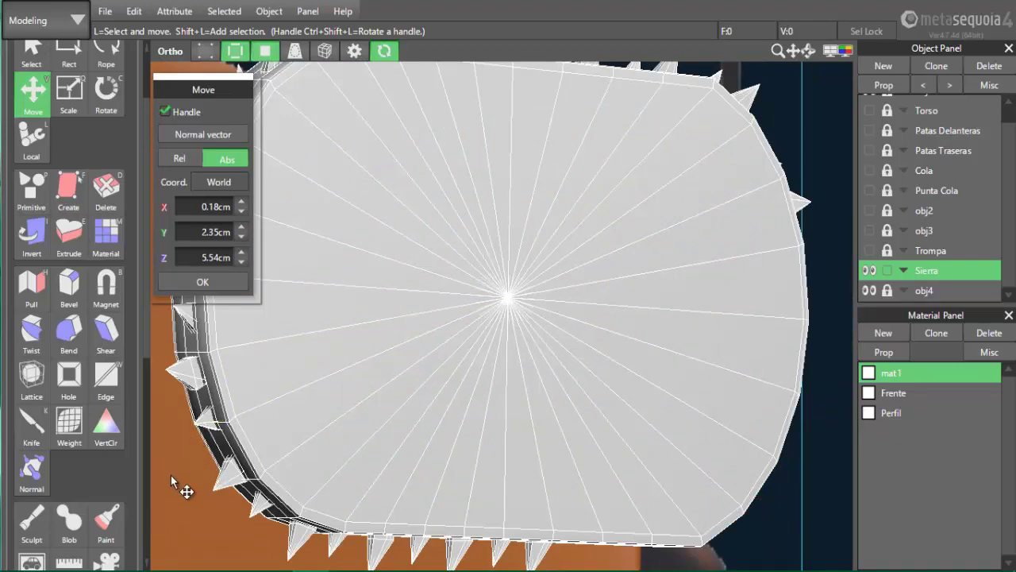
{"action": "right_click_drag", "start_coordinate": [170, 475], "coordinate": [337, 429]}
{"action": "scroll", "coordinate": [336, 427], "scroll_direction": "up", "scroll_amount": 3}
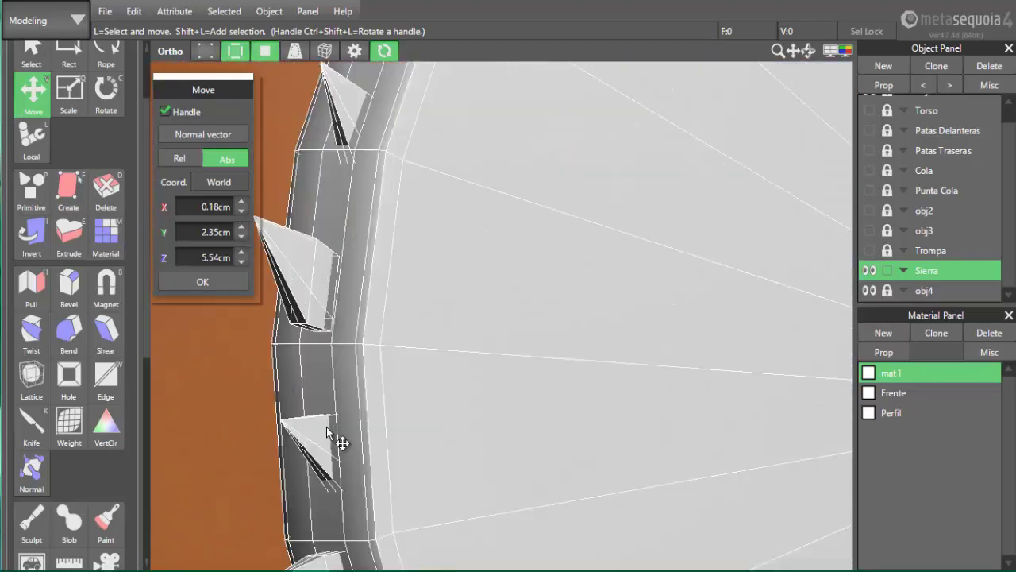
{"action": "left_click", "coordinate": [382, 270]}
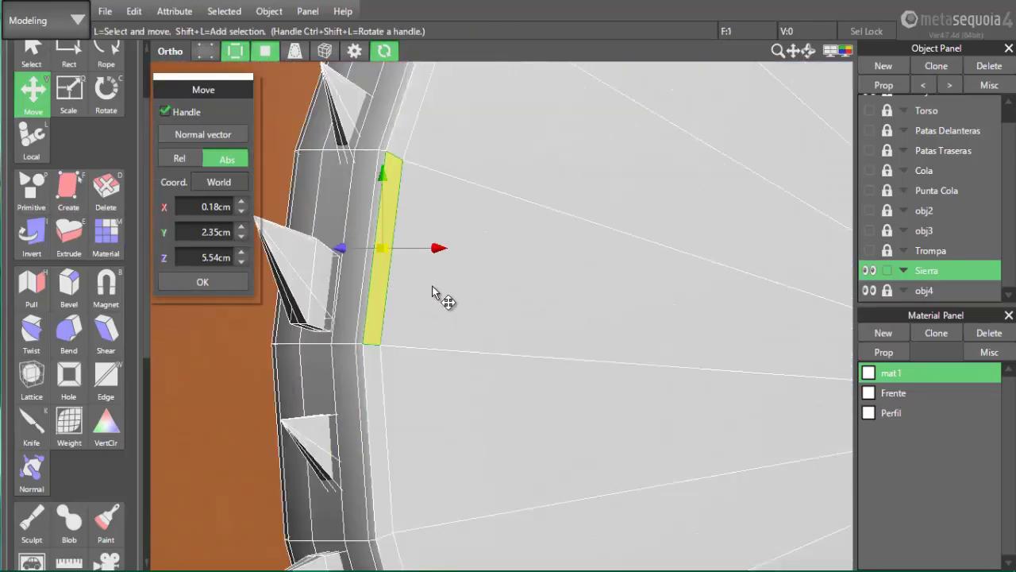
{"action": "scroll", "coordinate": [415, 330], "scroll_direction": "down", "scroll_amount": 2}
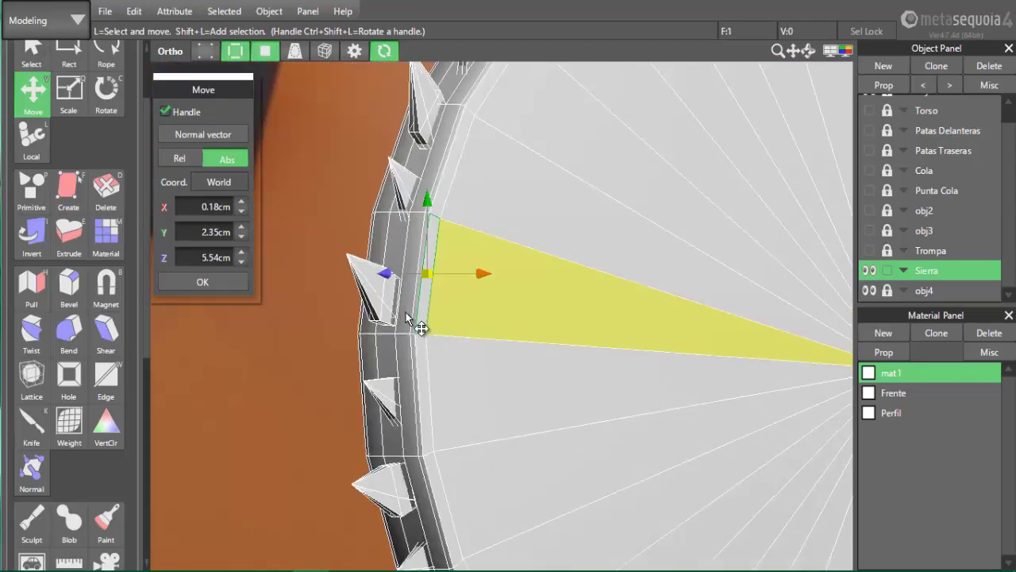
{"action": "left_click", "coordinate": [310, 343]}
Select every other narrow border face on the blade's first side, from the rounded tip along the upper edge to the rear corner
{"action": "scroll", "coordinate": [332, 267], "scroll_direction": "down", "scroll_amount": 4}
{"action": "scroll", "coordinate": [87, 385], "scroll_direction": "down", "scroll_amount": 3}
{"action": "scroll", "coordinate": [48, 159], "scroll_direction": "up", "scroll_amount": 5}
{"action": "left_click", "coordinate": [32, 135]}
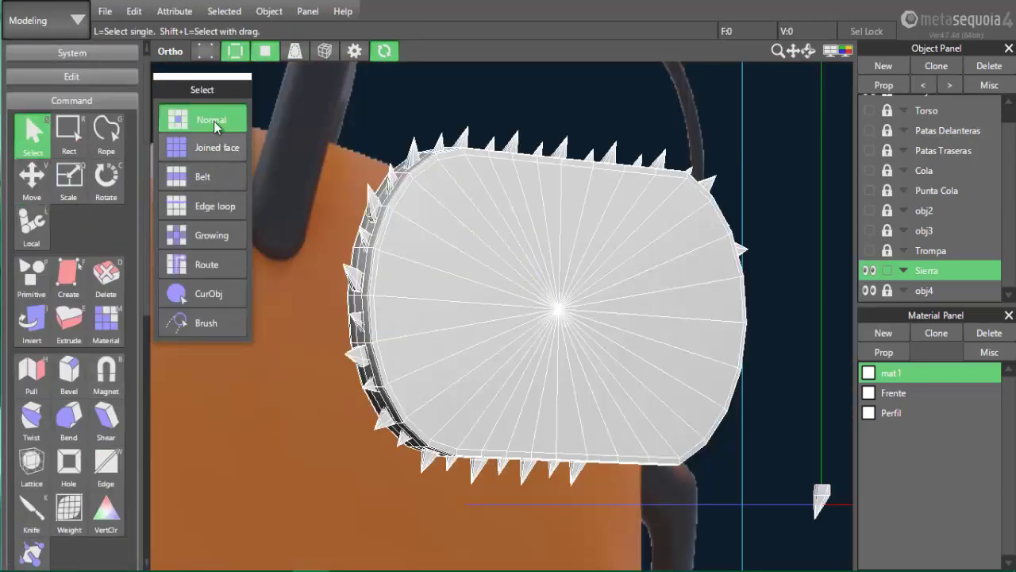
{"action": "scroll", "coordinate": [401, 207], "scroll_direction": "up", "scroll_amount": 5}
{"action": "middle_click_drag", "start_coordinate": [379, 141], "coordinate": [362, 344]}
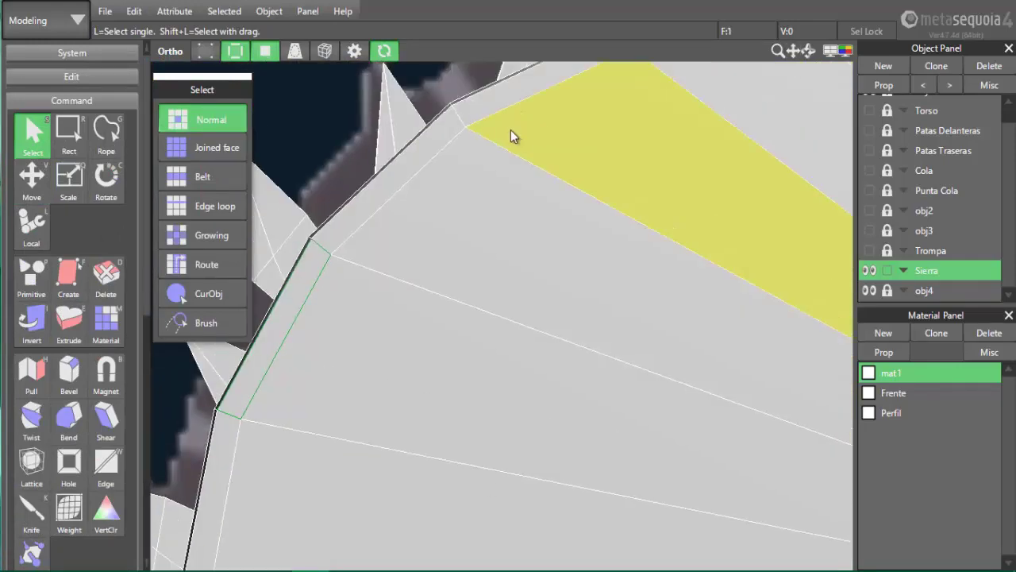
{"action": "left_click", "coordinate": [477, 107]}
{"action": "scroll", "coordinate": [614, 159], "scroll_direction": "down", "scroll_amount": 3}
{"action": "left_click", "coordinate": [774, 130]}
{"action": "middle_click_drag", "start_coordinate": [782, 131], "coordinate": [429, 135]}
{"action": "left_click", "coordinate": [604, 152]}
{"action": "left_click", "coordinate": [794, 166]}
{"action": "middle_click_drag", "start_coordinate": [794, 166], "coordinate": [407, 169]}
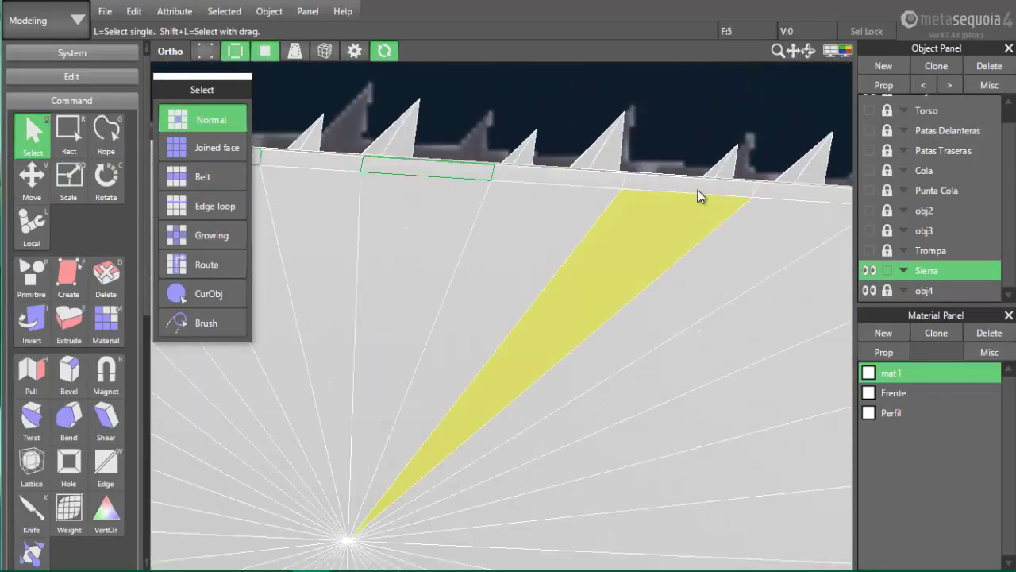
{"action": "left_click", "coordinate": [693, 189]}
{"action": "middle_click_drag", "start_coordinate": [507, 281], "coordinate": [249, 273]}
{"action": "left_click", "coordinate": [665, 218]}
{"action": "left_click", "coordinate": [821, 386]}
Add every other narrow border face around the blade's rounded tip and along its lower edge to the selection
{"action": "scroll", "coordinate": [546, 305], "scroll_direction": "down", "scroll_amount": 4}
{"action": "scroll", "coordinate": [429, 402], "scroll_direction": "up", "scroll_amount": 3}
{"action": "middle_click_drag", "start_coordinate": [430, 402], "coordinate": [1004, 152]}
{"action": "left_click", "coordinate": [384, 213]}
{"action": "left_click", "coordinate": [432, 328]}
{"action": "scroll", "coordinate": [432, 329], "scroll_direction": "up", "scroll_amount": 5}
{"action": "scroll", "coordinate": [432, 329], "scroll_direction": "down", "scroll_amount": 3}
{"action": "middle_click_drag", "start_coordinate": [444, 512], "coordinate": [286, 364]}
{"action": "left_click", "coordinate": [445, 312]}
{"action": "left_click", "coordinate": [657, 331]}
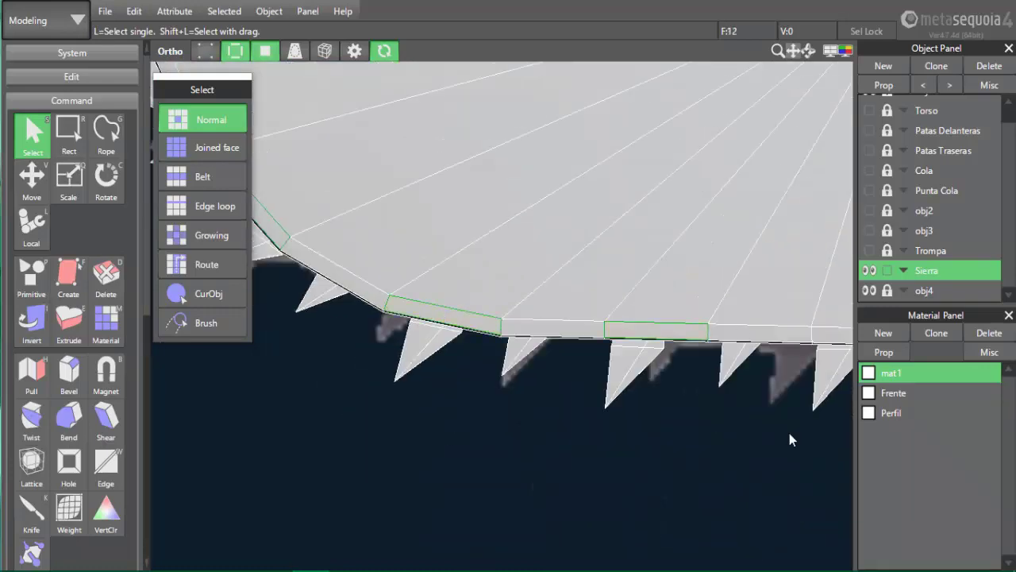
{"action": "middle_click_drag", "start_coordinate": [790, 432], "coordinate": [488, 439]}
{"action": "left_click", "coordinate": [592, 346]}
{"action": "scroll", "coordinate": [417, 441], "scroll_direction": "down", "scroll_amount": 4}
{"action": "middle_click_drag", "start_coordinate": [417, 441], "coordinate": [550, 503]}
{"action": "key", "text": "F1"}
{"action": "right_click_drag", "start_coordinate": [550, 503], "coordinate": [677, 431]}
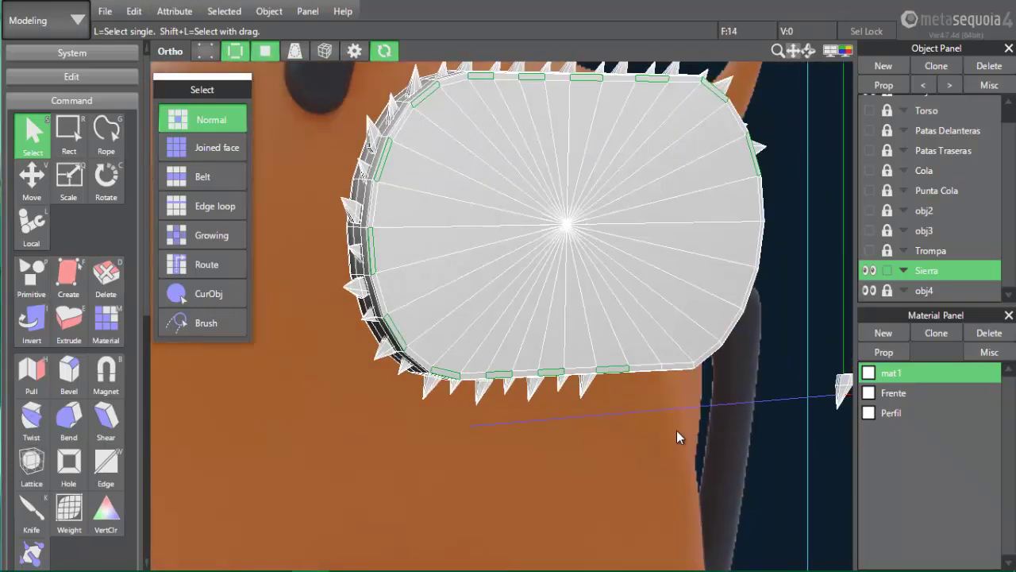
Extrude the selected border faces in Normal mode with an offset of 0.05 cm
{"action": "middle_click_drag", "start_coordinate": [676, 430], "coordinate": [644, 507]}
{"action": "left_click", "coordinate": [69, 324]}
{"action": "left_click", "coordinate": [273, 442]}
{"action": "left_click", "coordinate": [494, 253]}
{"action": "left_click_drag", "start_coordinate": [495, 253], "coordinate": [598, 253]}
{"action": "type", "text": "0.10"}
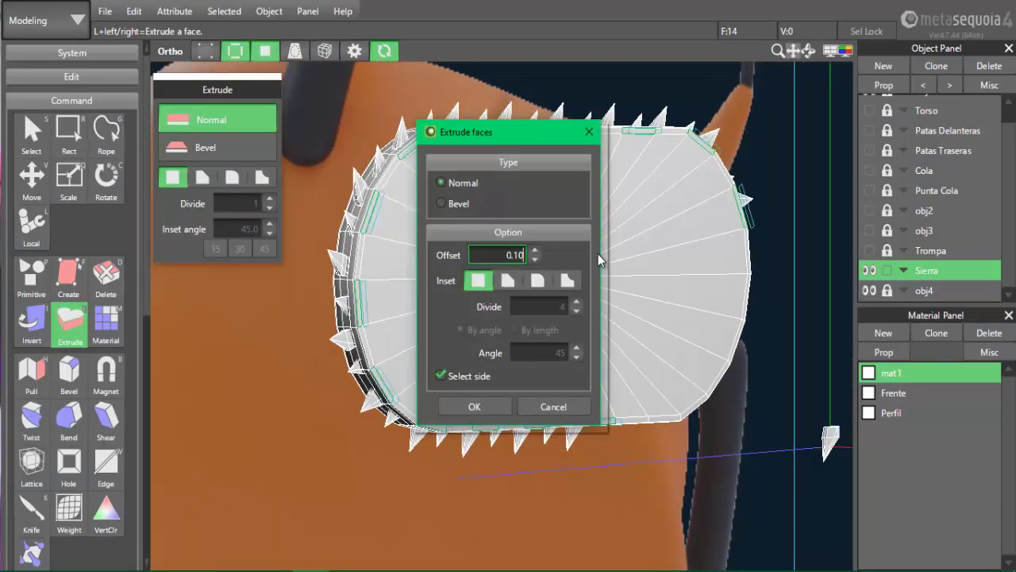
{"action": "left_click_drag", "start_coordinate": [484, 254], "coordinate": [565, 252]}
{"action": "type", "text": "0.05"}
{"action": "left_click", "coordinate": [478, 403]}
Deselect the faces and examine the extruded border segments with the edge lines hidden, and show the lines again
{"action": "right_click_drag", "start_coordinate": [482, 379], "coordinate": [500, 406]}
{"action": "scroll", "coordinate": [538, 499], "scroll_direction": "up", "scroll_amount": 3}
{"action": "key", "text": "Escape"}
{"action": "key", "text": "2"}
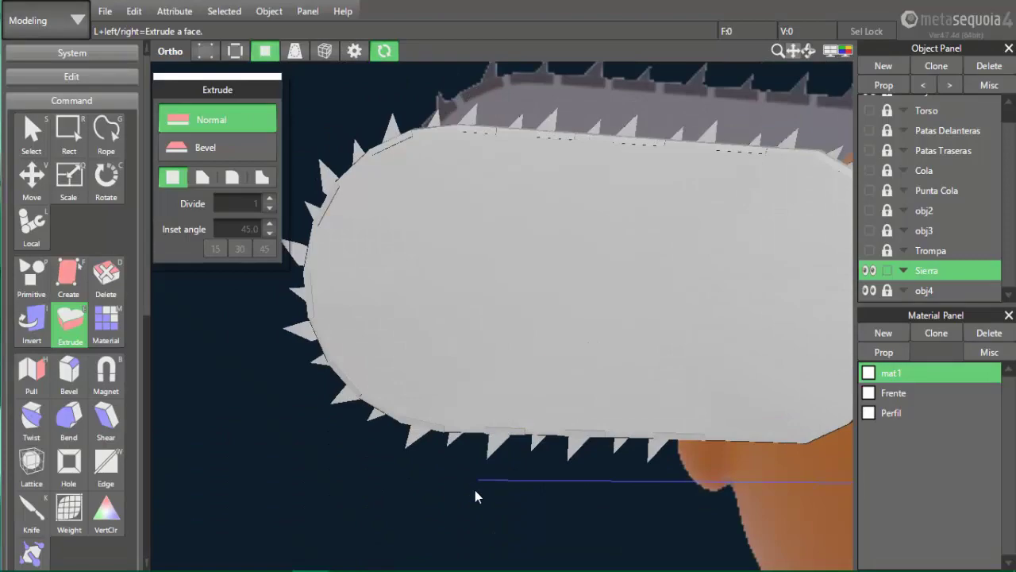
{"action": "right_click_drag", "start_coordinate": [474, 490], "coordinate": [535, 495]}
{"action": "left_click", "coordinate": [234, 51]}
{"action": "right_click_drag", "start_coordinate": [373, 476], "coordinate": [565, 493]}
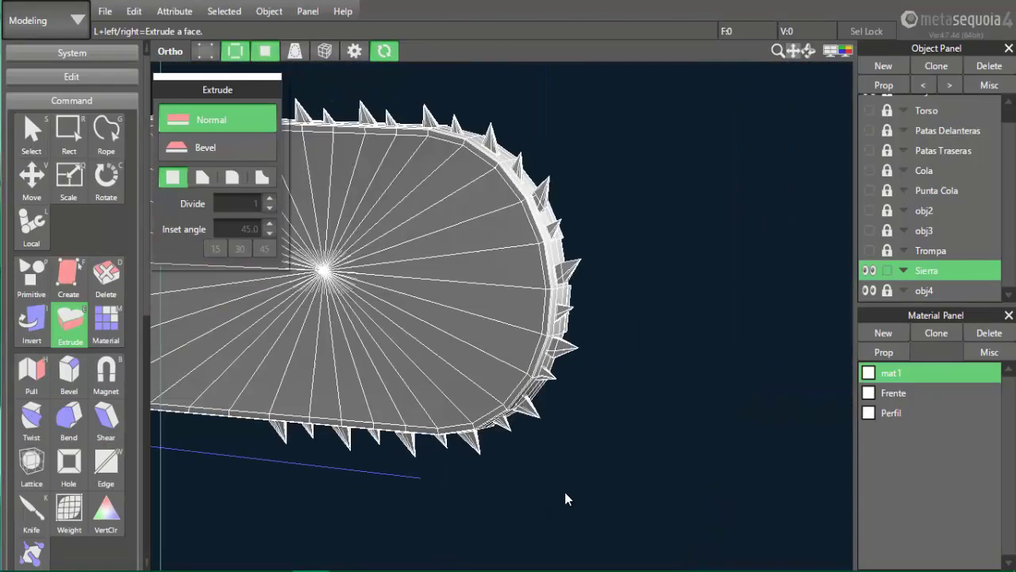
{"action": "scroll", "coordinate": [560, 341], "scroll_direction": "up", "scroll_amount": 3}
{"action": "key", "text": "v"}
{"action": "left_click", "coordinate": [638, 307]}
{"action": "left_click", "coordinate": [571, 469], "text": "shift"}
{"action": "middle_click_drag", "start_coordinate": [738, 428], "coordinate": [801, 170]}
{"action": "left_click", "coordinate": [468, 342], "text": "shift"}
{"action": "left_click", "coordinate": [291, 340], "text": "shift"}
{"action": "right_click_drag", "start_coordinate": [687, 500], "coordinate": [634, 450]}
{"action": "left_click", "coordinate": [436, 329], "text": "shift"}
{"action": "left_click", "coordinate": [255, 329], "text": "shift"}
{"action": "scroll", "coordinate": [236, 433], "scroll_direction": "down", "scroll_amount": 3}
{"action": "middle_click_drag", "start_coordinate": [823, 162], "coordinate": [538, 447]}
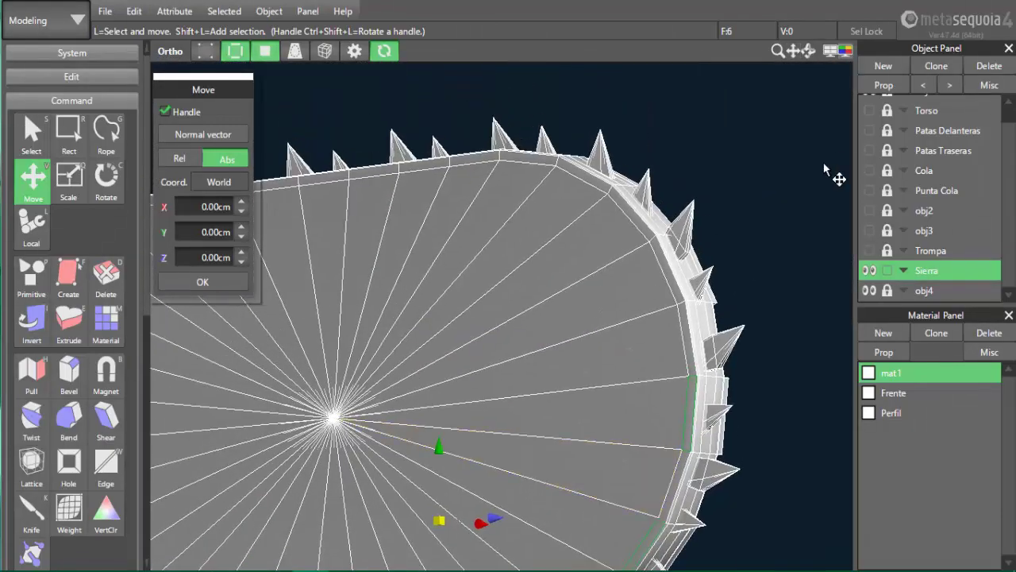
{"action": "scroll", "coordinate": [823, 162], "scroll_direction": "up", "scroll_amount": 3}
{"action": "left_click", "coordinate": [783, 285], "text": "shift"}
{"action": "left_click", "coordinate": [613, 89], "text": "shift"}
{"action": "left_click", "coordinate": [482, 67], "text": "shift"}
{"action": "middle_click_drag", "start_coordinate": [481, 66], "coordinate": [712, 194]}
{"action": "left_click", "coordinate": [464, 219], "text": "shift"}
{"action": "middle_click_drag", "start_coordinate": [282, 238], "coordinate": [475, 237]}
{"action": "left_click", "coordinate": [452, 243], "text": "shift"}
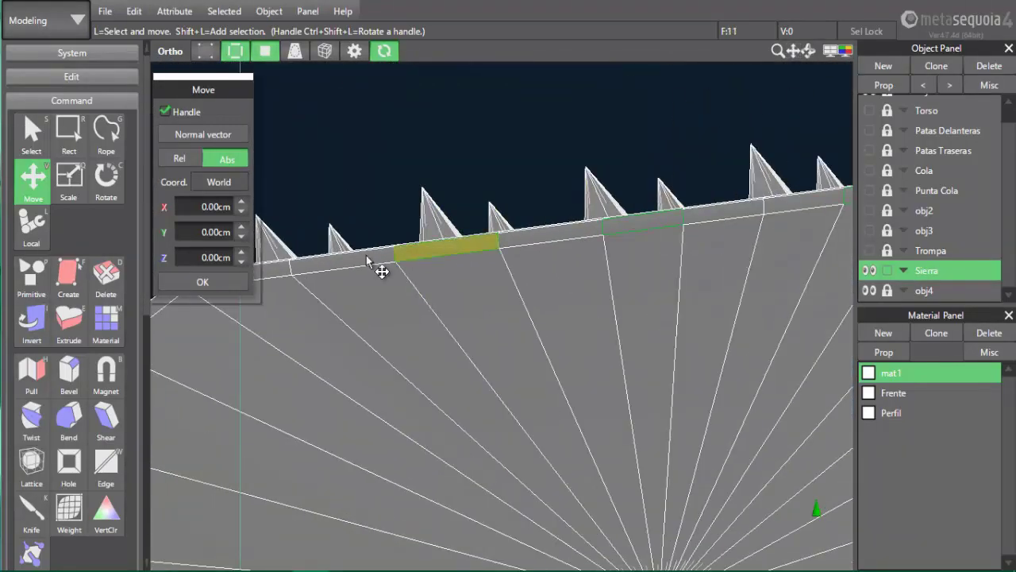
{"action": "middle_click_drag", "start_coordinate": [282, 270], "coordinate": [450, 282]}
{"action": "left_click", "coordinate": [409, 278], "text": "shift"}
{"action": "left_click", "coordinate": [236, 421], "text": "shift"}
{"action": "scroll", "coordinate": [402, 495], "scroll_direction": "down", "scroll_amount": 3}
{"action": "right_click_drag", "start_coordinate": [402, 494], "coordinate": [445, 443]}
{"action": "middle_click_drag", "start_coordinate": [445, 444], "coordinate": [317, 318]}
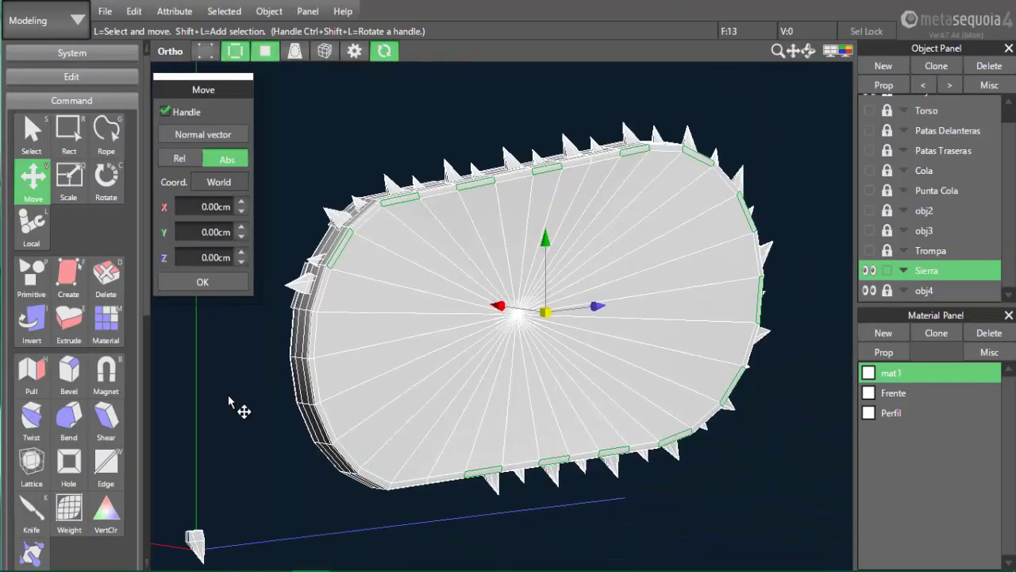
{"action": "right_click_drag", "start_coordinate": [228, 394], "coordinate": [306, 465]}
{"action": "left_click", "coordinate": [306, 466]}
Select every other narrow border face on the blade's second side, along the upper edge and around the rounded tip
{"action": "scroll", "coordinate": [307, 466], "scroll_direction": "up", "scroll_amount": 4}
{"action": "left_click", "coordinate": [277, 516]}
{"action": "left_click", "coordinate": [373, 345], "text": "shift"}
{"action": "left_click", "coordinate": [540, 251], "text": "shift"}
{"action": "left_click", "coordinate": [723, 165], "text": "shift"}
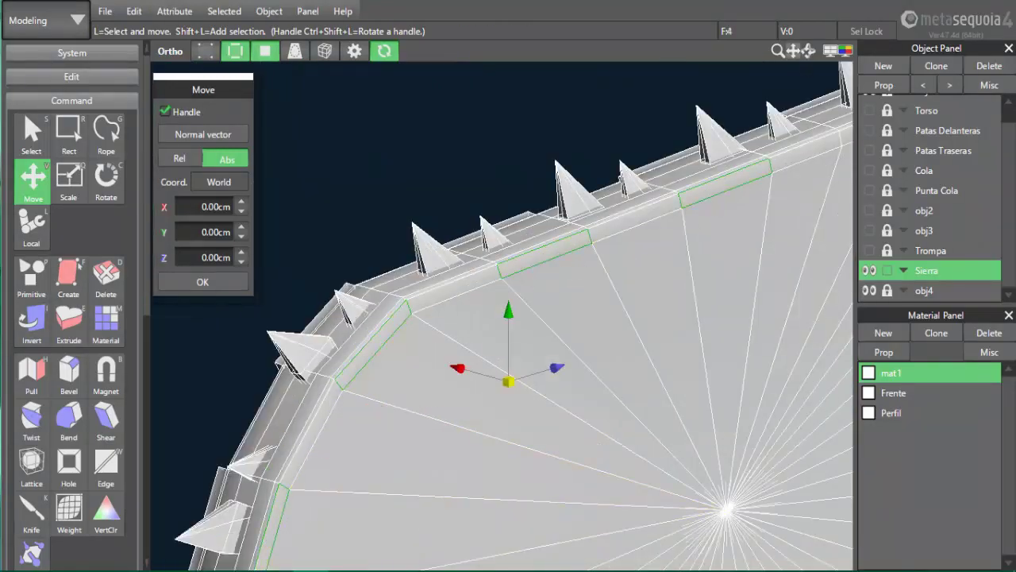
{"action": "middle_click_drag", "start_coordinate": [722, 165], "coordinate": [357, 308]}
{"action": "left_click", "coordinate": [528, 245], "text": "shift"}
{"action": "left_click", "coordinate": [673, 196], "text": "shift"}
{"action": "left_click", "coordinate": [806, 181], "text": "shift"}
{"action": "right_click_drag", "start_coordinate": [806, 181], "coordinate": [730, 281]}
{"action": "left_click", "coordinate": [700, 270], "text": "shift"}
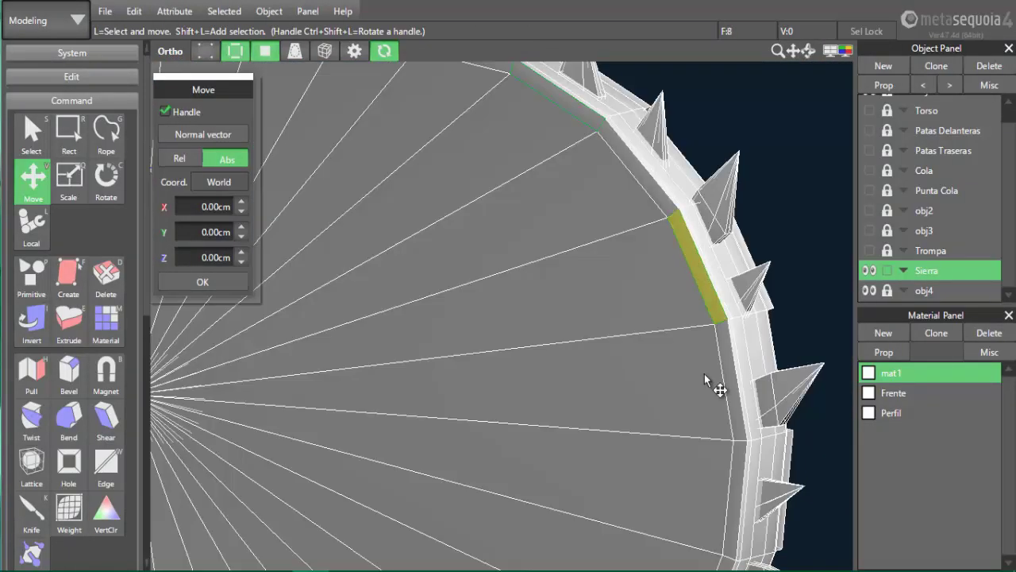
{"action": "left_click", "coordinate": [733, 493], "text": "shift"}
Add every other border face below the tip and along the lower edge of the blade's second side to the selection
{"action": "scroll", "coordinate": [767, 442], "scroll_direction": "down", "scroll_amount": 3}
{"action": "middle_click_drag", "start_coordinate": [767, 442], "coordinate": [731, 199]}
{"action": "scroll", "coordinate": [635, 278], "scroll_direction": "up", "scroll_amount": 2}
{"action": "left_click", "coordinate": [610, 288], "text": "shift"}
{"action": "left_click", "coordinate": [479, 405], "text": "shift"}
{"action": "left_click", "coordinate": [339, 424], "text": "shift"}
{"action": "left_click", "coordinate": [201, 429], "text": "shift"}
{"action": "middle_click_drag", "start_coordinate": [533, 484], "coordinate": [644, 483]}
{"action": "left_click", "coordinate": [298, 385], "text": "shift"}
Extrude the selected border faces on the blade's second side in Normal mode with an offset of 0.05 cm
{"action": "scroll", "coordinate": [644, 483], "scroll_direction": "down", "scroll_amount": 3}
{"action": "right_click_drag", "start_coordinate": [644, 483], "coordinate": [711, 346]}
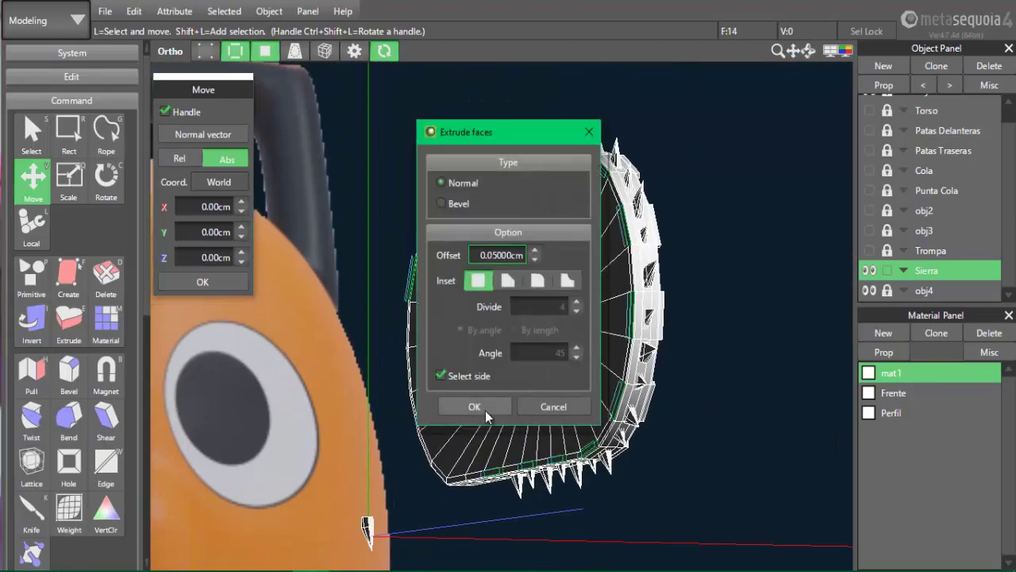
{"action": "type", "text": "0.03"}
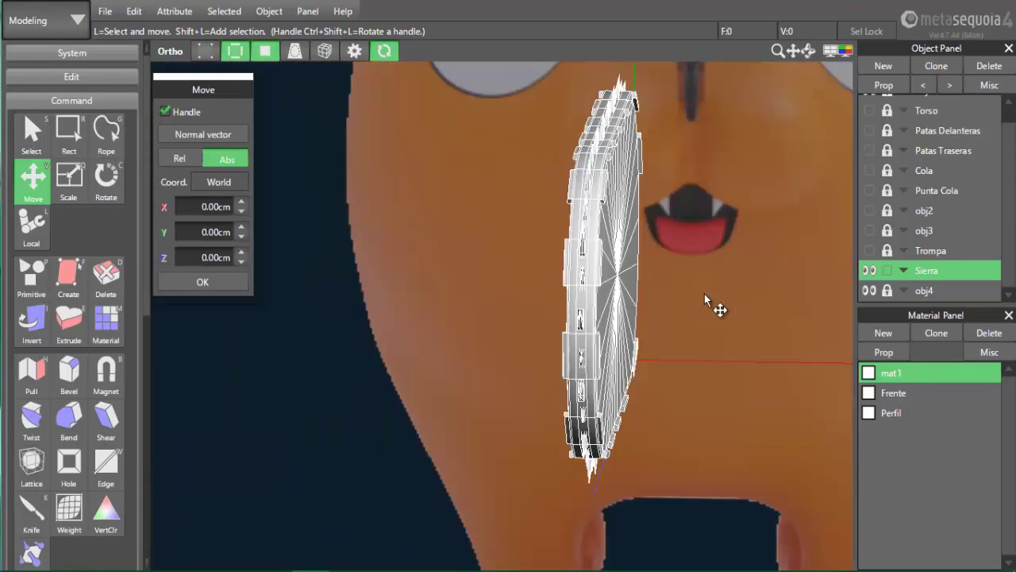
Delete the spare tooth object obj4
{"action": "right_click_drag", "start_coordinate": [704, 294], "coordinate": [413, 475]}
{"action": "scroll", "coordinate": [412, 474], "scroll_direction": "down", "scroll_amount": 2}
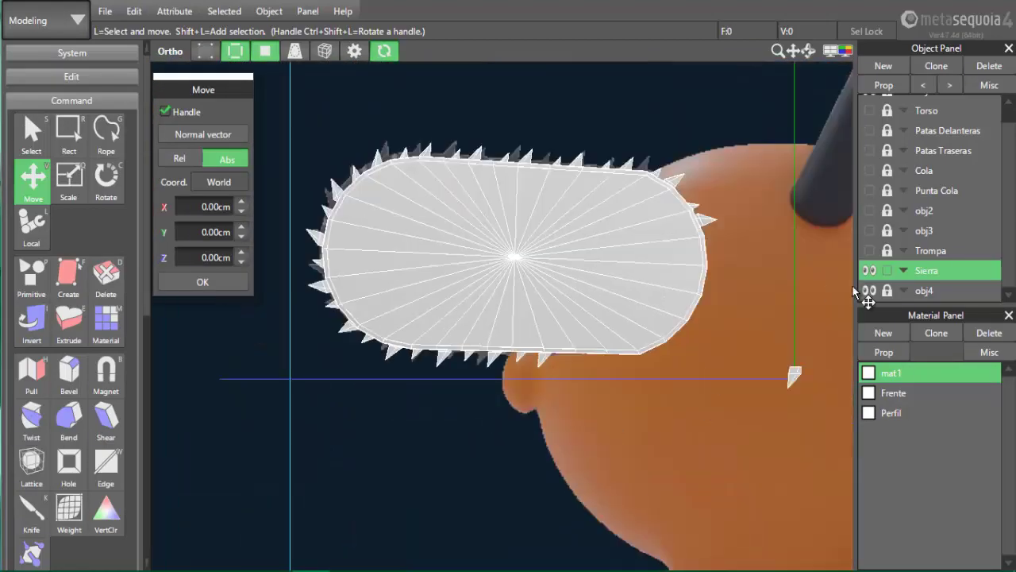
{"action": "left_click", "coordinate": [926, 291]}
{"action": "left_click", "coordinate": [990, 65]}
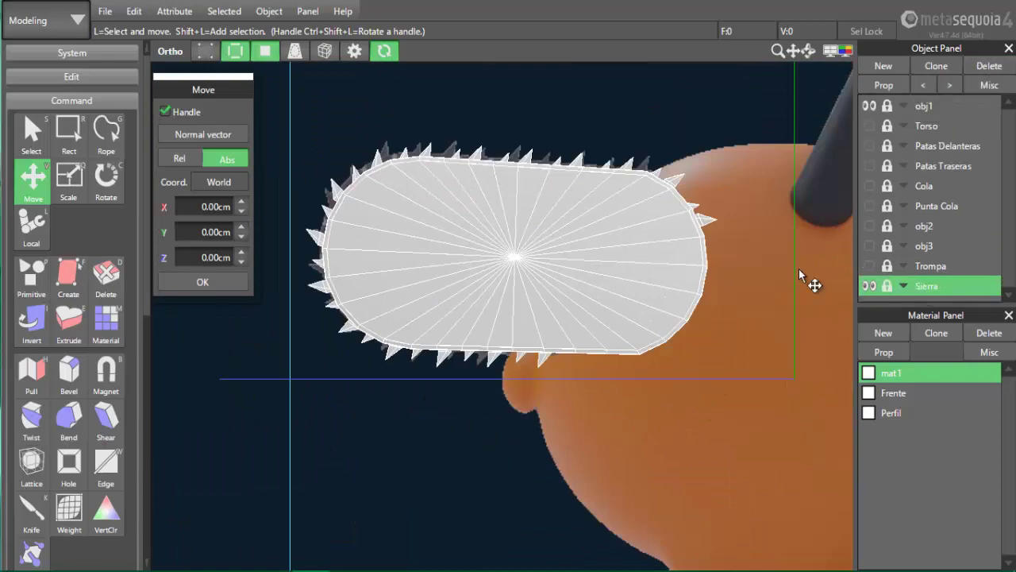
Show all body objects, hide the edge lines and examine the whole character with its saw from the side and front
{"action": "right_click_drag", "start_coordinate": [805, 279], "coordinate": [551, 222]}
{"action": "scroll", "coordinate": [676, 318], "scroll_direction": "down", "scroll_amount": 2}
{"action": "key", "text": "2"}
{"action": "scroll", "coordinate": [744, 370], "scroll_direction": "up", "scroll_amount": 5}
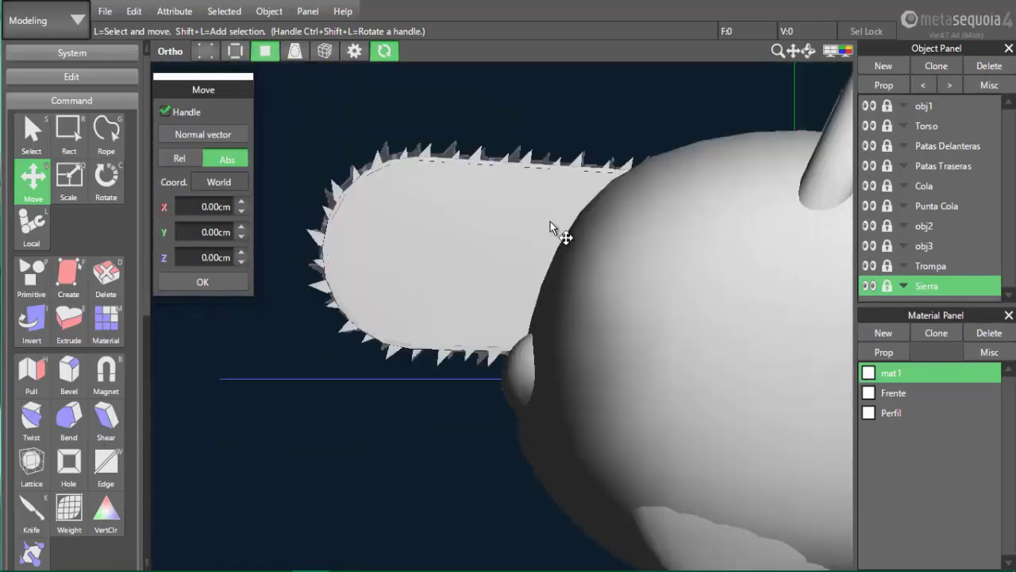
{"action": "scroll", "coordinate": [550, 222], "scroll_direction": "down", "scroll_amount": 5}
{"action": "right_click_drag", "start_coordinate": [465, 468], "coordinate": [714, 378]}
{"action": "scroll", "coordinate": [513, 472], "scroll_direction": "up", "scroll_amount": 5}
{"action": "scroll", "coordinate": [609, 285], "scroll_direction": "down", "scroll_amount": 4}
{"action": "scroll", "coordinate": [571, 412], "scroll_direction": "down", "scroll_amount": 5}
{"action": "scroll", "coordinate": [714, 378], "scroll_direction": "up", "scroll_amount": 2}
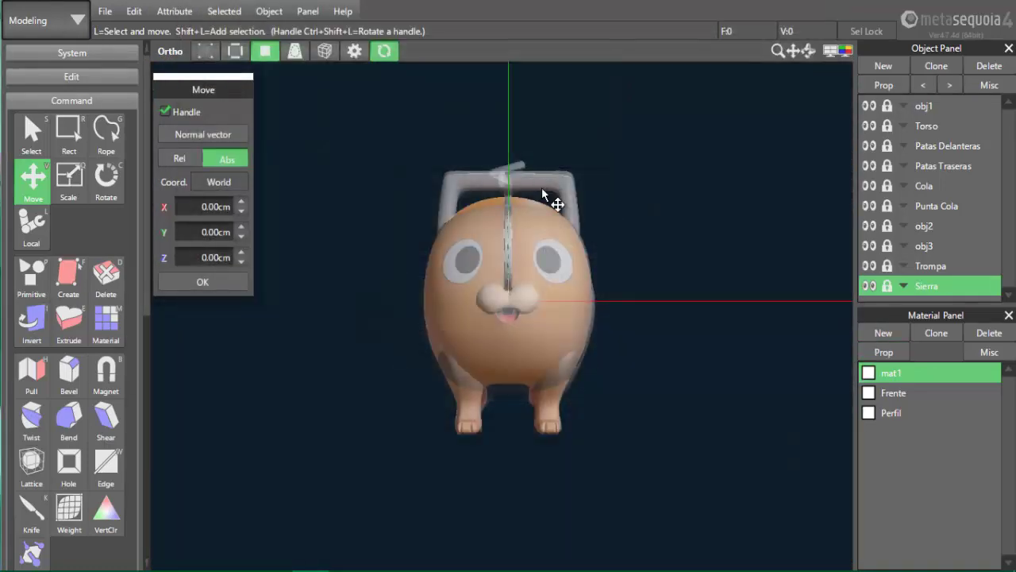
Hide the objects from Torso to Sierra and create a new object named Lengua
{"action": "scroll", "coordinate": [551, 199], "scroll_direction": "up", "scroll_amount": 5}
{"action": "left_click_drag", "start_coordinate": [870, 127], "coordinate": [869, 286]}
{"action": "left_click", "coordinate": [883, 67]}
{"action": "double_click", "coordinate": [913, 290]}
{"action": "double_click", "coordinate": [513, 51]}
{"action": "type", "text": "Lengua"}
{"action": "key", "text": "Return"}
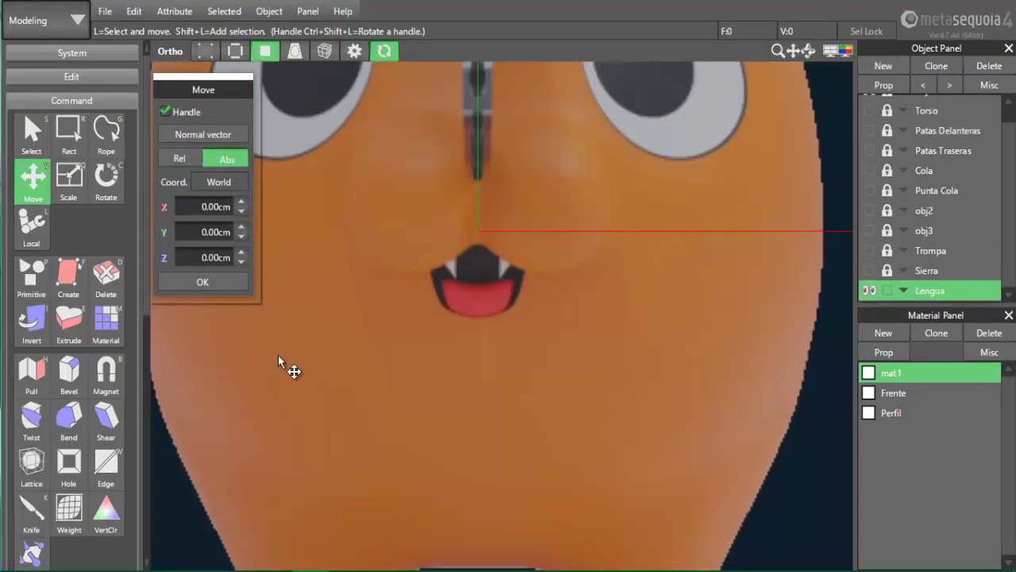
Add a subdivided cube primitive to Lengua and scale it down uniformly to about the mouth's width
{"action": "left_click", "coordinate": [32, 274]}
{"action": "left_click", "coordinate": [581, 167]}
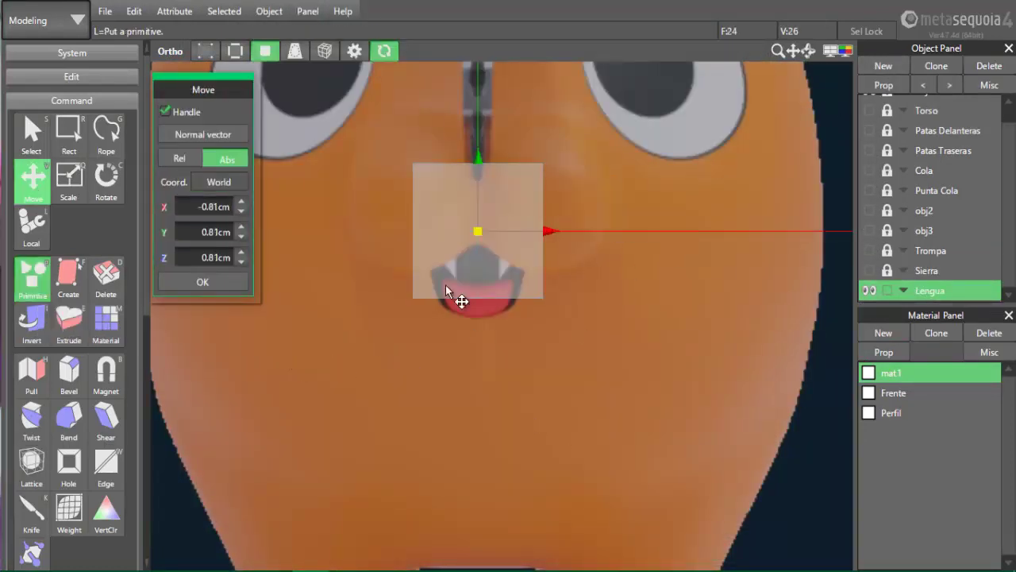
{"action": "key", "text": "x"}
{"action": "left_click_drag", "start_coordinate": [478, 232], "coordinate": [433, 236]}
Lower the cube over the mouth in the front view, show the edge lines and scale it uniformly by 0.84
{"action": "key", "text": "v"}
{"action": "scroll", "coordinate": [502, 317], "scroll_direction": "up", "scroll_amount": 5}
{"action": "middle_click_drag", "start_coordinate": [619, 333], "coordinate": [697, 527]}
{"action": "left_click_drag", "start_coordinate": [519, 218], "coordinate": [519, 332]}
{"action": "left_click", "coordinate": [235, 51]}
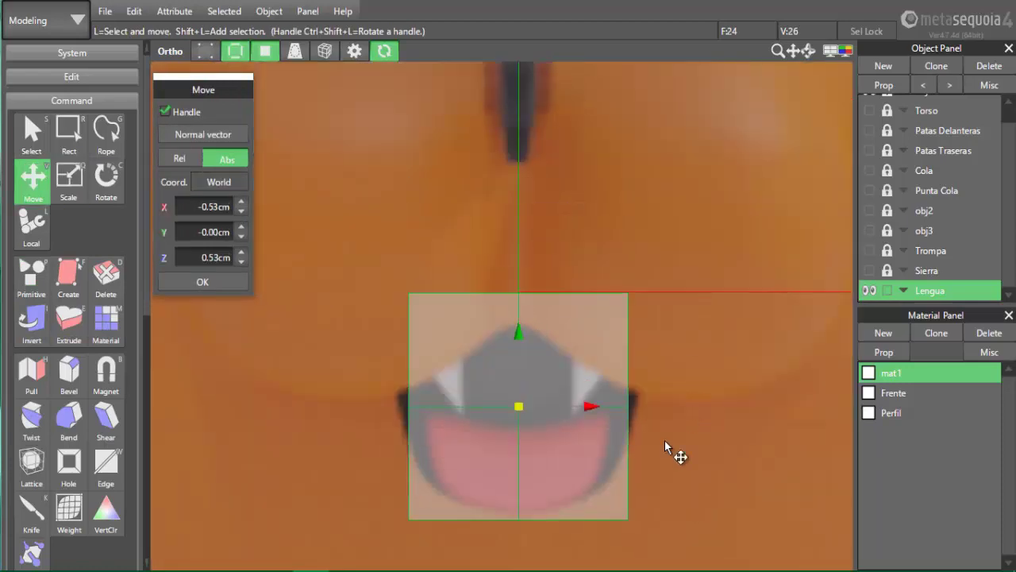
{"action": "key", "text": "x"}
{"action": "left_click_drag", "start_coordinate": [521, 408], "coordinate": [521, 435]}
Move the cube forward to the snout in the side view and scale its depth by 0.44
{"action": "key", "text": "F2"}
{"action": "scroll", "coordinate": [698, 475], "scroll_direction": "down", "scroll_amount": 5}
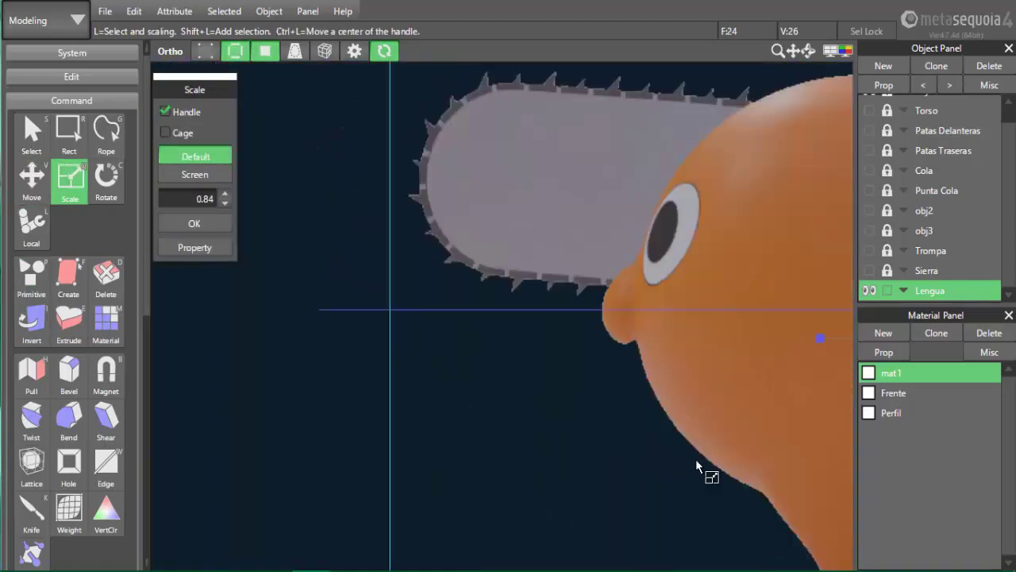
{"action": "middle_click_drag", "start_coordinate": [696, 459], "coordinate": [503, 459]}
{"action": "key", "text": "v"}
{"action": "left_click_drag", "start_coordinate": [628, 338], "coordinate": [381, 331]}
{"action": "scroll", "coordinate": [435, 327], "scroll_direction": "up", "scroll_amount": 5}
{"action": "key", "text": "q"}
{"action": "left_click_drag", "start_coordinate": [431, 378], "coordinate": [307, 388]}
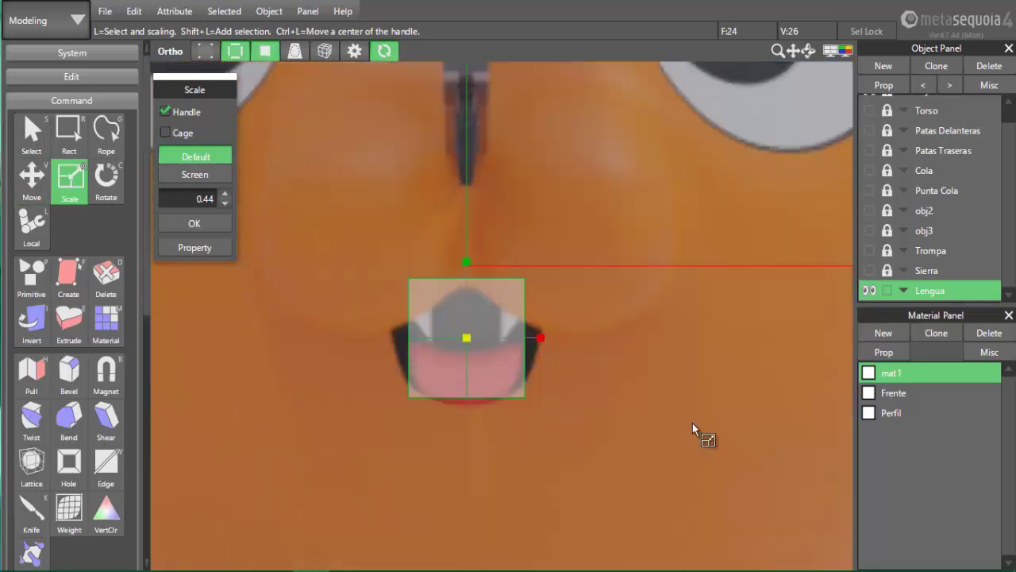
Lower the cube's middle and upper vertex rows to the tongue outline and dip the upper center vertices to Y -0.64 cm
{"action": "scroll", "coordinate": [281, 254], "scroll_direction": "up", "scroll_amount": 2}
{"action": "middle_click_drag", "start_coordinate": [754, 317], "coordinate": [740, 310]}
{"action": "key", "text": "v"}
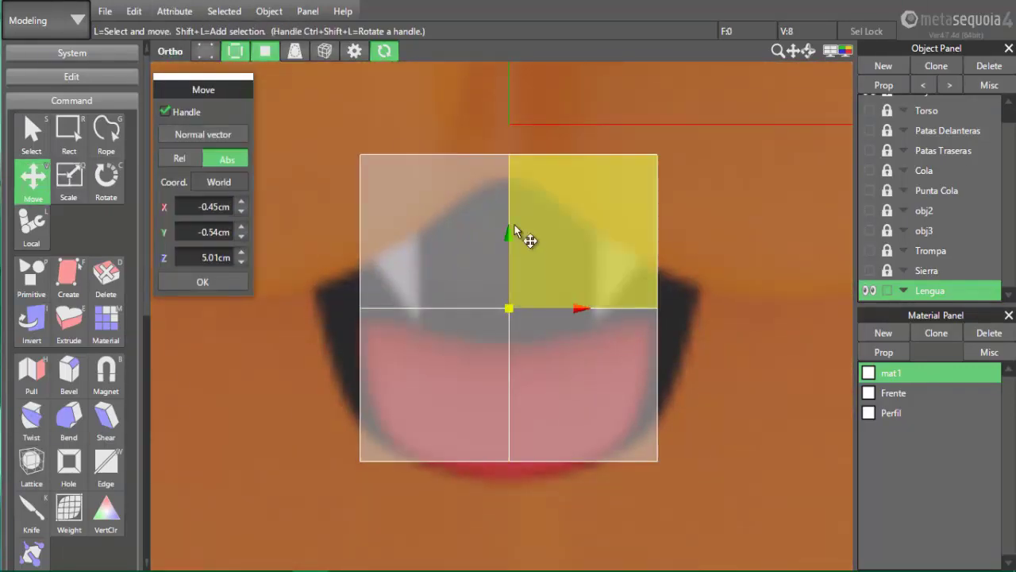
{"action": "left_click_drag", "start_coordinate": [512, 229], "coordinate": [512, 312]}
{"action": "left_click", "coordinate": [555, 155]}
{"action": "left_click_drag", "start_coordinate": [511, 91], "coordinate": [511, 273]}
{"action": "left_click", "coordinate": [530, 309]}
{"action": "left_click", "coordinate": [509, 319]}
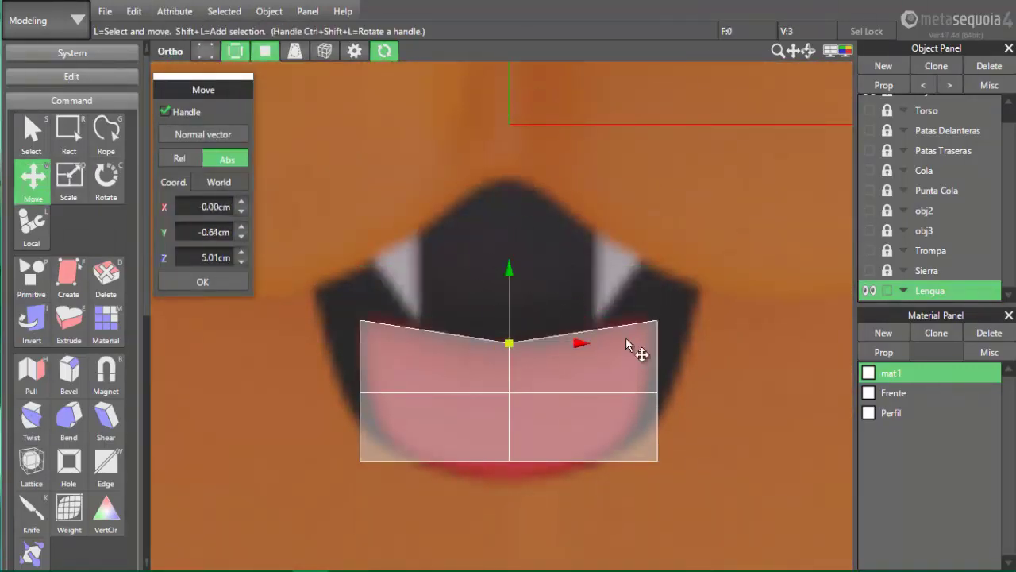
Raise the tongue's two upper outer corners slightly to follow the reference outline in the front view
{"action": "left_click_drag", "start_coordinate": [685, 286], "coordinate": [640, 352]}
{"action": "left_click_drag", "start_coordinate": [340, 298], "coordinate": [378, 336], "text": "shift"}
{"action": "left_click_drag", "start_coordinate": [511, 245], "coordinate": [511, 239]}
Pull the tongue's lower corners inward along the reference curve and lower its bottom center vertices to Y -1.05 cm
{"action": "left_click_drag", "start_coordinate": [685, 435], "coordinate": [635, 484]}
{"action": "left_click_drag", "start_coordinate": [329, 445], "coordinate": [373, 482], "text": "shift"}
{"action": "left_click_drag", "start_coordinate": [508, 462], "coordinate": [508, 431]}
{"action": "left_click", "coordinate": [589, 507]}
{"action": "left_click", "coordinate": [658, 429]}
{"action": "left_click_drag", "start_coordinate": [658, 429], "coordinate": [618, 458]}
{"action": "left_click_drag", "start_coordinate": [360, 429], "coordinate": [399, 454]}
{"action": "left_click_drag", "start_coordinate": [509, 461], "coordinate": [508, 482]}
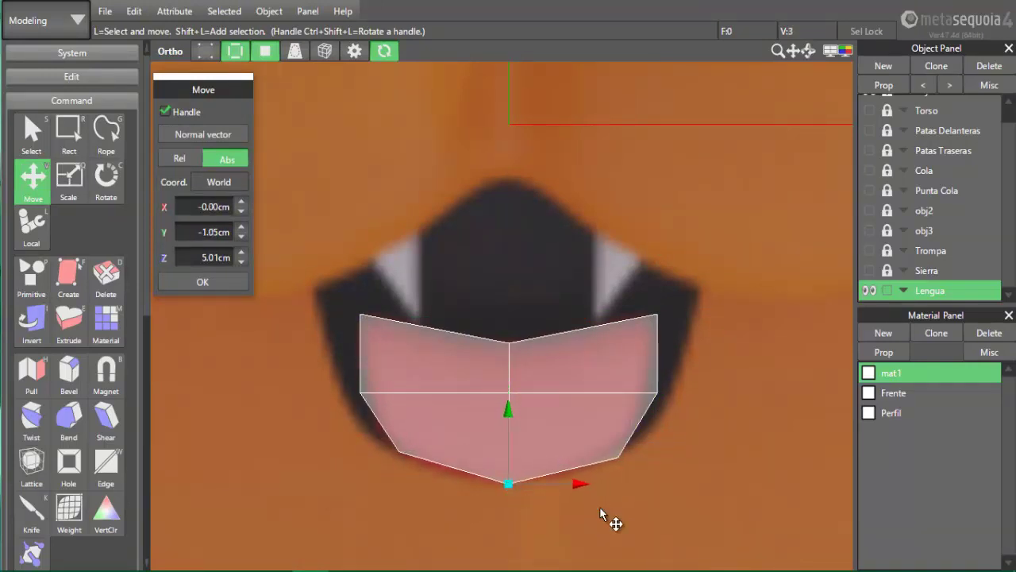
{"action": "left_click_drag", "start_coordinate": [618, 458], "coordinate": [612, 455]}
{"action": "left_click", "coordinate": [658, 393]}
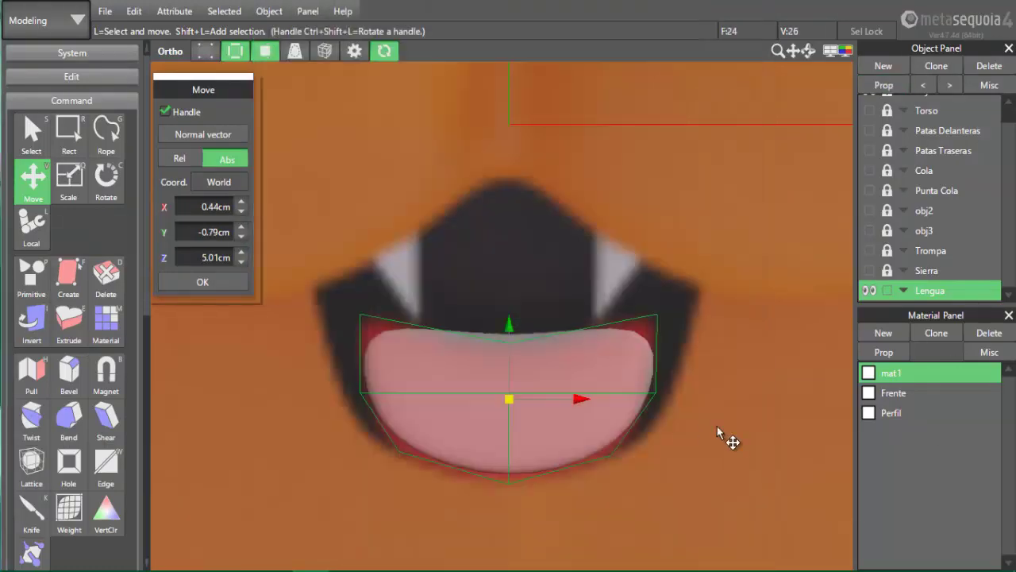
Adjust the heights of the tongue's upper vertices so its smoothed top edge fits the mouth opening
{"action": "key", "text": "x"}
{"action": "left_click_drag", "start_coordinate": [512, 401], "coordinate": [318, 357]}
{"action": "key", "text": "v"}
{"action": "left_click_drag", "start_coordinate": [510, 249], "coordinate": [510, 235]}
{"action": "left_click", "coordinate": [509, 324]}
{"action": "left_click_drag", "start_coordinate": [509, 253], "coordinate": [508, 290]}
{"action": "left_click_drag", "start_coordinate": [699, 317], "coordinate": [269, 268]}
{"action": "left_click_drag", "start_coordinate": [509, 222], "coordinate": [509, 211]}
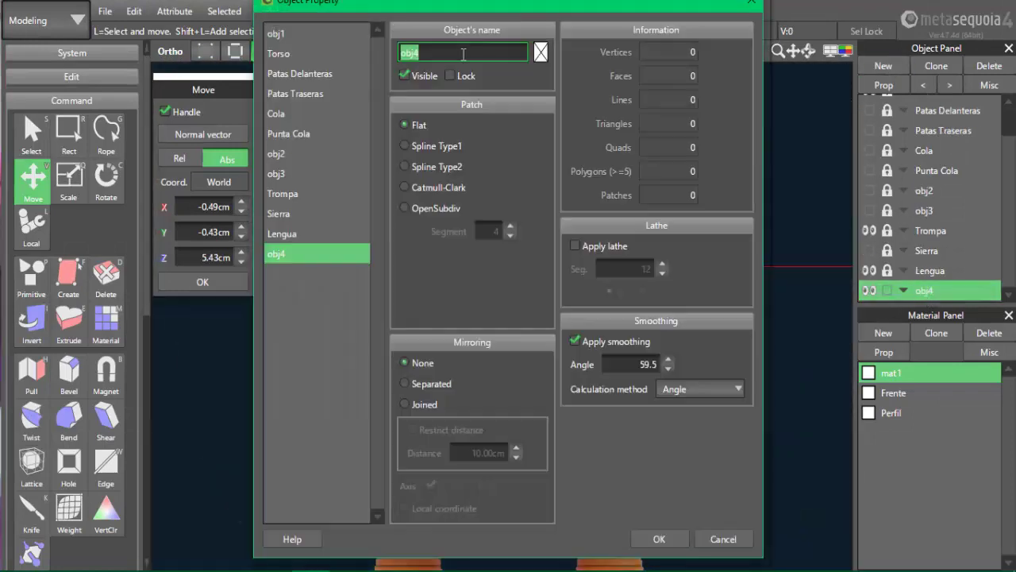
Name the new object Colmillos and hide Torso so the mouth reference shows
{"action": "type", "text": "Colmillos"}
{"action": "key", "text": "Return"}
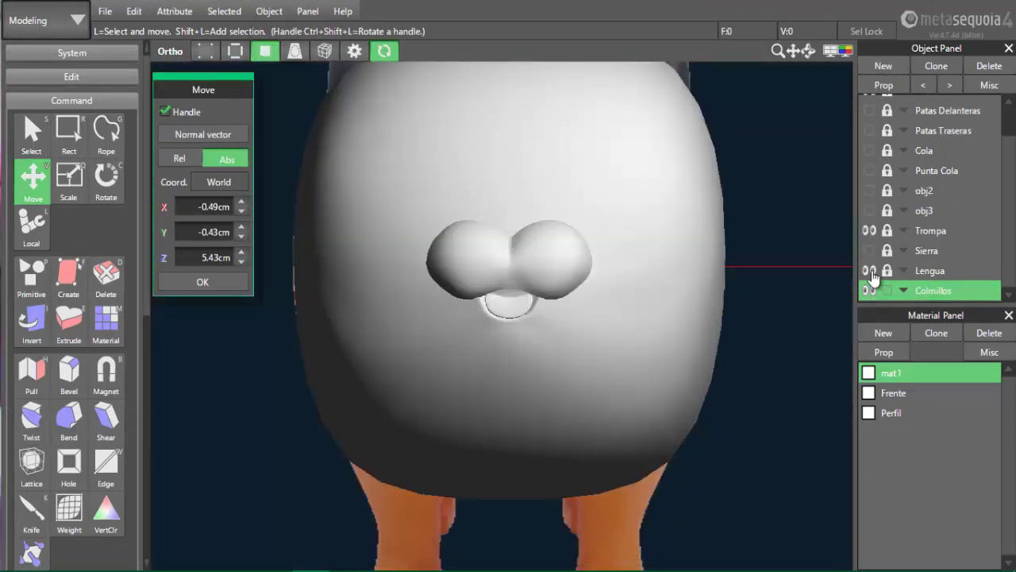
{"action": "scroll", "coordinate": [874, 198], "scroll_direction": "up", "scroll_amount": 2}
{"action": "left_click", "coordinate": [871, 127]}
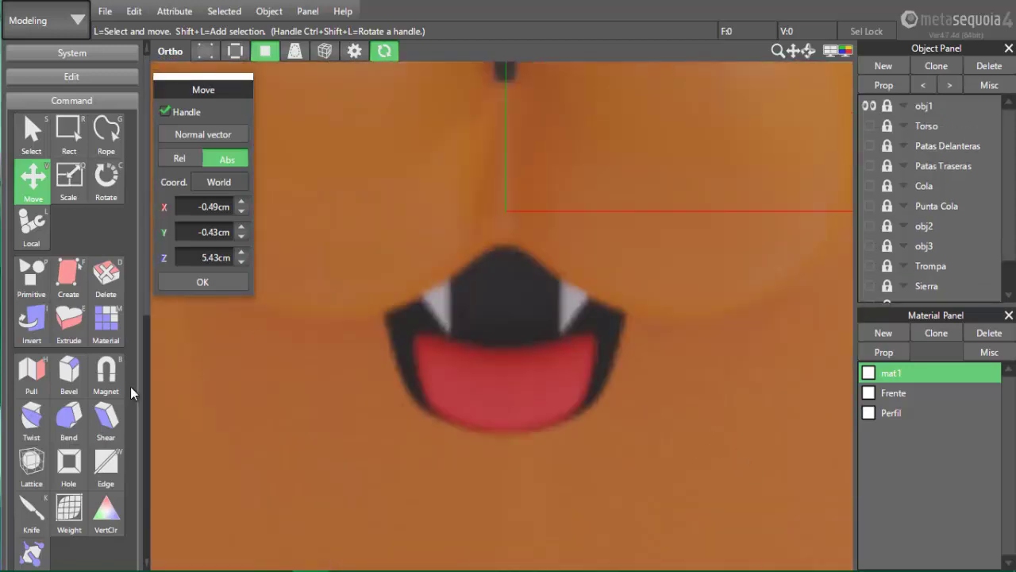
Add a cone primitive with 10 U and 4 V segments to Colmillos and rotate it 180 degrees so it points down
{"action": "key", "text": "p"}
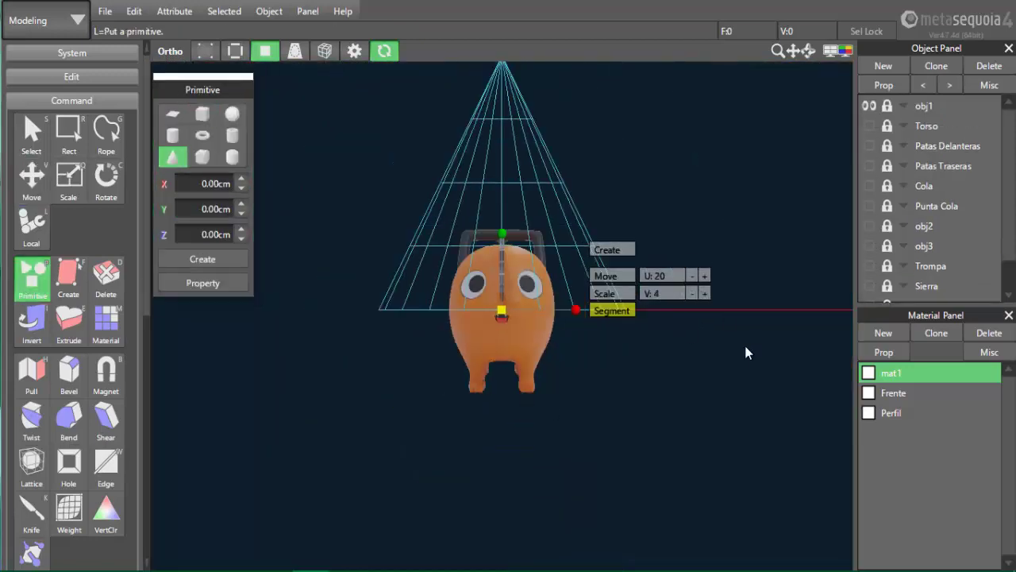
{"action": "left_click", "coordinate": [692, 276]}
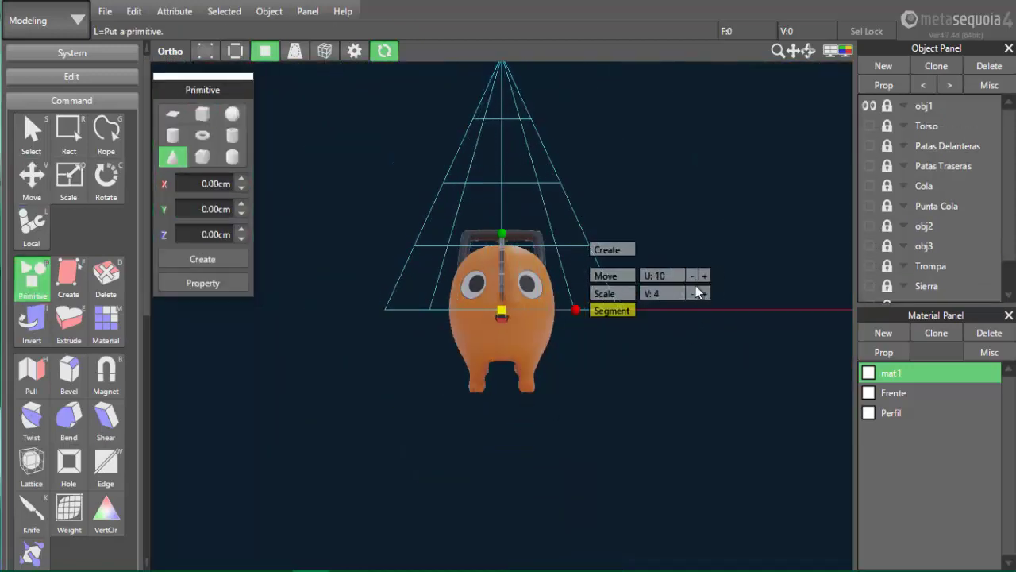
{"action": "left_click", "coordinate": [612, 249]}
{"action": "middle_click_drag", "start_coordinate": [699, 251], "coordinate": [695, 318]}
{"action": "key", "text": "v"}
{"action": "left_click", "coordinate": [107, 182]}
{"action": "left_click", "coordinate": [559, 205]}
{"action": "type", "text": "180"}
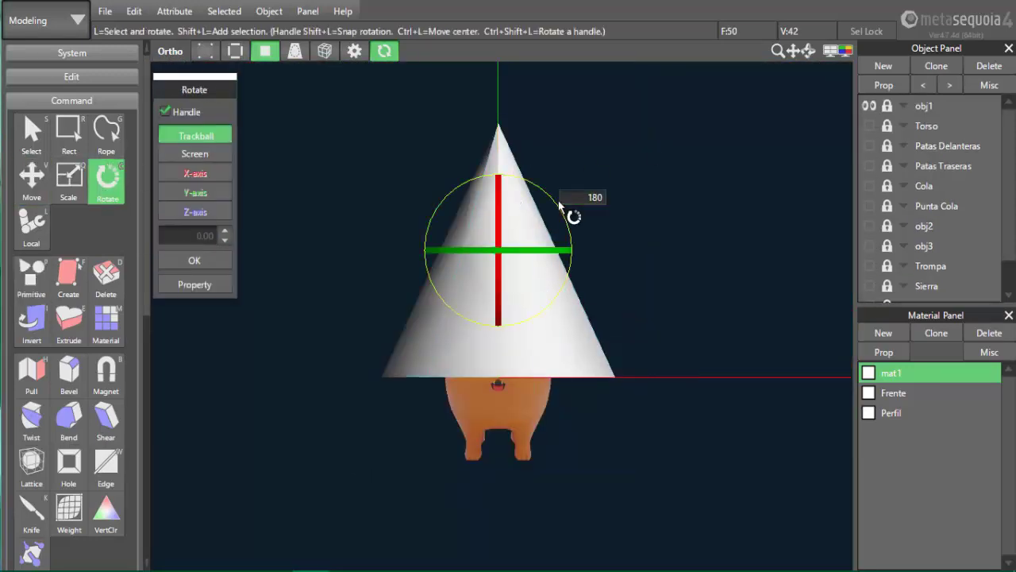
{"action": "key", "text": "Return"}
Scale the cone down uniformly and lower it in the front view toward the mouth
{"action": "key", "text": "q"}
{"action": "left_click_drag", "start_coordinate": [499, 249], "coordinate": [445, 250]}
{"action": "scroll", "coordinate": [500, 315], "scroll_direction": "up", "scroll_amount": 5}
{"action": "middle_click_drag", "start_coordinate": [640, 292], "coordinate": [703, 375]}
{"action": "key", "text": "v"}
{"action": "left_click_drag", "start_coordinate": [563, 252], "coordinate": [563, 476]}
{"action": "scroll", "coordinate": [563, 476], "scroll_direction": "up", "scroll_amount": 5}
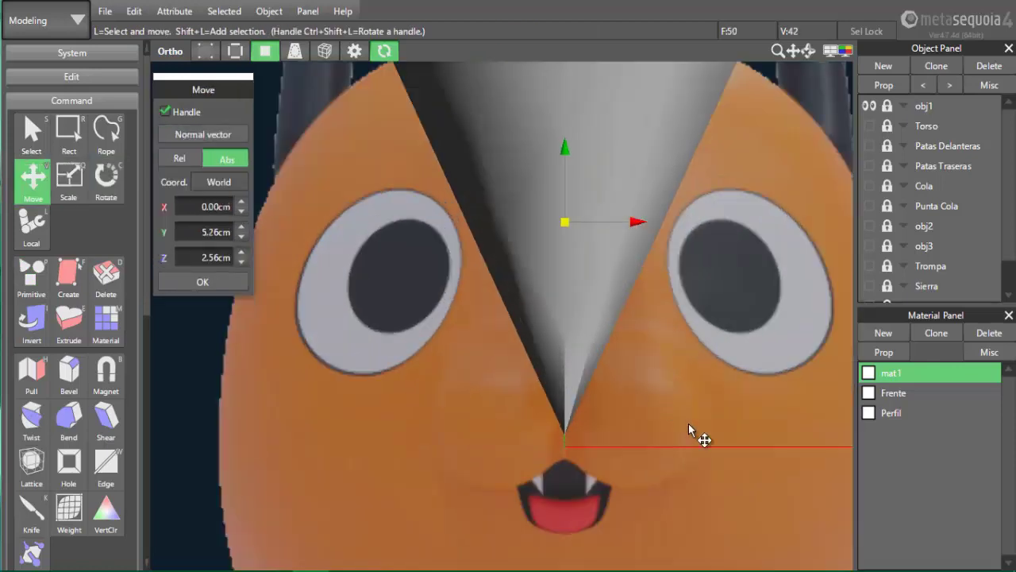
{"action": "left_click_drag", "start_coordinate": [565, 151], "coordinate": [565, 238]}
Turn on patch smoothing for Colmillos in its object properties and show the edge lines
{"action": "left_click", "coordinate": [884, 85]}
{"action": "left_click", "coordinate": [468, 124]}
{"action": "left_click", "coordinate": [658, 538]}
{"action": "right_click_drag", "start_coordinate": [696, 456], "coordinate": [717, 466]}
{"action": "left_click", "coordinate": [235, 50]}
Cut an extra edge loop around the cone near its tip and adjust the lower loop's position and scale to sharpen the point
{"action": "scroll", "coordinate": [539, 494], "scroll_direction": "up", "scroll_amount": 3}
{"action": "middle_click_drag", "start_coordinate": [538, 494], "coordinate": [555, 302]}
{"action": "key", "text": "k"}
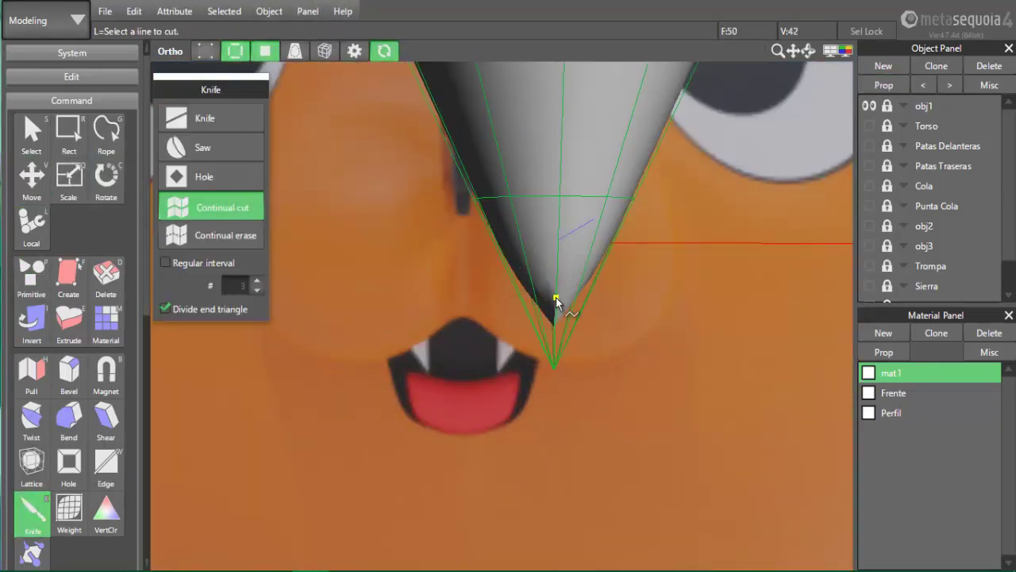
{"action": "key", "text": "v"}
{"action": "left_click", "coordinate": [533, 180]}
{"action": "left_click_drag", "start_coordinate": [686, 145], "coordinate": [465, 218]}
{"action": "left_click_drag", "start_coordinate": [555, 134], "coordinate": [556, 220]}
{"action": "key", "text": "q"}
{"action": "left_click_drag", "start_coordinate": [553, 283], "coordinate": [442, 304]}
{"action": "left_click", "coordinate": [447, 309]}
{"action": "scroll", "coordinate": [446, 309], "scroll_direction": "down", "scroll_amount": 3}
{"action": "left_click", "coordinate": [32, 520]}
{"action": "scroll", "coordinate": [677, 227], "scroll_direction": "down", "scroll_amount": 3}
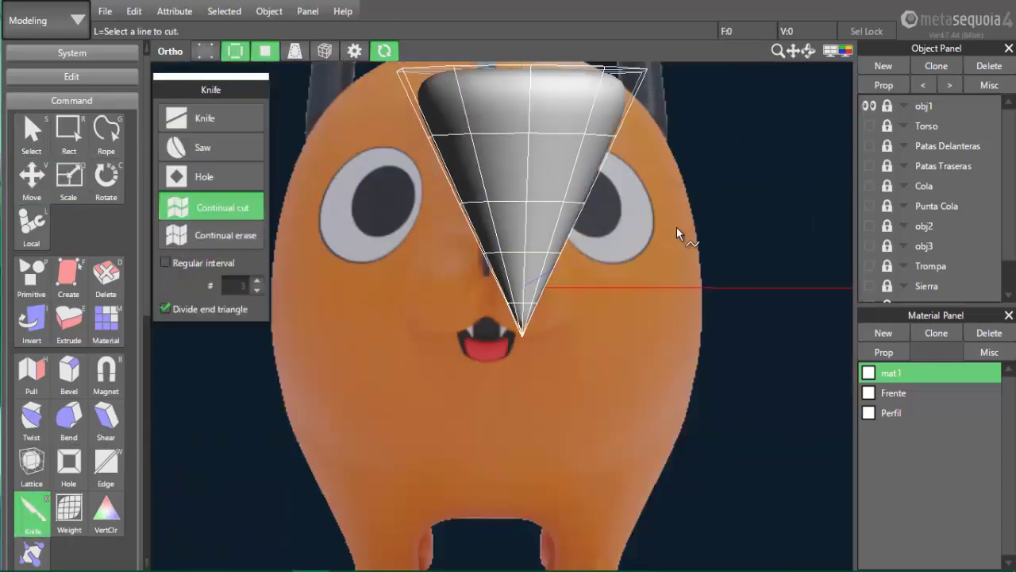
Scale the whole cone down uniformly and move it over the mouth to Y -0.23 cm
{"action": "key", "text": "v"}
{"action": "key", "text": "x"}
{"action": "left_click_drag", "start_coordinate": [564, 389], "coordinate": [523, 317]}
{"action": "key", "text": "v"}
{"action": "scroll", "coordinate": [603, 318], "scroll_direction": "up", "scroll_amount": 4}
{"action": "left_click_drag", "start_coordinate": [532, 177], "coordinate": [397, 322]}
{"action": "key", "text": "q"}
{"action": "scroll", "coordinate": [509, 388], "scroll_direction": "up", "scroll_amount": 2}
{"action": "key", "text": "v"}
{"action": "left_click_drag", "start_coordinate": [541, 173], "coordinate": [541, 94]}
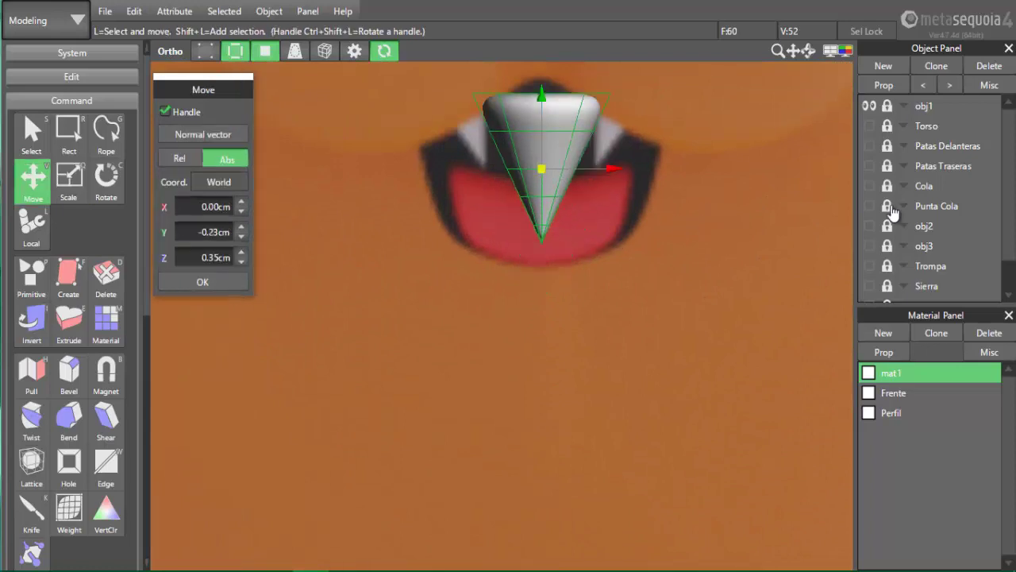
Scale the cone down further and move it over the reference fang on the positive X side, at X 0.27, Y -0.40 cm
{"action": "scroll", "coordinate": [775, 297], "scroll_direction": "up", "scroll_amount": 5}
{"action": "scroll", "coordinate": [776, 297], "scroll_direction": "down", "scroll_amount": 3}
{"action": "key", "text": "q"}
{"action": "left_click_drag", "start_coordinate": [505, 328], "coordinate": [429, 325]}
{"action": "key", "text": "v"}
{"action": "left_click_drag", "start_coordinate": [562, 308], "coordinate": [650, 308]}
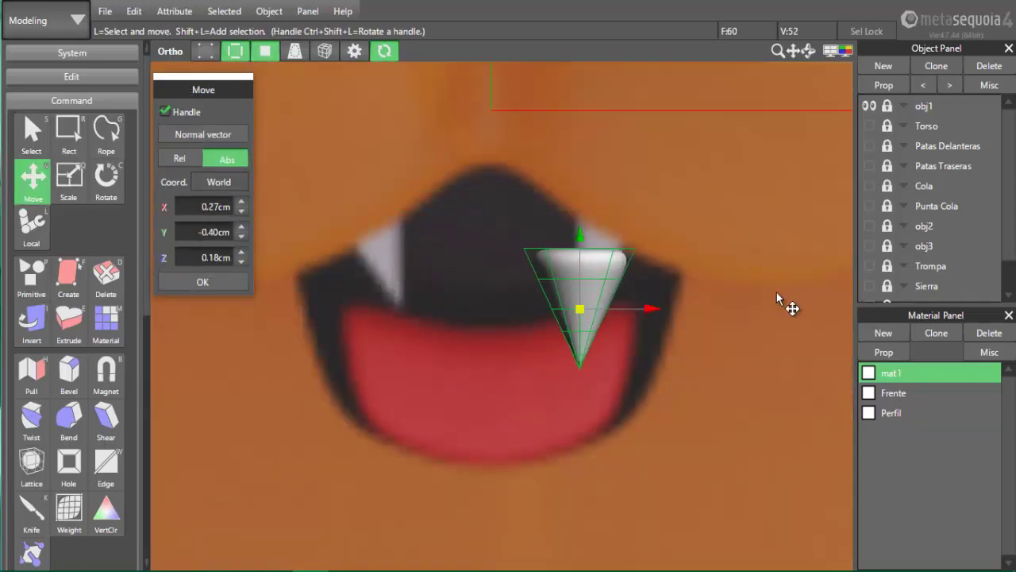
Narrow the cone's width in the front view toward the reference fang's proportions
{"action": "right_click_drag", "start_coordinate": [776, 292], "coordinate": [777, 299]}
{"action": "key", "text": "F1"}
{"action": "scroll", "coordinate": [777, 299], "scroll_direction": "up", "scroll_amount": 3}
{"action": "middle_click_drag", "start_coordinate": [728, 331], "coordinate": [656, 347]}
{"action": "key", "text": "x"}
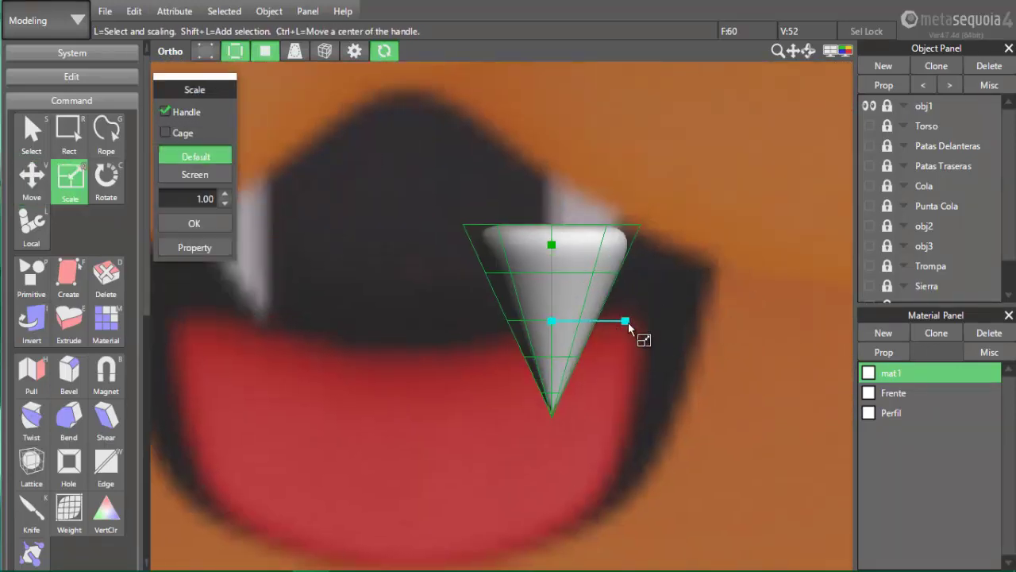
{"action": "left_click_drag", "start_coordinate": [629, 322], "coordinate": [696, 352]}
{"action": "key", "text": "v"}
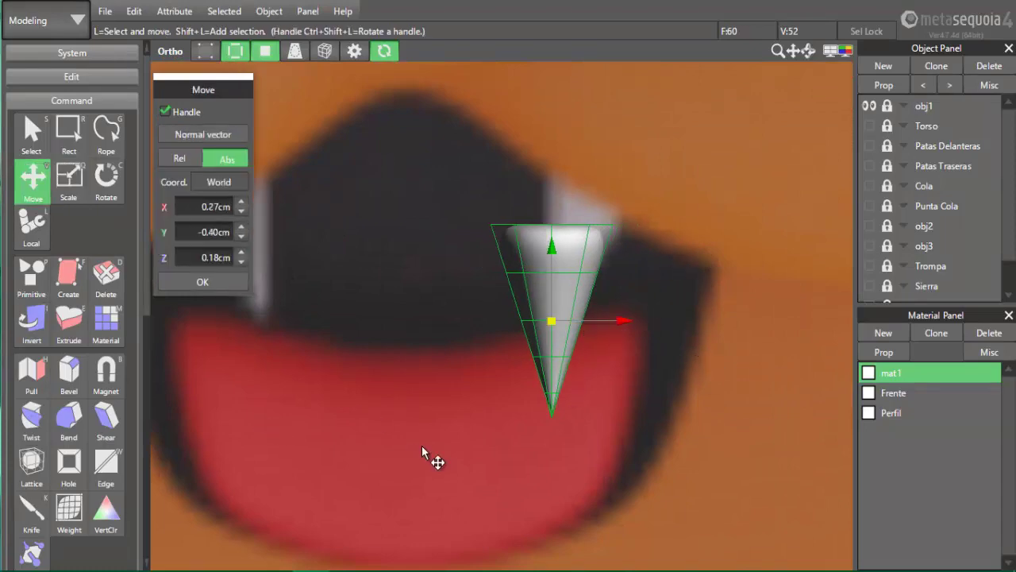
Move the cone forward in the side view to Z 5.23 cm and scale down its depth
{"action": "key", "text": "F2"}
{"action": "scroll", "coordinate": [556, 318], "scroll_direction": "down", "scroll_amount": 5}
{"action": "left_click_drag", "start_coordinate": [666, 320], "coordinate": [407, 316]}
{"action": "scroll", "coordinate": [465, 309], "scroll_direction": "up", "scroll_amount": 5}
{"action": "middle_click_drag", "start_coordinate": [574, 391], "coordinate": [610, 440]}
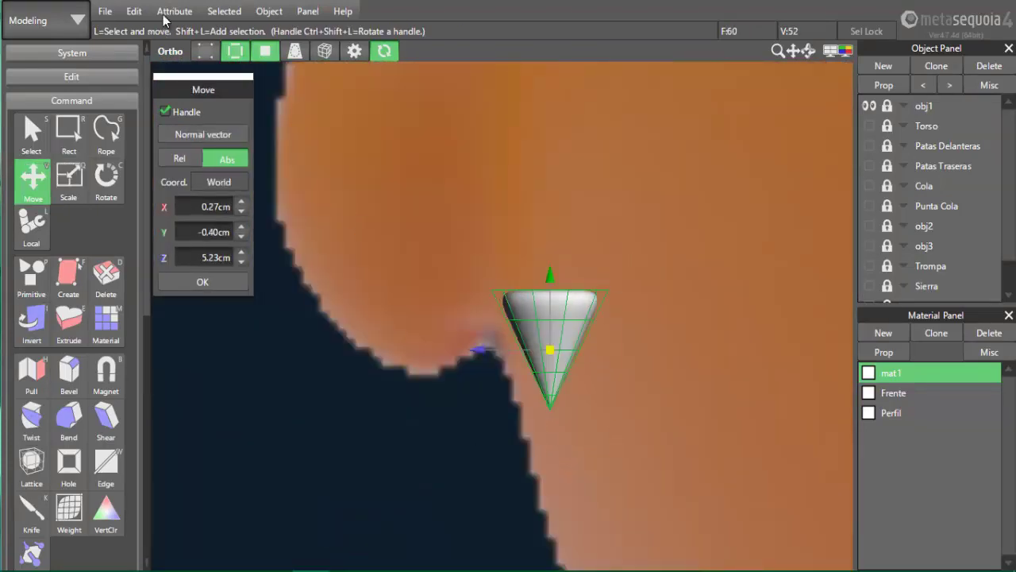
{"action": "right_click_drag", "start_coordinate": [462, 413], "coordinate": [546, 457]}
{"action": "scroll", "coordinate": [546, 458], "scroll_direction": "up", "scroll_amount": 3}
{"action": "key", "text": "q"}
{"action": "left_click_drag", "start_coordinate": [656, 384], "coordinate": [626, 377]}
{"action": "right_click_drag", "start_coordinate": [626, 376], "coordinate": [794, 414]}
Try tilting the cone outward and sliding it along its own axis onto the reference fang
{"action": "key", "text": "F2"}
{"action": "key", "text": "c"}
{"action": "left_click_drag", "start_coordinate": [651, 318], "coordinate": [697, 410]}
{"action": "key", "text": "v"}
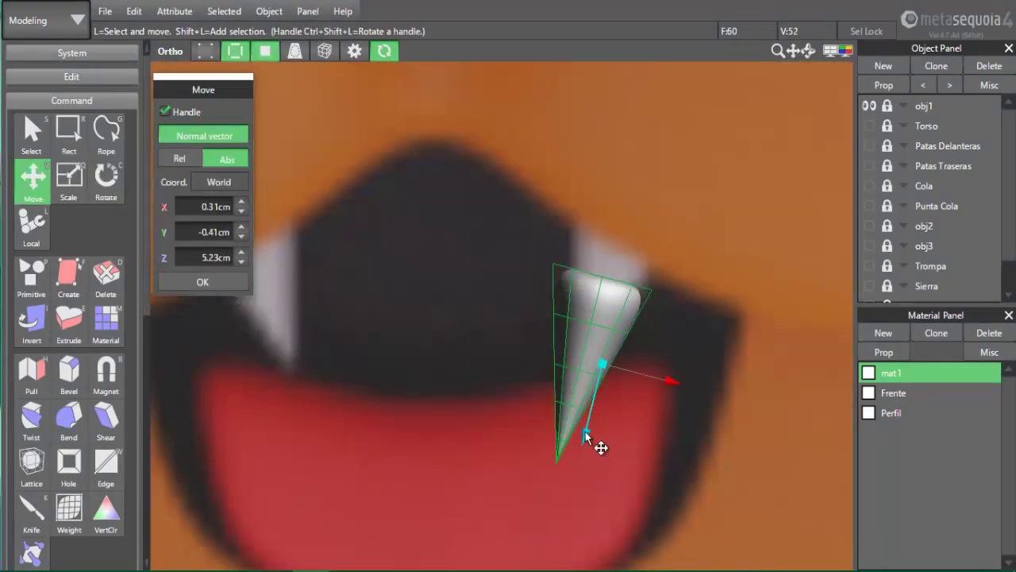
{"action": "left_click_drag", "start_coordinate": [586, 432], "coordinate": [626, 358]}
{"action": "key", "text": "ctrl+z"}
{"action": "key", "text": "ctrl+z"}
Try widening the cone's upper edge loops by scaling them separately
{"action": "key", "text": "q"}
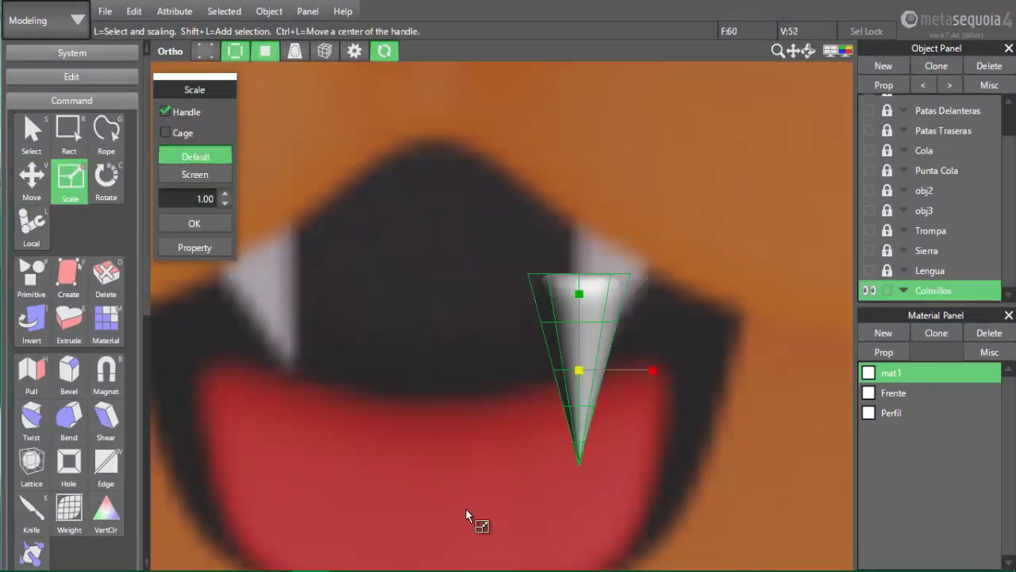
{"action": "left_click_drag", "start_coordinate": [659, 232], "coordinate": [494, 337]}
{"action": "left_click_drag", "start_coordinate": [653, 298], "coordinate": [684, 299]}
{"action": "key", "text": "ctrl+z"}
{"action": "left_click_drag", "start_coordinate": [621, 360], "coordinate": [540, 379], "text": "shift"}
{"action": "left_click_drag", "start_coordinate": [654, 323], "coordinate": [681, 330]}
{"action": "right_click_drag", "start_coordinate": [681, 330], "coordinate": [723, 421]}
{"action": "key", "text": "ctrl+z"}
Scale the whole cone's width by 1.16 in the front view
{"action": "key", "text": "F1"}
{"action": "key", "text": "ctrl+a"}
{"action": "left_click_drag", "start_coordinate": [654, 370], "coordinate": [691, 370]}
{"action": "left_click", "coordinate": [696, 275]}
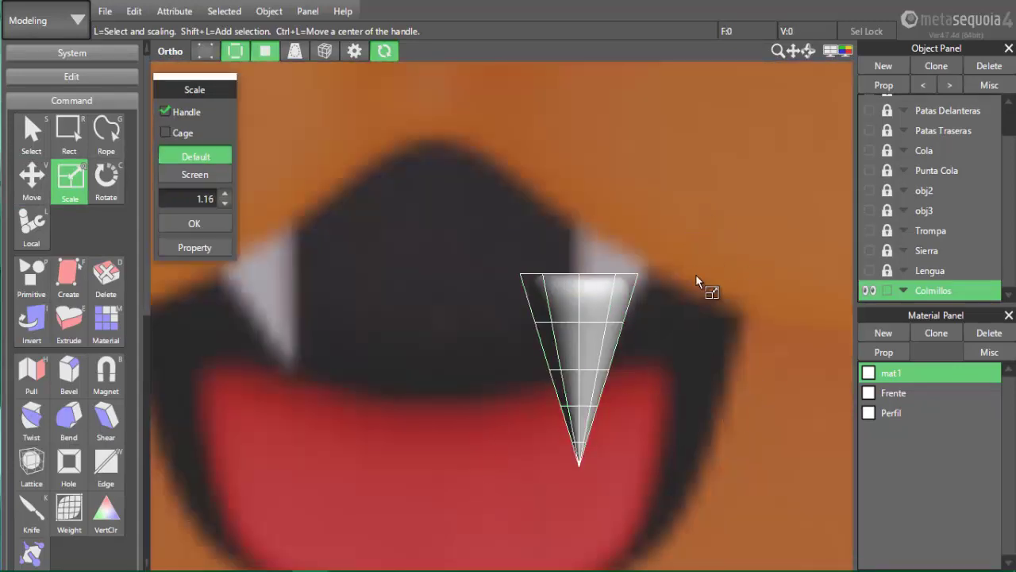
Tilt the cone outward in the front view and slide it up along its own axis to X 0.36, Y -0.26 cm
{"action": "key", "text": "ctrl+a"}
{"action": "key", "text": "c"}
{"action": "left_click_drag", "start_coordinate": [644, 324], "coordinate": [663, 342]}
{"action": "key", "text": "v"}
{"action": "left_click_drag", "start_coordinate": [586, 429], "coordinate": [608, 344]}
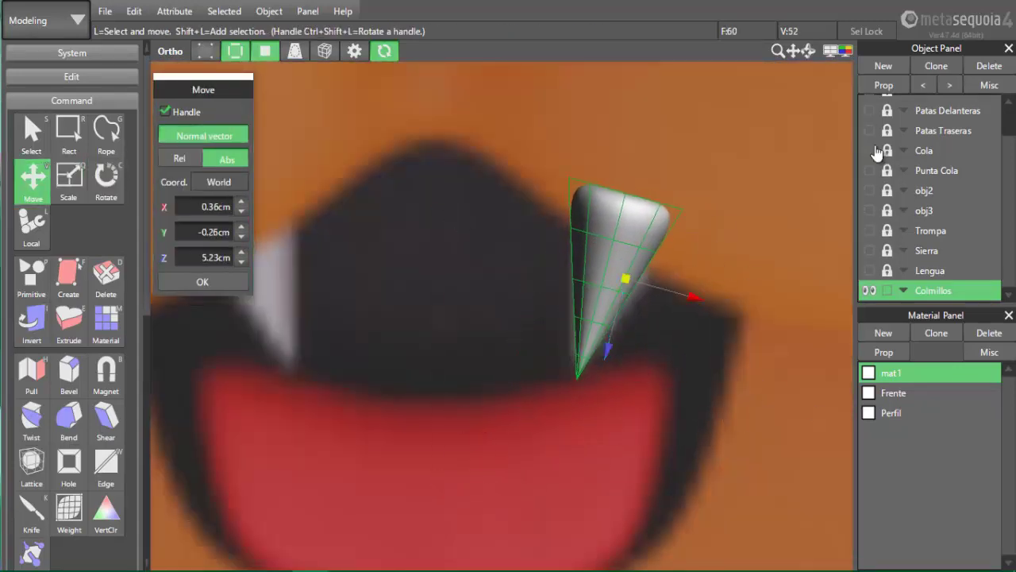
Mirror Colmillos with separated mirroring to create the fang on the opposite side
{"action": "left_click", "coordinate": [884, 84]}
{"action": "left_click", "coordinate": [411, 385]}
{"action": "left_click", "coordinate": [658, 538]}
{"action": "scroll", "coordinate": [657, 460], "scroll_direction": "down", "scroll_amount": 3}
{"action": "left_click", "coordinate": [657, 460]}
Show Torso, switch the move handle back to world axes and bring the fangs forward to Z 5.65 cm
{"action": "scroll", "coordinate": [877, 151], "scroll_direction": "up", "scroll_amount": 1}
{"action": "left_click", "coordinate": [870, 126]}
{"action": "right_click_drag", "start_coordinate": [841, 296], "coordinate": [708, 363]}
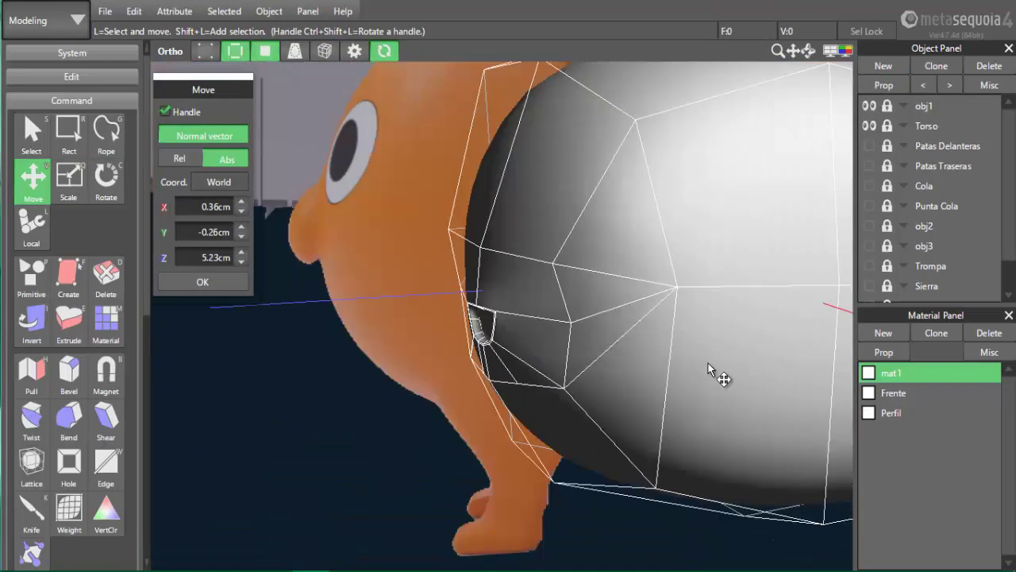
{"action": "left_click", "coordinate": [204, 135]}
{"action": "left_click", "coordinate": [869, 126]}
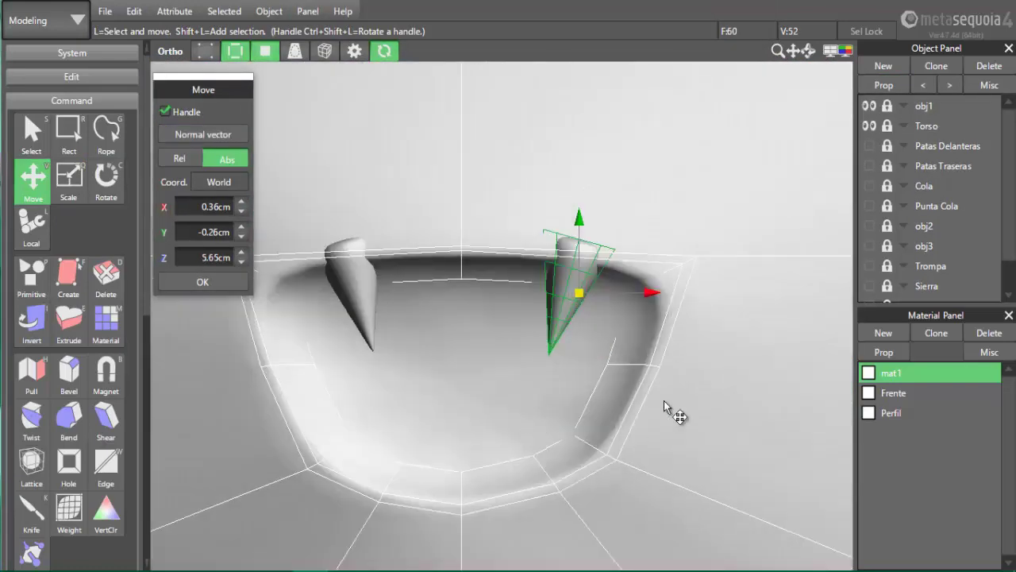
Rotate the fangs to fit inside the mouth opening, checking them against Lengua and Torso
{"action": "scroll", "coordinate": [929, 199], "scroll_direction": "down", "scroll_amount": 2}
{"action": "left_click", "coordinate": [933, 290]}
{"action": "right_click_drag", "start_coordinate": [762, 381], "coordinate": [335, 308]}
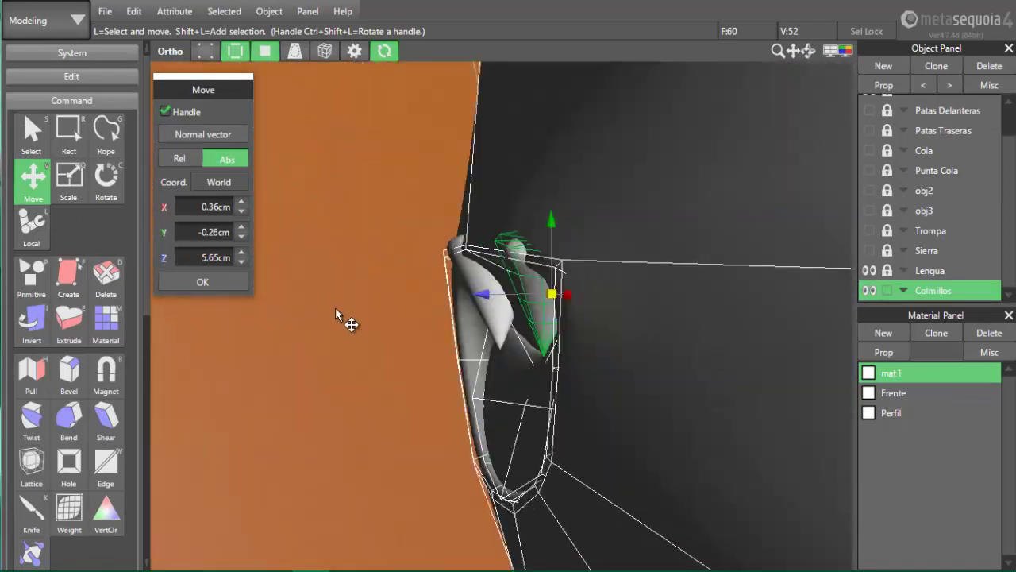
{"action": "key", "text": "c"}
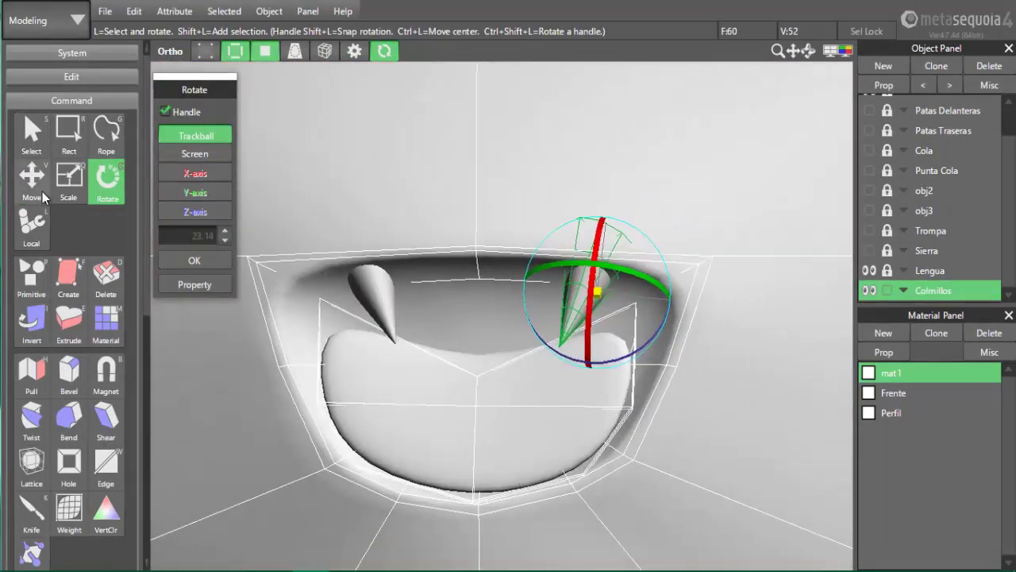
{"action": "left_click", "coordinate": [44, 197]}
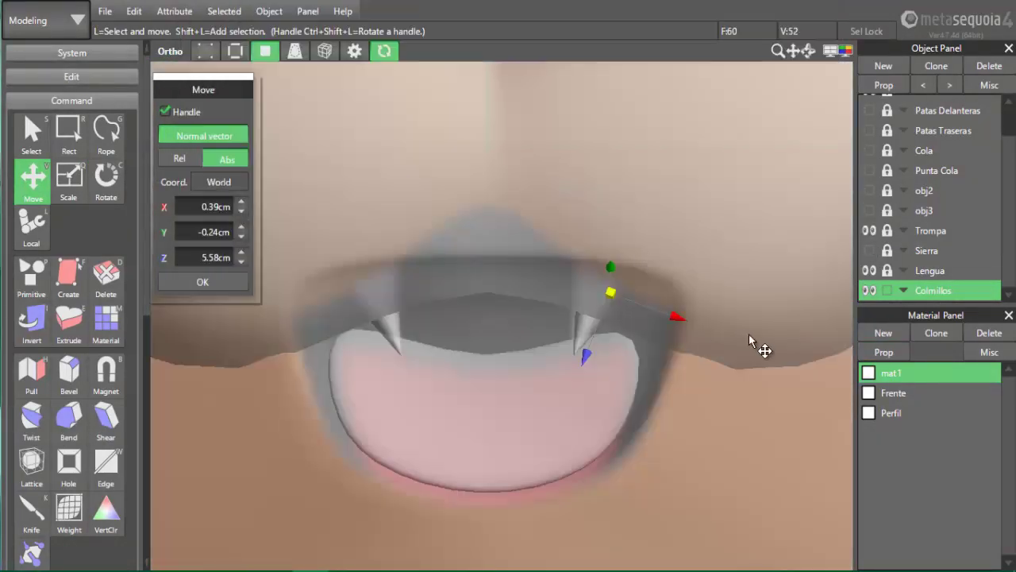
Nudge the fangs along their normal axes to X 0.38, Y -0.24, Z 5.59 cm to match the reference
{"action": "left_click_drag", "start_coordinate": [679, 317], "coordinate": [676, 316]}
{"action": "left_click_drag", "start_coordinate": [581, 356], "coordinate": [579, 362]}
{"action": "scroll", "coordinate": [727, 377], "scroll_direction": "down", "scroll_amount": 5}
{"action": "scroll", "coordinate": [727, 376], "scroll_direction": "up", "scroll_amount": 4}
{"action": "scroll", "coordinate": [735, 384], "scroll_direction": "down", "scroll_amount": 3}
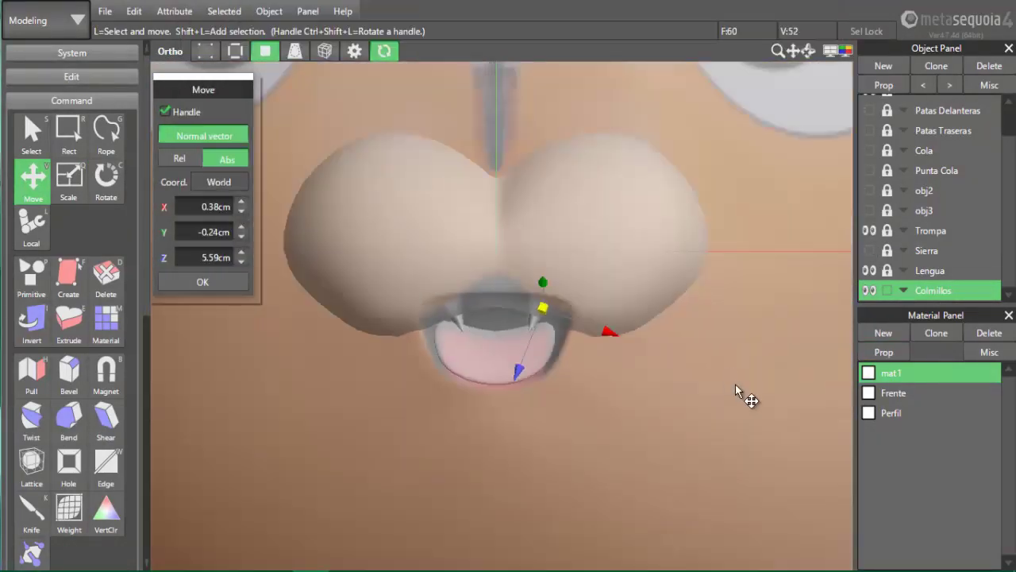
Lock Colmillos, unlock Trompa, raise the whole snout slightly to reveal the fangs and lock it again
{"action": "left_click", "coordinate": [718, 394]}
{"action": "left_click", "coordinate": [887, 290]}
{"action": "left_click", "coordinate": [887, 230]}
{"action": "key", "text": "ctrl+a"}
{"action": "left_click_drag", "start_coordinate": [496, 161], "coordinate": [496, 146]}
{"action": "key", "text": "ctrl+d"}
{"action": "left_click", "coordinate": [887, 230]}
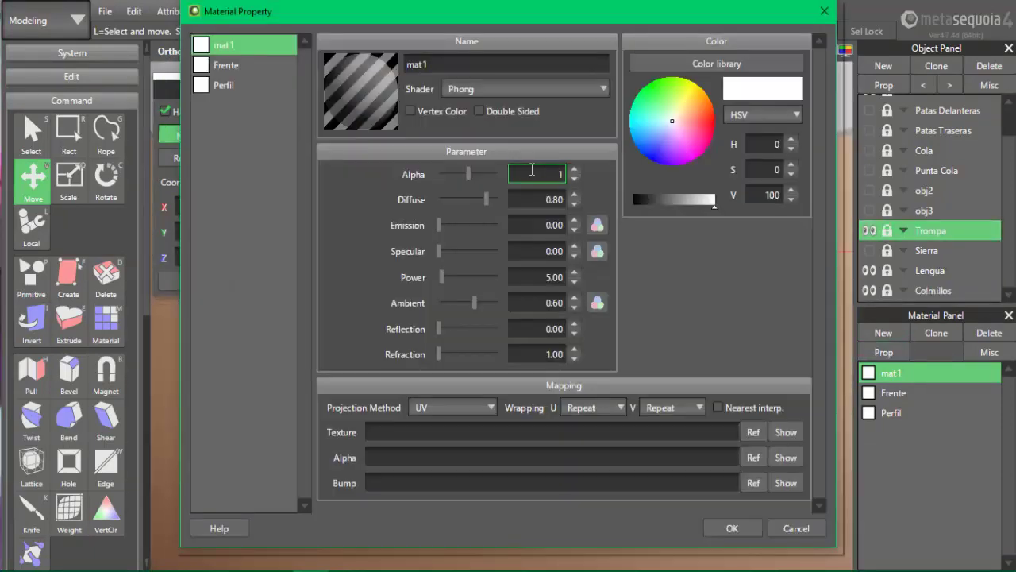
Set the alpha of material mat1 to 1 and fine-tune the height of the unlocked Trompa
{"action": "key", "text": "Return"}
{"action": "left_click", "coordinate": [887, 230]}
{"action": "key", "text": "ctrl+a"}
{"action": "left_click_drag", "start_coordinate": [495, 162], "coordinate": [495, 165]}
{"action": "key", "text": "ctrl+d"}
{"action": "right_click_drag", "start_coordinate": [715, 382], "coordinate": [645, 395]}
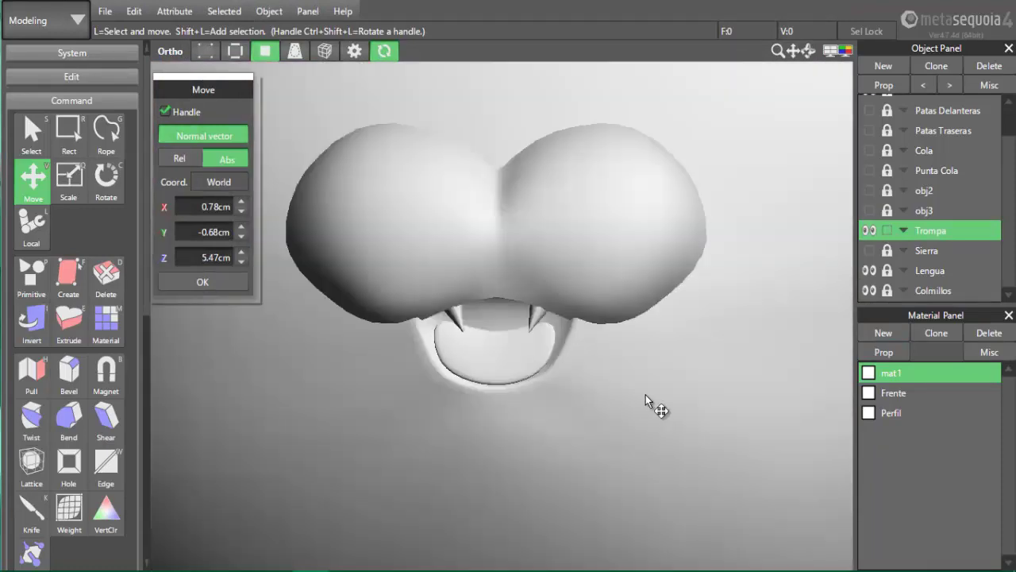
Create a new object named Ojos for the eyes, with the front view on the face reference
{"action": "scroll", "coordinate": [735, 330], "scroll_direction": "down", "scroll_amount": 5}
{"action": "right_click_drag", "start_coordinate": [736, 331], "coordinate": [675, 371]}
{"action": "key", "text": "F1"}
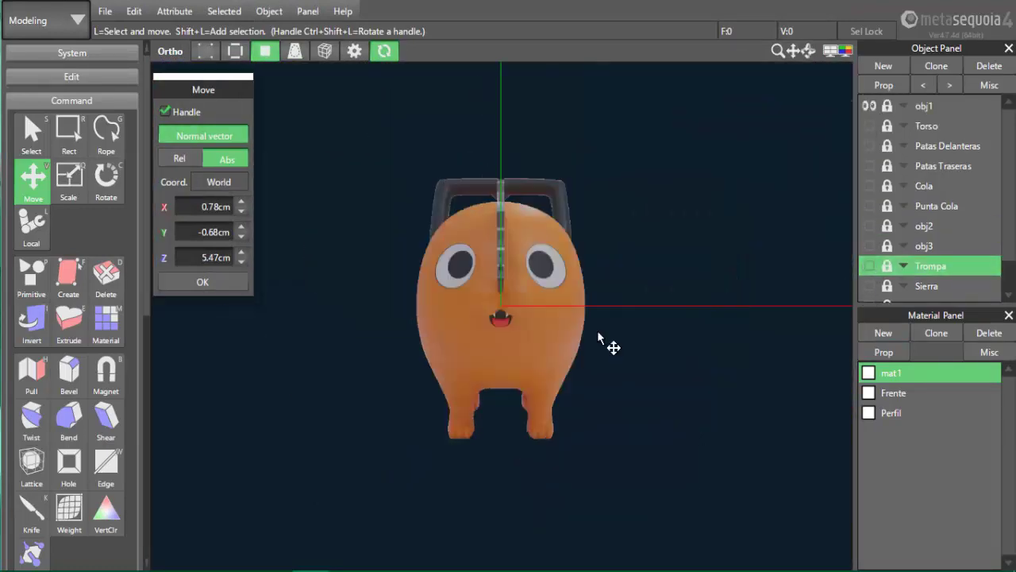
{"action": "scroll", "coordinate": [505, 248], "scroll_direction": "up", "scroll_amount": 5}
{"action": "scroll", "coordinate": [949, 286], "scroll_direction": "down", "scroll_amount": 2}
{"action": "left_click", "coordinate": [949, 294]}
{"action": "left_click", "coordinate": [883, 66]}
{"action": "double_click", "coordinate": [931, 290]}
{"action": "type", "text": "Ojos"}
{"action": "key", "text": "Return"}
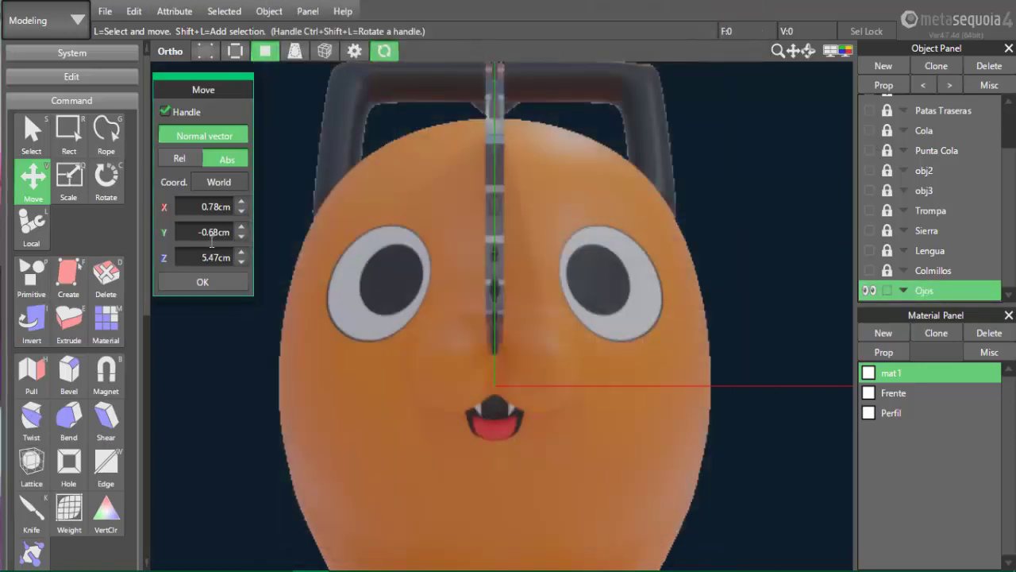
Try to outline the white of one reference eye with separate points placed around its rim
{"action": "left_click", "coordinate": [68, 274]}
{"action": "scroll", "coordinate": [652, 270], "scroll_direction": "up", "scroll_amount": 6}
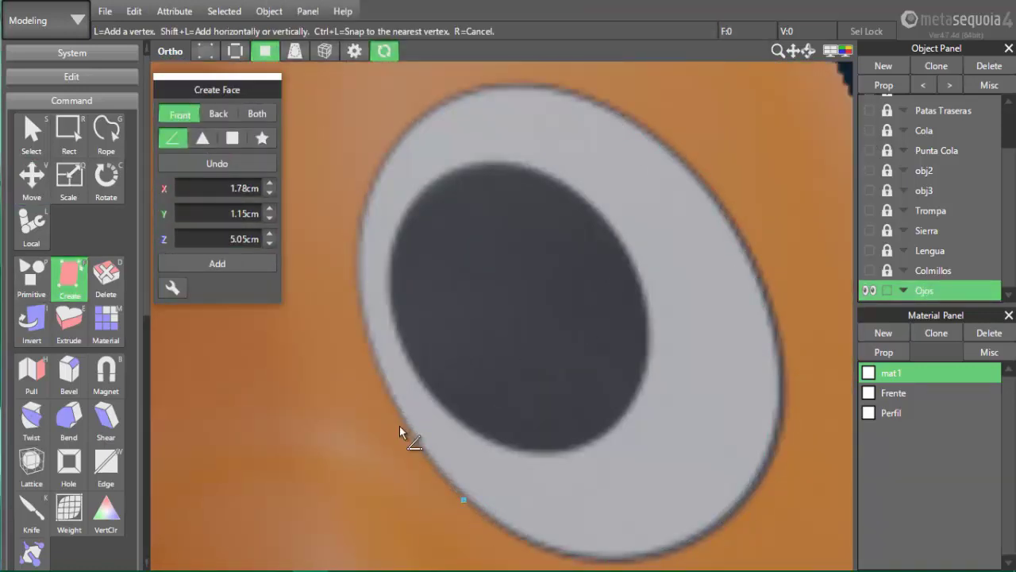
{"action": "scroll", "coordinate": [880, 171], "scroll_direction": "up", "scroll_amount": 3}
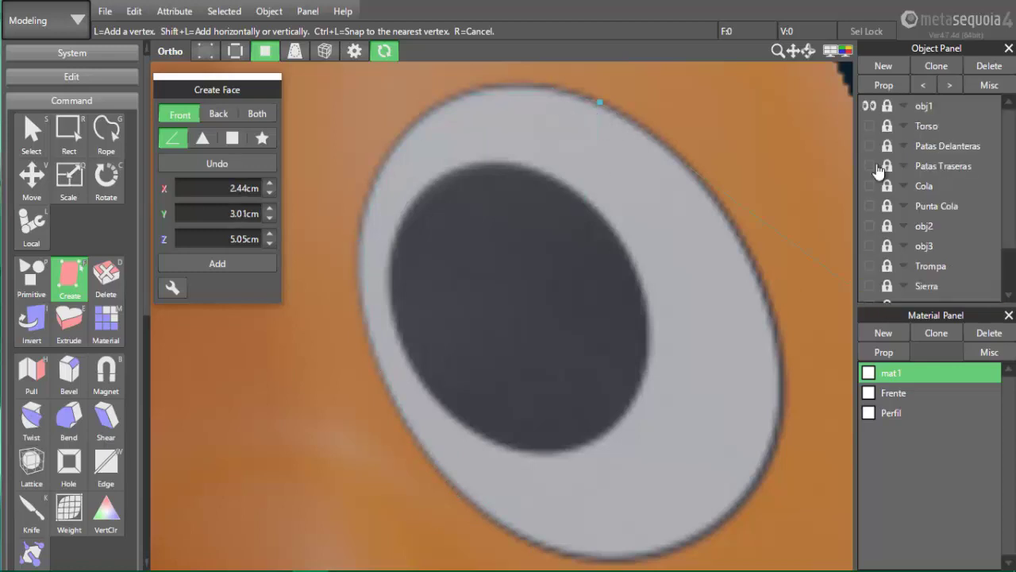
{"action": "scroll", "coordinate": [515, 316], "scroll_direction": "down", "scroll_amount": 5}
{"action": "left_click", "coordinate": [670, 166]}
{"action": "right_click", "coordinate": [428, 473]}
{"action": "left_click", "coordinate": [205, 51]}
{"action": "scroll", "coordinate": [514, 316], "scroll_direction": "up", "scroll_amount": 5}
{"action": "middle_click_drag", "start_coordinate": [645, 293], "coordinate": [605, 294]}
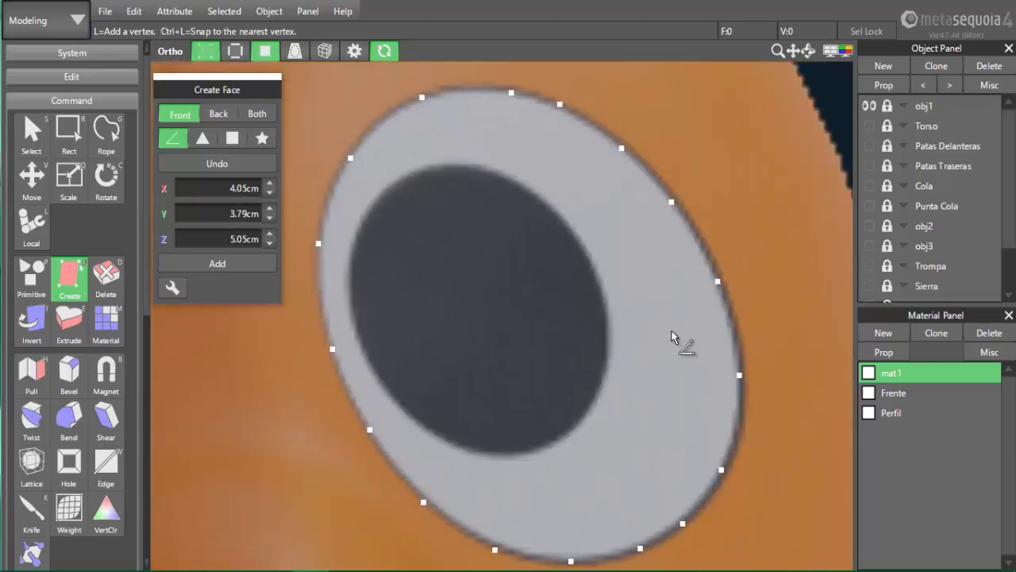
{"action": "left_click", "coordinate": [870, 106]}
{"action": "left_click", "coordinate": [869, 106]}
{"action": "key", "text": "F6"}
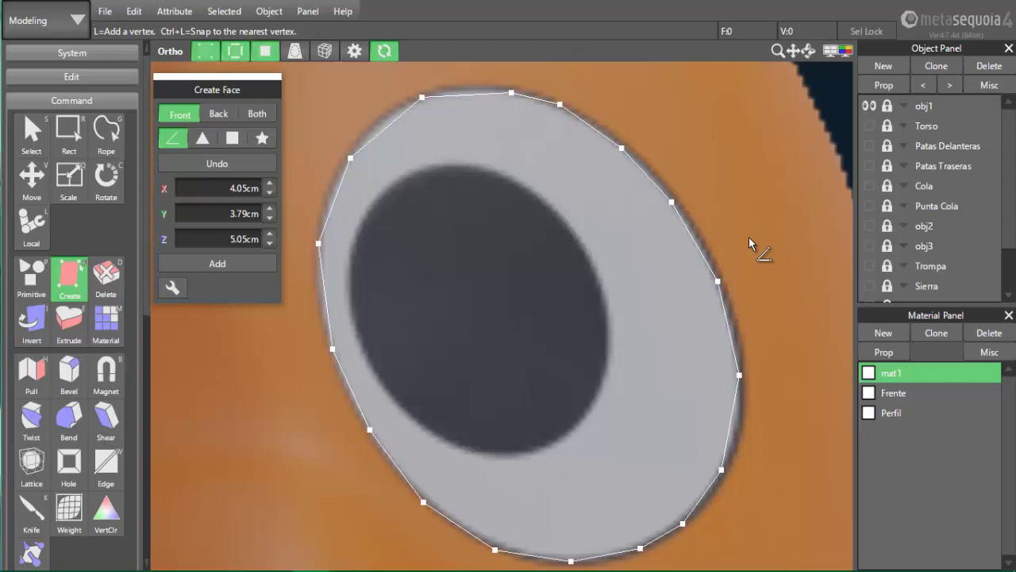
{"action": "scroll", "coordinate": [751, 301], "scroll_direction": "down", "scroll_amount": 3}
{"action": "scroll", "coordinate": [751, 301], "scroll_direction": "up", "scroll_amount": 3}
{"action": "left_click", "coordinate": [870, 106]}
Undo the point-by-point outline of the eye
{"action": "key", "text": "ctrl+z"}
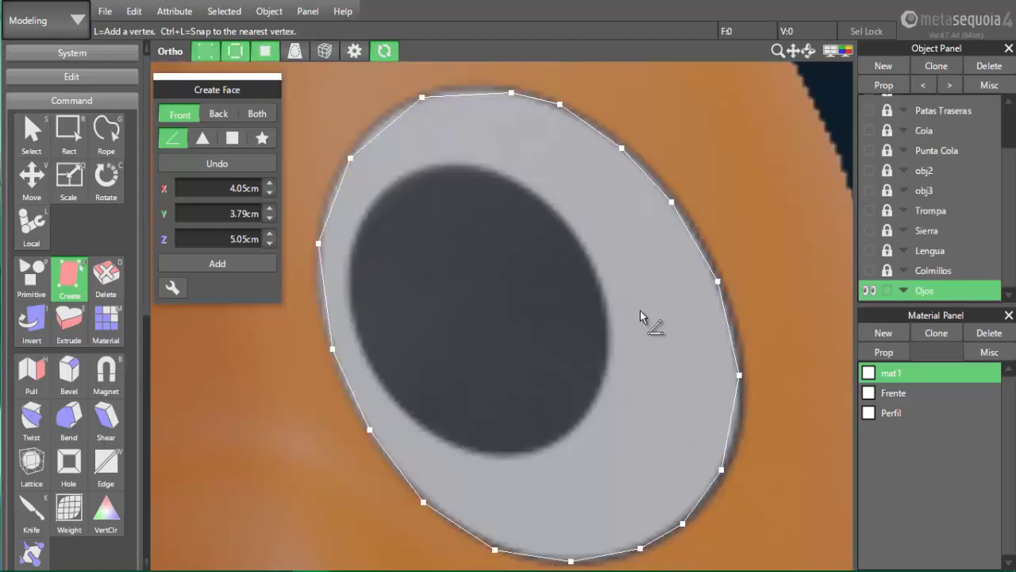
{"action": "key", "text": "ctrl+z"}
{"action": "key", "text": "ctrl+z"}
{"action": "key", "text": "ctrl+z"}
{"action": "key", "text": "ctrl+z"}
{"action": "key", "text": "ctrl+z"}
{"action": "key", "text": "ctrl+z"}
{"action": "key", "text": "ctrl+z"}
{"action": "key", "text": "ctrl+z"}
{"action": "key", "text": "ctrl+z"}
{"action": "key", "text": "ctrl+z"}
{"action": "key", "text": "ctrl+z"}
{"action": "key", "text": "ctrl+z"}
{"action": "key", "text": "ctrl+z"}
{"action": "key", "text": "ctrl+z"}
{"action": "key", "text": "ctrl+z"}
{"action": "key", "text": "ctrl+z"}
Create a single polygon face in Ojos tracing the full outline of the reference eye
{"action": "left_click", "coordinate": [262, 138]}
{"action": "left_click", "coordinate": [438, 92]}
{"action": "left_click", "coordinate": [517, 90]}
{"action": "left_click", "coordinate": [575, 112]}
{"action": "left_click", "coordinate": [630, 151]}
{"action": "left_click", "coordinate": [688, 218]}
{"action": "left_click", "coordinate": [721, 285]}
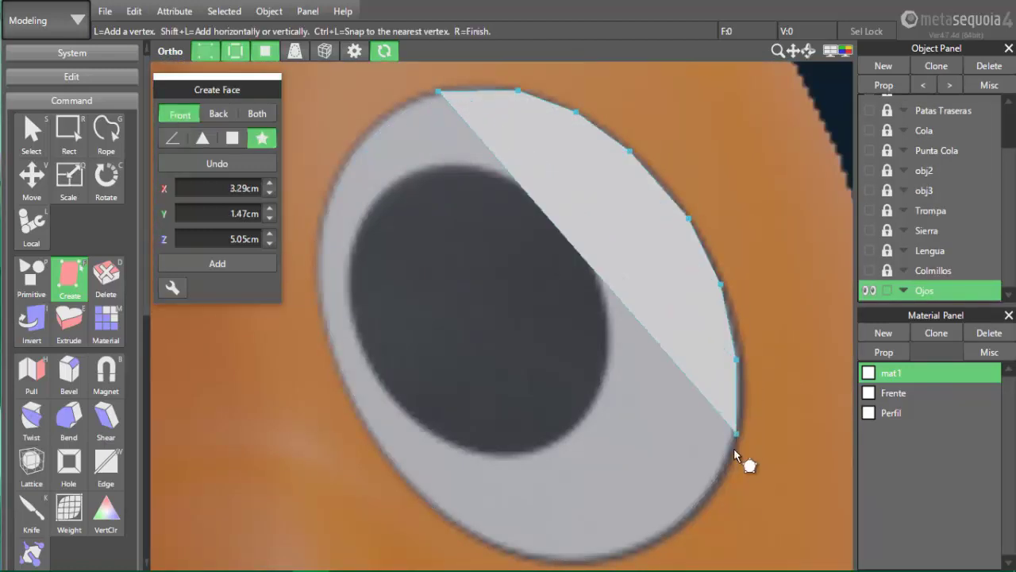
{"action": "mouse_move", "coordinate": [734, 448]}
{"action": "left_mouse_down"}
{"action": "mouse_move", "coordinate": [508, 556]}
{"action": "mouse_move", "coordinate": [348, 385]}
{"action": "mouse_move", "coordinate": [343, 169]}
{"action": "mouse_move", "coordinate": [439, 92]}
{"action": "left_mouse_up"}
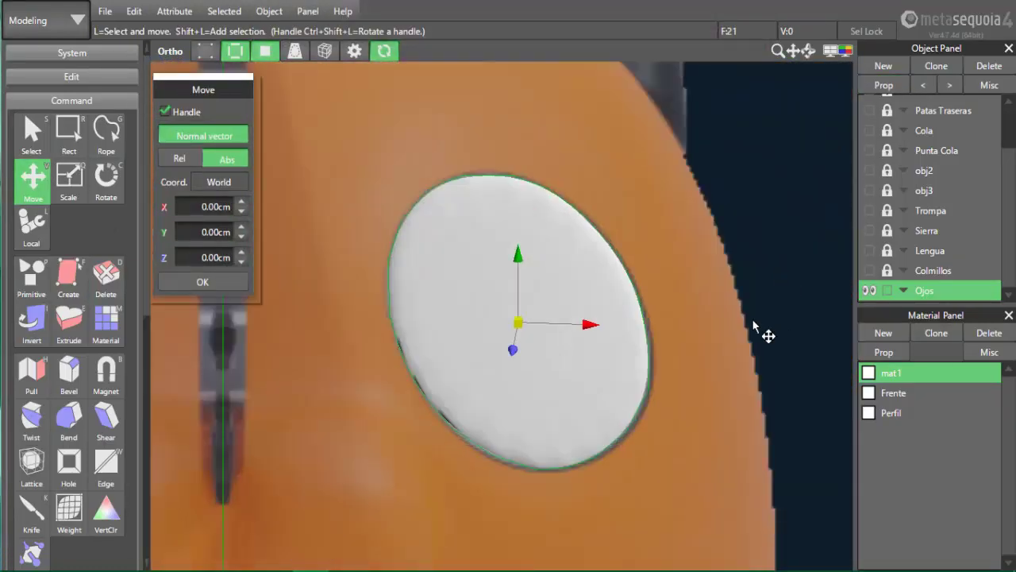
Check the eye against the side reference and move its face in depth to Z 4.77 cm
{"action": "right_click_drag", "start_coordinate": [762, 331], "coordinate": [594, 200]}
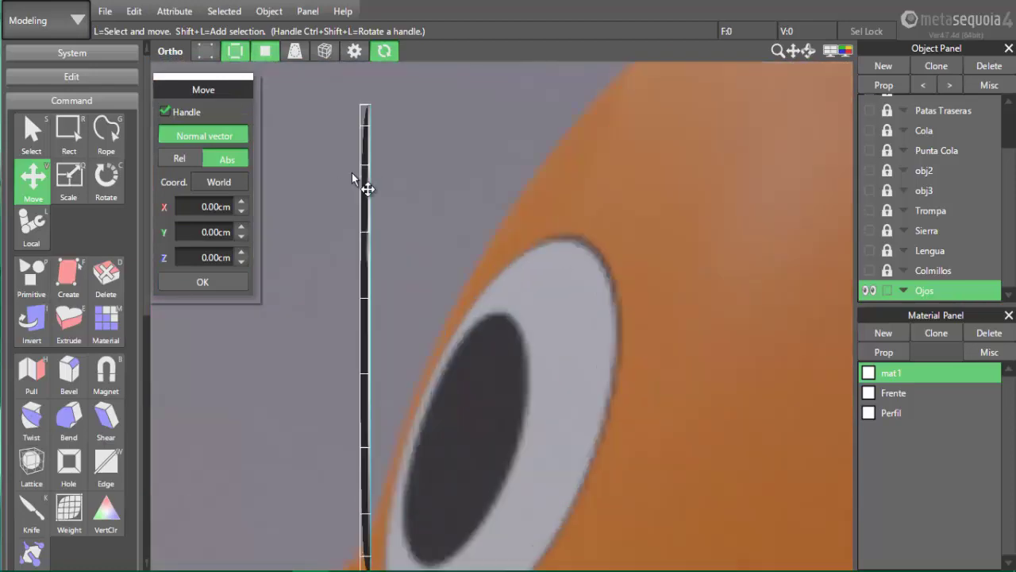
{"action": "right_click_drag", "start_coordinate": [354, 175], "coordinate": [463, 512]}
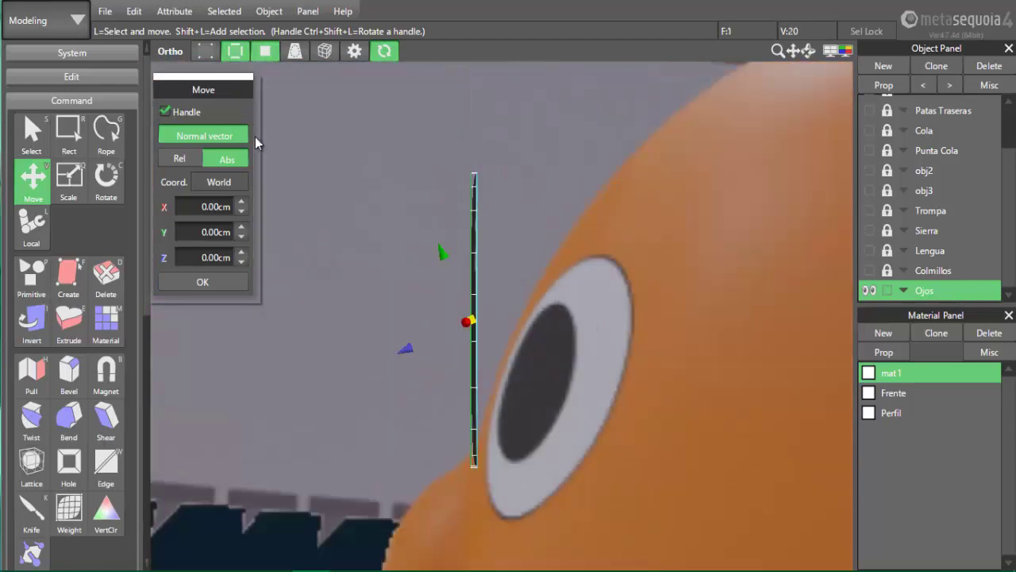
{"action": "left_click_drag", "start_coordinate": [405, 347], "coordinate": [426, 336]}
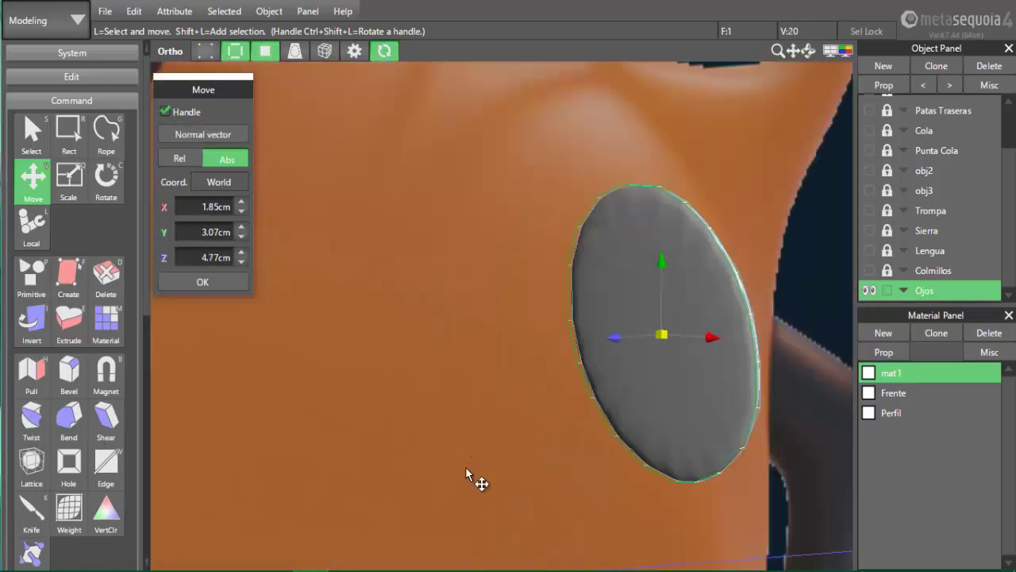
{"action": "right_click_drag", "start_coordinate": [474, 479], "coordinate": [688, 526]}
{"action": "left_click_drag", "start_coordinate": [401, 347], "coordinate": [398, 346]}
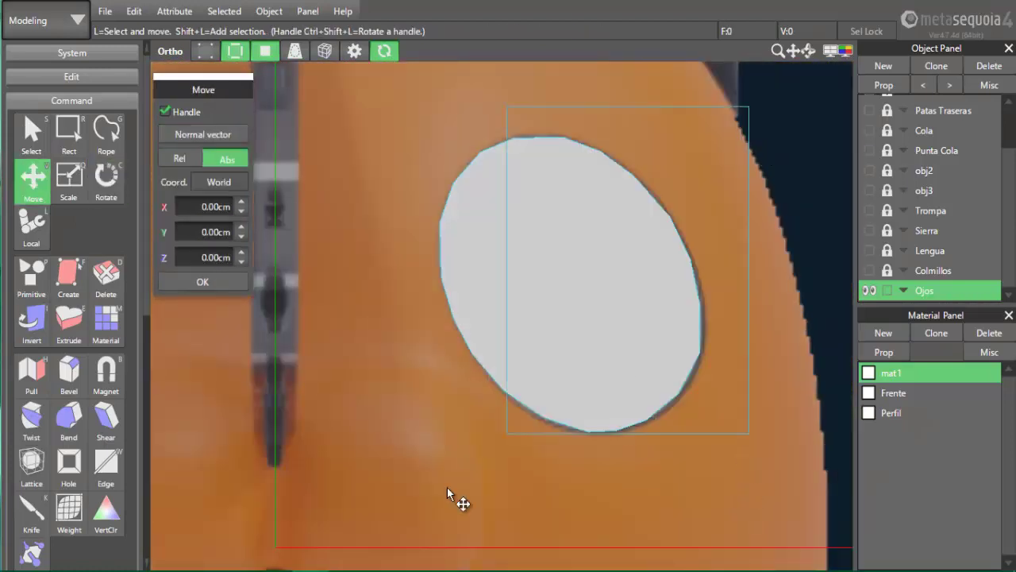
Try to fill the eye shape with triangulated faces using the Hole command
{"action": "left_click", "coordinate": [69, 465]}
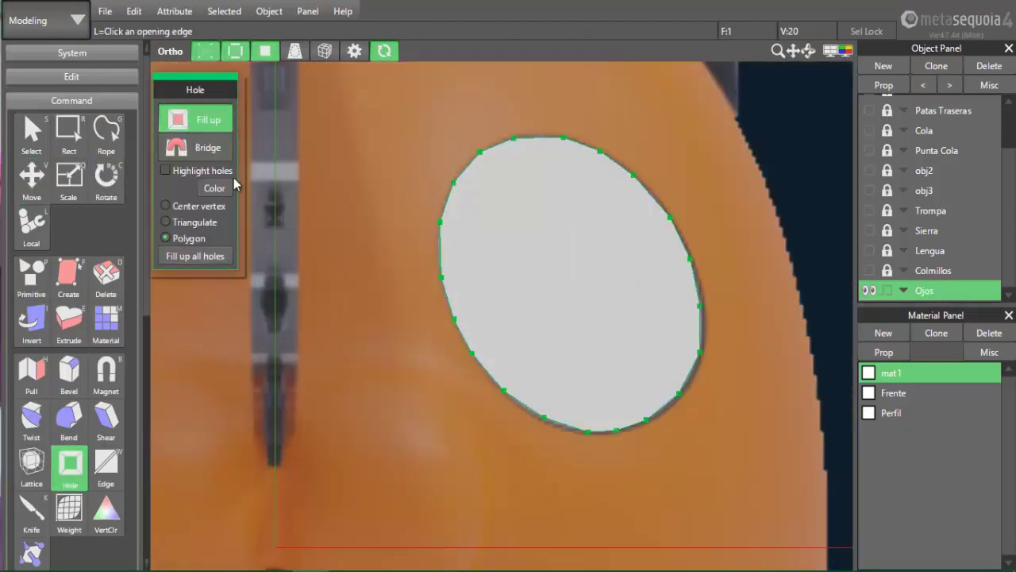
{"action": "scroll", "coordinate": [491, 217], "scroll_direction": "down", "scroll_amount": 3}
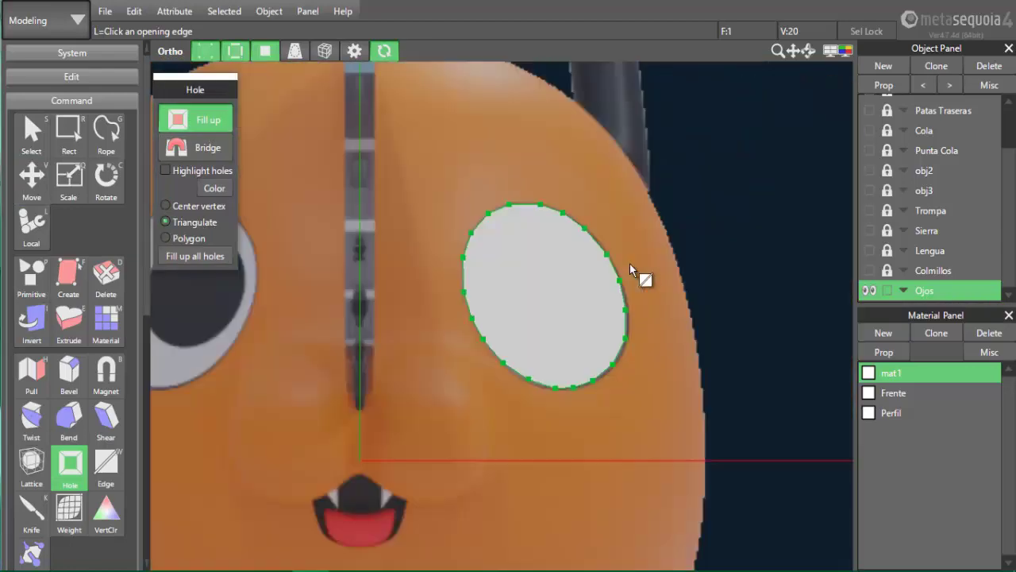
{"action": "left_click", "coordinate": [215, 258]}
{"action": "left_click", "coordinate": [513, 310]}
{"action": "right_click_drag", "start_coordinate": [710, 311], "coordinate": [609, 461]}
{"action": "key", "text": "ctrl+z"}
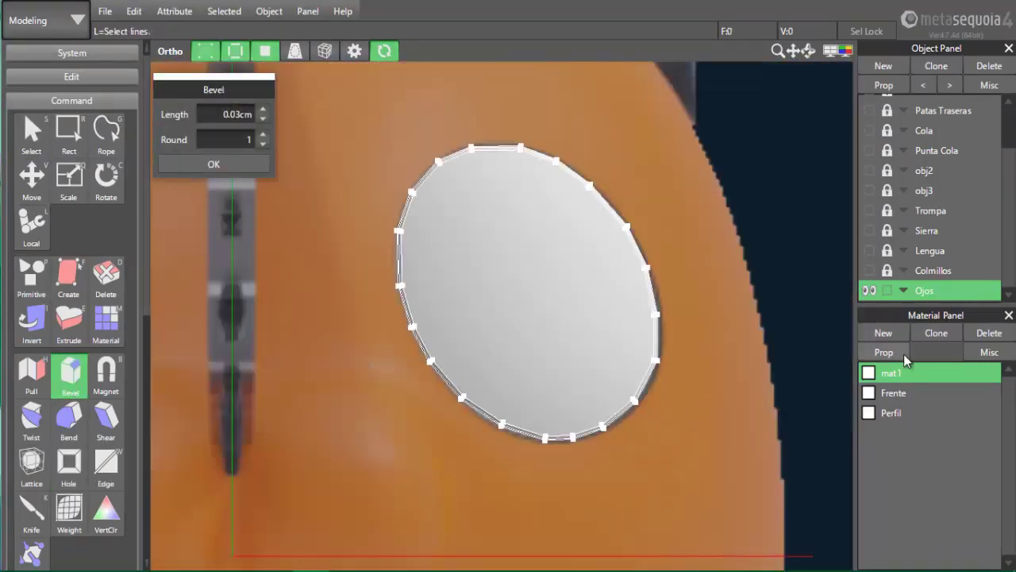
Make mat1 semi-transparent and fit an inner ring of the eye around the dark pupil on the reference
{"action": "left_click", "coordinate": [897, 353]}
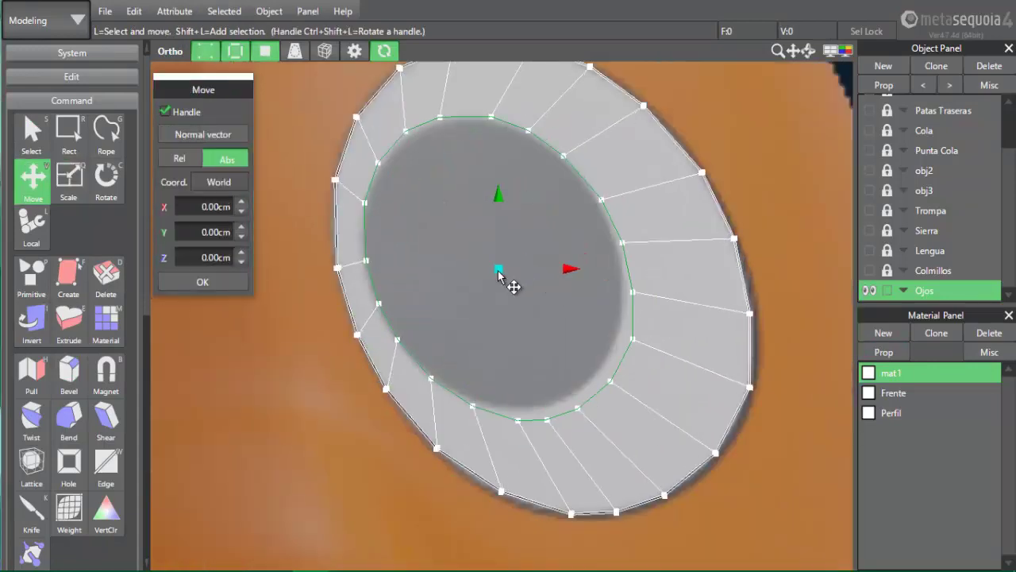
{"action": "key", "text": "x"}
{"action": "key", "text": "v"}
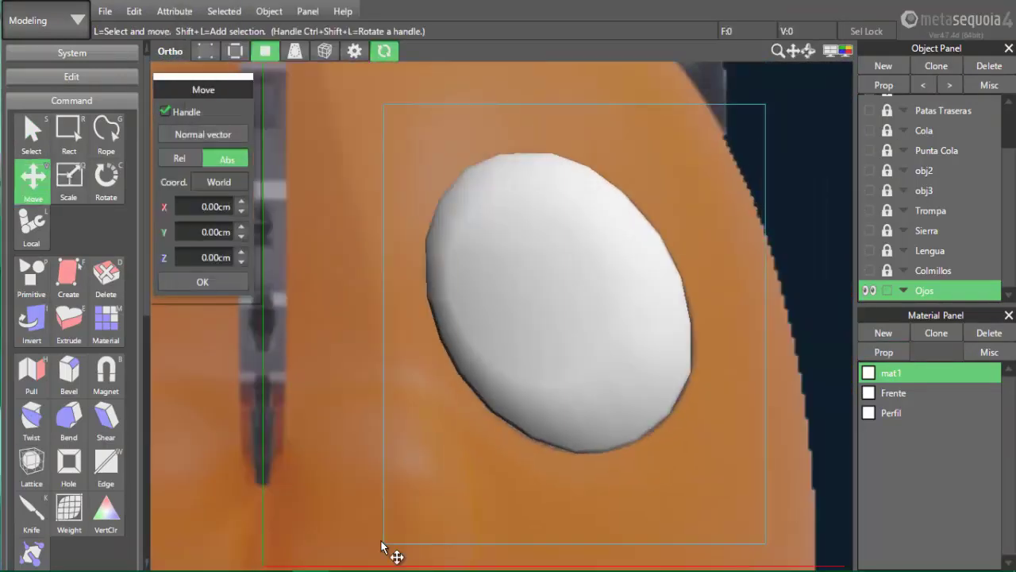
Select the whole eye, raise it toward the reference and tilt it about 23.2 degrees to follow the head's slope
{"action": "left_click", "coordinate": [656, 538]}
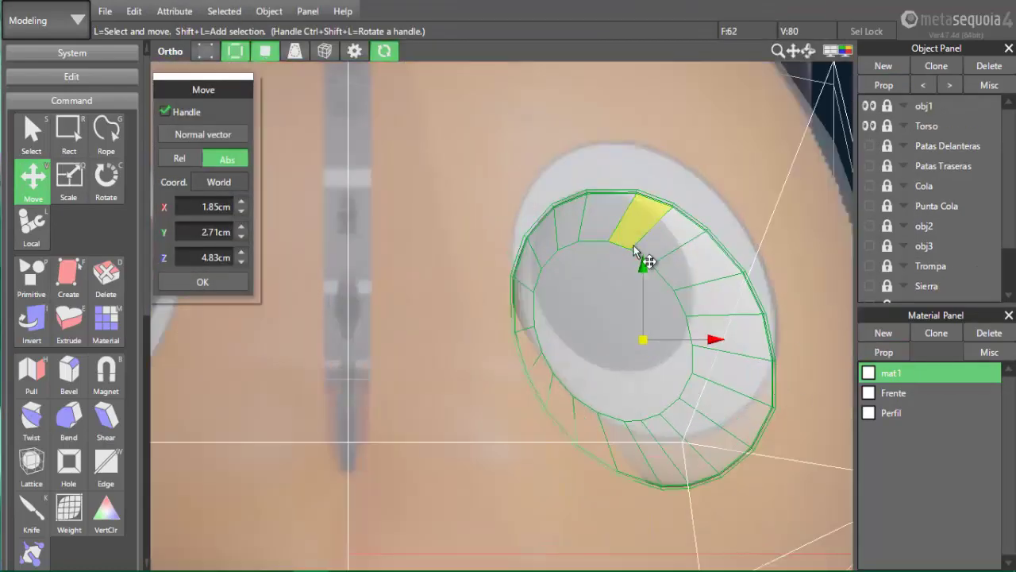
{"action": "left_click_drag", "start_coordinate": [646, 256], "coordinate": [651, 224]}
{"action": "key", "text": "c"}
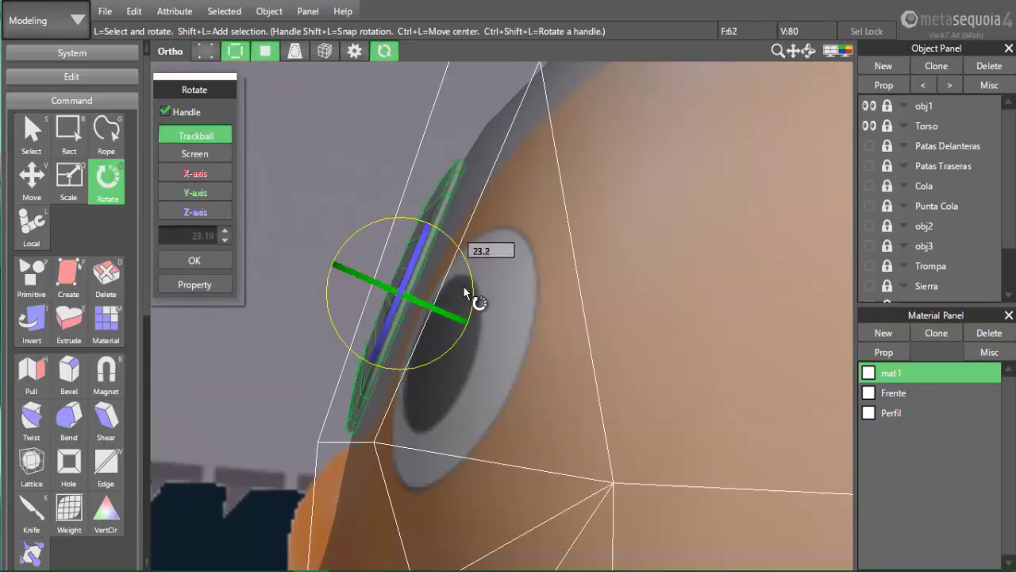
{"action": "key", "text": "v"}
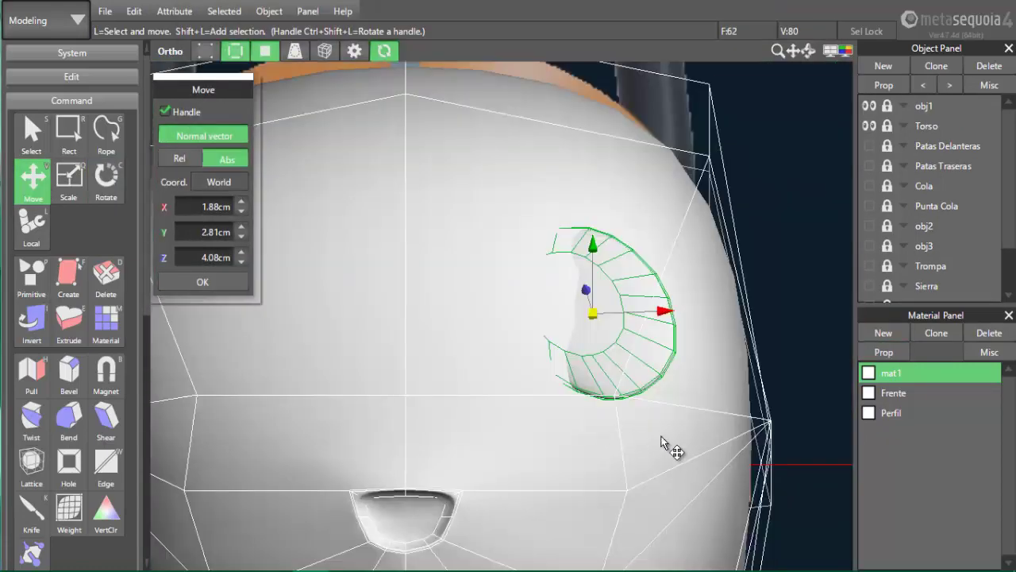
Turn the eye about 20.7 degrees toward the side of the head and move it to X 1.75, Y 2.96, Z 4.19 cm
{"action": "key", "text": "c"}
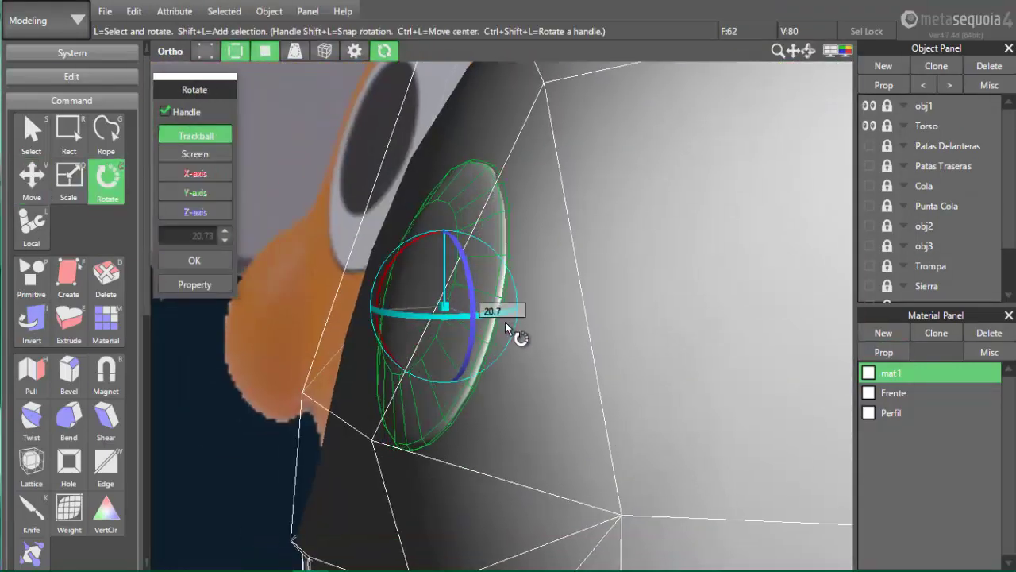
{"action": "key", "text": "v"}
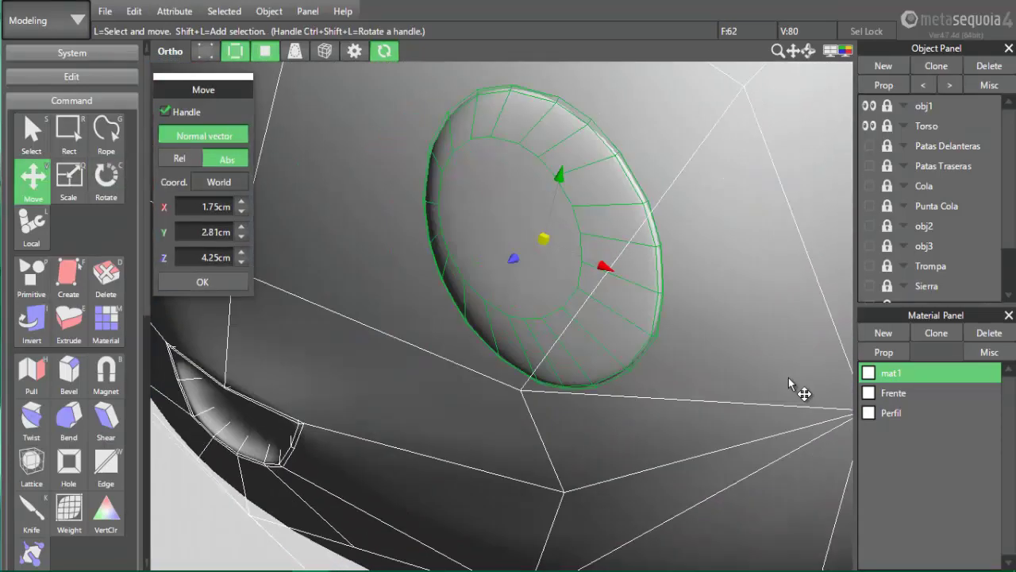
{"action": "double_click", "coordinate": [889, 371]}
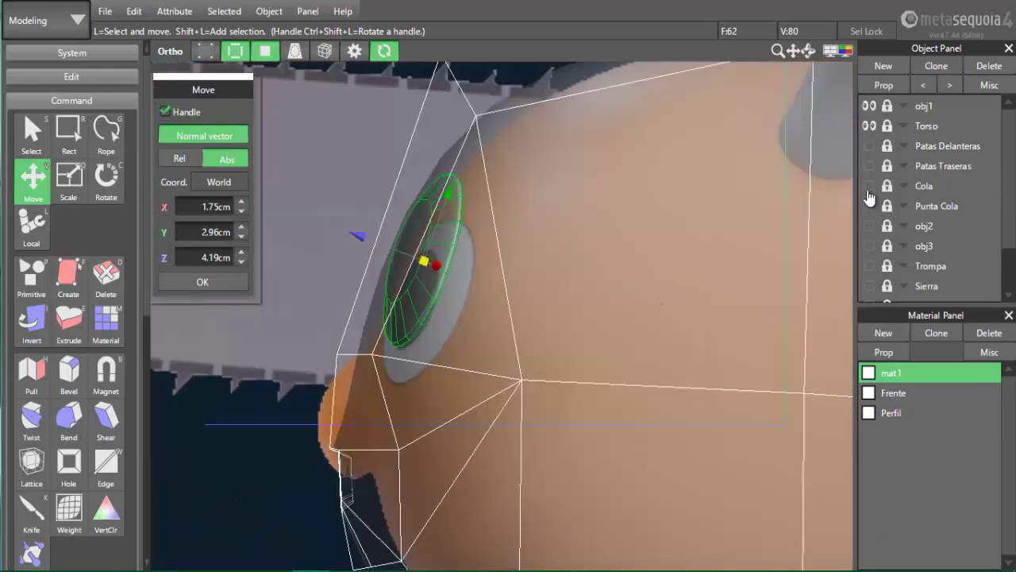
Show Trompa for comparison, shift the eye to X 1.70 cm and mirror Ojos to the other side of the face
{"action": "scroll", "coordinate": [869, 198], "scroll_direction": "down", "scroll_amount": 3}
{"action": "left_click", "coordinate": [869, 210]}
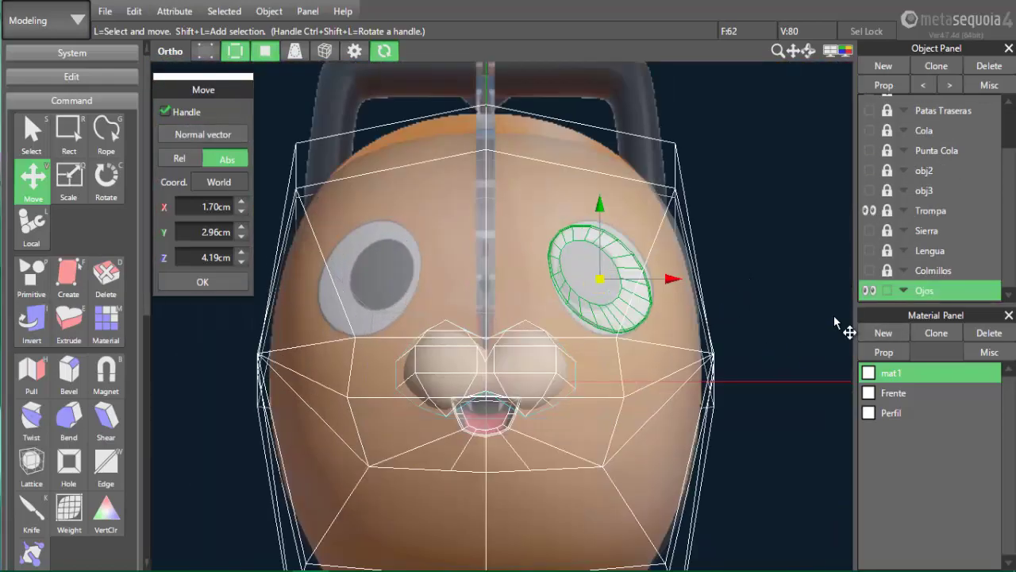
{"action": "left_click", "coordinate": [883, 85]}
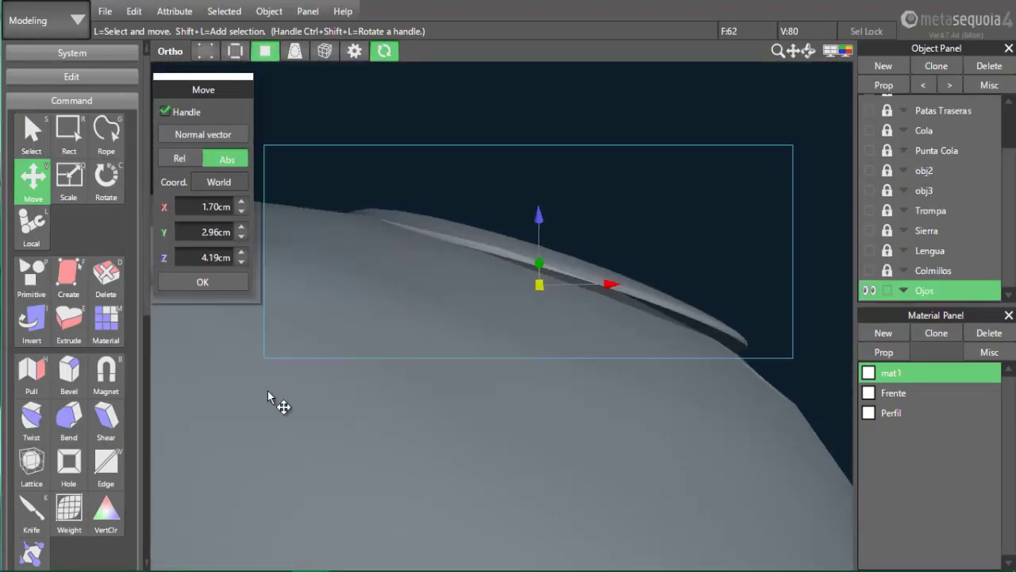
Rotate the eye about -3.39 degrees to sit against the head, show the other facial parts and make mat1 opaque
{"action": "key", "text": "c"}
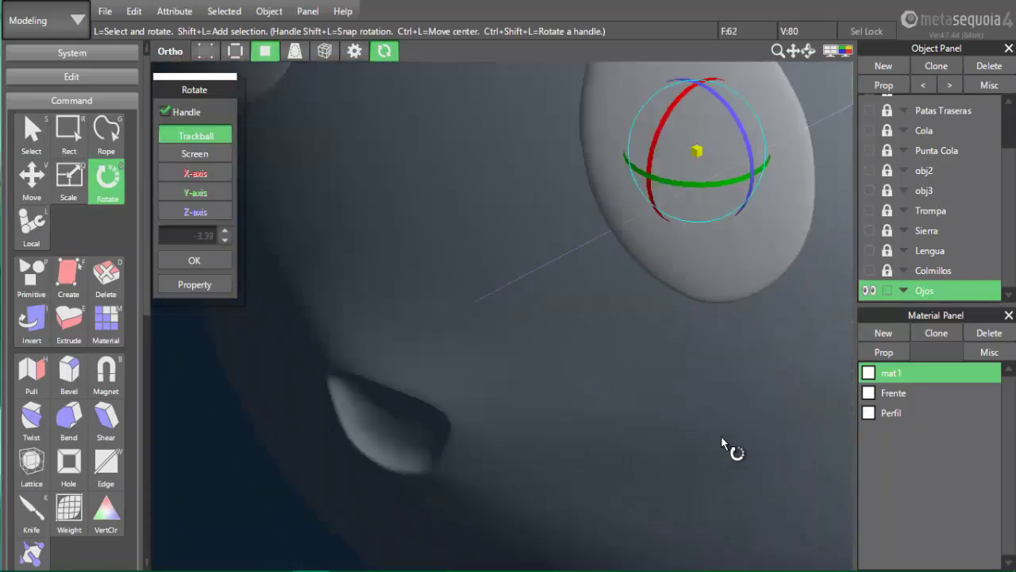
{"action": "left_click", "coordinate": [870, 270]}
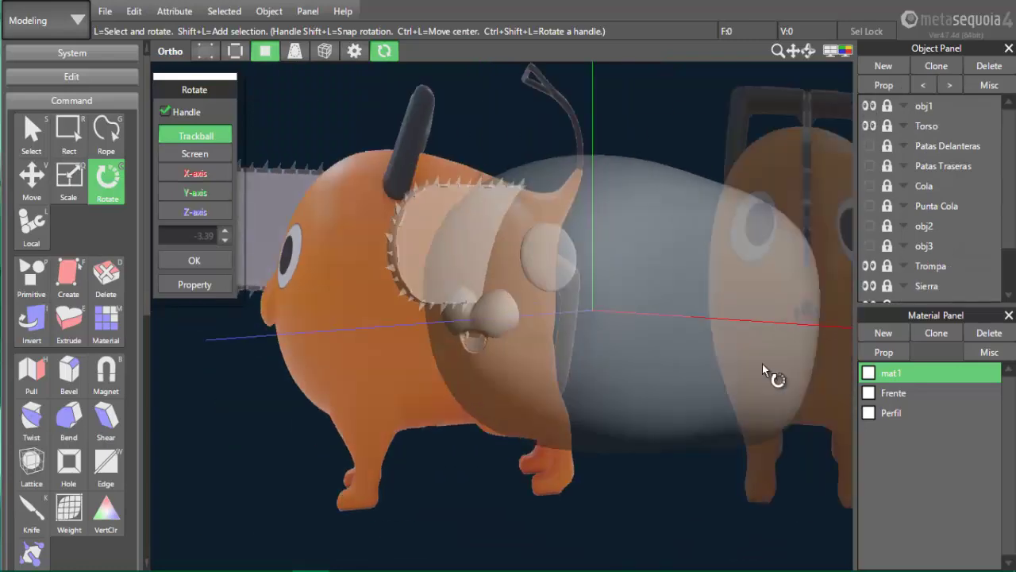
{"action": "left_click", "coordinate": [883, 352]}
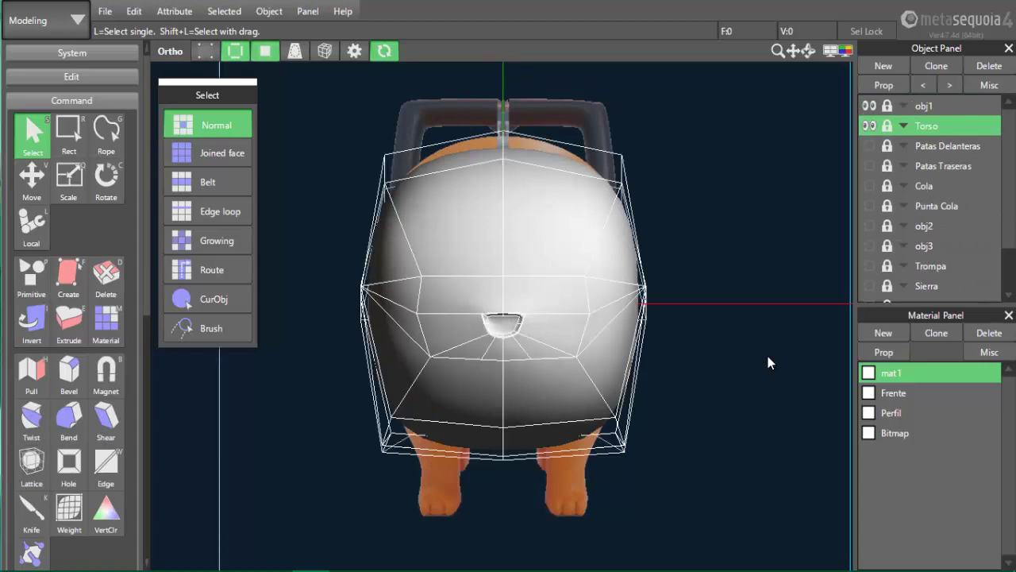
Add edges on Torso joining the mouth cavity's inner corner vertices to its centre point
{"action": "scroll", "coordinate": [768, 362], "scroll_direction": "up", "scroll_amount": 8}
{"action": "middle_click_drag", "start_coordinate": [769, 362], "coordinate": [775, 287]}
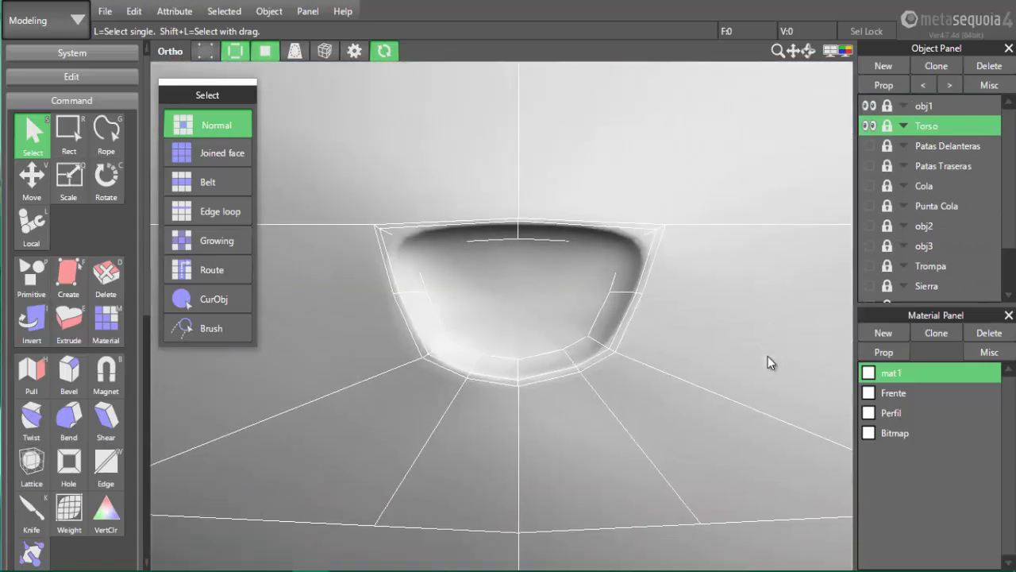
{"action": "key", "text": "w"}
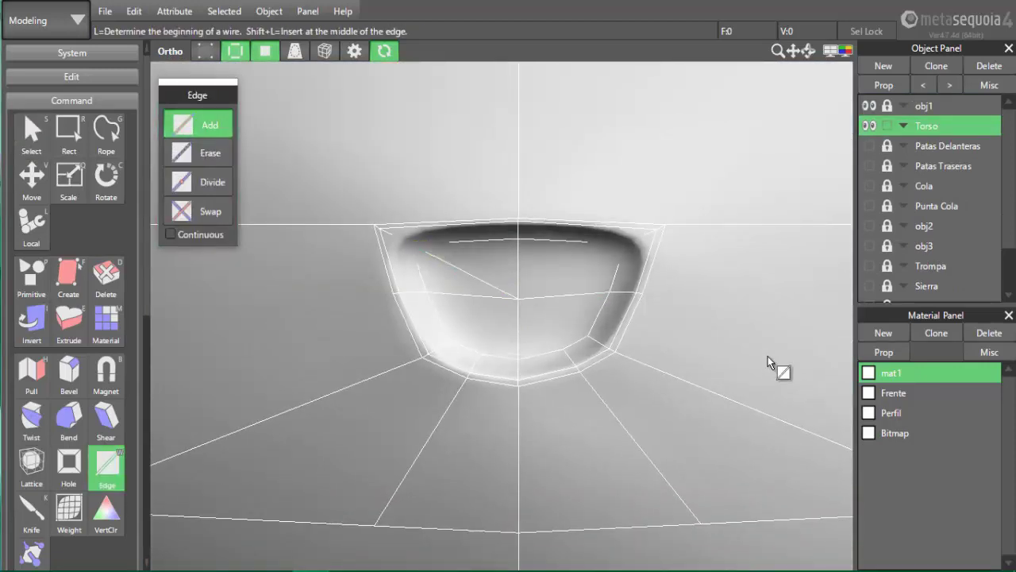
{"action": "left_click", "coordinate": [518, 299]}
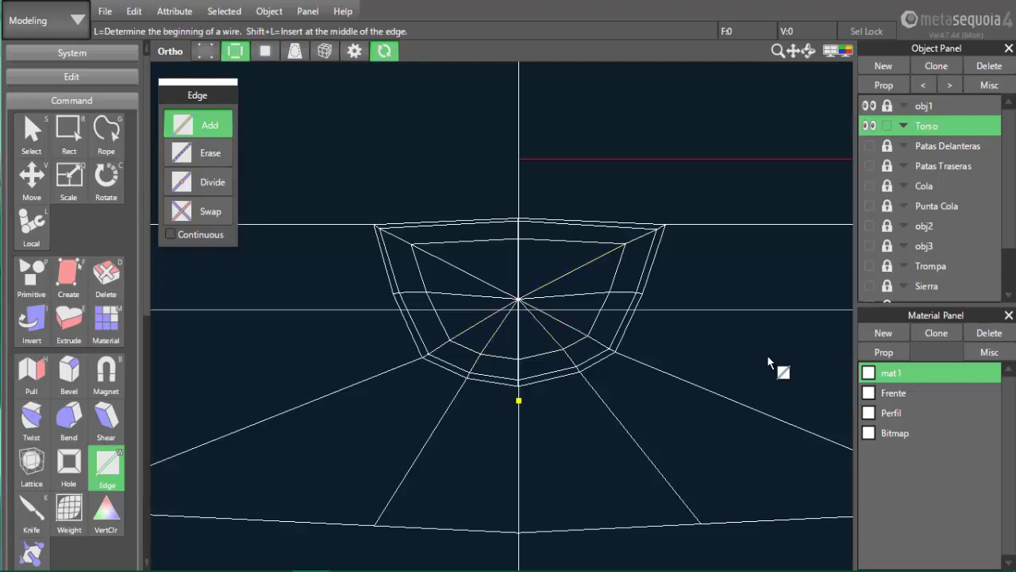
Add edges from the eye's centre point to every vertex of its inner ring
{"action": "scroll", "coordinate": [769, 363], "scroll_direction": "up", "scroll_amount": 3}
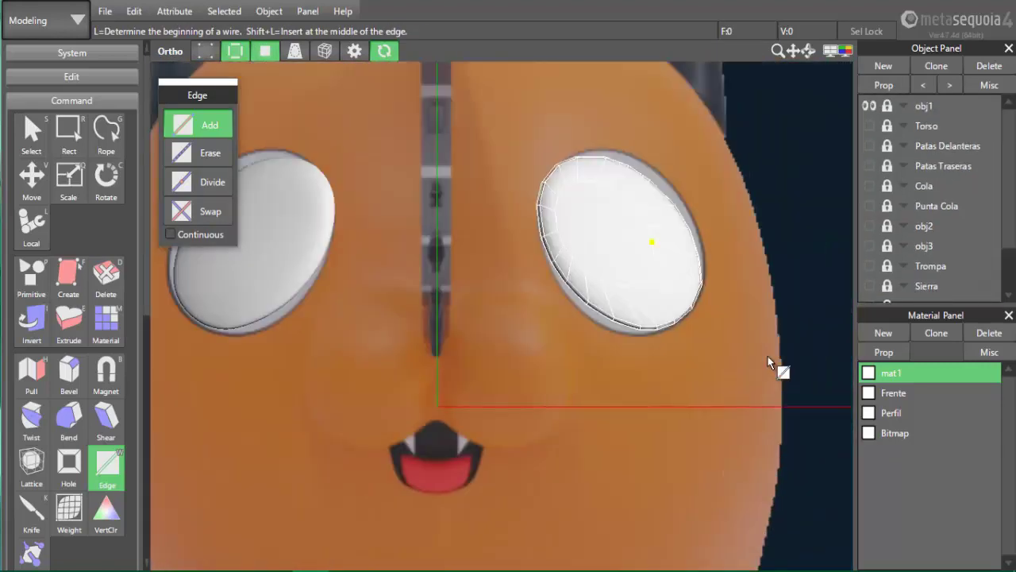
{"action": "scroll", "coordinate": [768, 362], "scroll_direction": "up", "scroll_amount": 3}
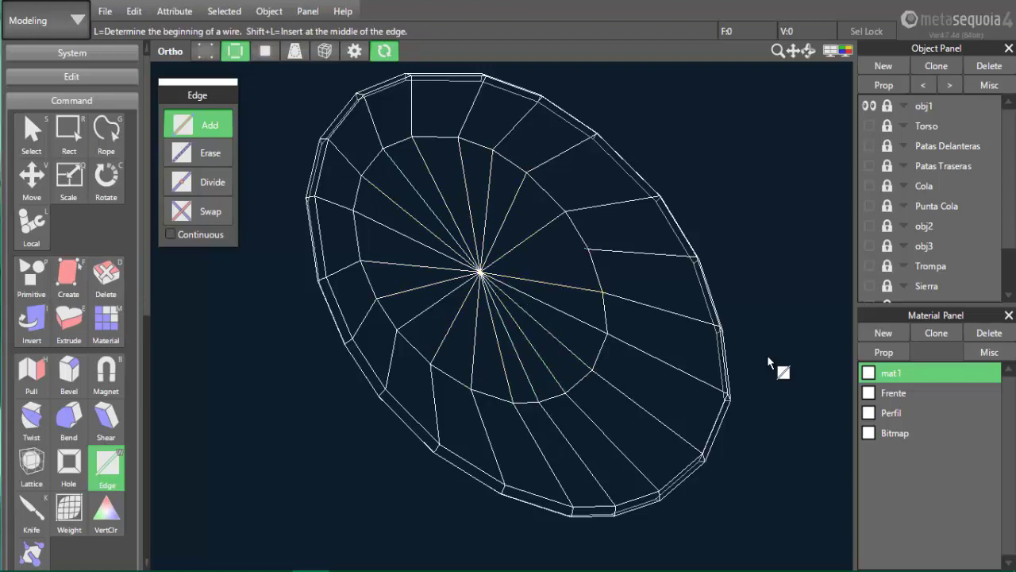
Scale the eye's outer rim up slightly to match the reference outline and clear the selection
{"action": "key", "text": "v"}
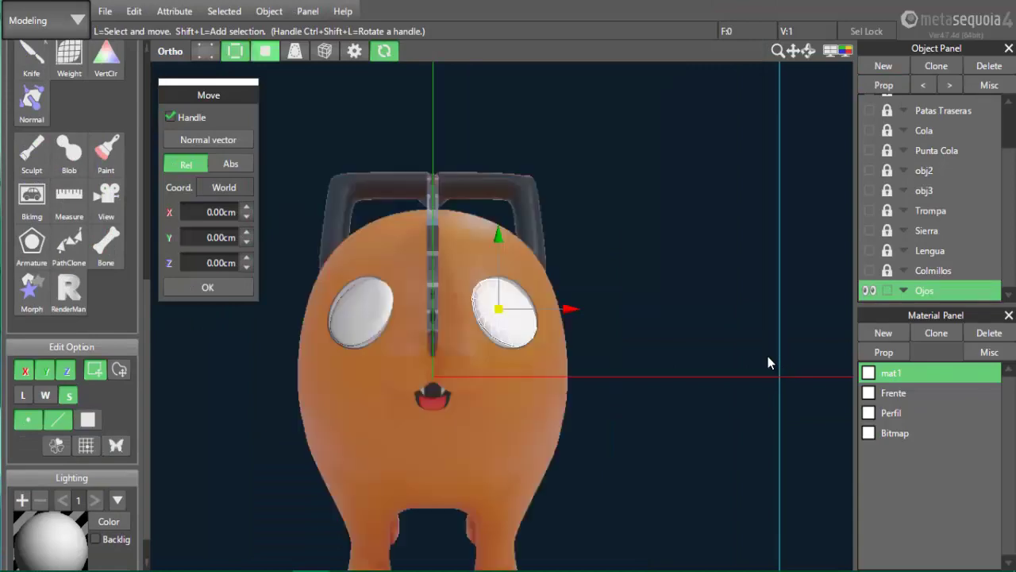
{"action": "scroll", "coordinate": [769, 363], "scroll_direction": "up", "scroll_amount": 5}
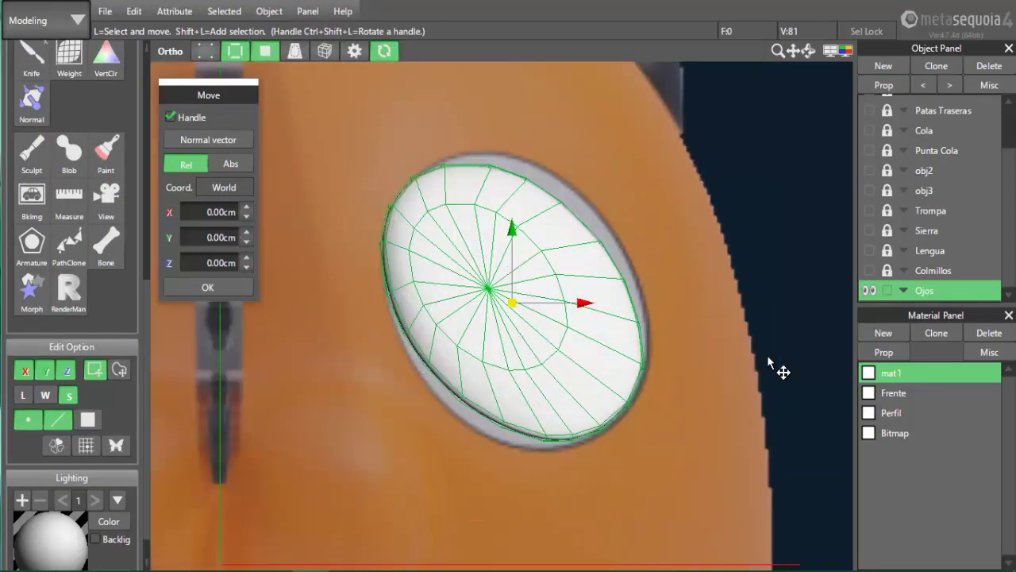
{"action": "right_click_drag", "start_coordinate": [769, 363], "coordinate": [767, 362]}
{"action": "key", "text": "F1"}
{"action": "key", "text": "q"}
{"action": "left_click_drag", "start_coordinate": [769, 363], "coordinate": [769, 363]}
{"action": "key", "text": "ctrl+d"}
{"action": "key", "text": "v"}
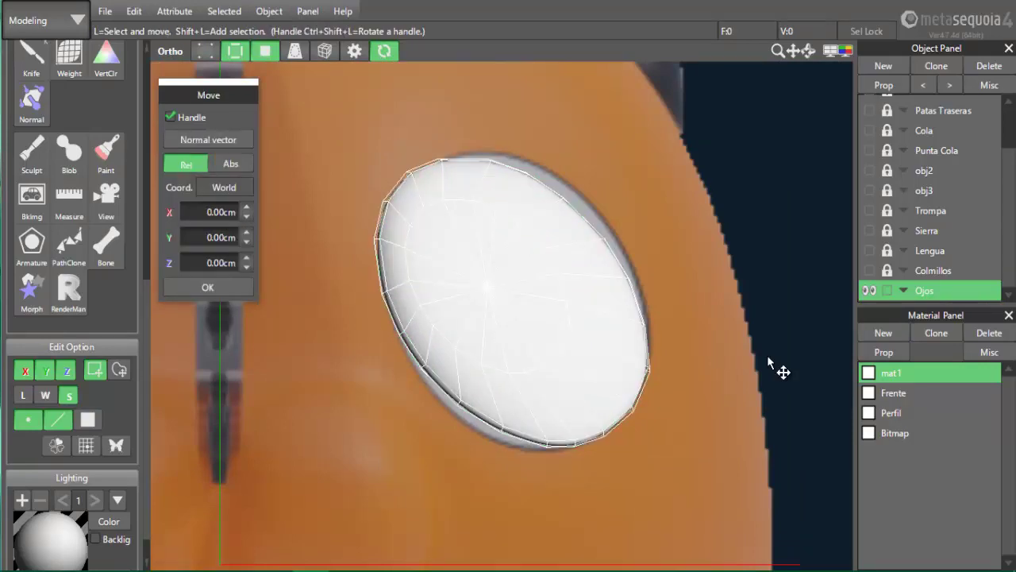
Check the eye's outline and mesh against the head in the front reference view
{"action": "right_click_drag", "start_coordinate": [768, 358], "coordinate": [767, 357]}
{"action": "key", "text": "F1"}
{"action": "key", "text": "ctrl+a"}
{"action": "key", "text": "q"}
{"action": "left_click_drag", "start_coordinate": [768, 358], "coordinate": [767, 359]}
{"action": "scroll", "coordinate": [768, 357], "scroll_direction": "down", "scroll_amount": 2}
{"action": "scroll", "coordinate": [768, 357], "scroll_direction": "up", "scroll_amount": 2}
{"action": "scroll", "coordinate": [768, 362], "scroll_direction": "down", "scroll_amount": 3}
{"action": "right_click_drag", "start_coordinate": [769, 363], "coordinate": [769, 363]}
{"action": "key", "text": "F1"}
{"action": "scroll", "coordinate": [769, 363], "scroll_direction": "down", "scroll_amount": 2}
{"action": "scroll", "coordinate": [769, 363], "scroll_direction": "up", "scroll_amount": 2}
{"action": "key", "text": "ctrl+d"}
{"action": "key", "text": "ctrl+a"}
{"action": "key", "text": "v"}
{"action": "key", "text": "ctrl+d"}
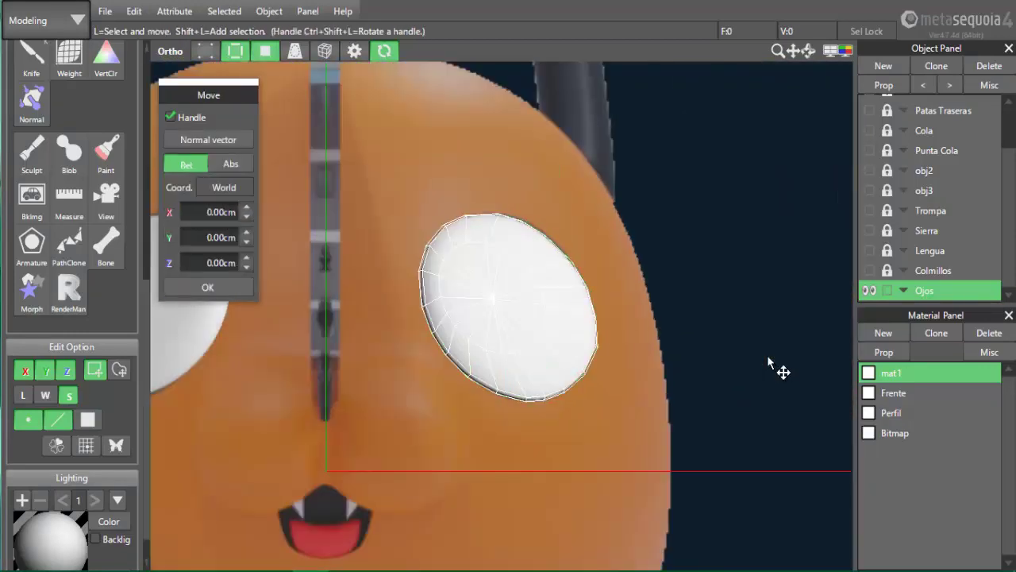
Freeze the mirroring of Ojos and belt-select the inner pupil faces of both eyes in Mapping mode
{"action": "scroll", "coordinate": [769, 363], "scroll_direction": "down", "scroll_amount": 3}
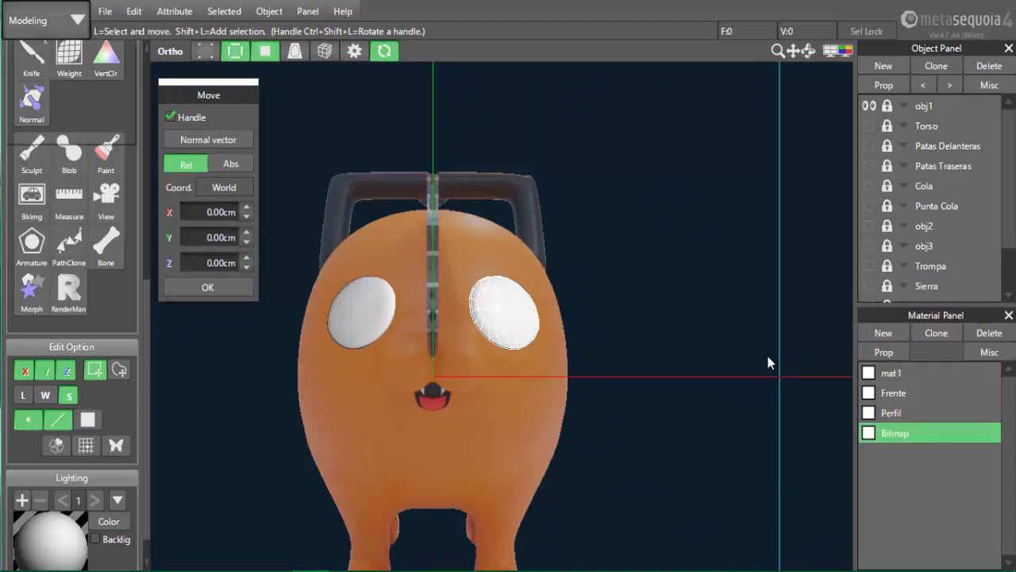
{"action": "key", "text": "ctrl+shift+m"}
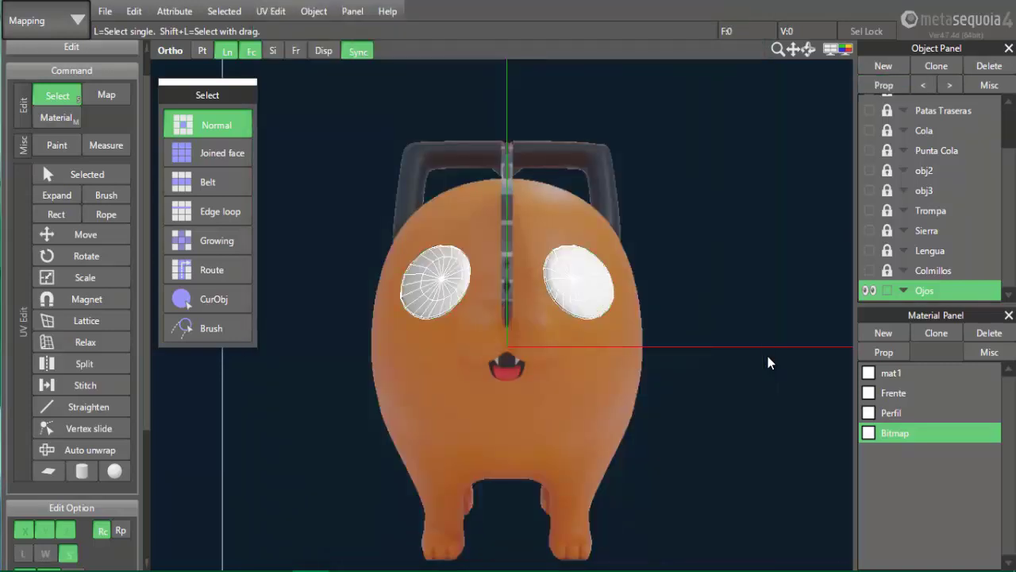
{"action": "scroll", "coordinate": [768, 362], "scroll_direction": "up", "scroll_amount": 5}
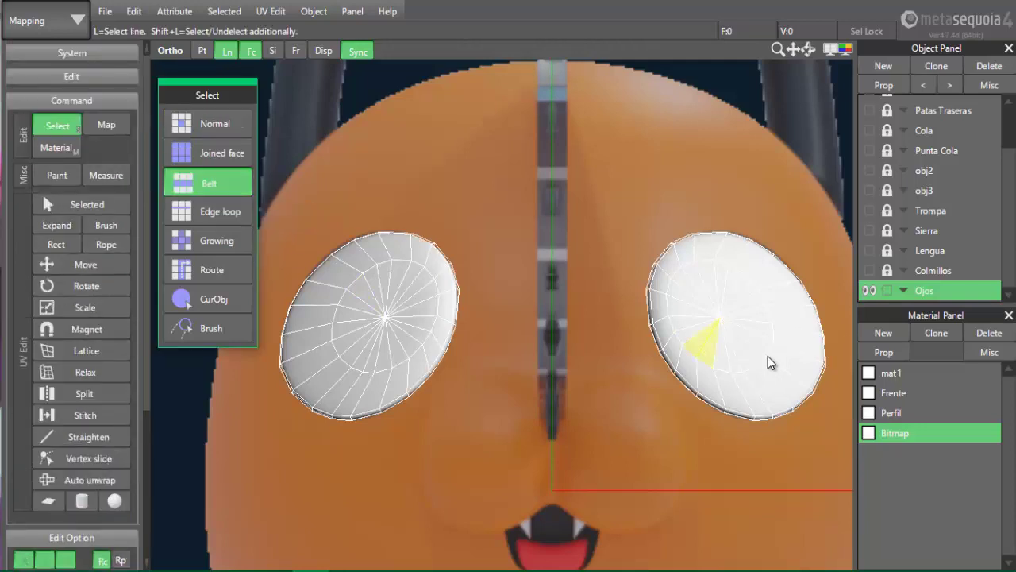
{"action": "left_click", "coordinate": [768, 363]}
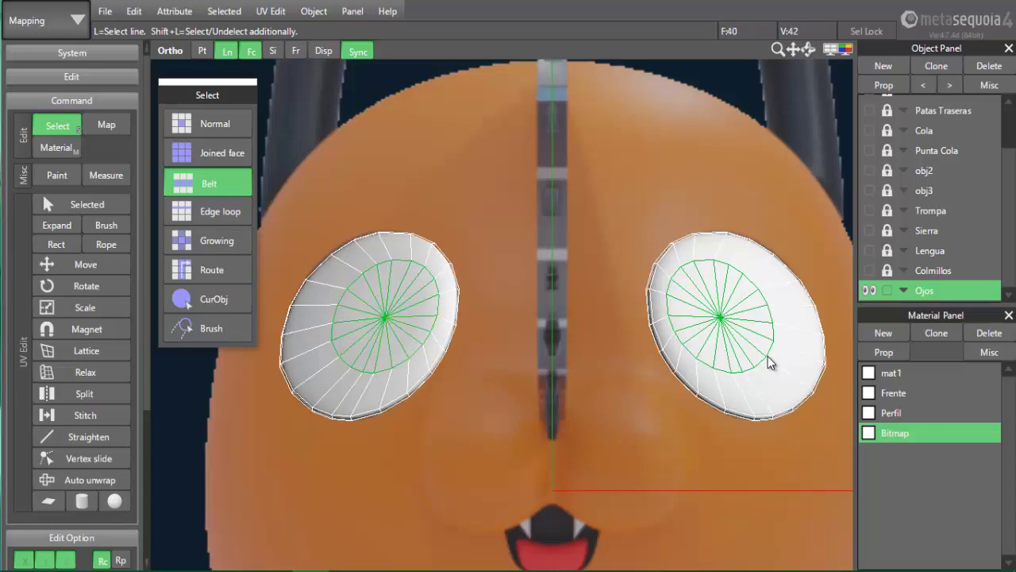
Project the pupil faces' UVs from the front and move both islands onto the palette's black swatch
{"action": "scroll", "coordinate": [768, 363], "scroll_direction": "down", "scroll_amount": 5}
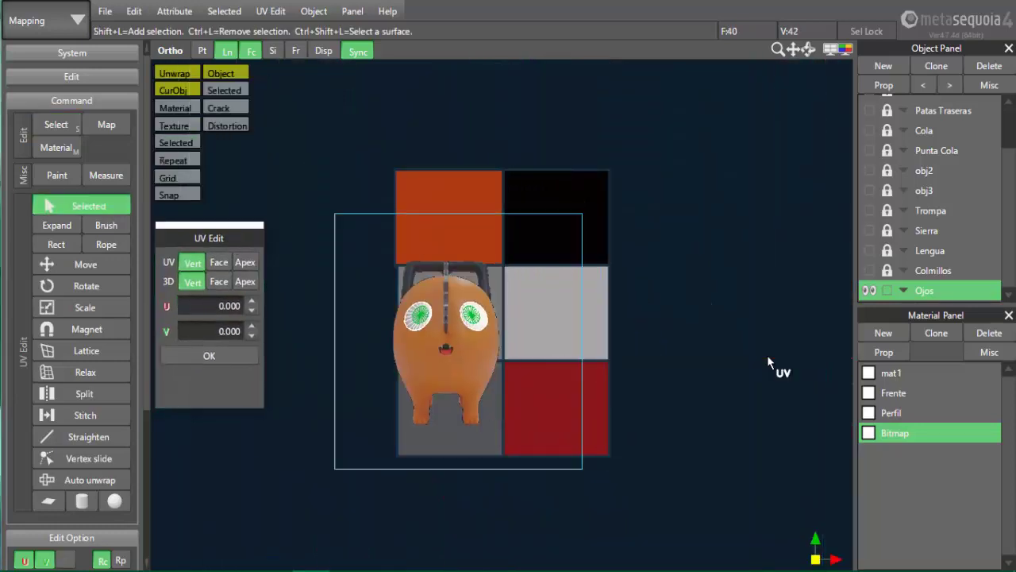
{"action": "scroll", "coordinate": [768, 362], "scroll_direction": "up", "scroll_amount": 4}
{"action": "scroll", "coordinate": [768, 363], "scroll_direction": "down", "scroll_amount": 2}
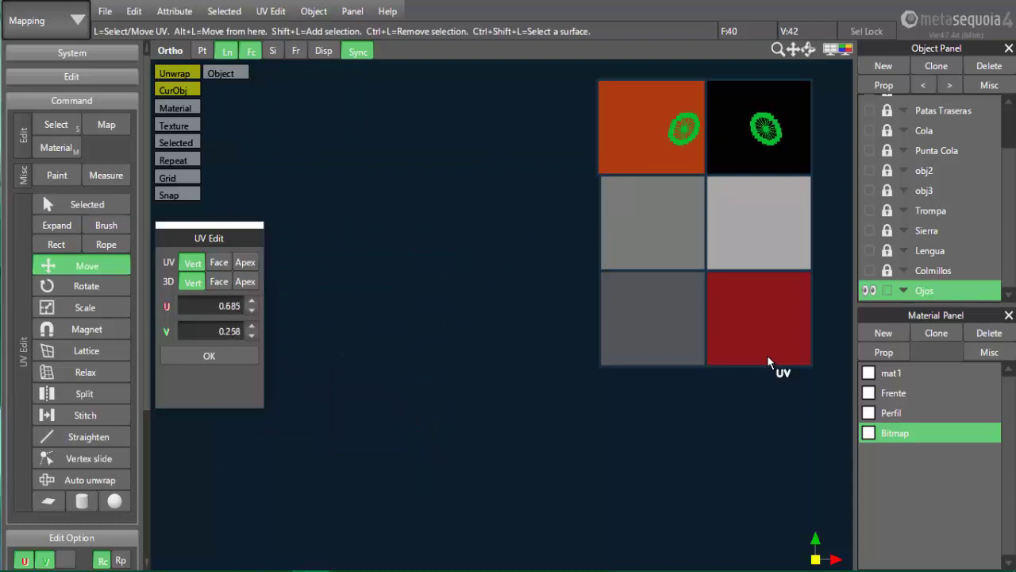
{"action": "scroll", "coordinate": [768, 363], "scroll_direction": "up", "scroll_amount": 5}
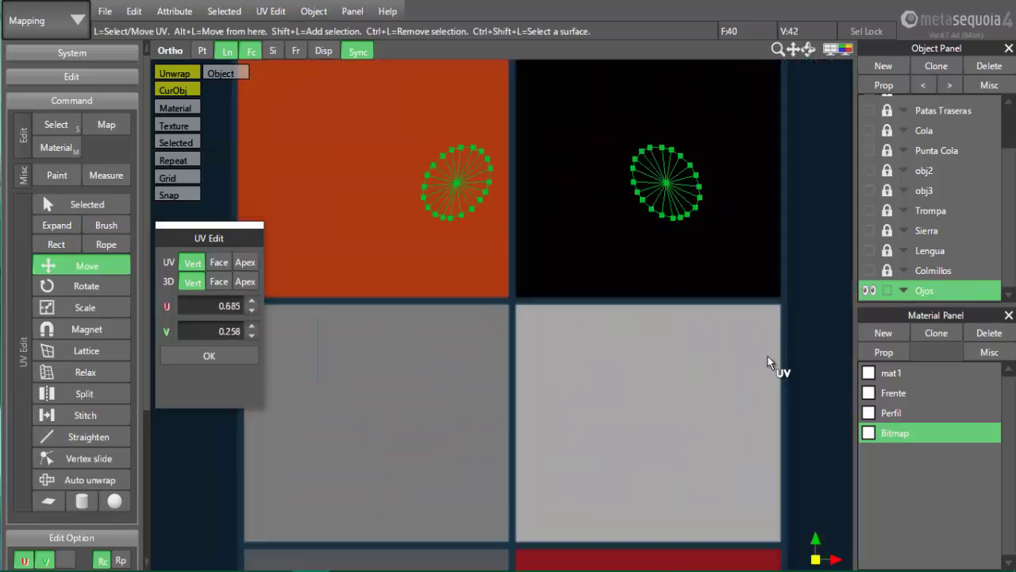
{"action": "key", "text": "s"}
{"action": "key", "text": "v"}
{"action": "scroll", "coordinate": [768, 357], "scroll_direction": "down", "scroll_amount": 5}
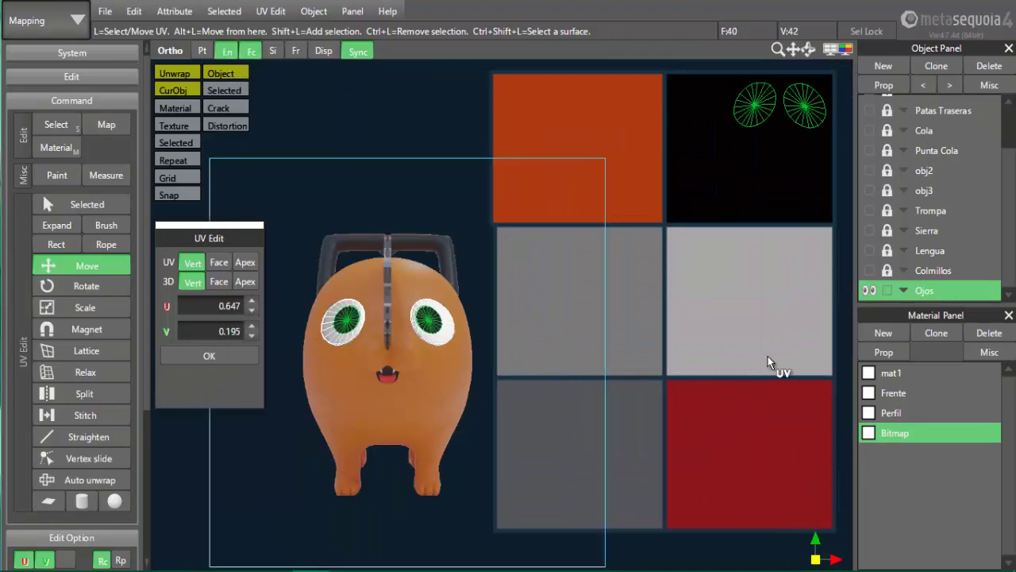
{"action": "key", "text": "s"}
Select the faces surrounding both pupils and move their projected UVs onto the light grey swatch
{"action": "scroll", "coordinate": [768, 363], "scroll_direction": "up", "scroll_amount": 5}
{"action": "scroll", "coordinate": [768, 363], "scroll_direction": "down", "scroll_amount": 4}
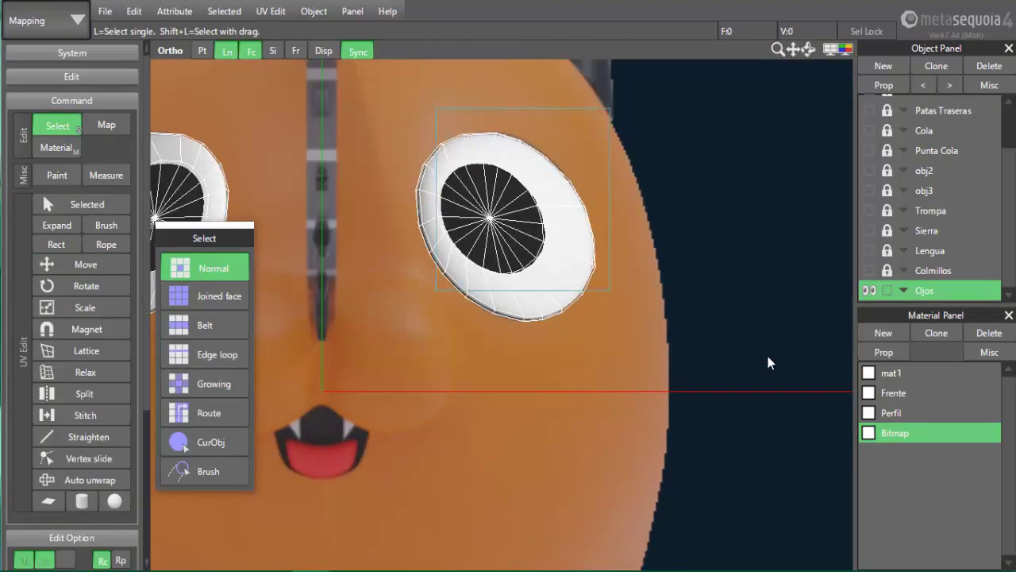
{"action": "scroll", "coordinate": [769, 363], "scroll_direction": "up", "scroll_amount": 8}
{"action": "scroll", "coordinate": [768, 363], "scroll_direction": "down", "scroll_amount": 4}
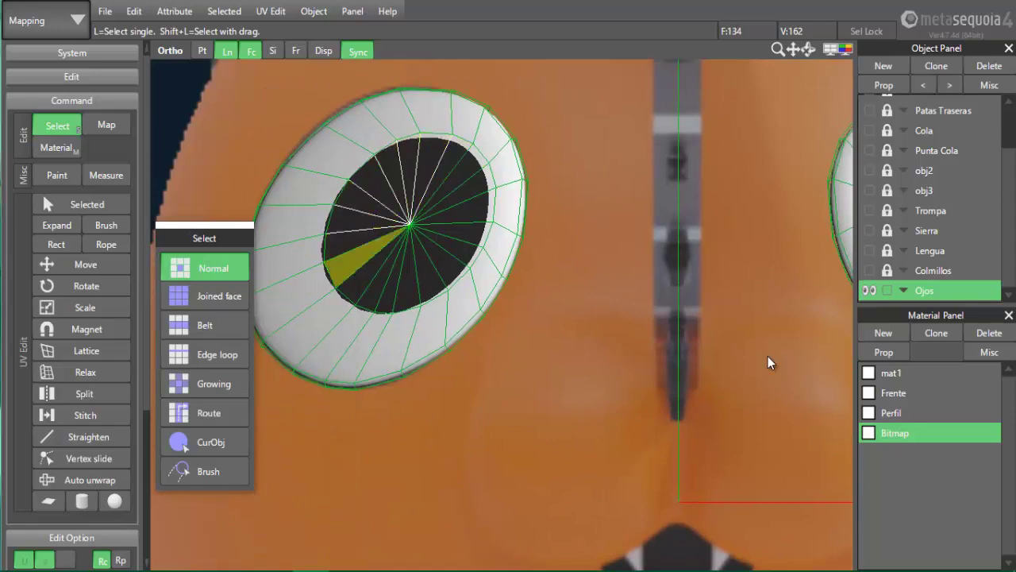
{"action": "scroll", "coordinate": [767, 363], "scroll_direction": "down", "scroll_amount": 6}
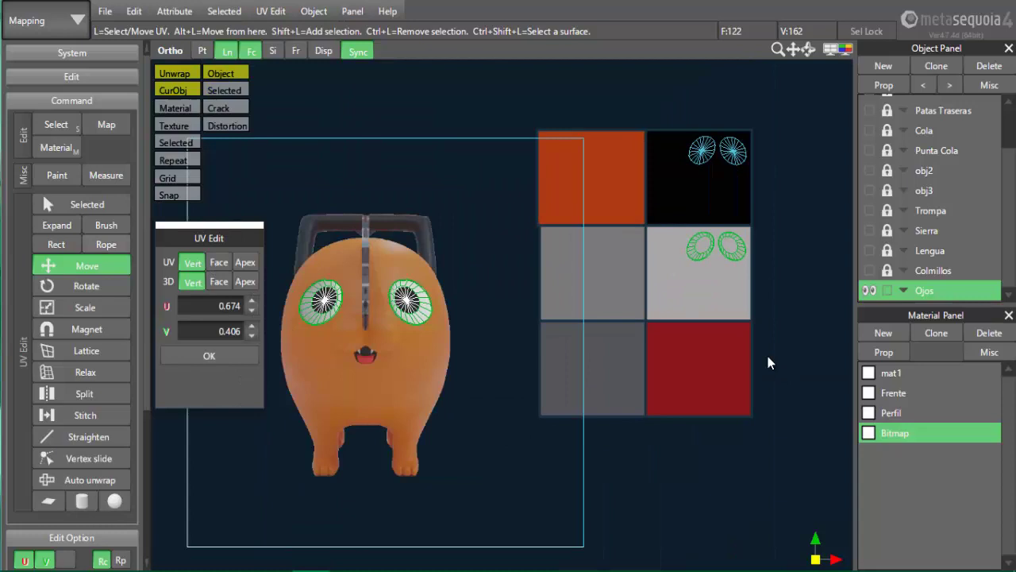
{"action": "key", "text": "s"}
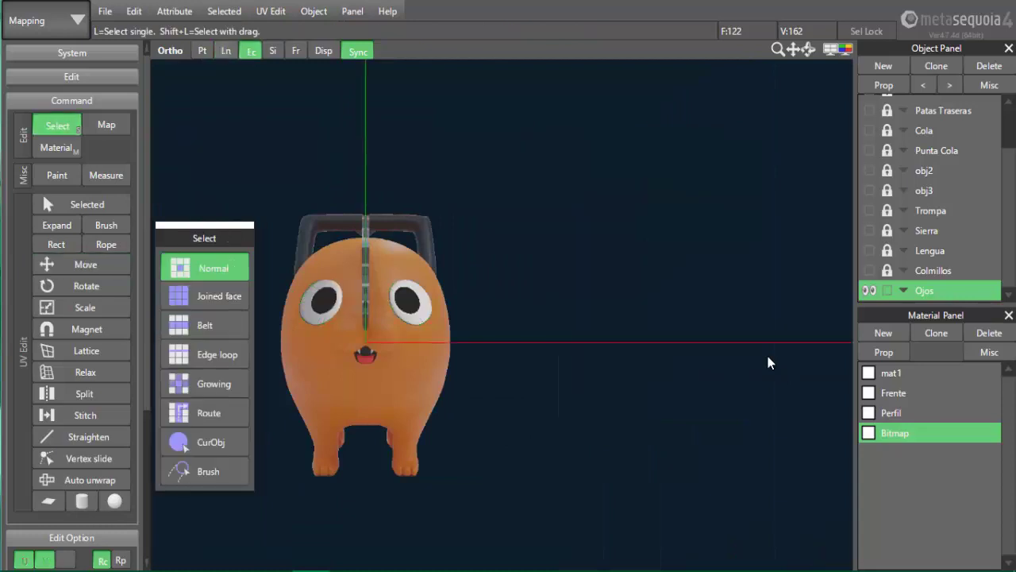
Show Torso instead of Ojos, select all its faces and display their UVs for editing
{"action": "scroll", "coordinate": [768, 363], "scroll_direction": "down", "scroll_amount": 3}
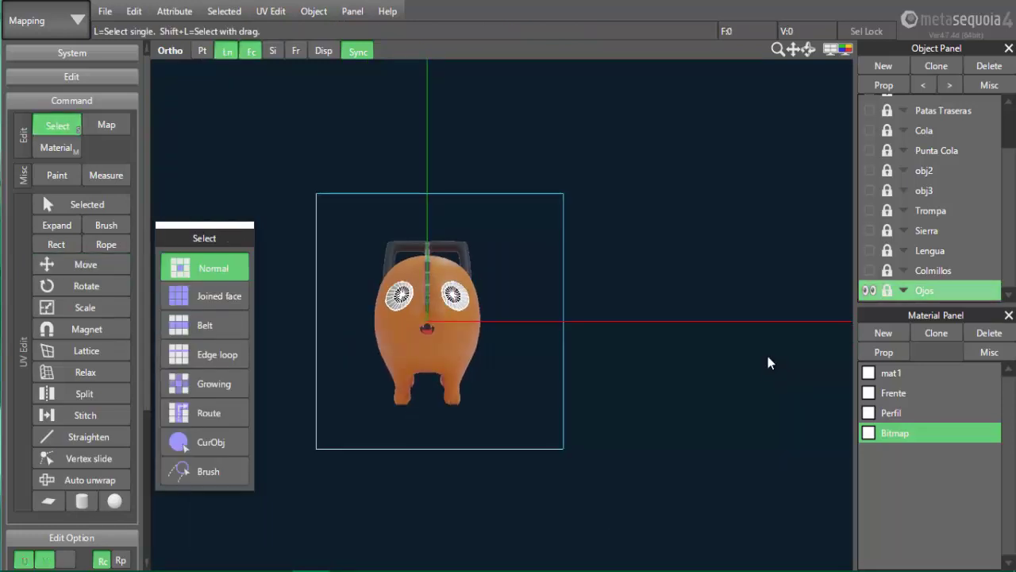
{"action": "scroll", "coordinate": [768, 362], "scroll_direction": "up", "scroll_amount": 3}
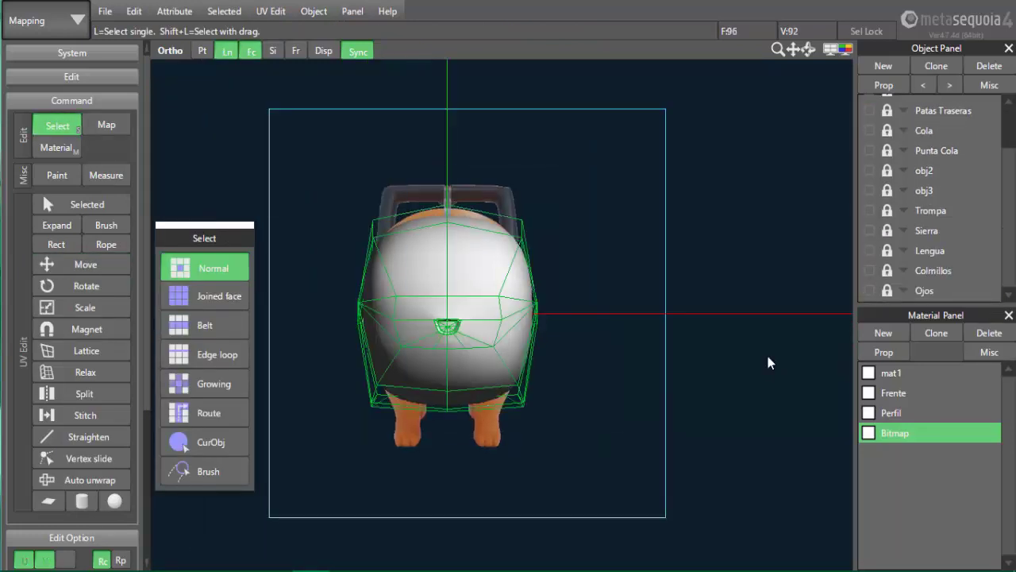
{"action": "middle_click_drag", "start_coordinate": [768, 362], "coordinate": [701, 385]}
{"action": "key", "text": "u"}
{"action": "scroll", "coordinate": [768, 362], "scroll_direction": "down", "scroll_amount": 3}
{"action": "middle_click_drag", "start_coordinate": [768, 362], "coordinate": [785, 354]}
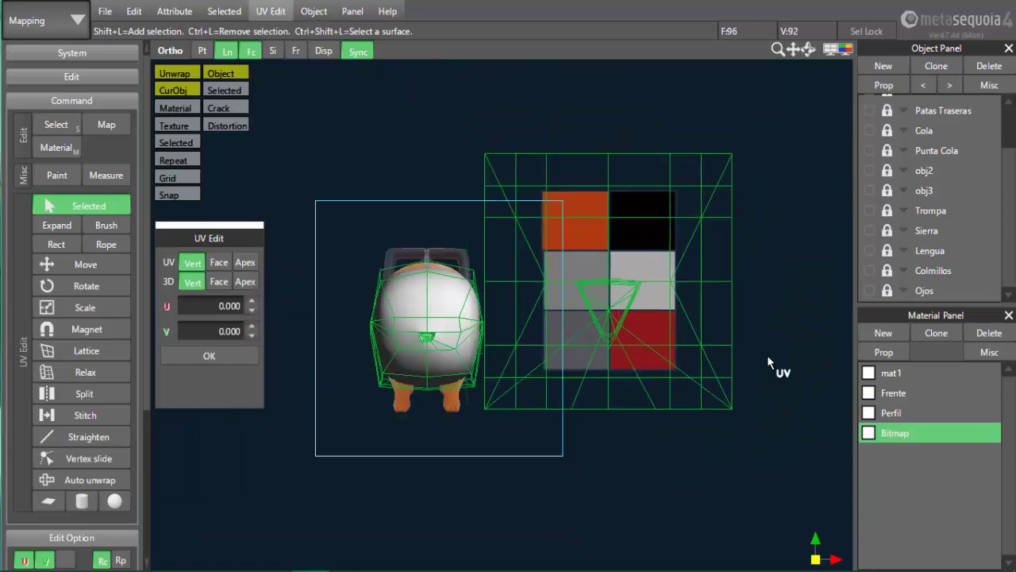
Scale the Torso UVs down and move them onto the palette's orange swatch
{"action": "key", "text": "v"}
{"action": "scroll", "coordinate": [768, 362], "scroll_direction": "up", "scroll_amount": 4}
{"action": "left_click_drag", "start_coordinate": [382, 300], "coordinate": [559, 175]}
{"action": "left_click", "coordinate": [81, 307]}
{"action": "middle_click_drag", "start_coordinate": [646, 175], "coordinate": [544, 282]}
{"action": "left_click", "coordinate": [81, 266]}
{"action": "left_click_drag", "start_coordinate": [521, 294], "coordinate": [617, 184]}
{"action": "scroll", "coordinate": [502, 318], "scroll_direction": "down", "scroll_amount": 3}
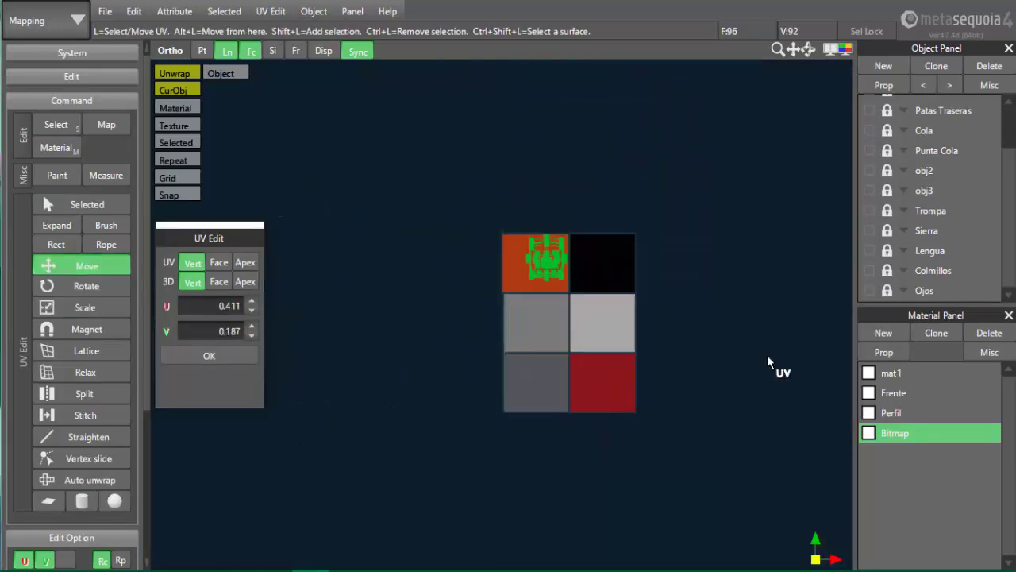
Show the model beside its UVs and assign the Bitmap material to the selected Torso faces
{"action": "left_click", "coordinate": [226, 74]}
{"action": "scroll", "coordinate": [502, 318], "scroll_direction": "up", "scroll_amount": 4}
{"action": "scroll", "coordinate": [502, 318], "scroll_direction": "down", "scroll_amount": 2}
{"action": "middle_click_drag", "start_coordinate": [603, 278], "coordinate": [653, 230]}
{"action": "left_click", "coordinate": [270, 11]}
{"action": "mouse_move", "coordinate": [224, 11]}
{"action": "left_click", "coordinate": [242, 163]}
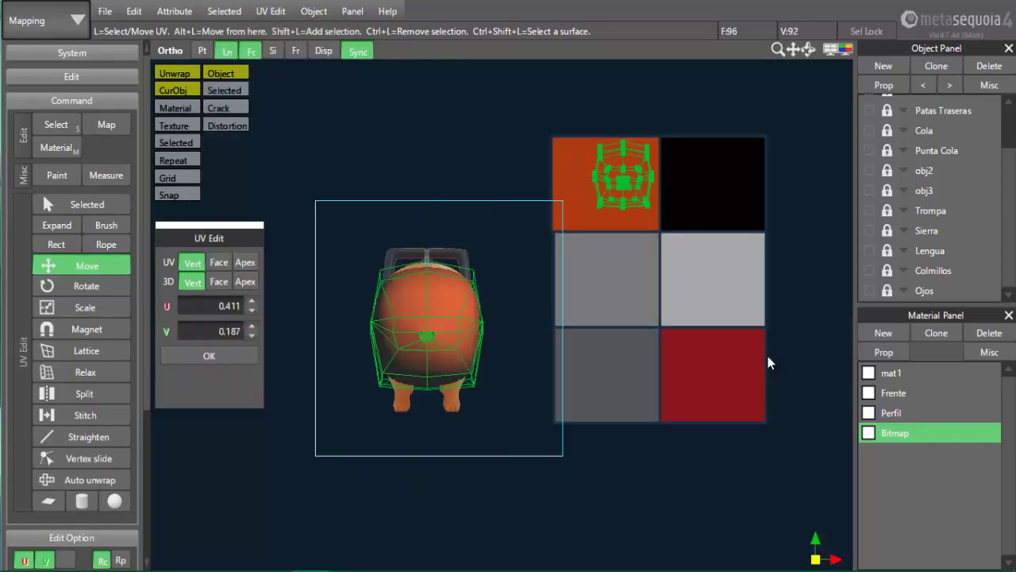
Clear the selection and select the triangular inner faces of the mouth cavity on Torso
{"action": "key", "text": "s"}
{"action": "mouse_move", "coordinate": [555, 318]}
{"action": "right_mouse_down"}
{"action": "mouse_move", "coordinate": [493, 317]}
{"action": "mouse_move", "coordinate": [556, 317]}
{"action": "right_mouse_up"}
{"action": "scroll", "coordinate": [426, 341], "scroll_direction": "up", "scroll_amount": 10}
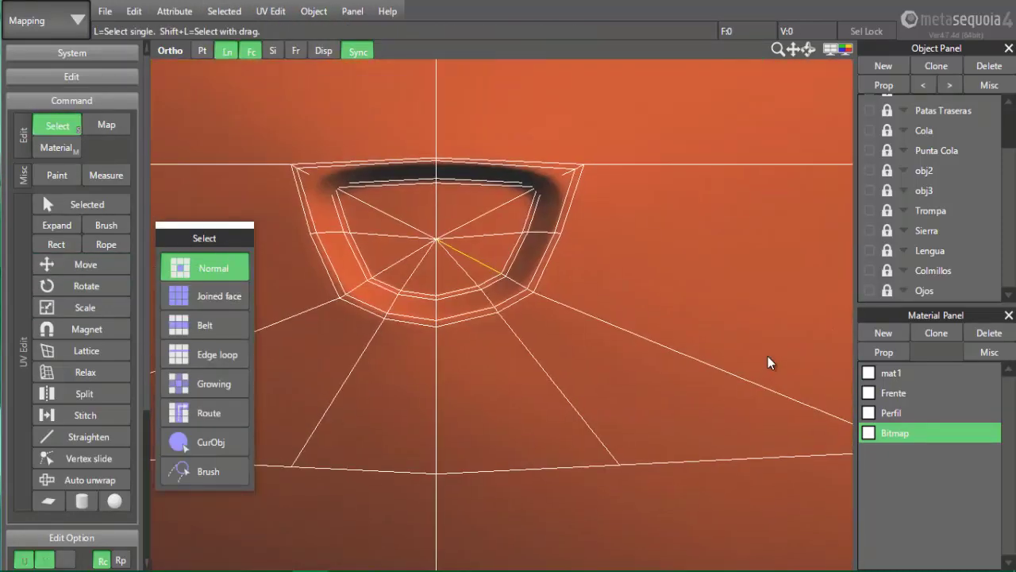
{"action": "scroll", "coordinate": [502, 315], "scroll_direction": "up", "scroll_amount": 2}
{"action": "left_click_drag", "start_coordinate": [455, 137], "coordinate": [333, 151], "text": "shift"}
{"action": "left_click_drag", "start_coordinate": [468, 246], "coordinate": [508, 211], "text": "shift"}
{"action": "scroll", "coordinate": [502, 315], "scroll_direction": "down", "scroll_amount": 10}
Check the mouth cavity selection against the UVs and add the missing inner face to it
{"action": "left_click", "coordinate": [88, 204]}
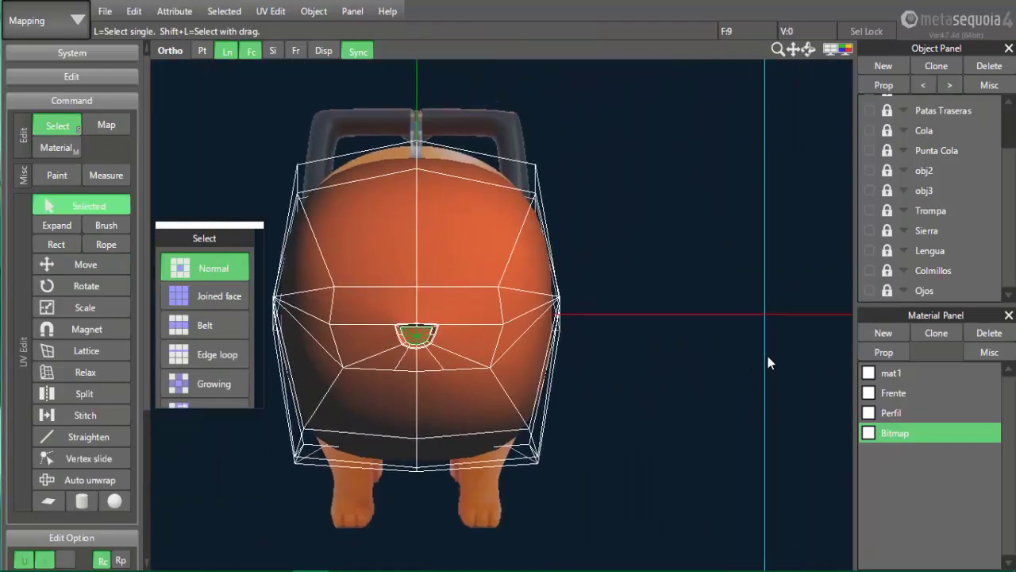
{"action": "left_click", "coordinate": [226, 73]}
{"action": "scroll", "coordinate": [501, 318], "scroll_direction": "up", "scroll_amount": 4}
{"action": "scroll", "coordinate": [500, 318], "scroll_direction": "down", "scroll_amount": 2}
{"action": "key", "text": "s"}
{"action": "scroll", "coordinate": [486, 341], "scroll_direction": "up", "scroll_amount": 8}
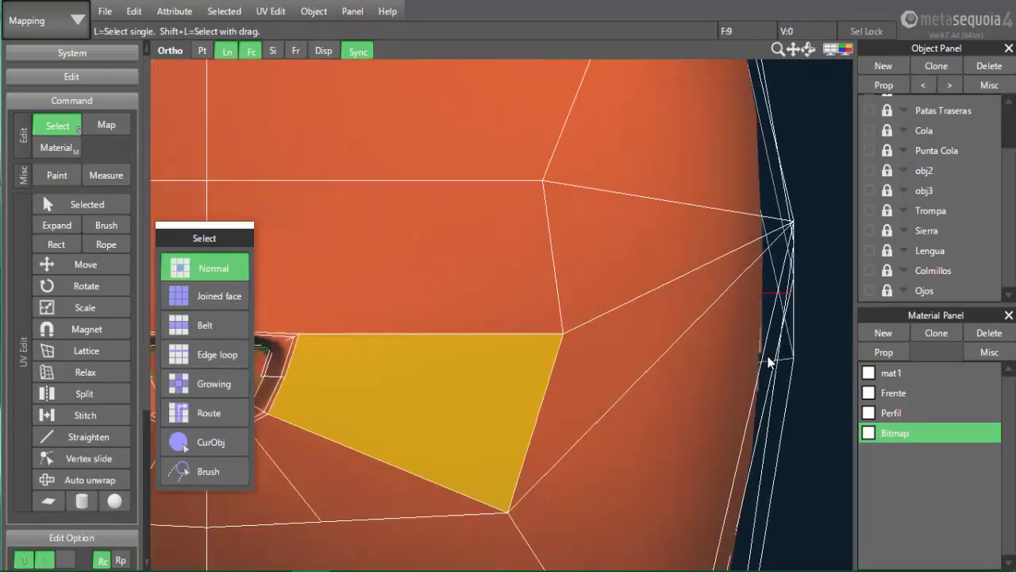
{"action": "middle_click_drag", "start_coordinate": [487, 341], "coordinate": [743, 257]}
{"action": "left_click", "coordinate": [494, 279]}
Project the UVs of the selected mouth cavity faces from the current front view
{"action": "scroll", "coordinate": [430, 359], "scroll_direction": "down", "scroll_amount": 8}
{"action": "left_click", "coordinate": [87, 204]}
{"action": "left_click", "coordinate": [270, 11]}
{"action": "left_click", "coordinate": [274, 135]}
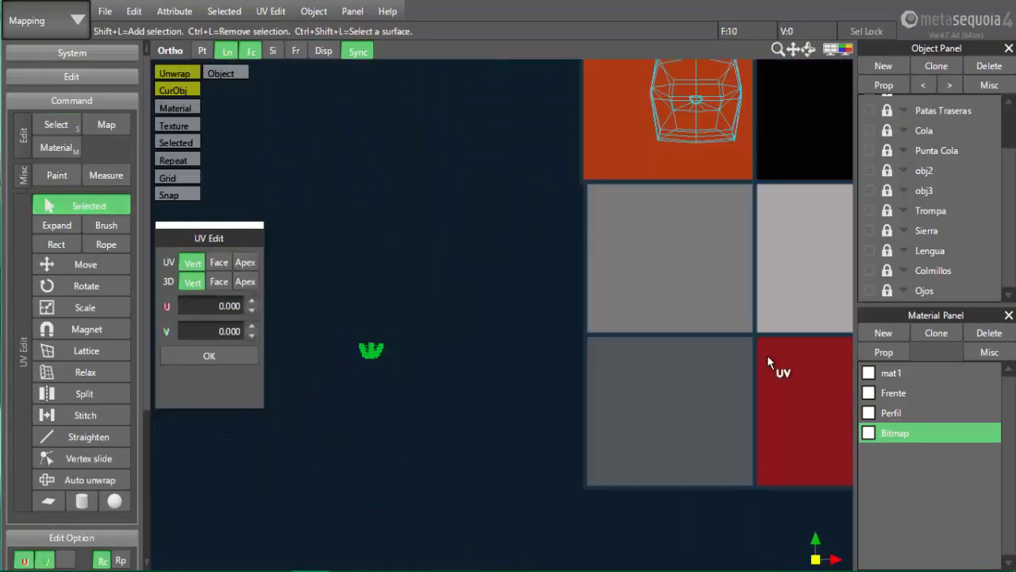
Move the mouth cavity's UV island onto the palette's red swatch and show the model beside it
{"action": "scroll", "coordinate": [501, 313], "scroll_direction": "up", "scroll_amount": 2}
{"action": "left_click", "coordinate": [88, 264]}
{"action": "left_click_drag", "start_coordinate": [295, 370], "coordinate": [529, 233]}
{"action": "scroll", "coordinate": [512, 306], "scroll_direction": "down", "scroll_amount": 4}
{"action": "left_click_drag", "start_coordinate": [518, 277], "coordinate": [749, 337]}
{"action": "left_click", "coordinate": [226, 73]}
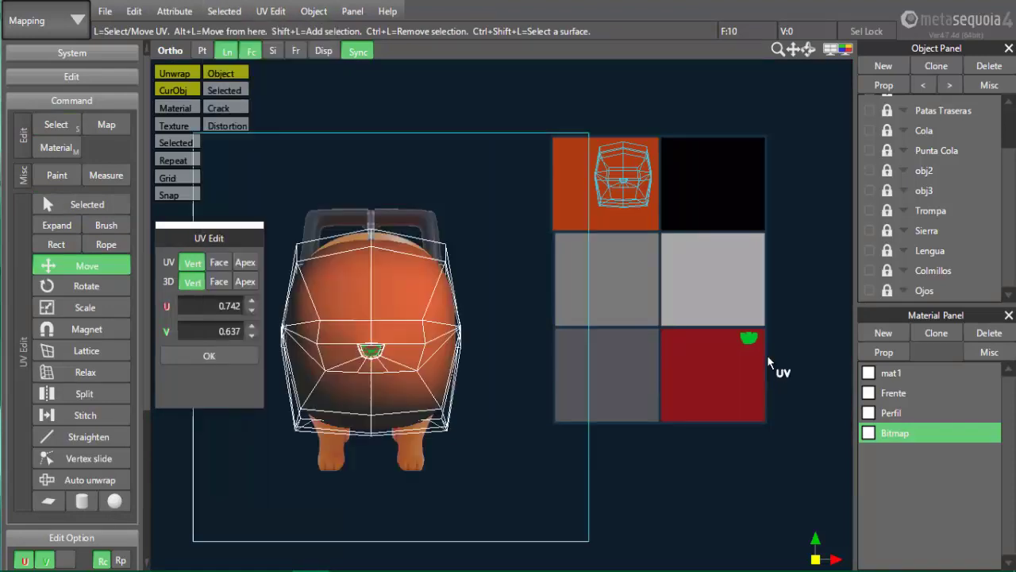
Hide the edge lines and move the mouth cavity's UV island onto the palette's black swatch
{"action": "left_click", "coordinate": [224, 11]}
{"action": "left_click", "coordinate": [238, 143]}
{"action": "left_click", "coordinate": [226, 50]}
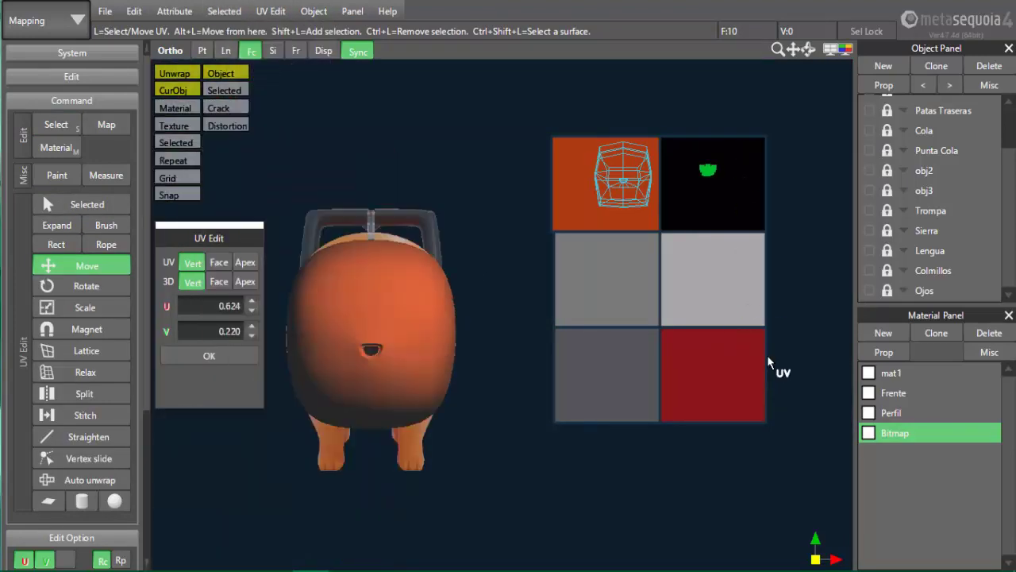
{"action": "left_click_drag", "start_coordinate": [707, 170], "coordinate": [676, 152]}
{"action": "left_click", "coordinate": [56, 125]}
Show the edge lines again, clear the selection and set Belt selection for the faces ringing the mouth cavity
{"action": "scroll", "coordinate": [500, 314], "scroll_direction": "down", "scroll_amount": 2}
{"action": "scroll", "coordinate": [499, 310], "scroll_direction": "up", "scroll_amount": 5}
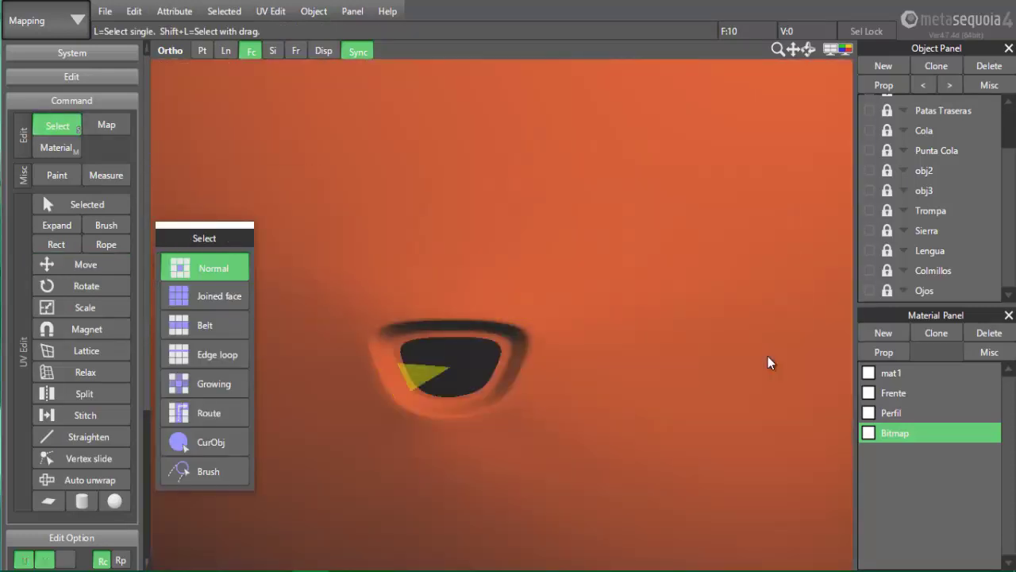
{"action": "scroll", "coordinate": [451, 395], "scroll_direction": "up", "scroll_amount": 4}
{"action": "left_click", "coordinate": [226, 50]}
{"action": "scroll", "coordinate": [438, 389], "scroll_direction": "up", "scroll_amount": 2}
{"action": "left_click", "coordinate": [393, 452]}
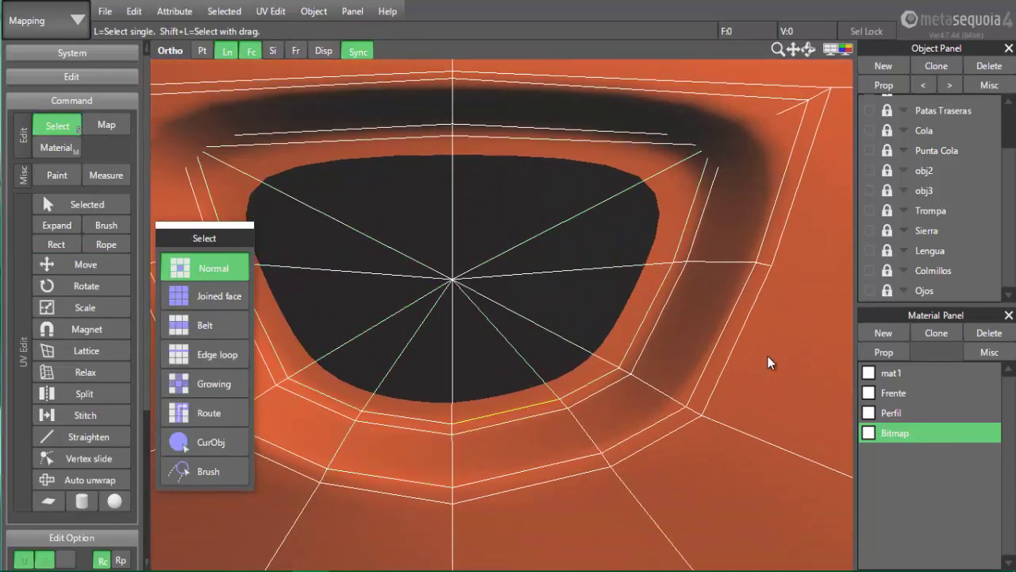
{"action": "left_click", "coordinate": [204, 325]}
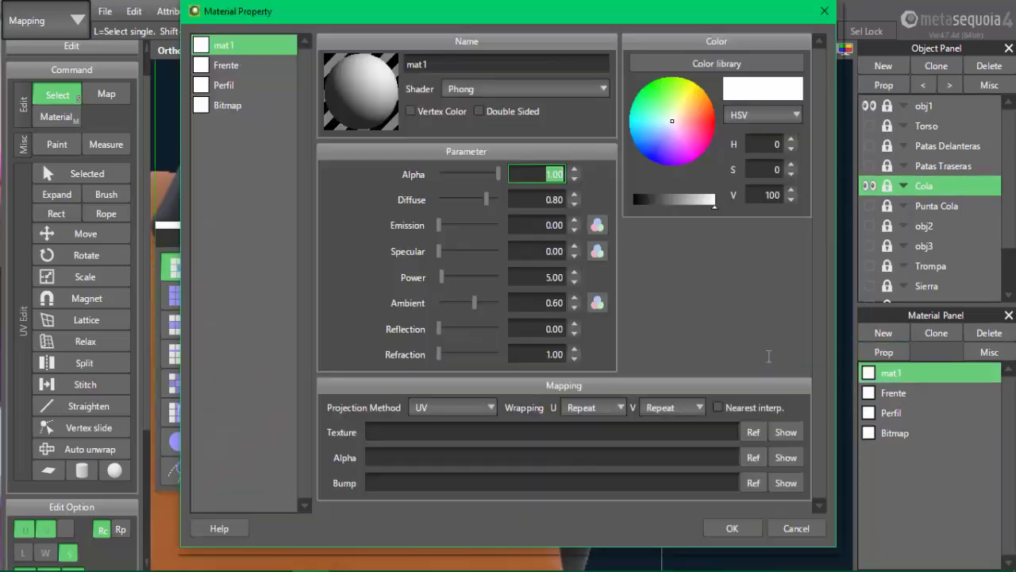
Close the mat1 properties unchanged and select all faces of the tail's flared base on Cola
{"action": "key", "text": "Escape"}
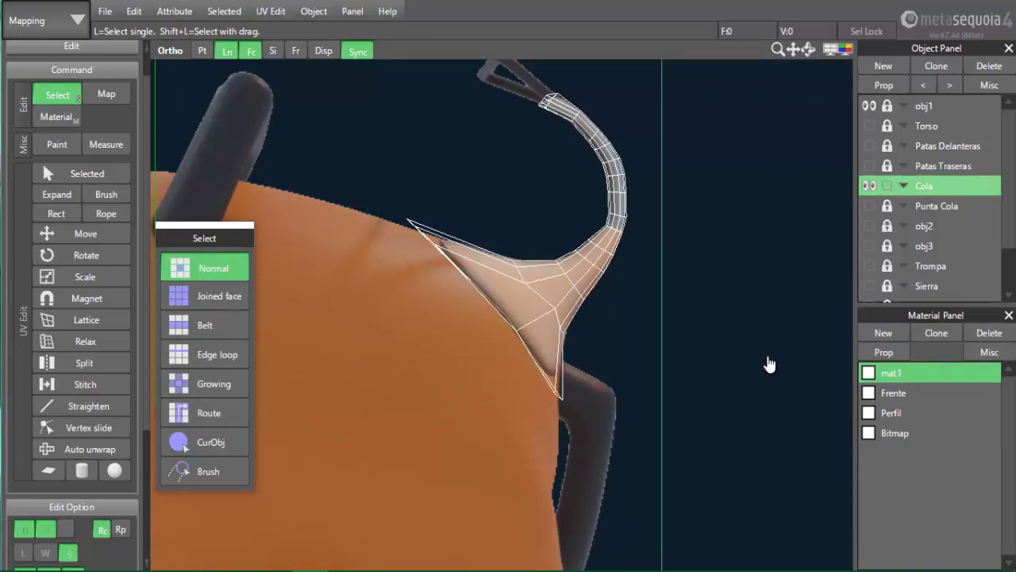
{"action": "left_click_drag", "start_coordinate": [443, 299], "coordinate": [414, 400]}
{"action": "scroll", "coordinate": [106, 198], "scroll_direction": "up", "scroll_amount": 1}
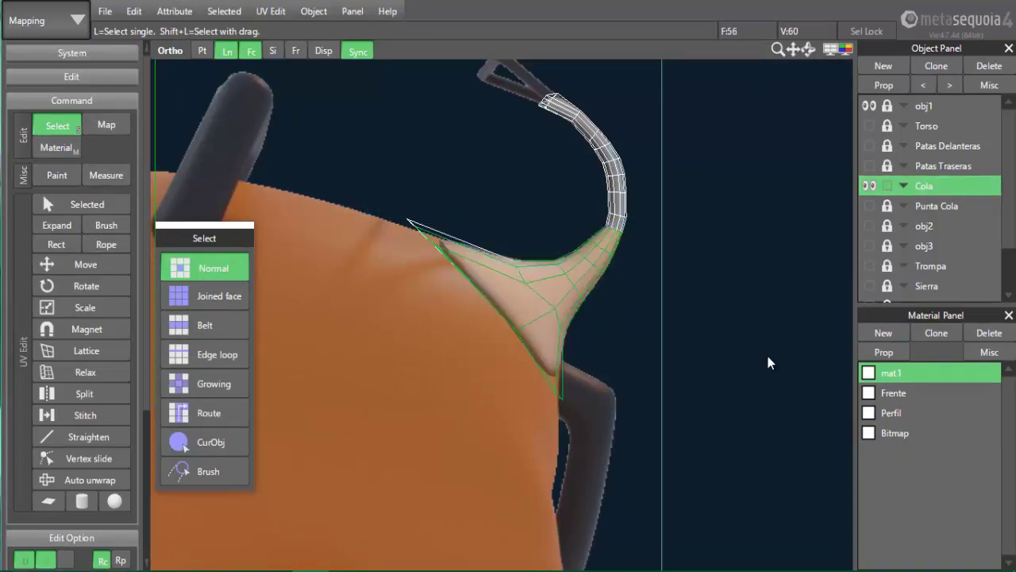
{"action": "left_click", "coordinate": [106, 125]}
{"action": "left_click", "coordinate": [57, 125]}
{"action": "left_click", "coordinate": [409, 221]}
{"action": "scroll", "coordinate": [481, 311], "scroll_direction": "down", "scroll_amount": 7}
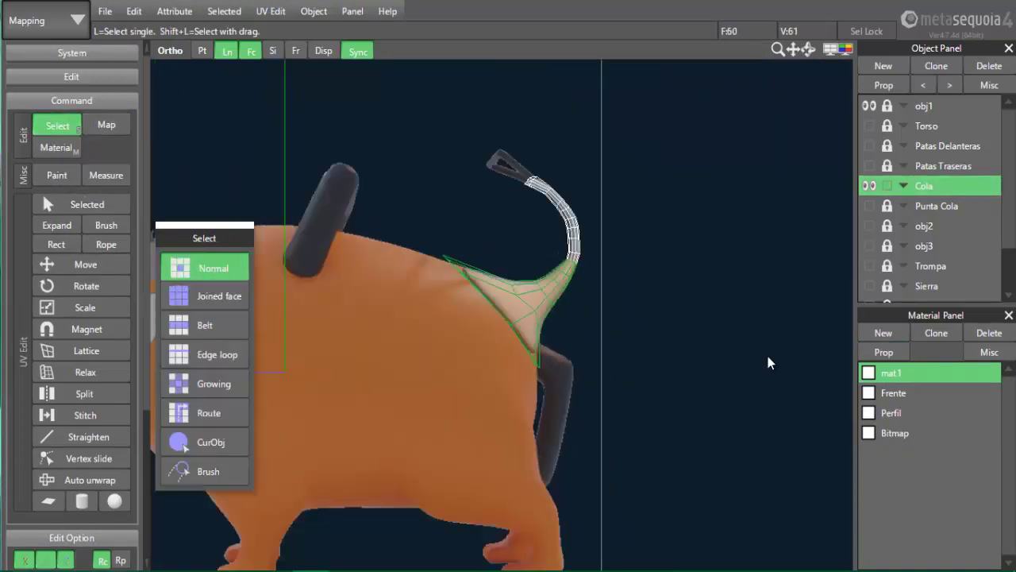
Project the UVs of the tail's flared base from the side view
{"action": "middle_click_drag", "start_coordinate": [482, 312], "coordinate": [448, 342]}
{"action": "left_click", "coordinate": [88, 205]}
{"action": "left_click", "coordinate": [270, 11]}
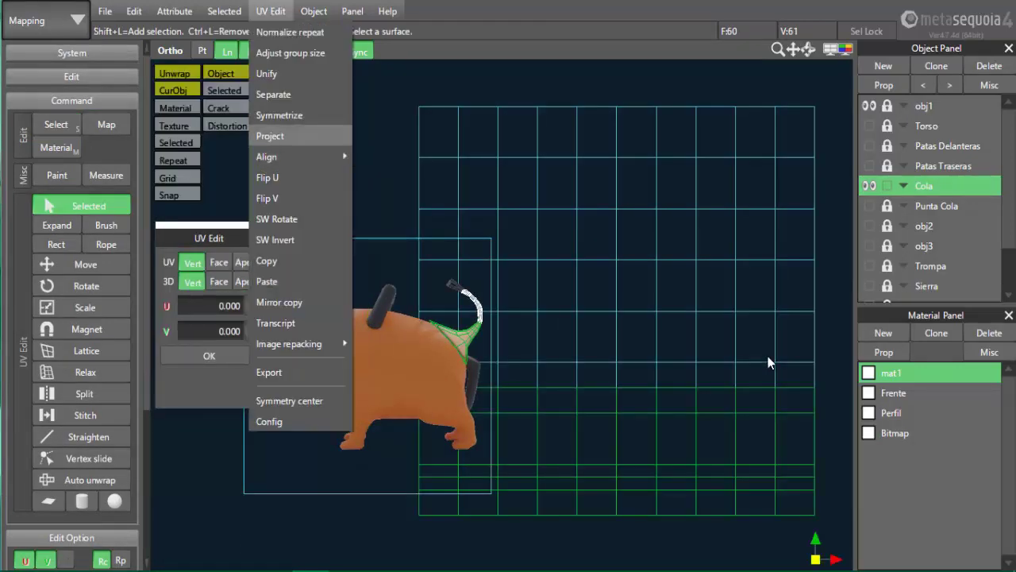
{"action": "left_click", "coordinate": [270, 135]}
Choose the Bitmap material, hide the model from the UV view and move all Cola UVs down the UV space
{"action": "key", "text": "F1"}
{"action": "left_click", "coordinate": [895, 433]}
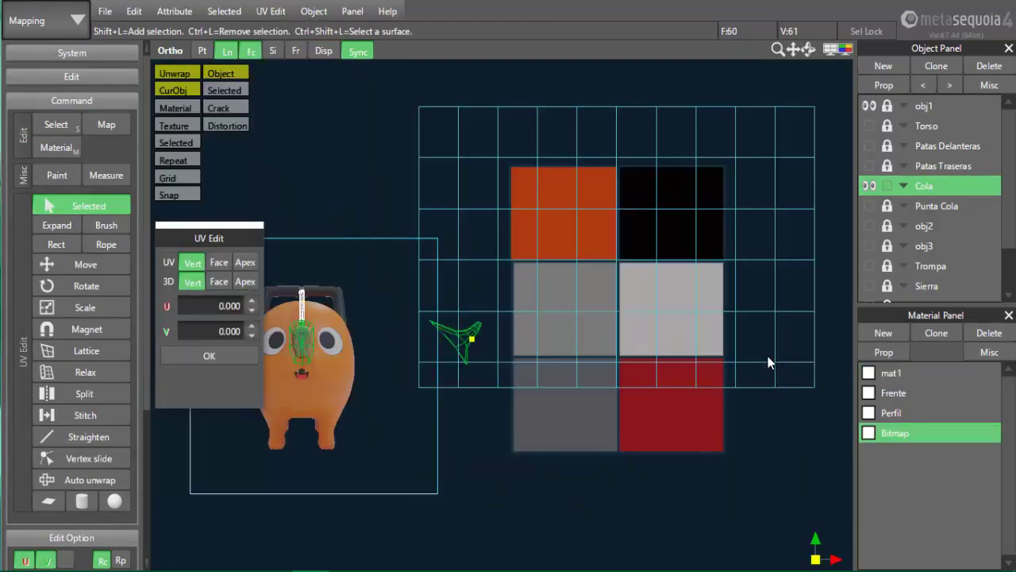
{"action": "left_click", "coordinate": [225, 73]}
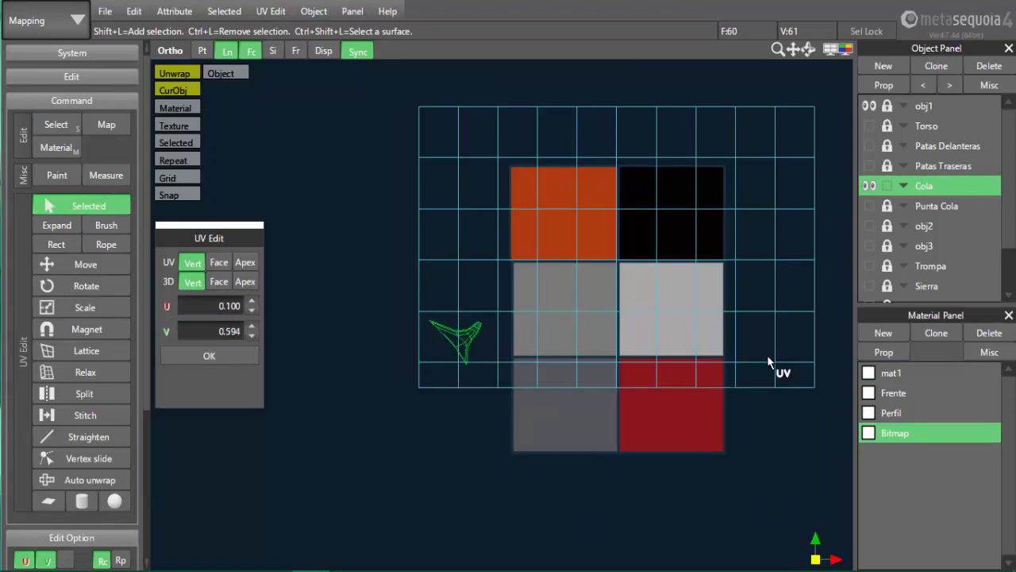
{"action": "left_click_drag", "start_coordinate": [577, 158], "coordinate": [559, 317]}
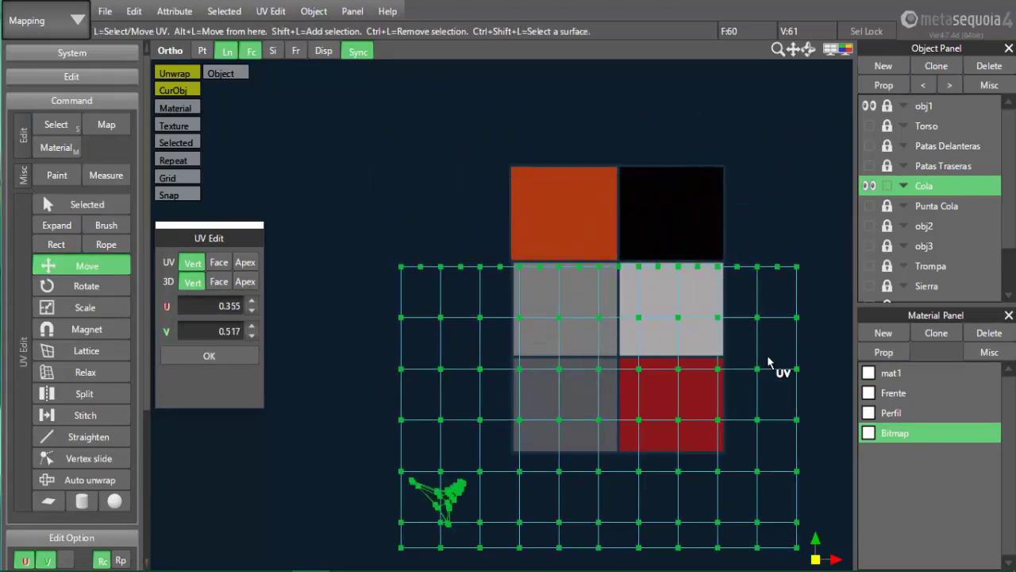
{"action": "key", "text": "Escape"}
Select the UVs of the tail's flared base and move them up onto the orange swatch
{"action": "middle_click_drag", "start_coordinate": [502, 493], "coordinate": [501, 272]}
{"action": "scroll", "coordinate": [502, 315], "scroll_direction": "up", "scroll_amount": 5}
{"action": "middle_click_drag", "start_coordinate": [342, 230], "coordinate": [469, 248]}
{"action": "left_click_drag", "start_coordinate": [386, 181], "coordinate": [540, 320]}
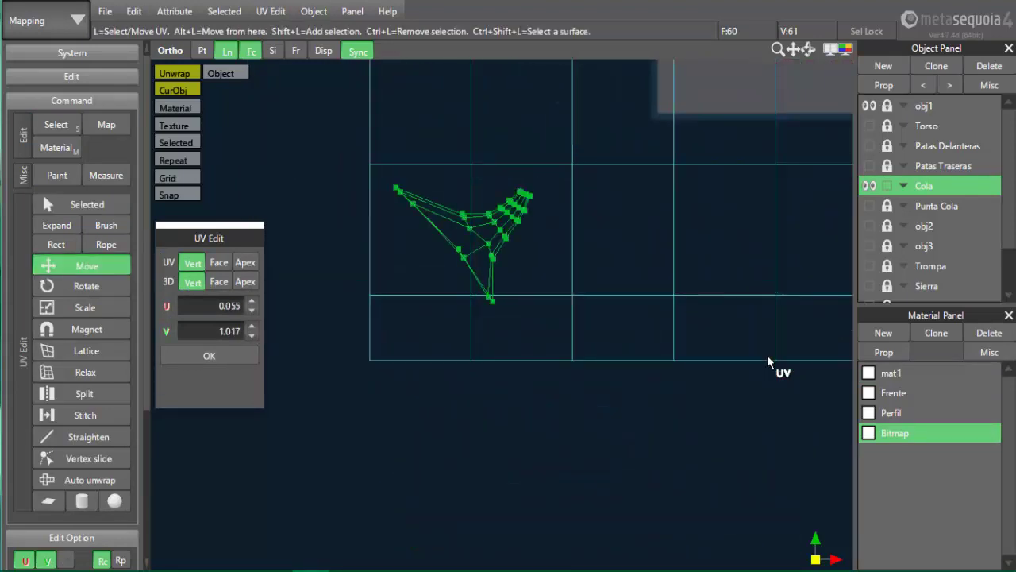
{"action": "scroll", "coordinate": [502, 313], "scroll_direction": "down", "scroll_amount": 6}
{"action": "left_click_drag", "start_coordinate": [492, 295], "coordinate": [573, 125]}
Scale down the tail base UVs and place them well inside the orange swatch
{"action": "scroll", "coordinate": [649, 148], "scroll_direction": "up", "scroll_amount": 6}
{"action": "middle_click_drag", "start_coordinate": [458, 95], "coordinate": [519, 289]}
{"action": "mouse_move", "coordinate": [508, 249]}
{"action": "left_mouse_down"}
{"action": "mouse_move", "coordinate": [493, 233]}
{"action": "mouse_move", "coordinate": [444, 250]}
{"action": "left_mouse_up"}
{"action": "left_click", "coordinate": [86, 307]}
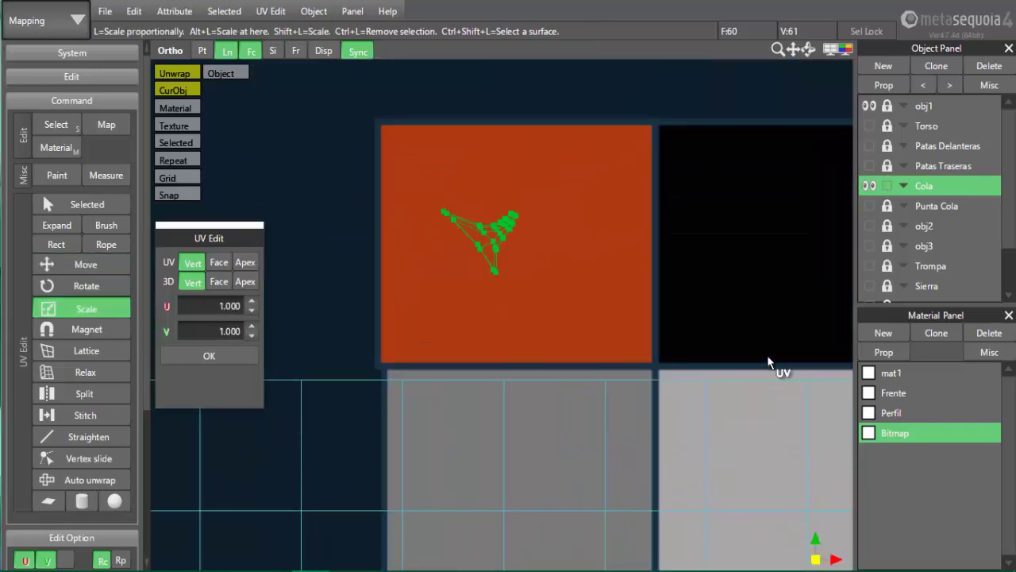
{"action": "key", "text": "w"}
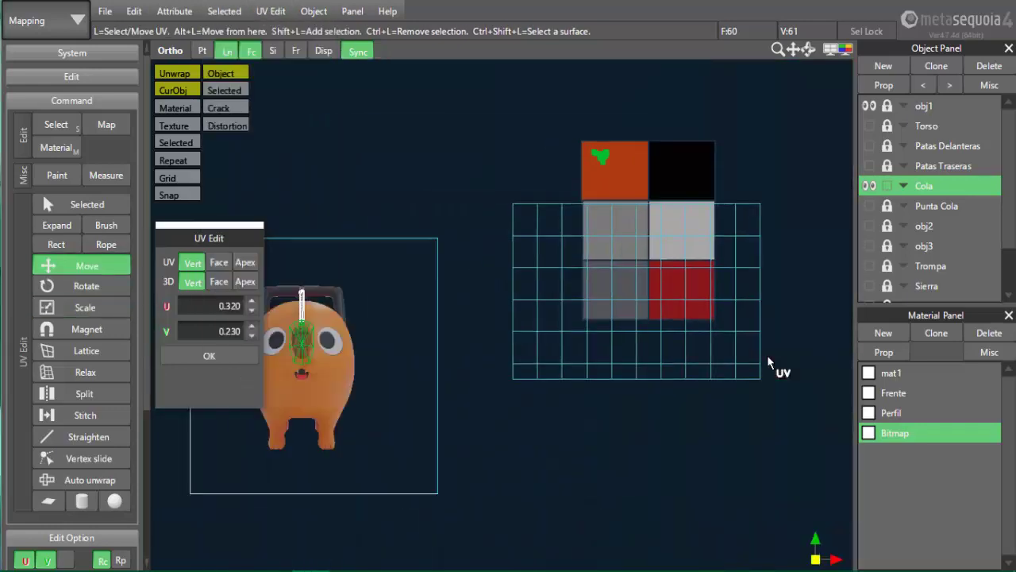
Clear the selection, check the textured tail from the side and open the mat1 material properties
{"action": "key", "text": "F2"}
{"action": "key", "text": "s"}
{"action": "key", "text": "Escape"}
{"action": "scroll", "coordinate": [768, 362], "scroll_direction": "down", "scroll_amount": 2}
{"action": "right_click_drag", "start_coordinate": [768, 362], "coordinate": [768, 373]}
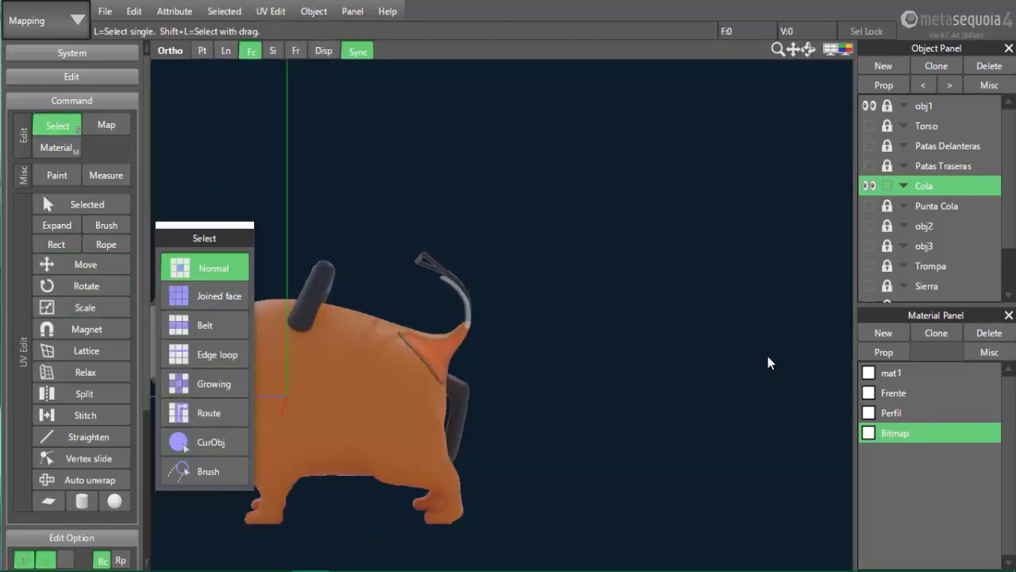
{"action": "left_click", "coordinate": [891, 372]}
{"action": "left_click", "coordinate": [884, 352]}
{"action": "middle_click_drag", "start_coordinate": [468, 325], "coordinate": [583, 274]}
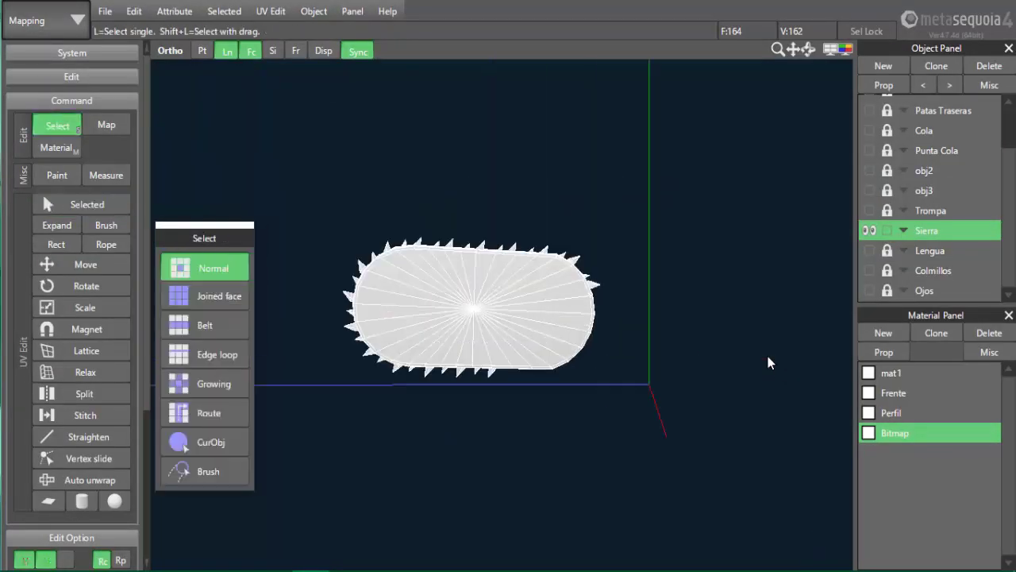
Select all faces of Sierra, then scale and move their UVs onto the mid-grey swatch
{"action": "left_click_drag", "start_coordinate": [624, 201], "coordinate": [340, 415]}
{"action": "middle_click_drag", "start_coordinate": [362, 415], "coordinate": [328, 362]}
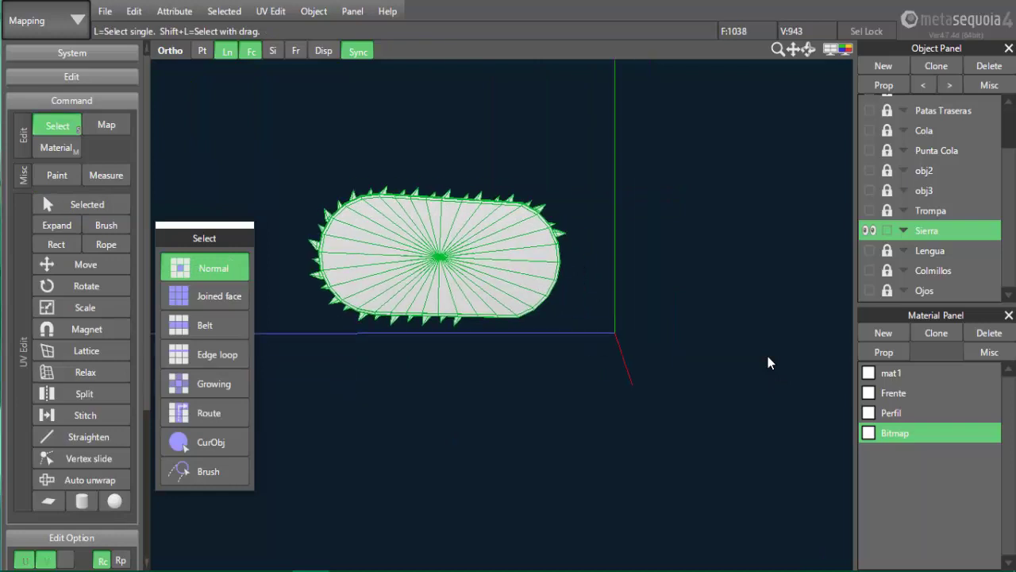
{"action": "left_click", "coordinate": [81, 205]}
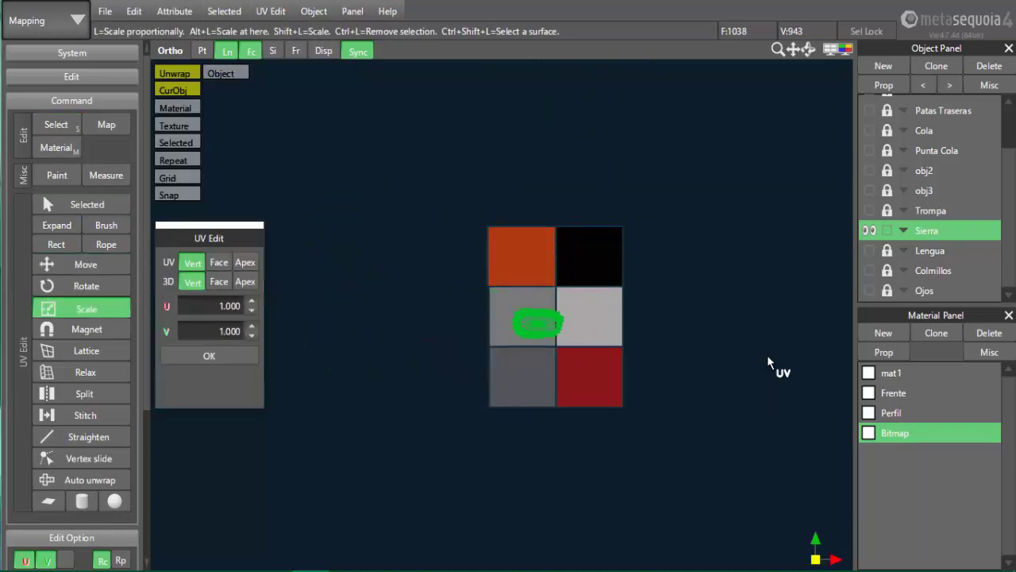
{"action": "scroll", "coordinate": [768, 363], "scroll_direction": "up", "scroll_amount": 5}
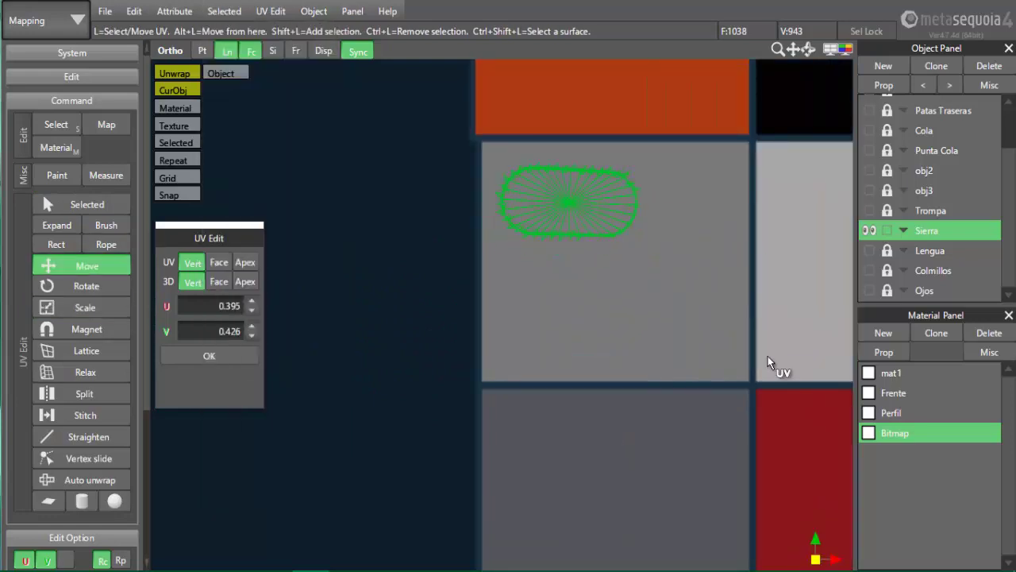
Clear the selection, show the saw at an angle with edge lines and set Belt selection for its rim faces
{"action": "key", "text": "s"}
{"action": "right_click_drag", "start_coordinate": [768, 362], "coordinate": [768, 363]}
{"action": "scroll", "coordinate": [768, 363], "scroll_direction": "up", "scroll_amount": 3}
{"action": "scroll", "coordinate": [768, 362], "scroll_direction": "down", "scroll_amount": 3}
{"action": "key", "text": "l"}
{"action": "scroll", "coordinate": [73, 393], "scroll_direction": "down", "scroll_amount": 3}
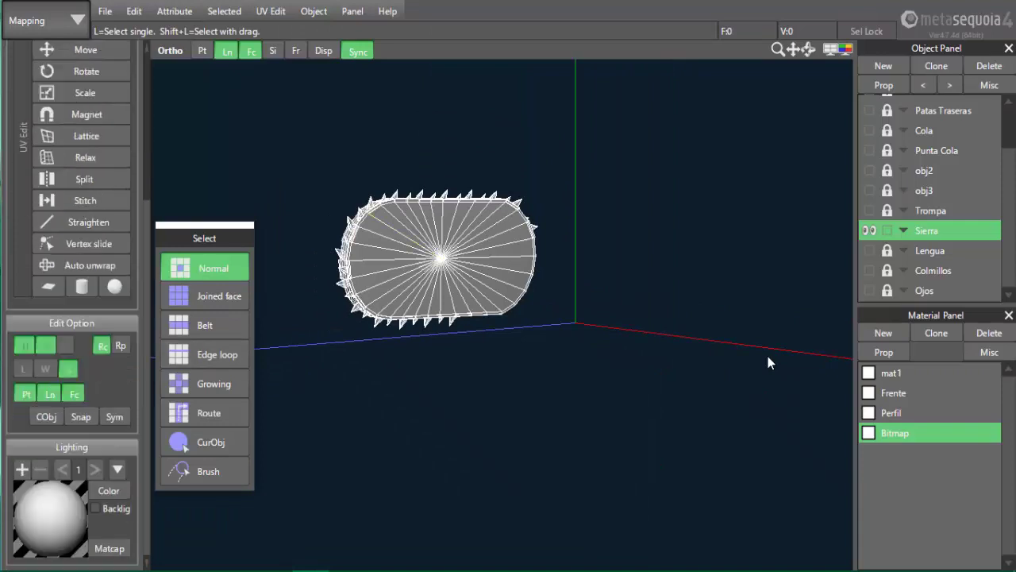
{"action": "left_click", "coordinate": [205, 325]}
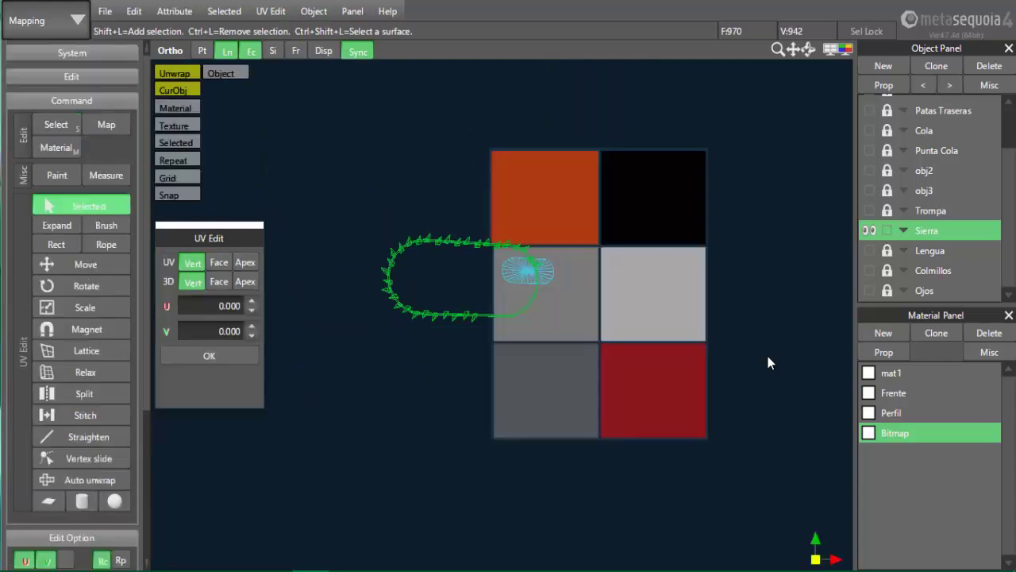
Project the UVs of the saw's rim and teeth from the side view, clear of the palette
{"action": "scroll", "coordinate": [768, 363], "scroll_direction": "up", "scroll_amount": 1}
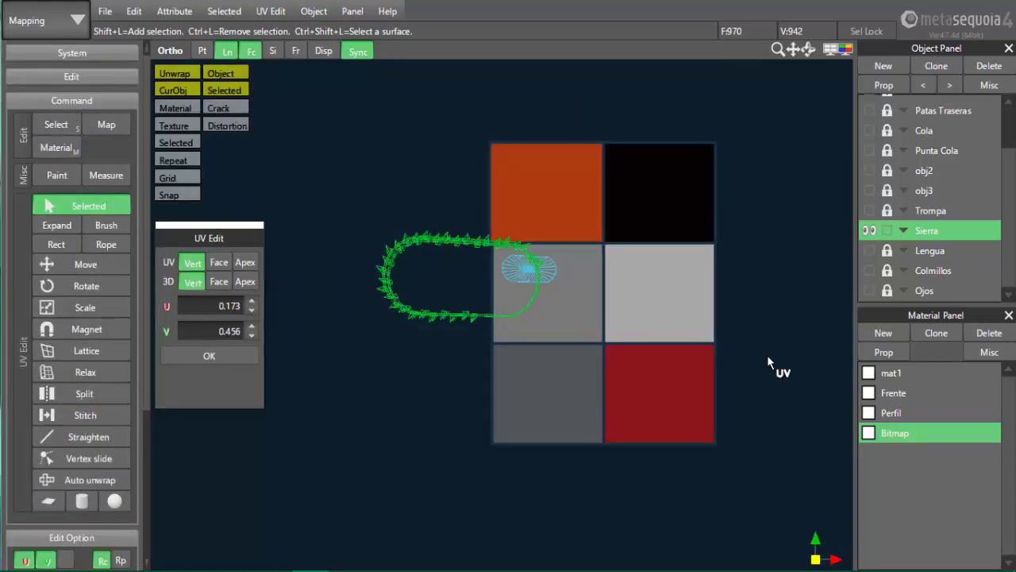
{"action": "middle_click_drag", "start_coordinate": [768, 363], "coordinate": [848, 323]}
{"action": "left_click", "coordinate": [270, 11]}
{"action": "left_click", "coordinate": [318, 258]}
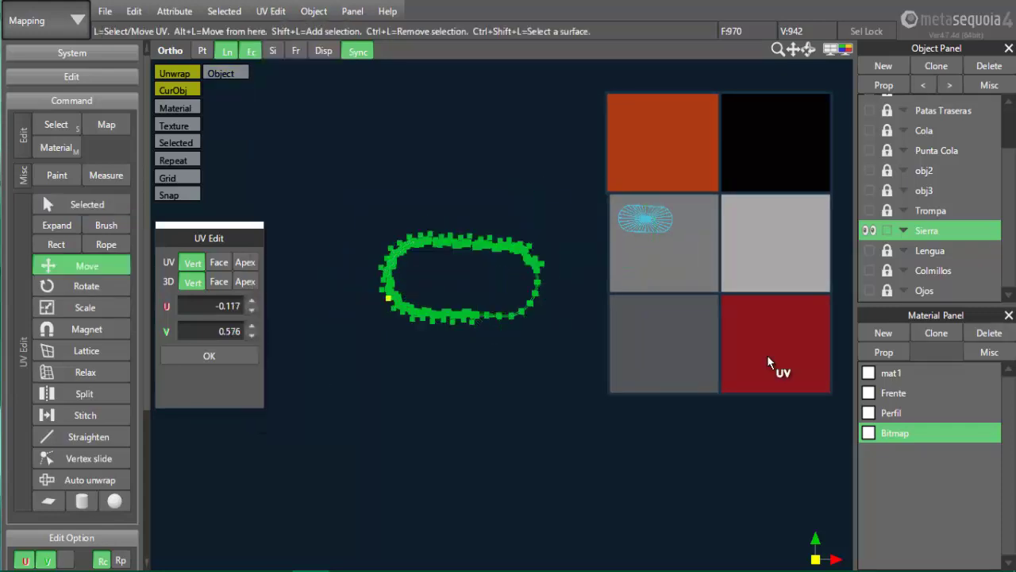
Move the rim and teeth UVs onto the dark grey swatch and scale them to fit inside it
{"action": "left_click_drag", "start_coordinate": [388, 298], "coordinate": [608, 354]}
{"action": "left_click", "coordinate": [81, 307]}
{"action": "left_click", "coordinate": [81, 265]}
{"action": "left_click_drag", "start_coordinate": [768, 362], "coordinate": [751, 348]}
{"action": "left_click", "coordinate": [81, 307]}
{"action": "left_click", "coordinate": [81, 266]}
Clear the selection, examine the colored saw and whole character, and move the Select palette out of the way
{"action": "key", "text": "s"}
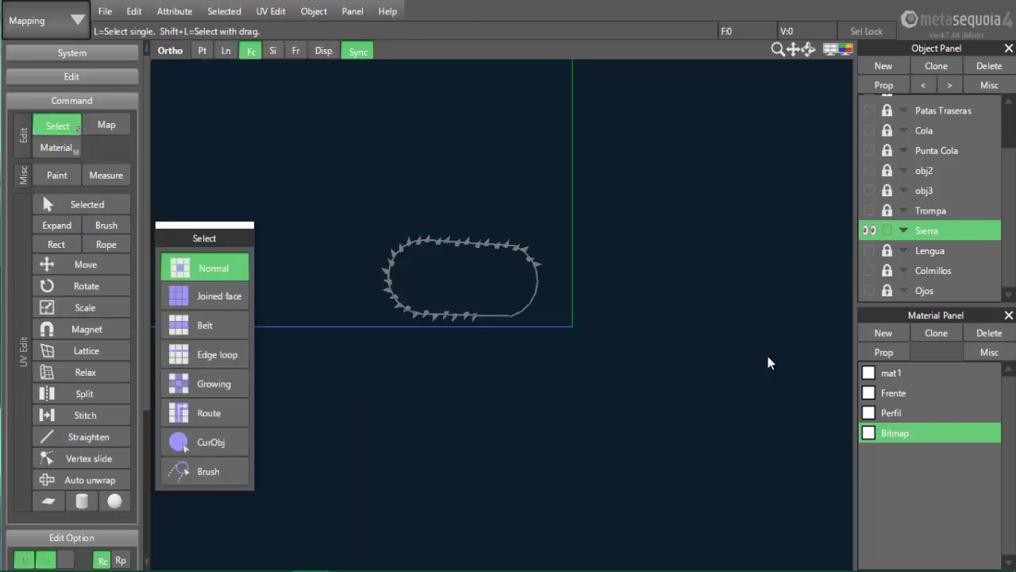
{"action": "right_click_drag", "start_coordinate": [768, 363], "coordinate": [742, 405]}
{"action": "scroll", "coordinate": [768, 363], "scroll_direction": "up", "scroll_amount": 5}
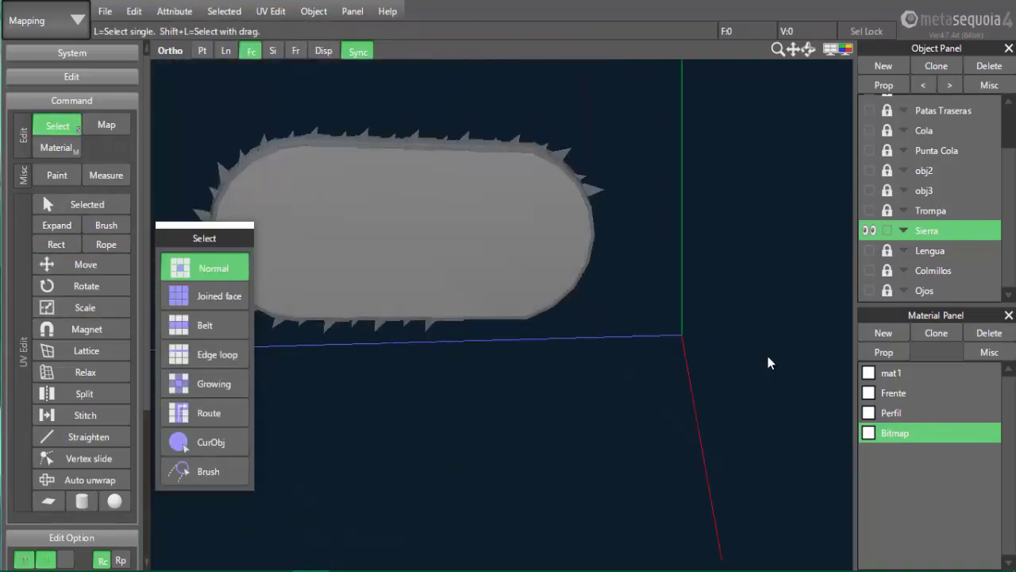
{"action": "scroll", "coordinate": [767, 363], "scroll_direction": "down", "scroll_amount": 5}
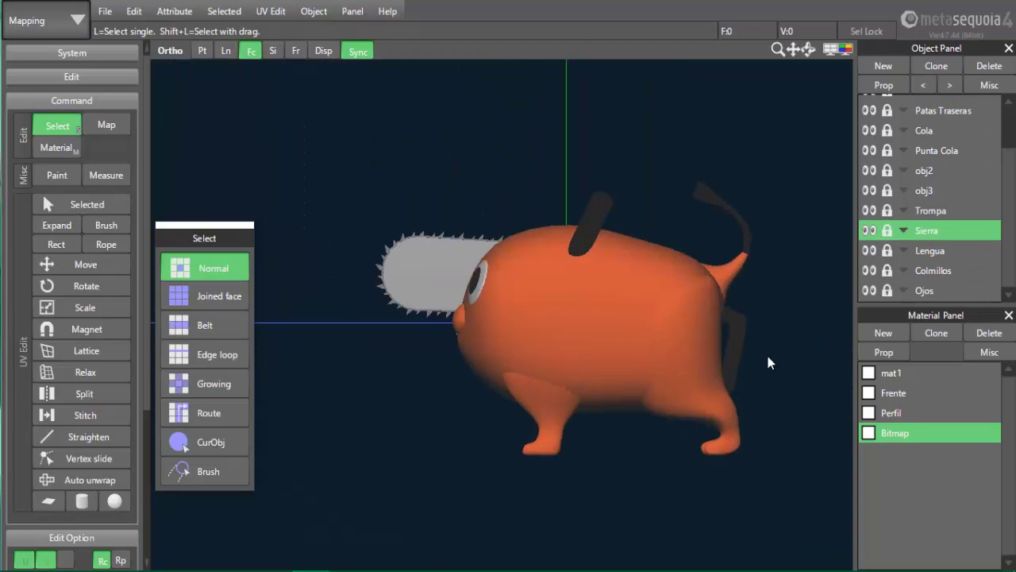
{"action": "middle_click_drag", "start_coordinate": [768, 363], "coordinate": [742, 319]}
{"action": "left_click_drag", "start_coordinate": [204, 225], "coordinate": [203, 68]}
Add a second light to the scene and orbit the model to check the shading
{"action": "key", "text": "F1"}
{"action": "key", "text": "F2"}
{"action": "scroll", "coordinate": [71, 317], "scroll_direction": "down", "scroll_amount": 3}
{"action": "left_click", "coordinate": [23, 468]}
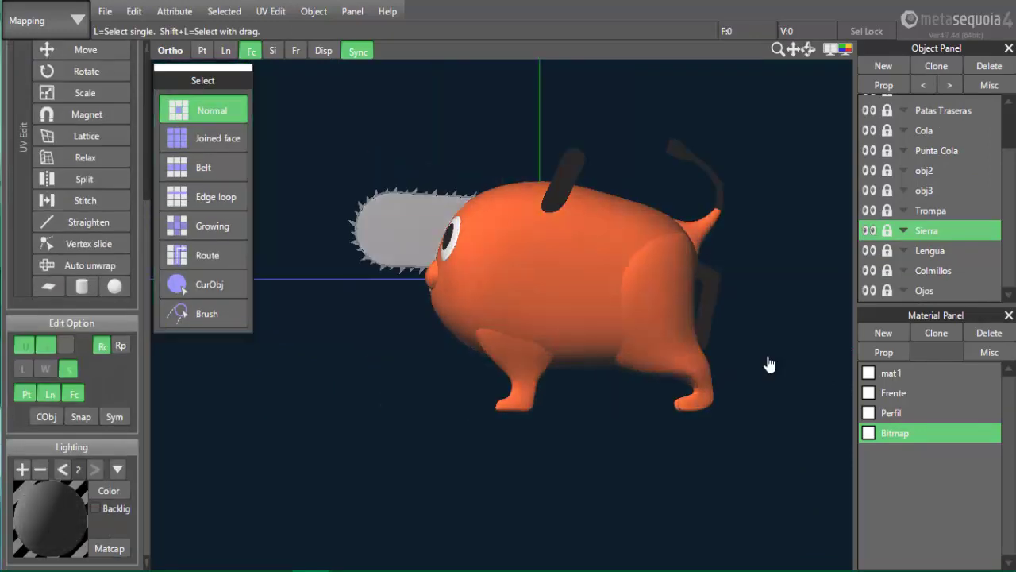
{"action": "right_click_drag", "start_coordinate": [768, 363], "coordinate": [768, 363]}
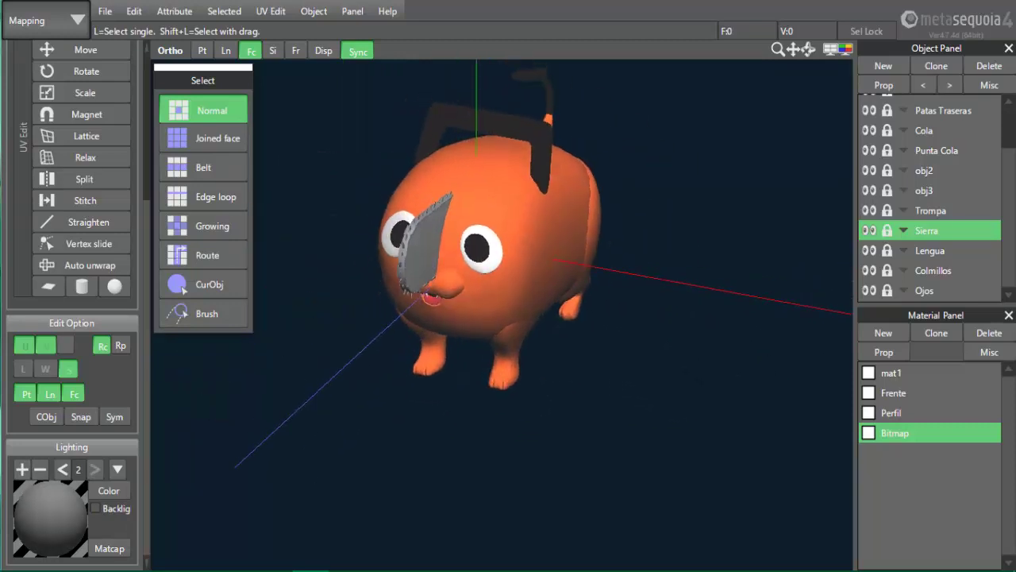
{"action": "right_click_drag", "start_coordinate": [768, 357], "coordinate": [768, 356]}
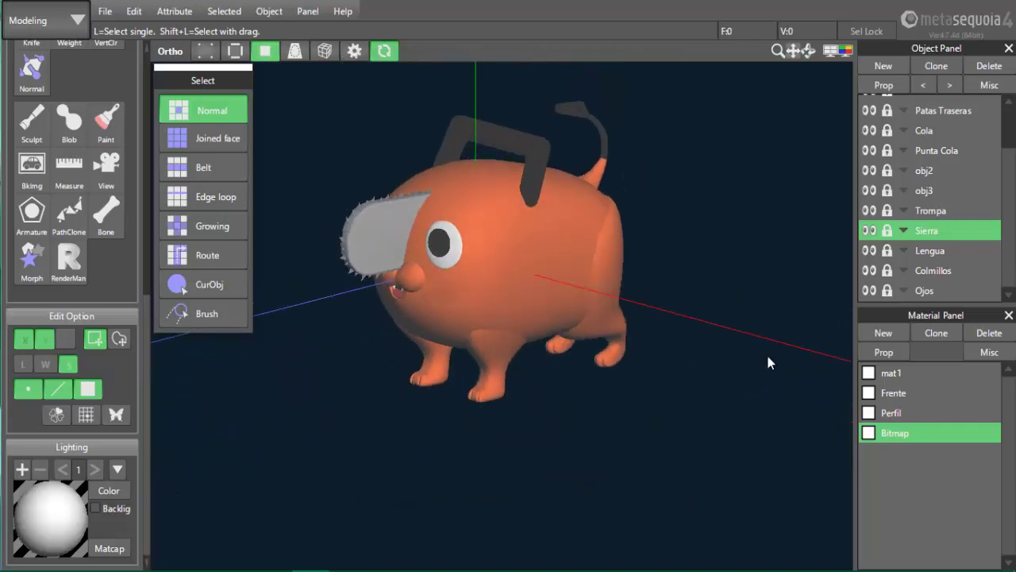
Set the rendering background to white, render the character and enlarge the Rendering window to see it
{"action": "key", "text": "alt+f"}
{"action": "key", "text": "ctrl+shift+r"}
{"action": "key", "text": "space"}
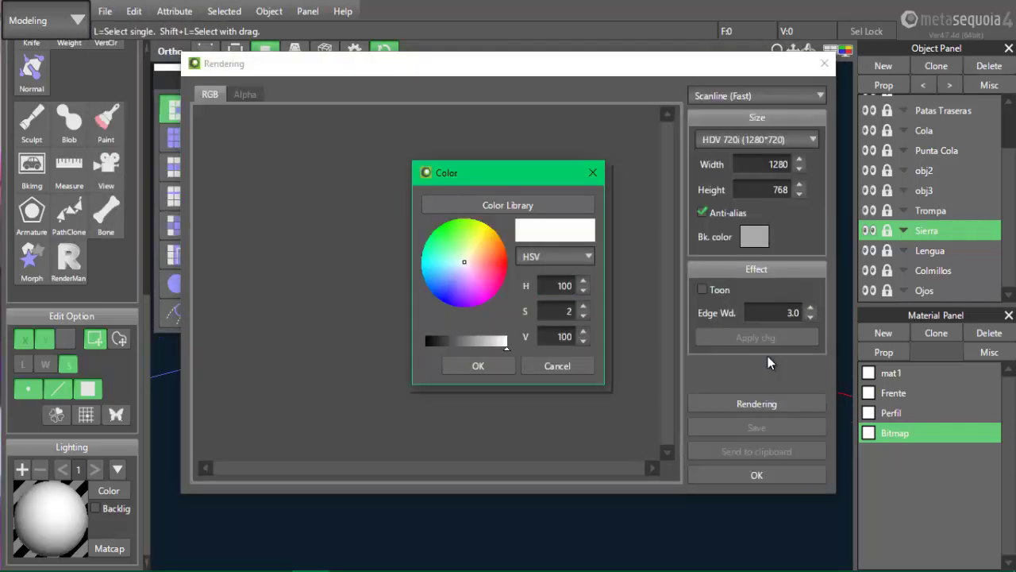
{"action": "key", "text": "Return"}
{"action": "left_click", "coordinate": [757, 404]}
{"action": "left_click_drag", "start_coordinate": [667, 239], "coordinate": [667, 298]}
{"action": "left_click_drag", "start_coordinate": [834, 491], "coordinate": [883, 506]}
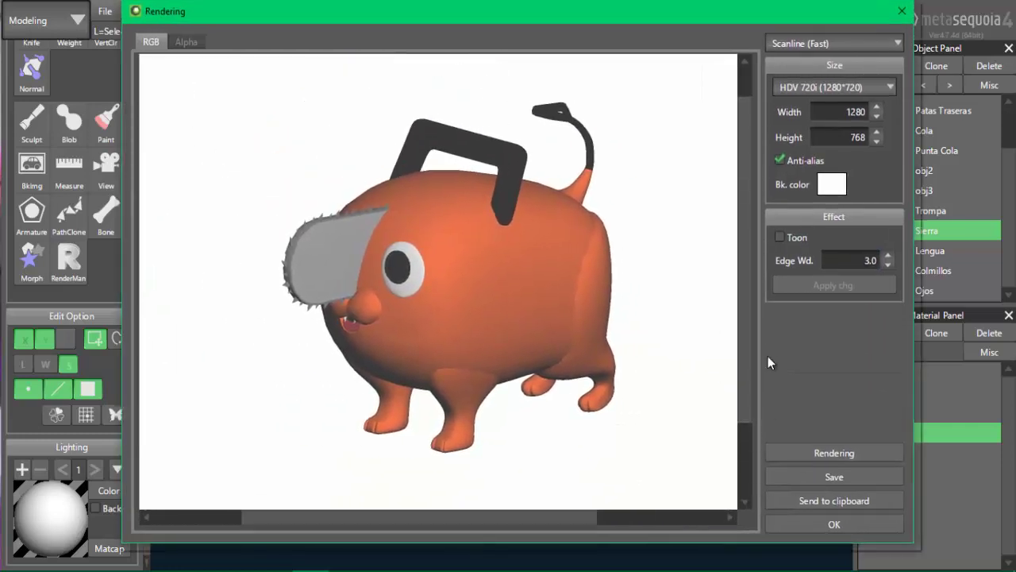
Change the rendering background to light grey
{"action": "key", "text": "space"}
{"action": "key", "text": "Return"}
{"action": "key", "text": "Tab"}
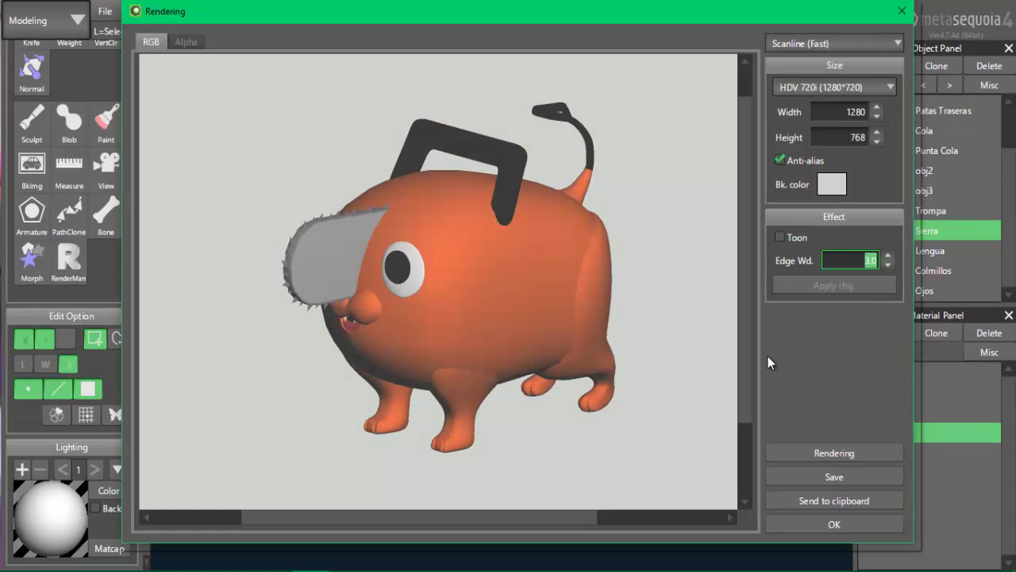
Save the rendering in the Pochita folder, choosing an image file type and the file name "Pochita Modelo2"
{"action": "key", "text": "Tab"}
{"action": "key", "text": "alt+Down"}
{"action": "key", "text": "Down"}
{"action": "key", "text": "Down"}
{"action": "key", "text": "Down"}
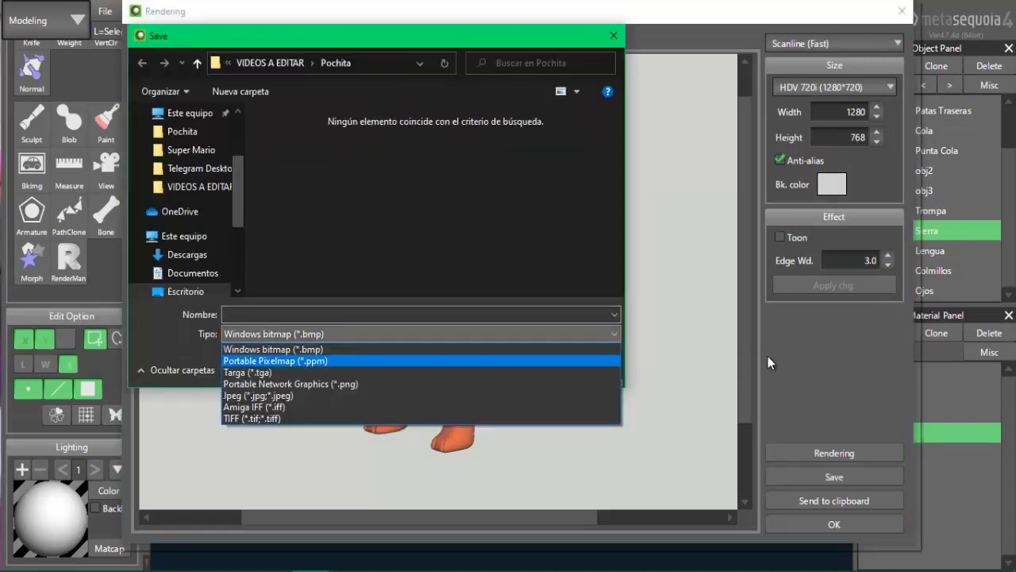
{"action": "key", "text": "Return"}
{"action": "key", "text": "shift+Tab"}
{"action": "type", "text": ")po"}
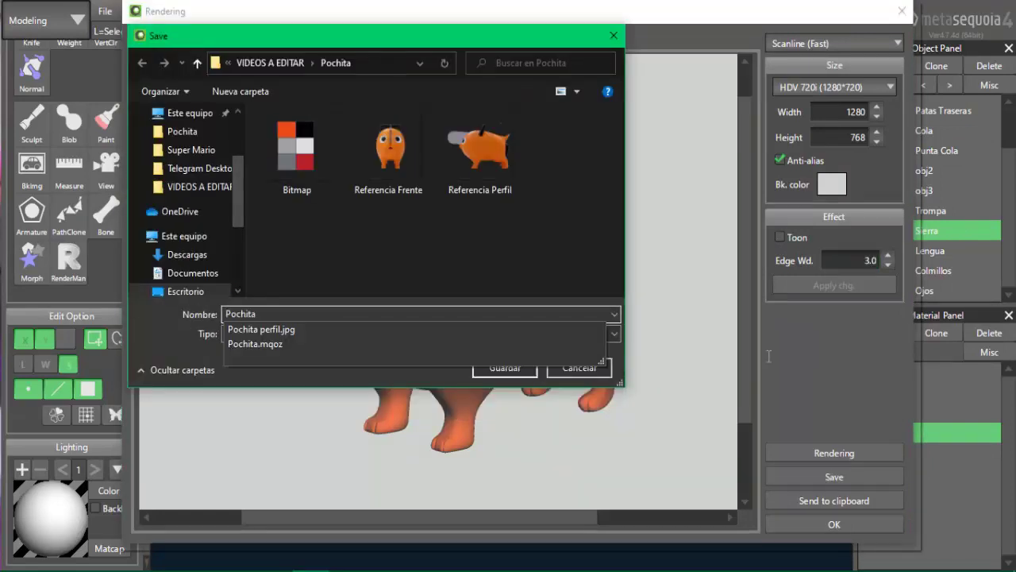
{"action": "type", "text": " Modelo2"}
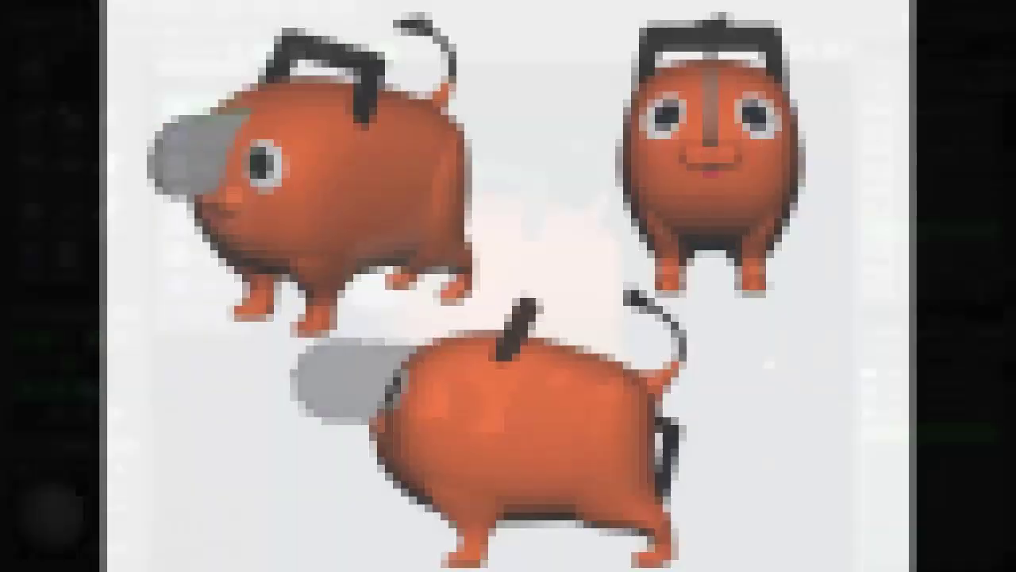